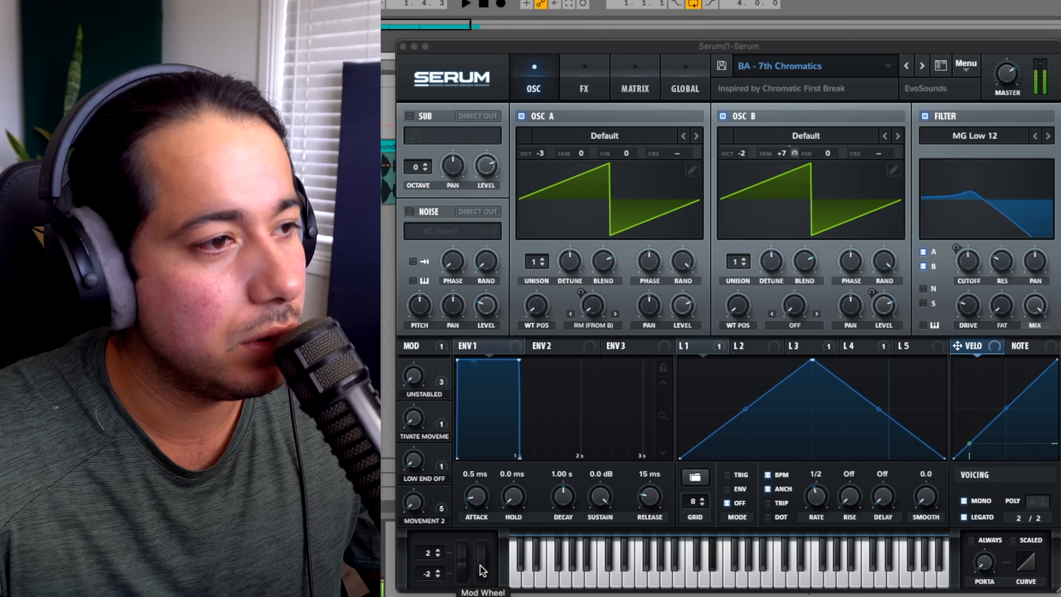
# Shape the BA - 7th Chromatics bass by moving the mod wheel and adjusting the Unstabled macro.
pyautogui.click(481, 566)
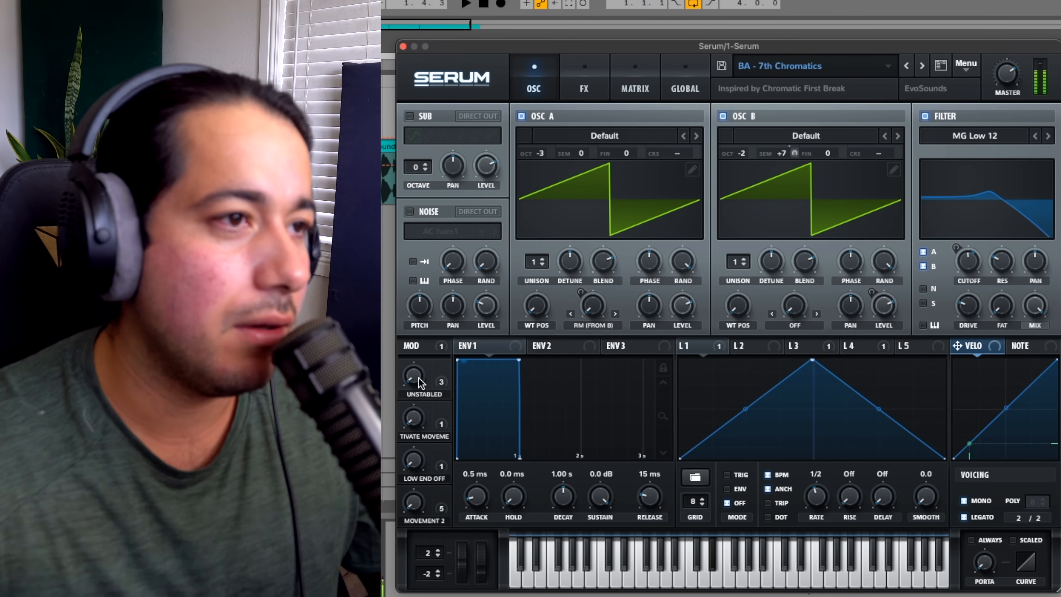
pyautogui.moveTo(418, 377)
pyautogui.moveTo(417, 376); pyautogui.dragTo(422, 352)
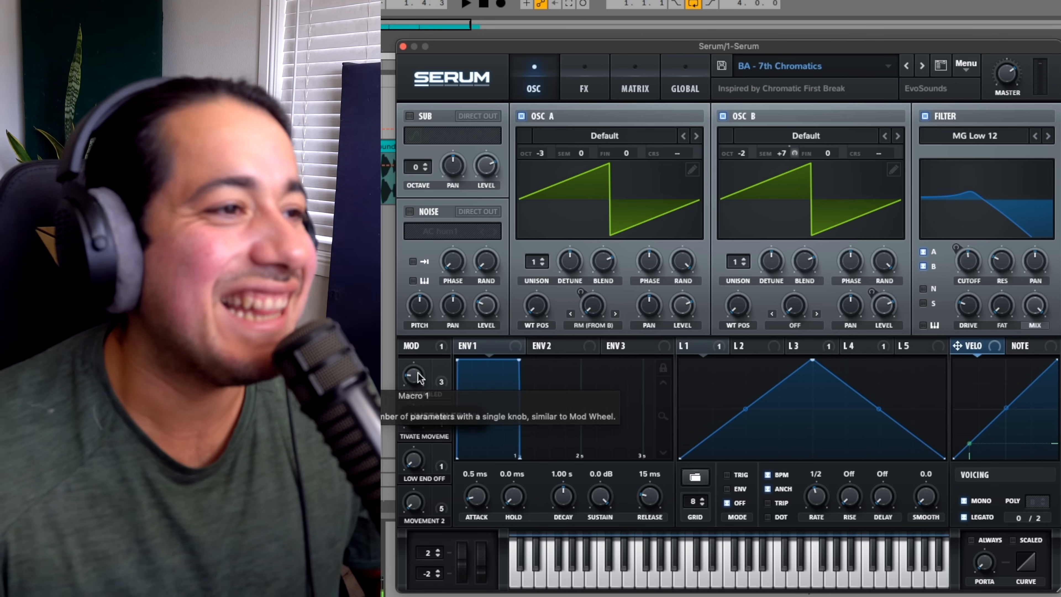
pyautogui.moveTo(419, 378); pyautogui.dragTo(450, 265)
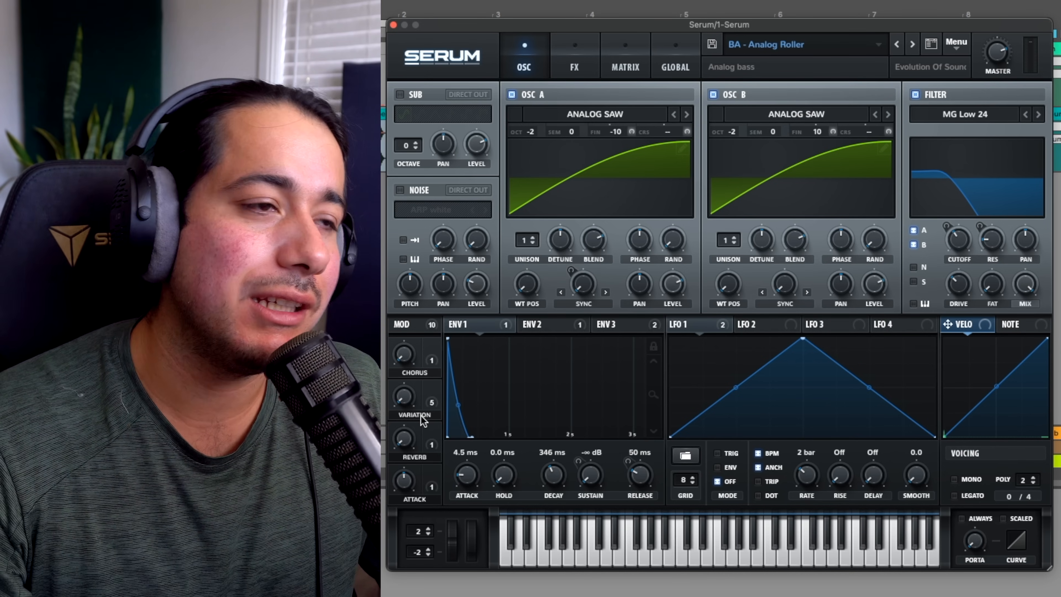
# Play the BA - Analog Roller bass, set the mod wheel to 29% and adjust the Variation macro.
pyautogui.press('space')
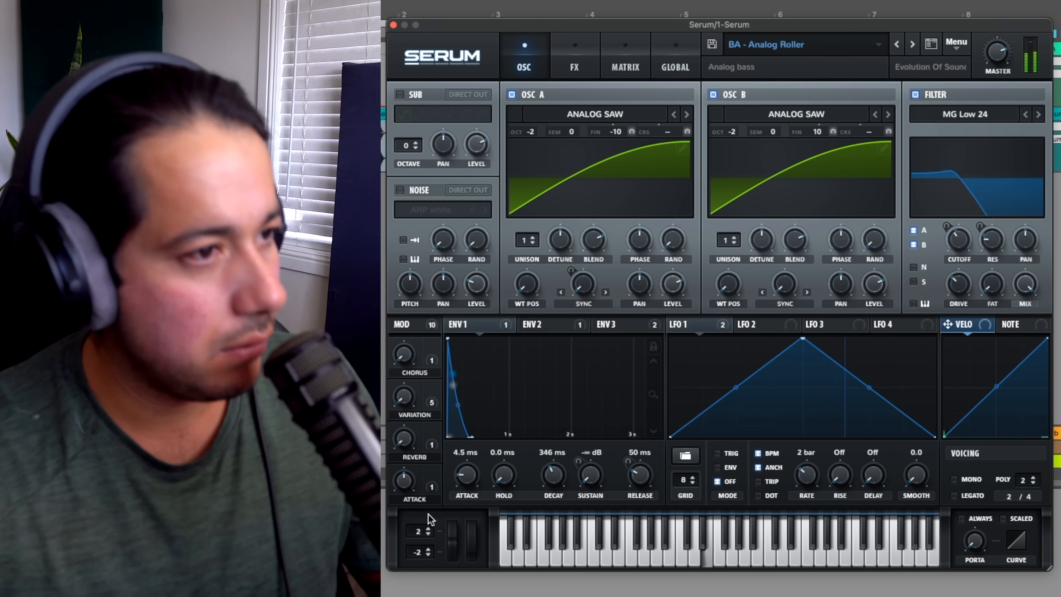
pyautogui.moveTo(467, 538); pyautogui.dragTo(469, 522)
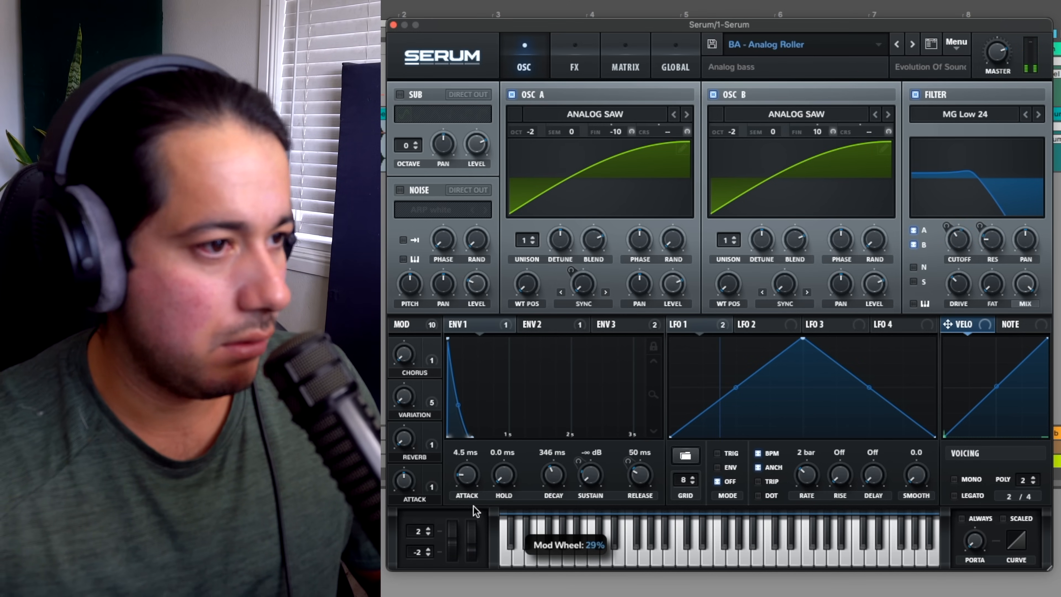
pyautogui.moveTo(402, 401); pyautogui.dragTo(407, 498)
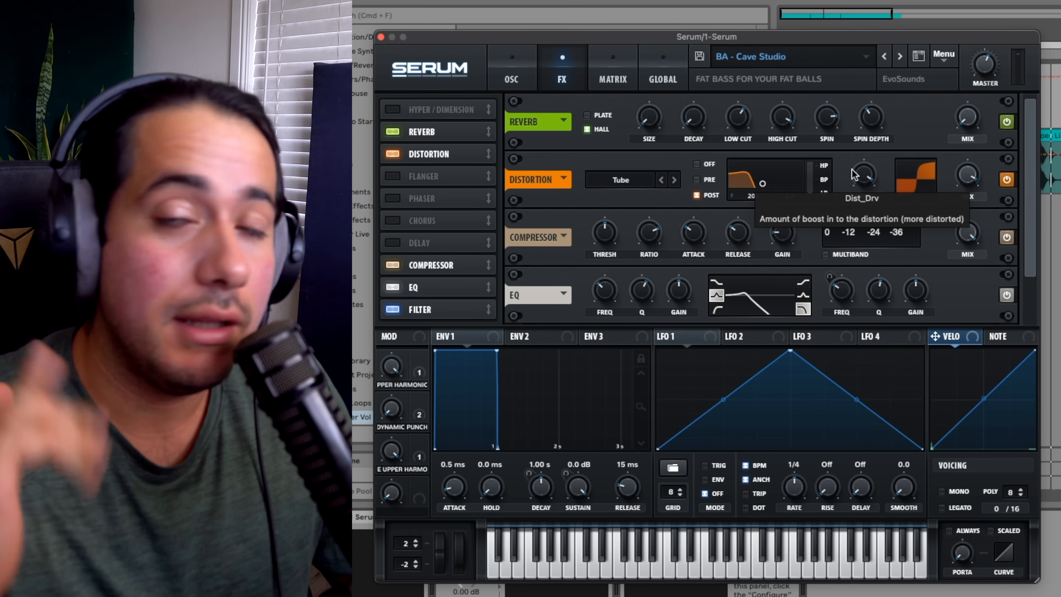
# Show the oscillators of the BA - Cave Studio preset and audition its bass sound.
pyautogui.click(531, 79)
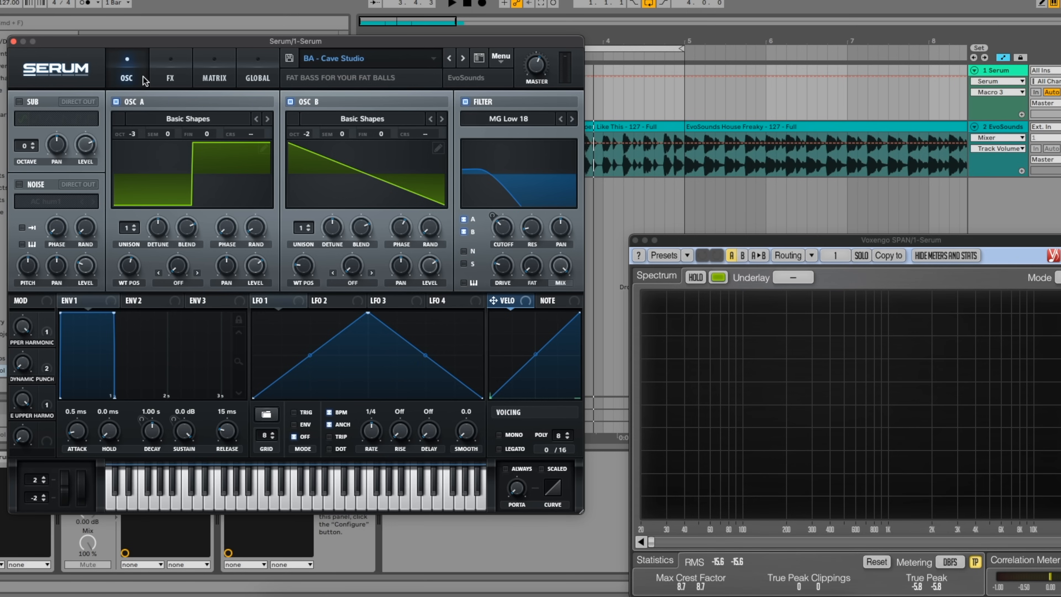
pyautogui.press('space')
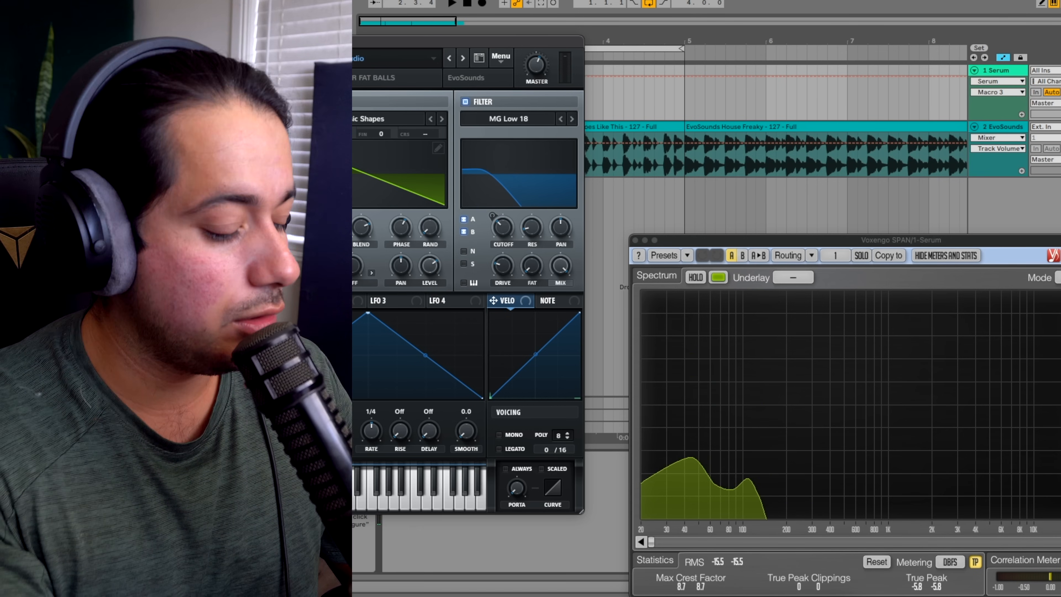
pyautogui.press('space')
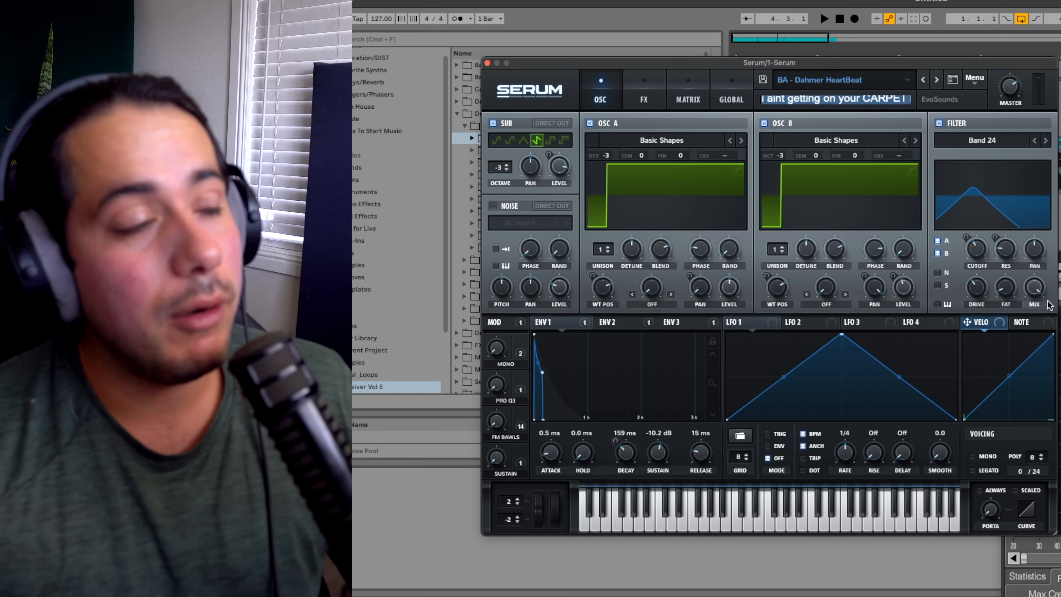
# Confirm the BA - Dahmer HeartBeat preset's description and adjust the FM Bawls macro during playback.
pyautogui.press('Return')
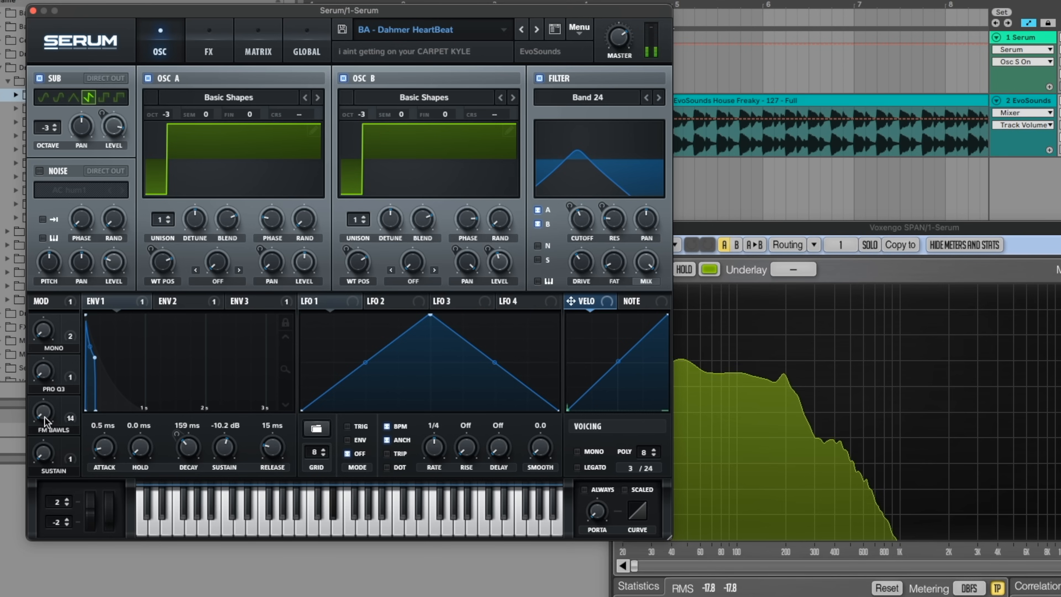
pyautogui.moveTo(45, 418); pyautogui.dragTo(108, 292)
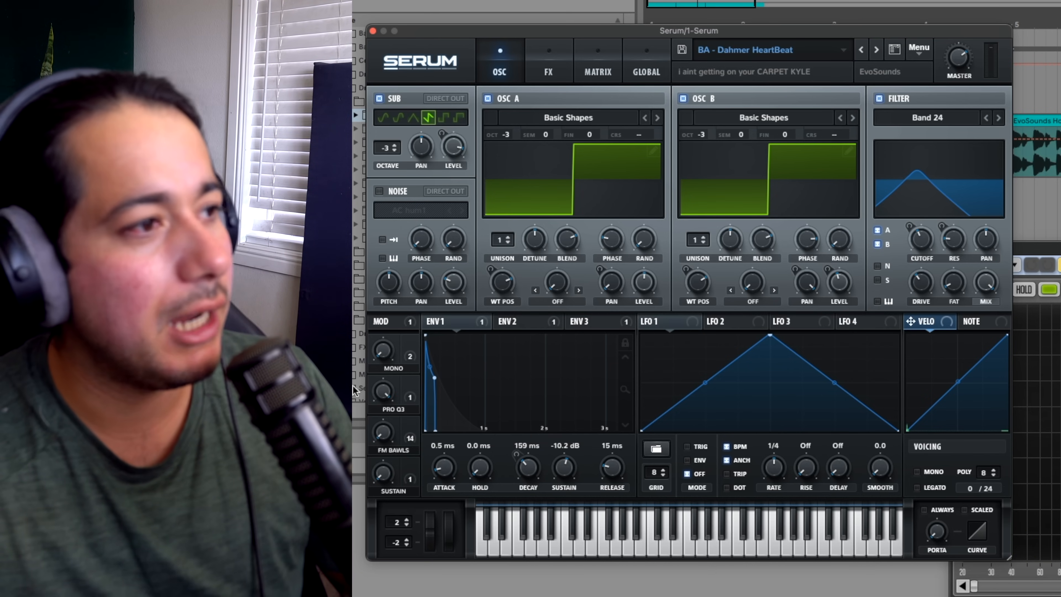
# Examine the BA - Dahmer HeartBeat preset's effects chain down to the EQ, and its Envelope 2 and Envelope 1 shapes.
pyautogui.click(556, 59)
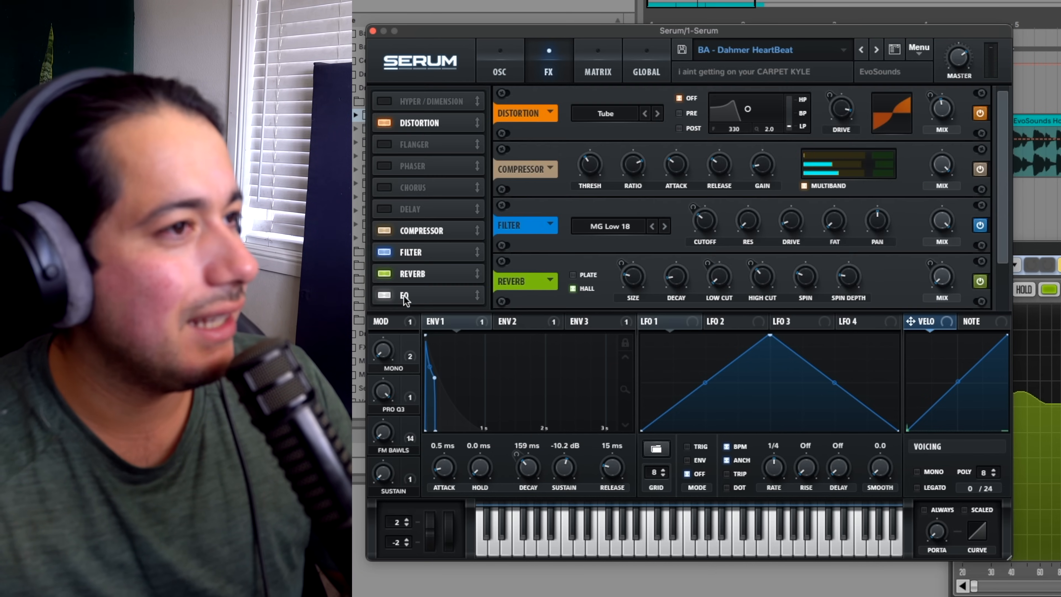
pyautogui.scroll(-2, 744, 276)
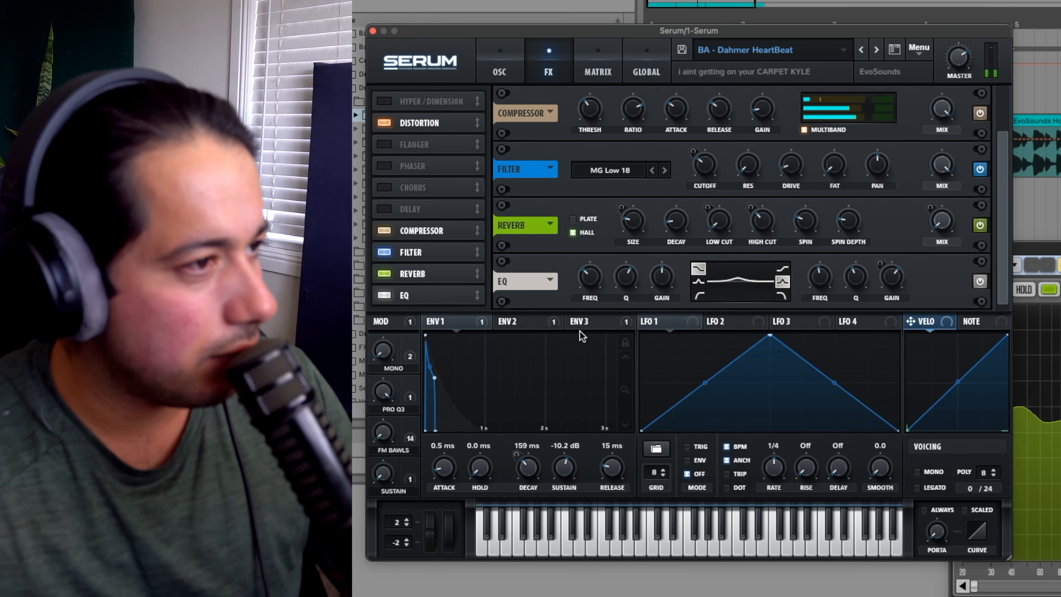
pyautogui.click(516, 321)
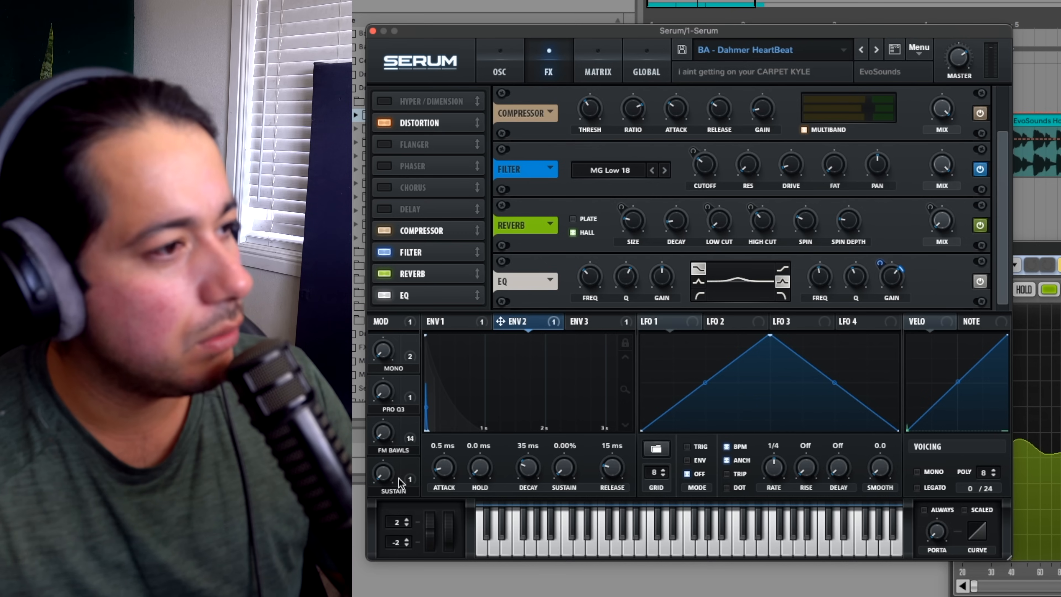
pyautogui.click(444, 321)
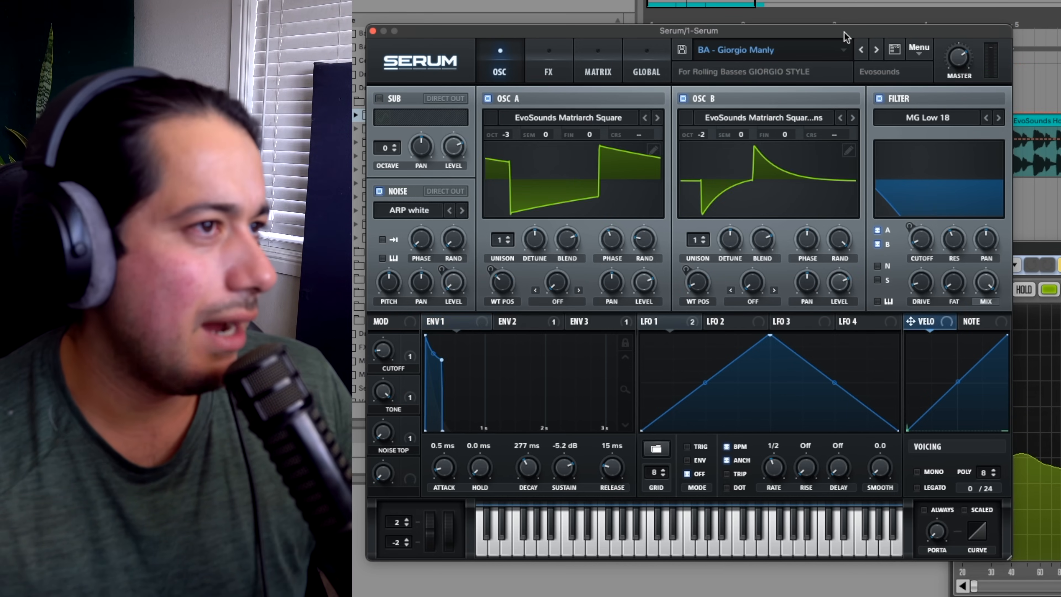
# Move the synth window aside, find the Arpeggiator by searching for "arp" and load it onto the Serum track.
pyautogui.moveTo(844, 33); pyautogui.dragTo(1060, 60)
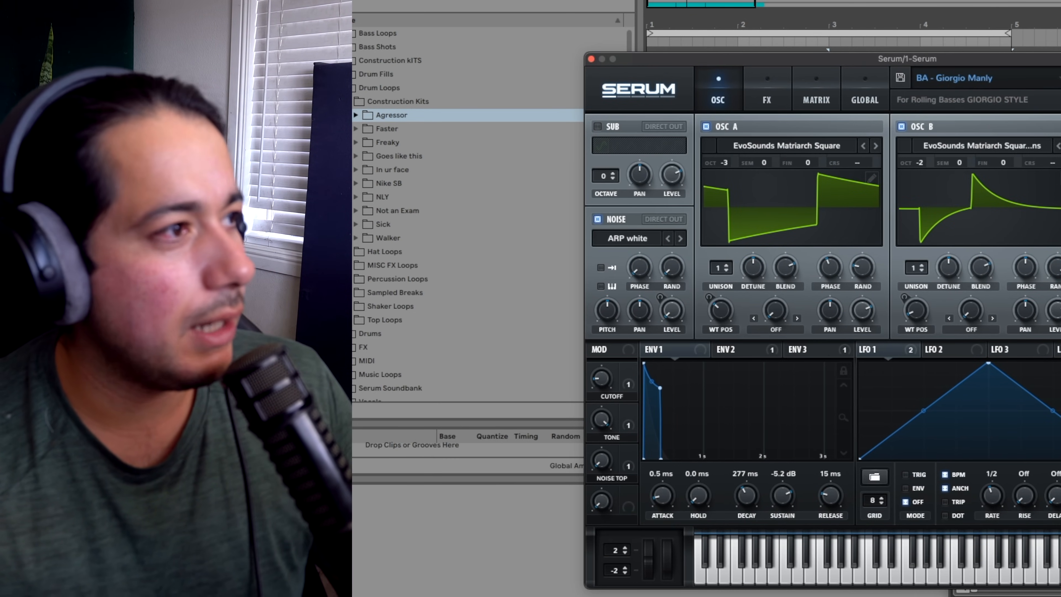
pyautogui.click(555, 7)
pyautogui.write('arp')
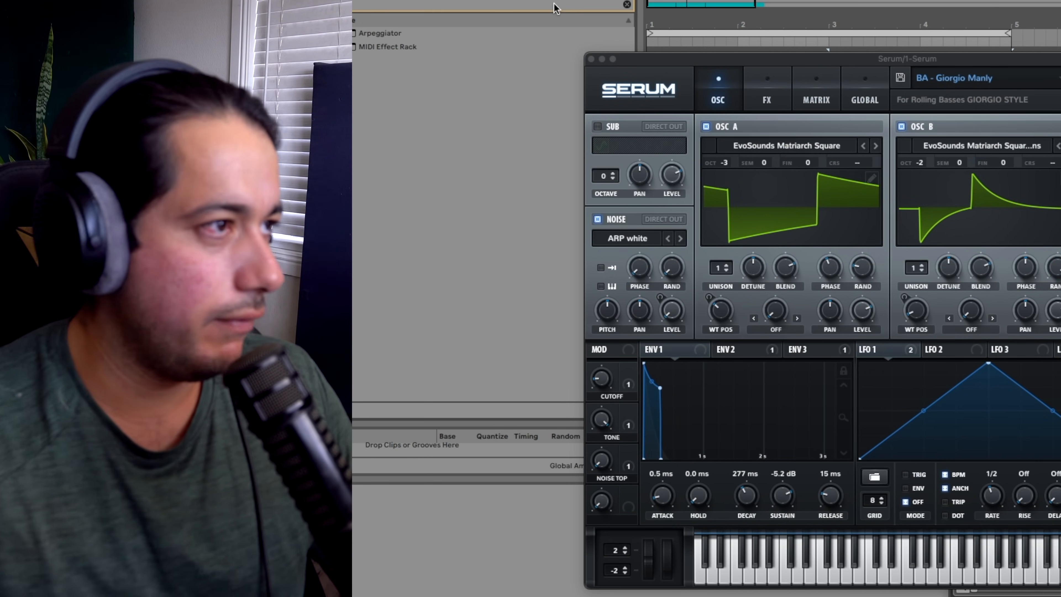
pyautogui.press('Down')
pyautogui.press('Return')
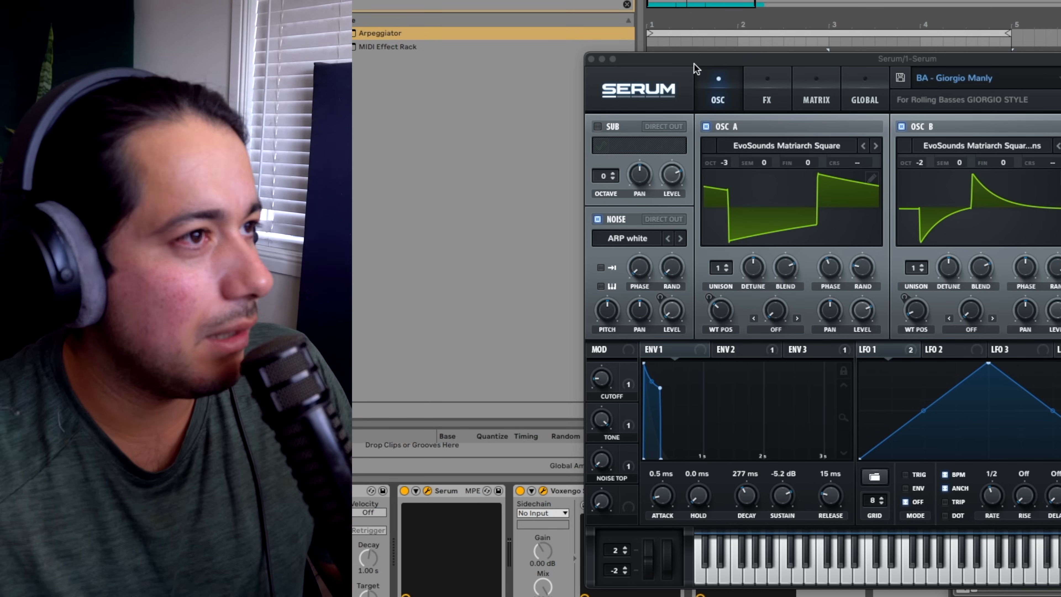
# Reposition the synth window and adjust the Cutoff and Tone macros of the BA - Giorgio Manly bass.
pyautogui.moveTo(694, 63); pyautogui.dragTo(1012, 123)
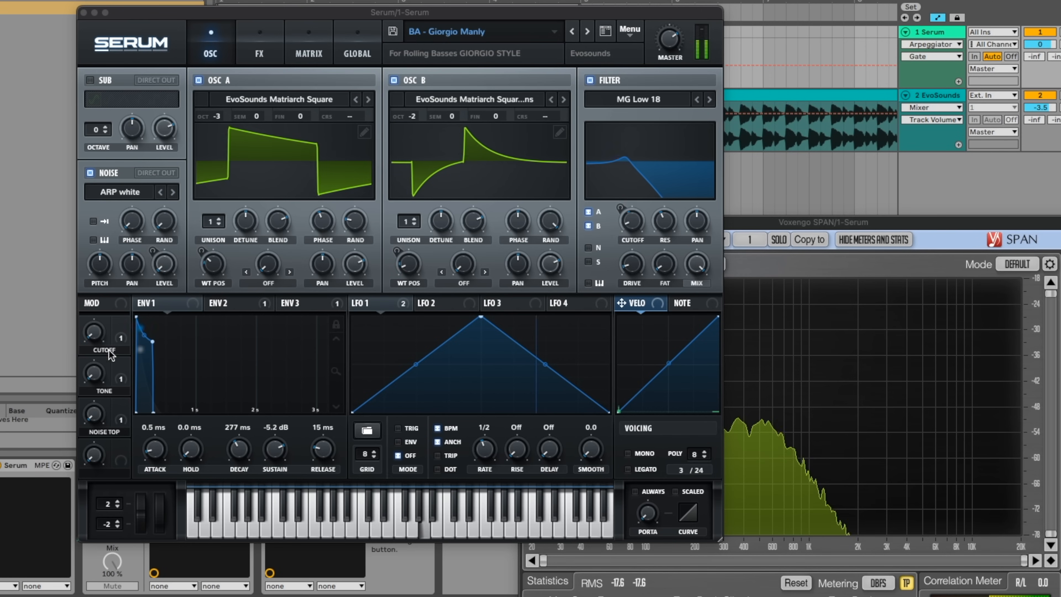
pyautogui.click(94, 332)
pyautogui.click(93, 372)
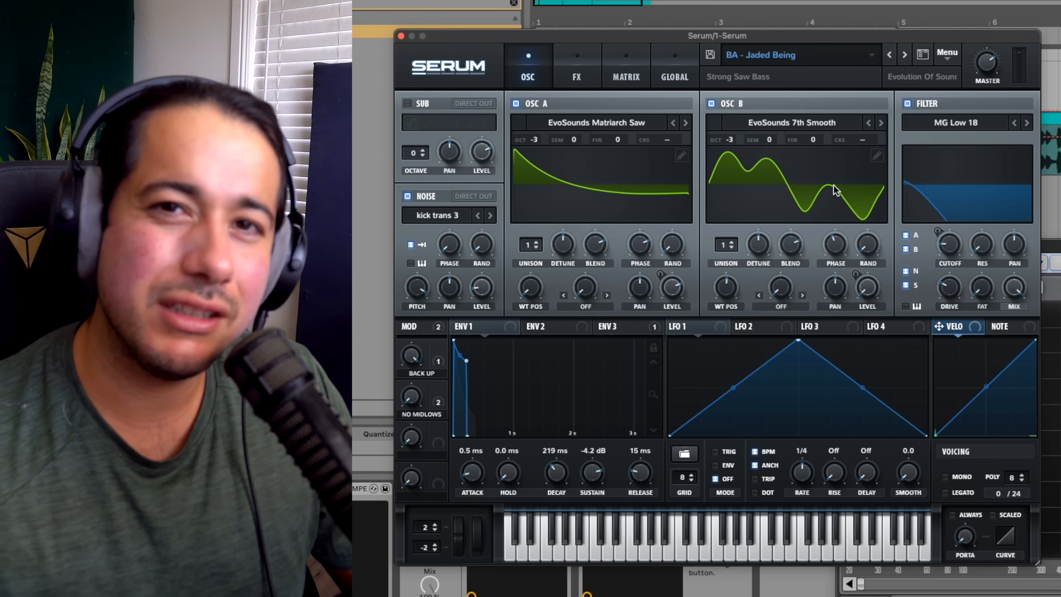
# Compare the BA - Jaded Being bass with the No Midlows macro raised and with Oscillator B off, restoring both.
pyautogui.click(568, 77)
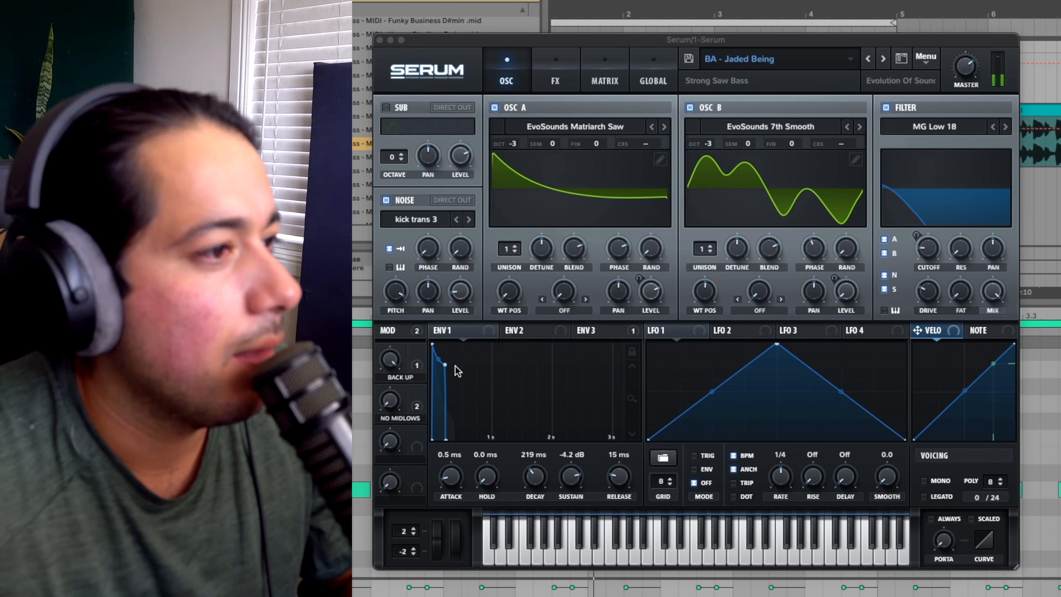
pyautogui.click(391, 401)
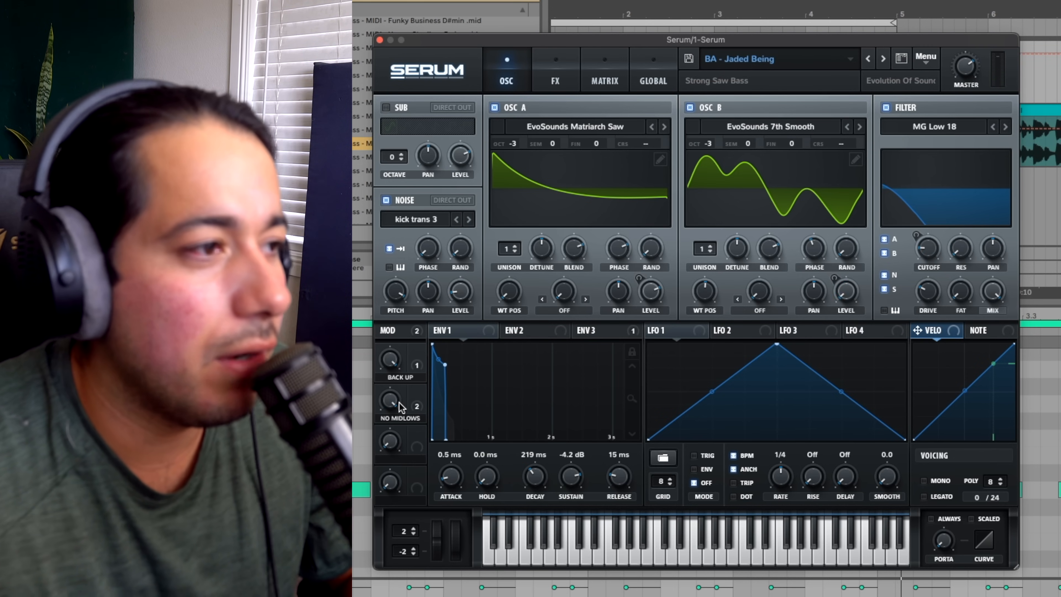
pyautogui.click(390, 401)
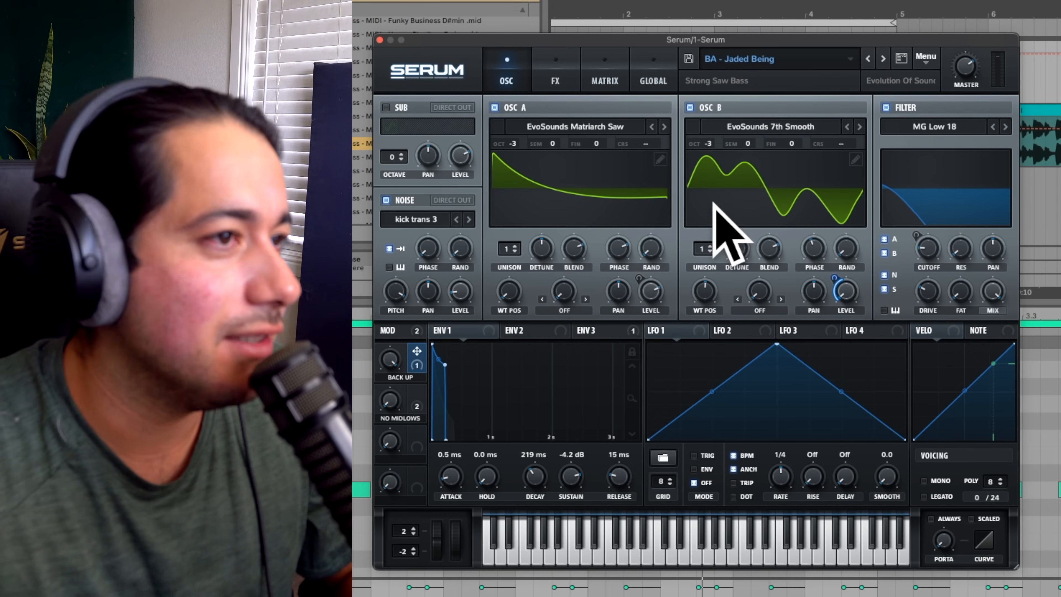
pyautogui.click(707, 108)
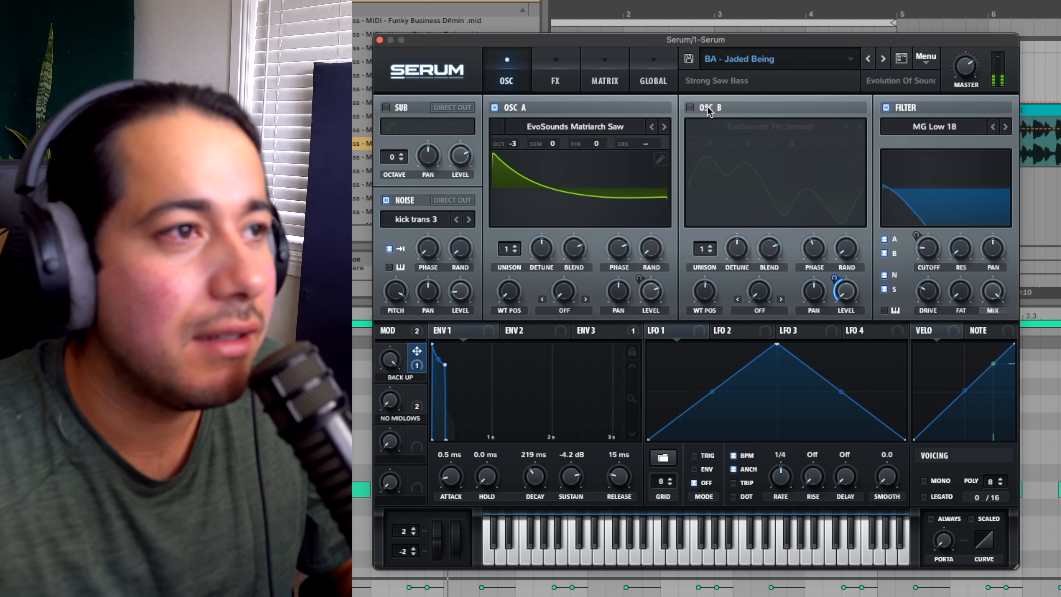
pyautogui.click(707, 109)
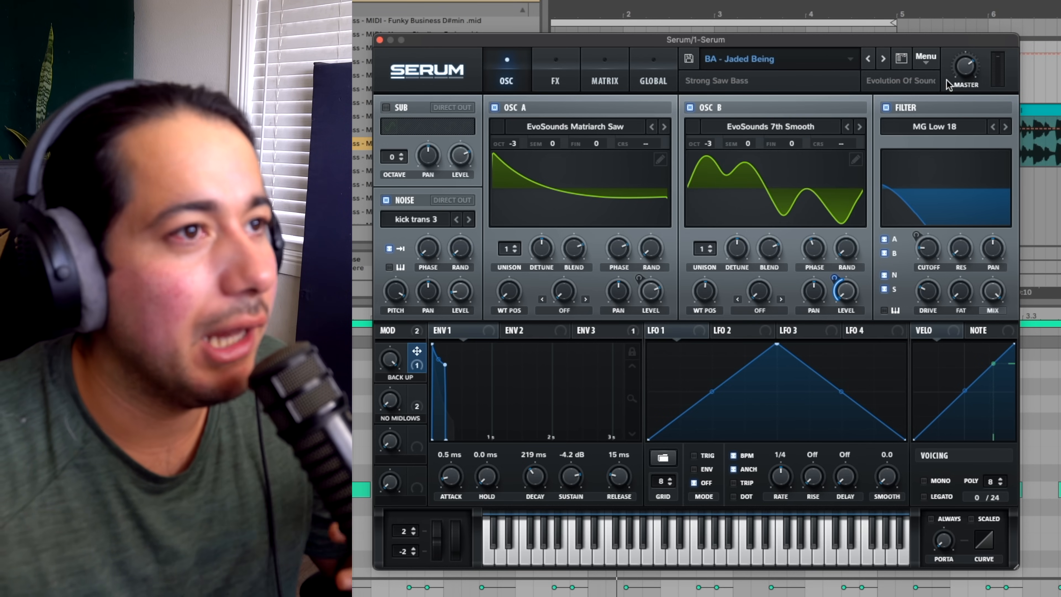
# Load the BA - Layer It up preset and adjust its Lenght Play macro with the Rock The Space Dmin clip.
pyautogui.click(882, 60)
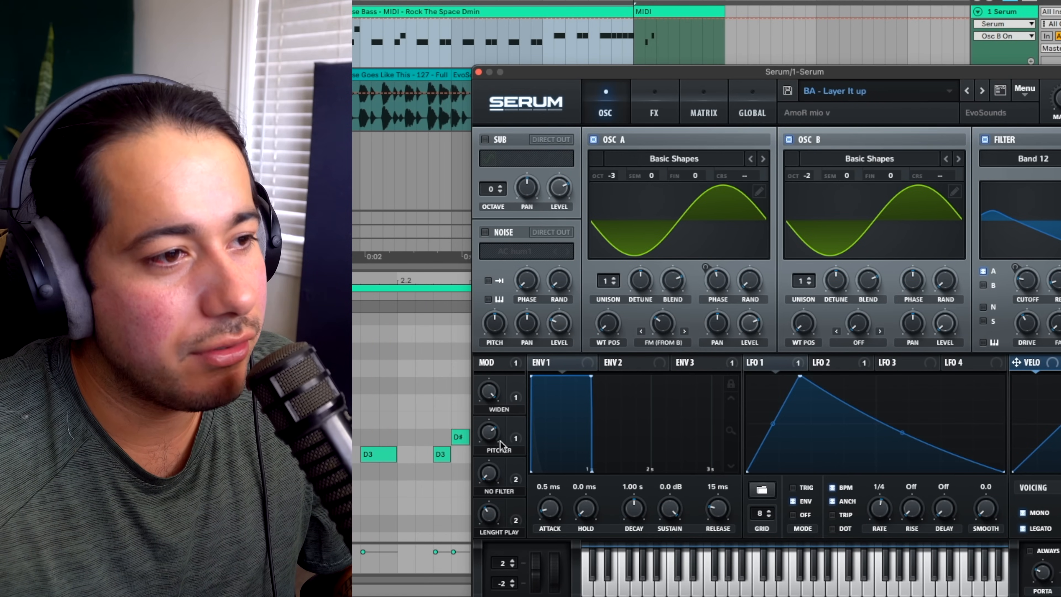
pyautogui.click(399, 13)
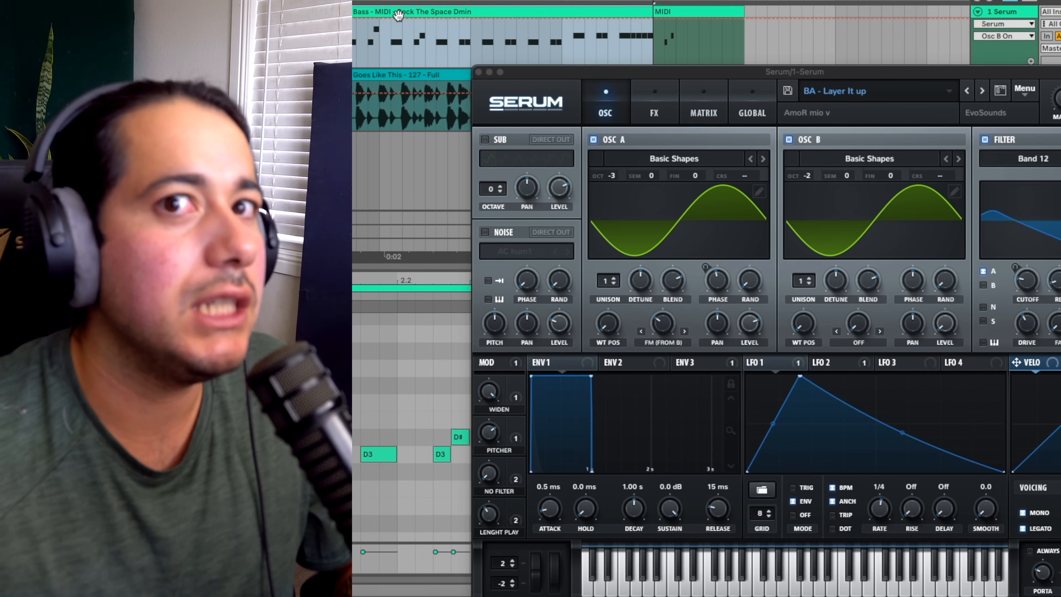
pyautogui.hscroll(-1, 395, 40)
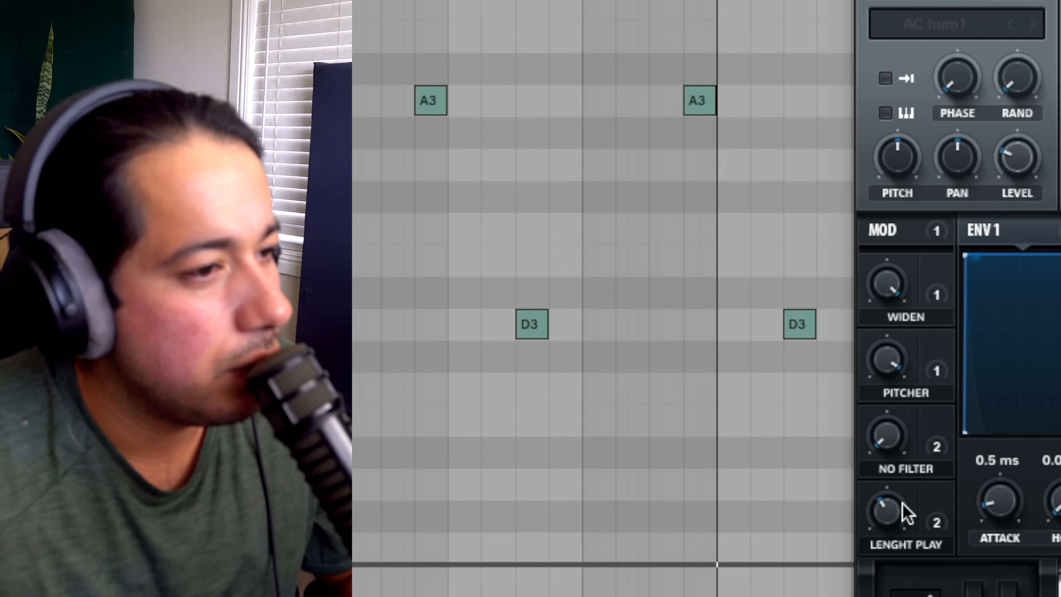
pyautogui.moveTo(824, 541); pyautogui.dragTo(849, 481)
pyautogui.moveTo(946, 397); pyautogui.dragTo(957, 367)
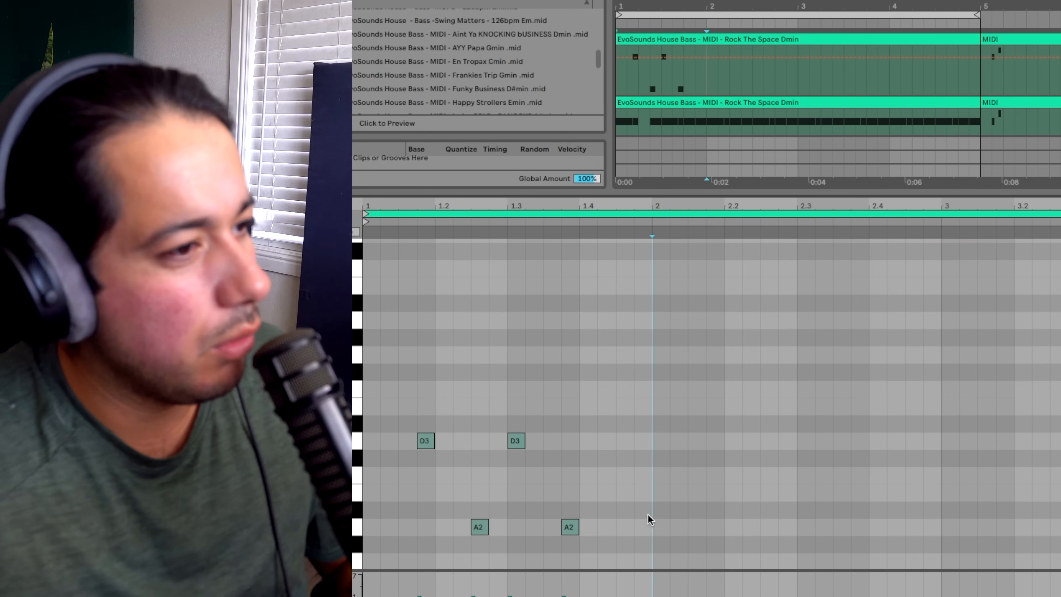
# Duplicate the first bar's D3 and A2 notes to fill the four bars of the Rock The Space Dmin clip.
pyautogui.scroll(-2, 652, 517)
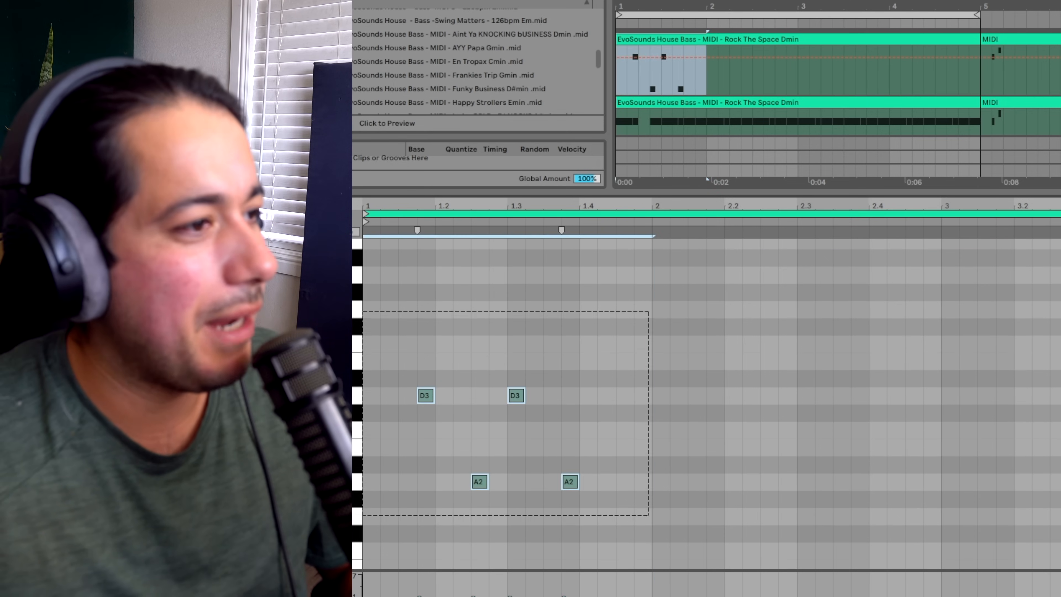
pyautogui.hotkey('ctrl', 'd')
pyautogui.hotkey('ctrl', 'd')
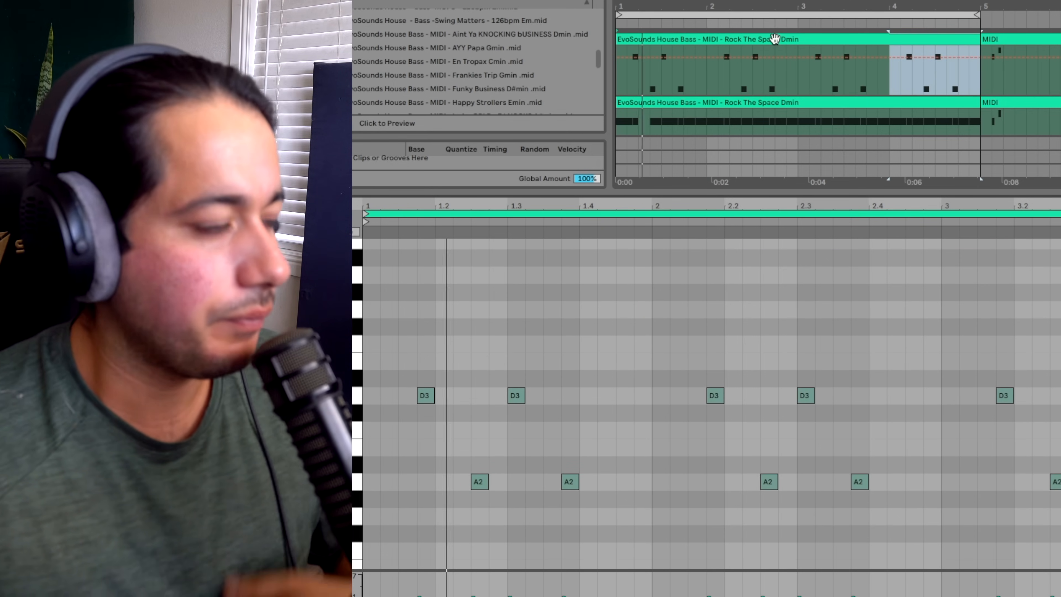
# Select all the A2 notes across the pattern and raise them one octave to A3.
pyautogui.moveTo(401, 506); pyautogui.dragTo(1060, 472)
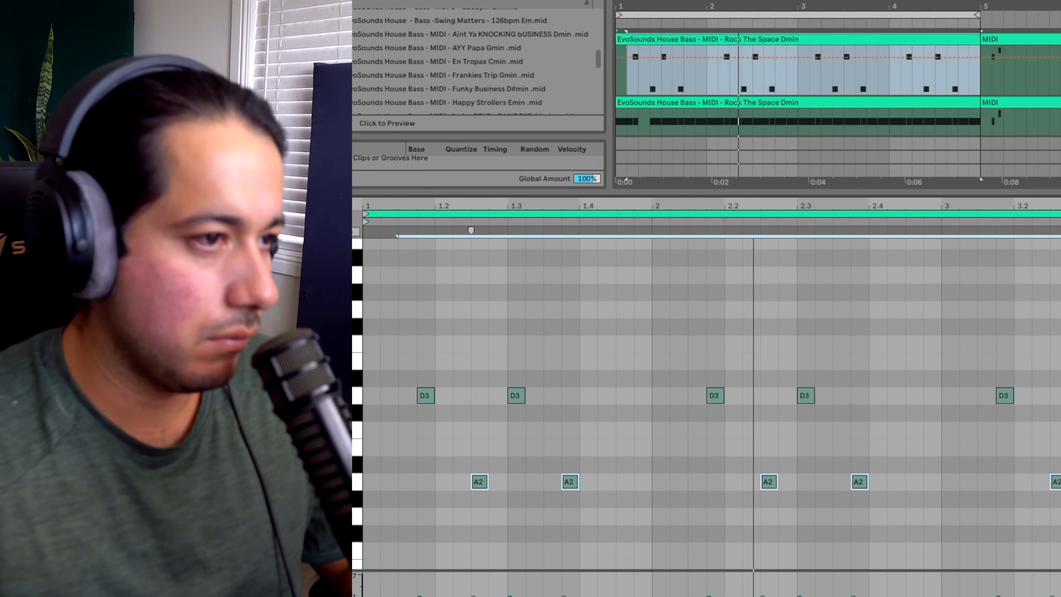
pyautogui.hotkey('shift', 'Up')
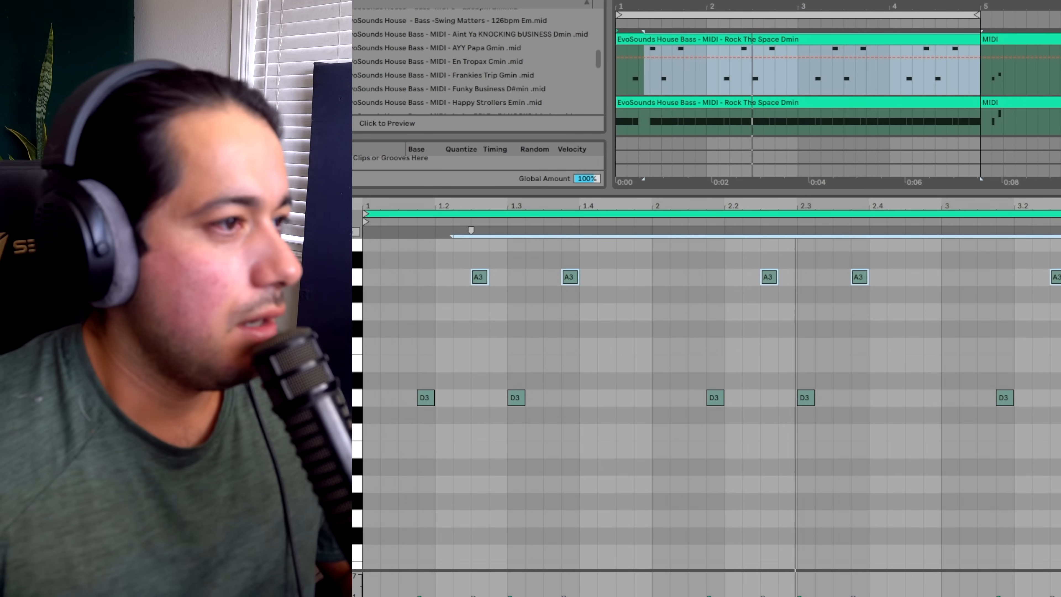
# Transpose the selected A3 notes down to D3 and up one semitone to D#3.
pyautogui.press('Down')
pyautogui.press('Down')
pyautogui.press('Down')
pyautogui.press('Down')
pyautogui.press('Down')
pyautogui.press('Down')
pyautogui.press('Down')
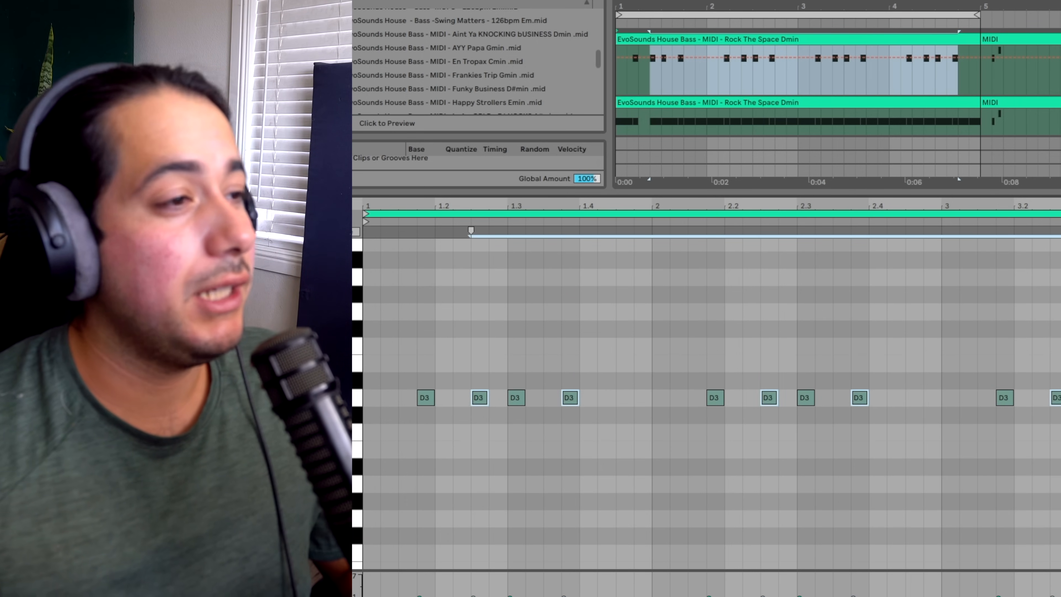
pyautogui.press('Up')
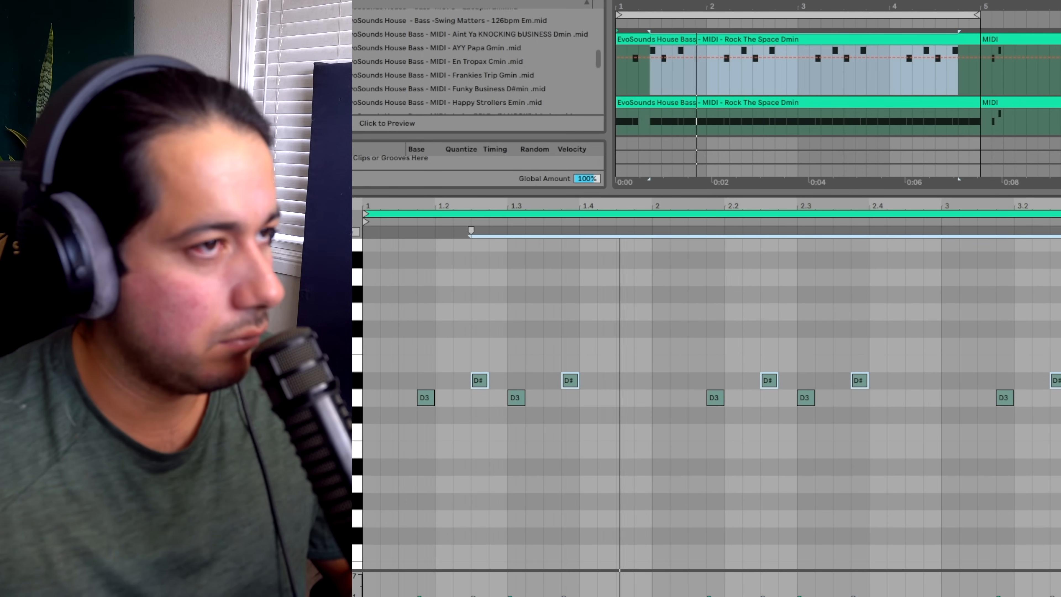
# Open Serum from the track's device chain and load the BA - Rolling Through Sin City preset from the Deceiver Vol 5 user folder.
pyautogui.hotkey('shift', 'Tab')
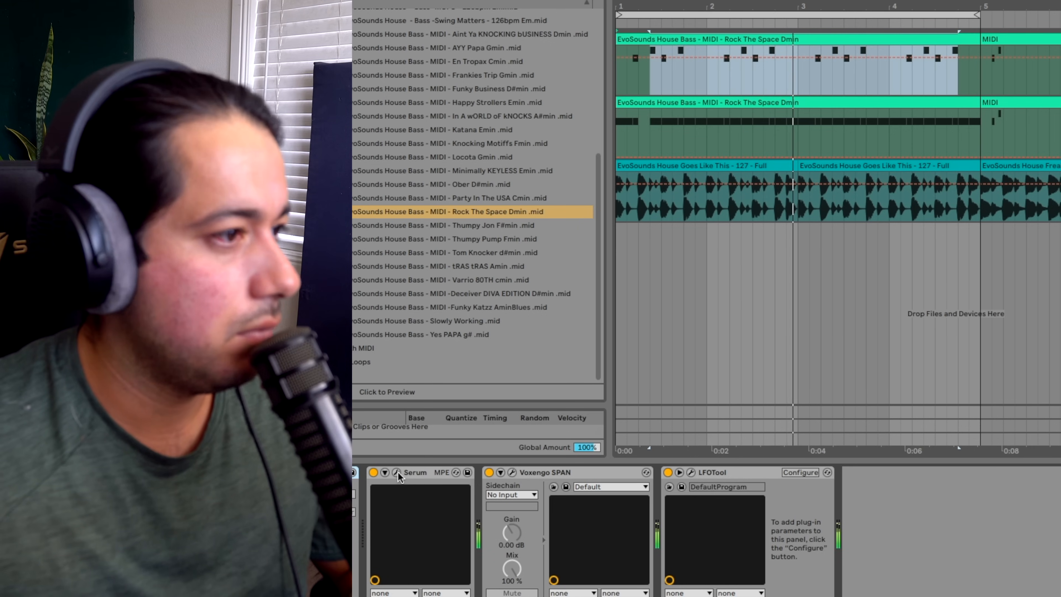
pyautogui.click(396, 472)
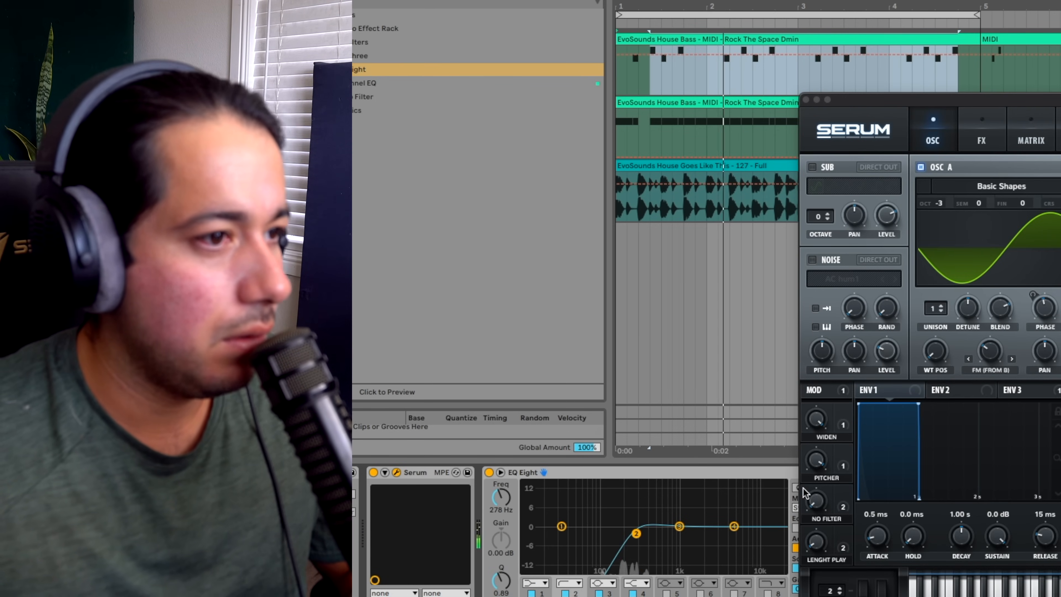
pyautogui.click(824, 418)
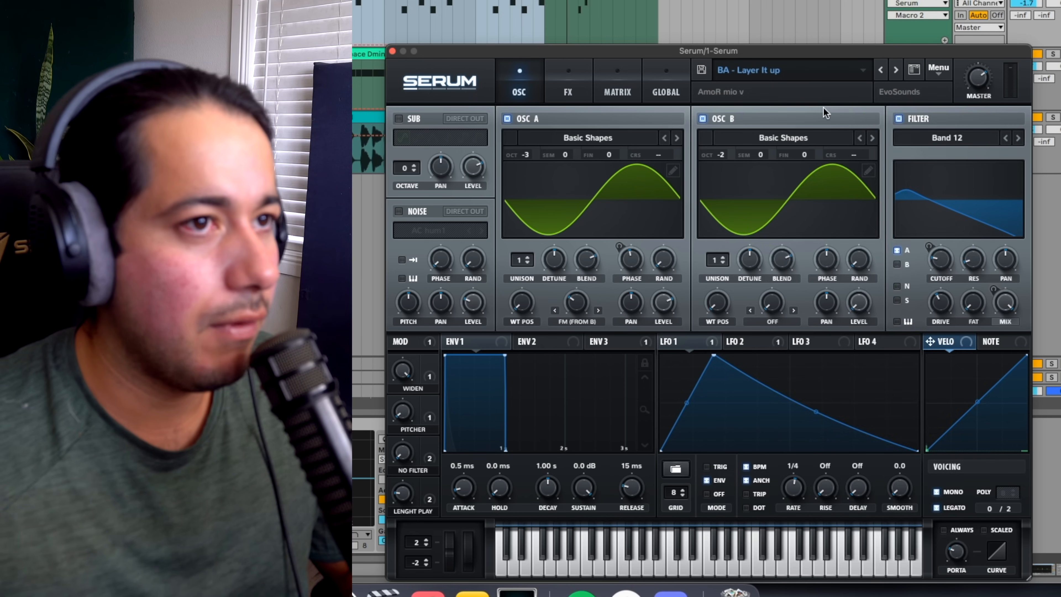
pyautogui.click(799, 69)
pyautogui.moveTo(780, 545)
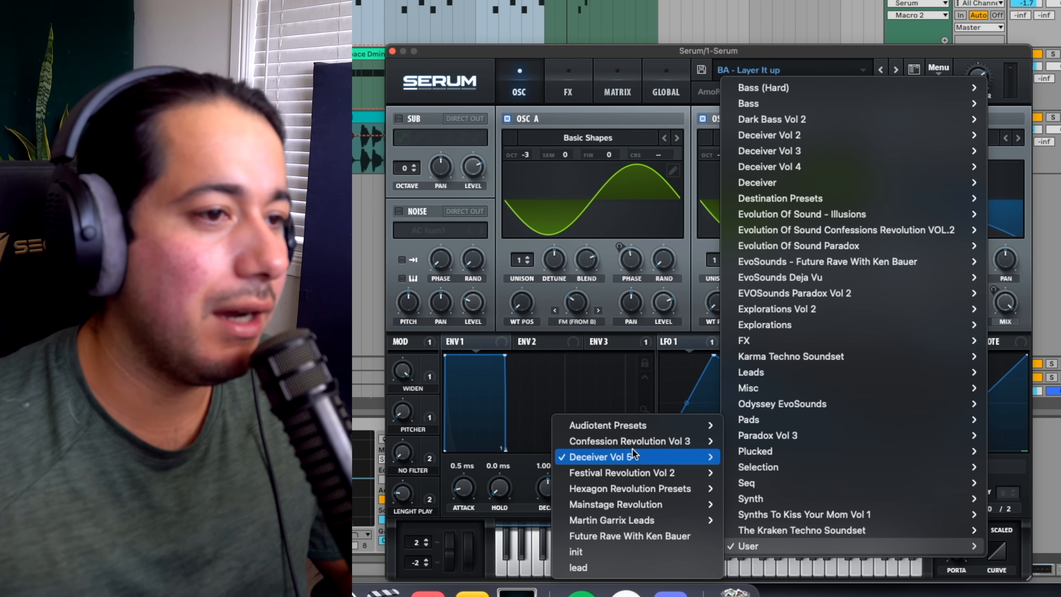
pyautogui.moveTo(587, 453)
pyautogui.scroll(-3, 492, 424)
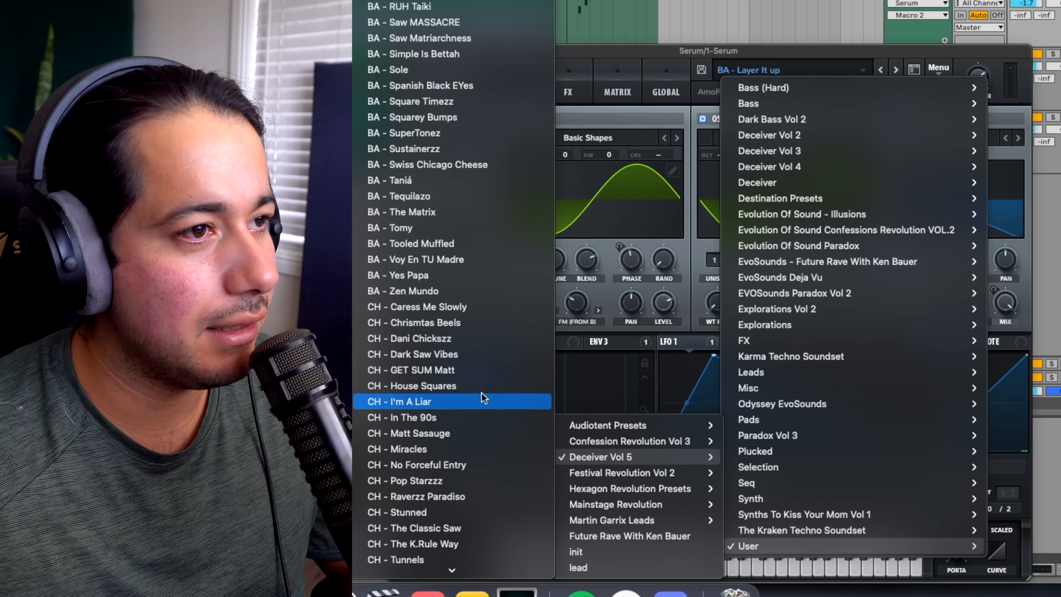
pyautogui.click(437, 267)
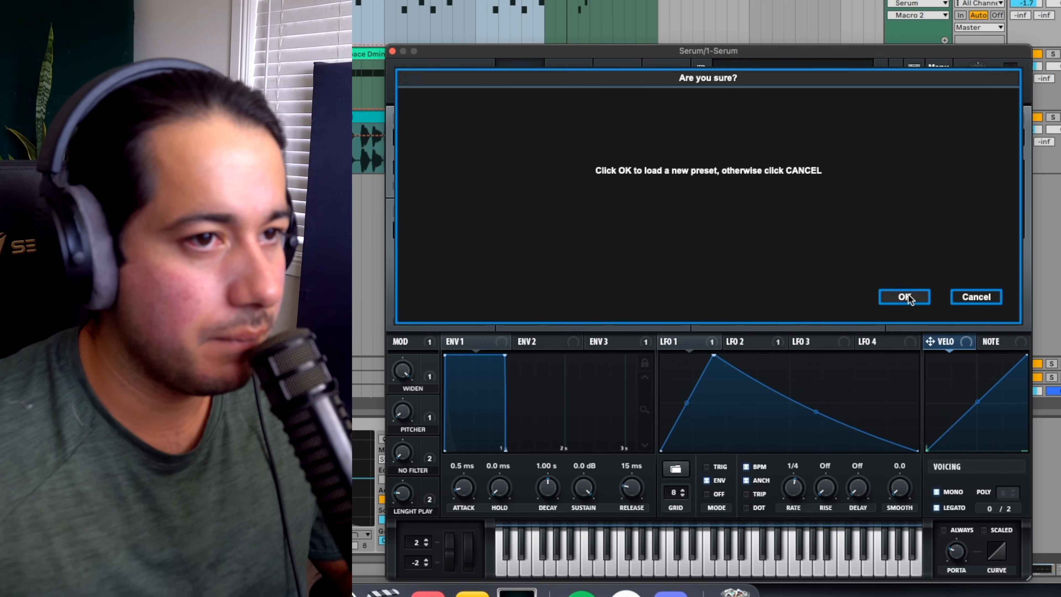
pyautogui.click(904, 297)
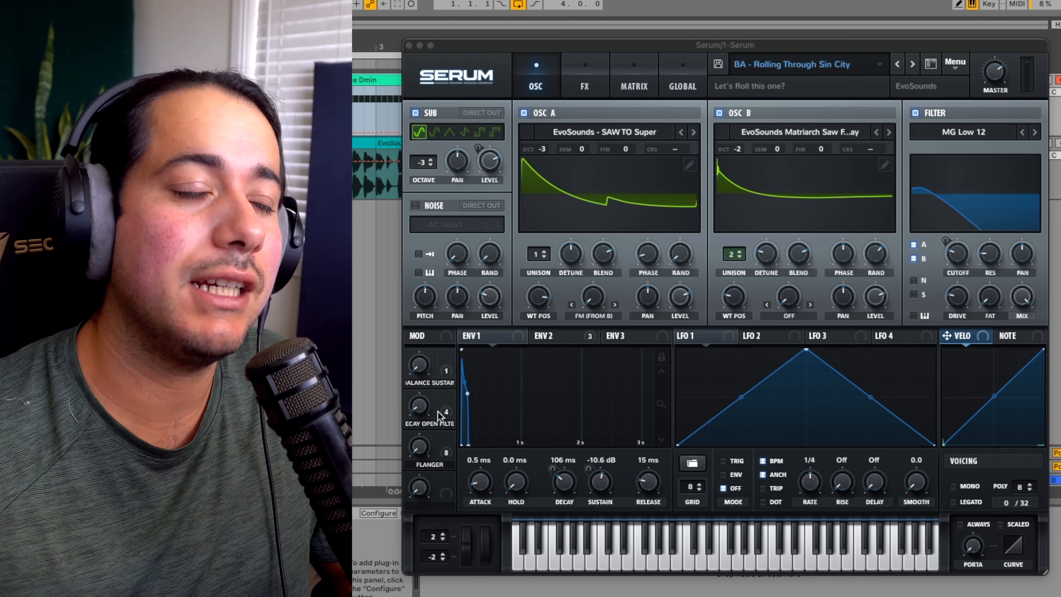
# Sweep the Decay Open Filter macro of BA - Rolling Through Sin City while the pattern plays.
pyautogui.moveTo(437, 411)
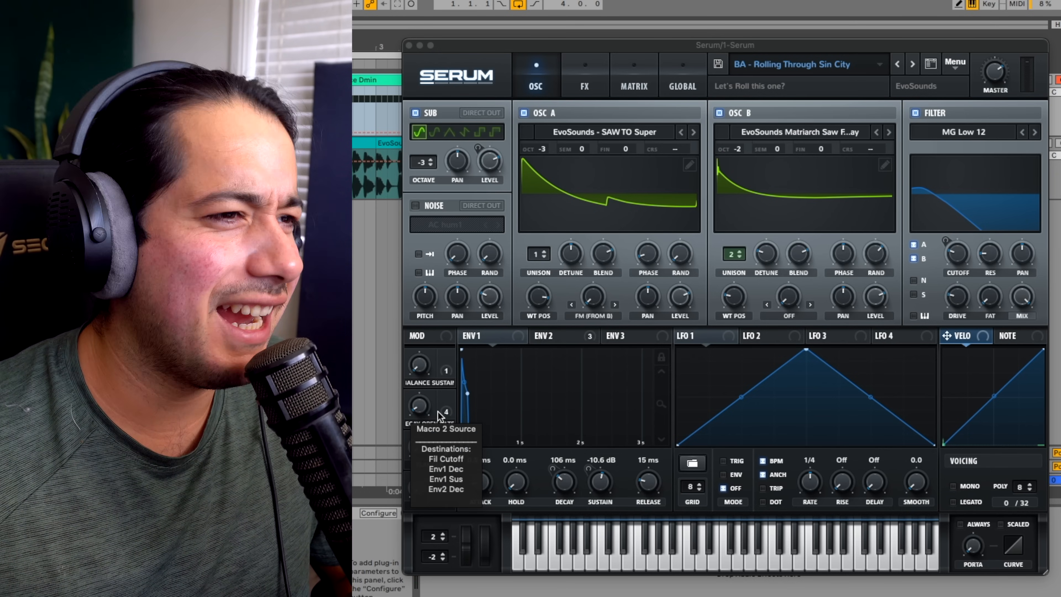
pyautogui.moveTo(438, 415); pyautogui.dragTo(432, 241)
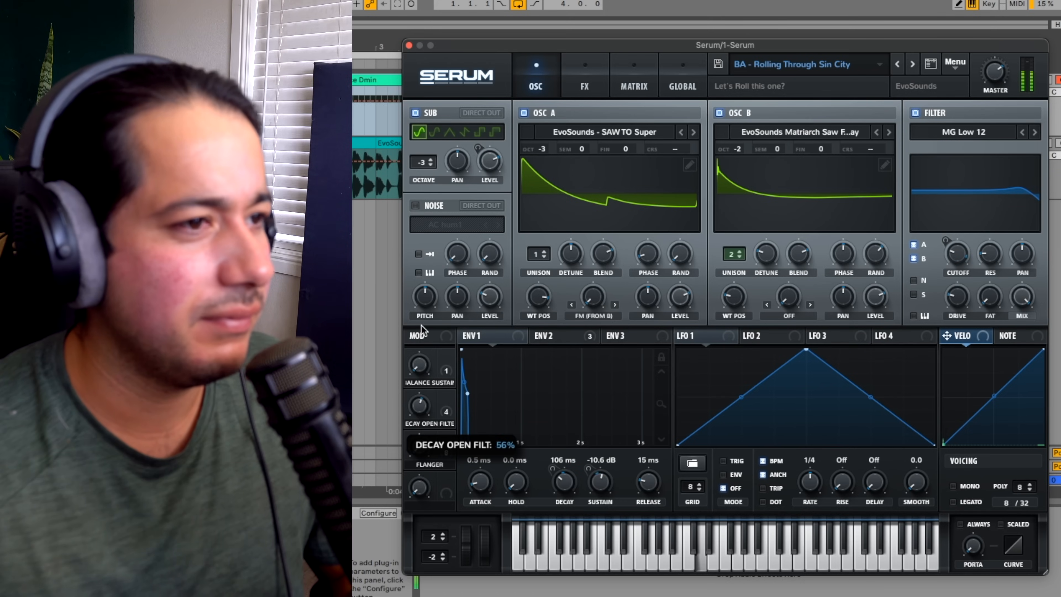
pyautogui.moveTo(422, 330); pyautogui.dragTo(442, 294)
pyautogui.moveTo(442, 251); pyautogui.dragTo(442, 252)
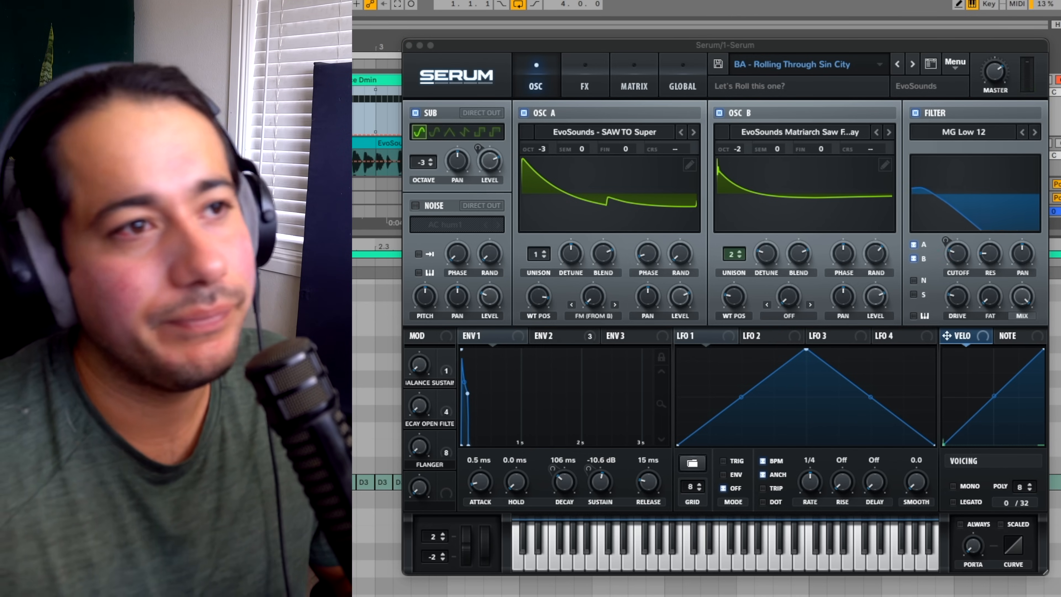
# Browse the Deceiver Vol 5 presets and load CH - Caress Me Slowly.
pyautogui.click(791, 64)
pyautogui.scroll(10, 476, 175)
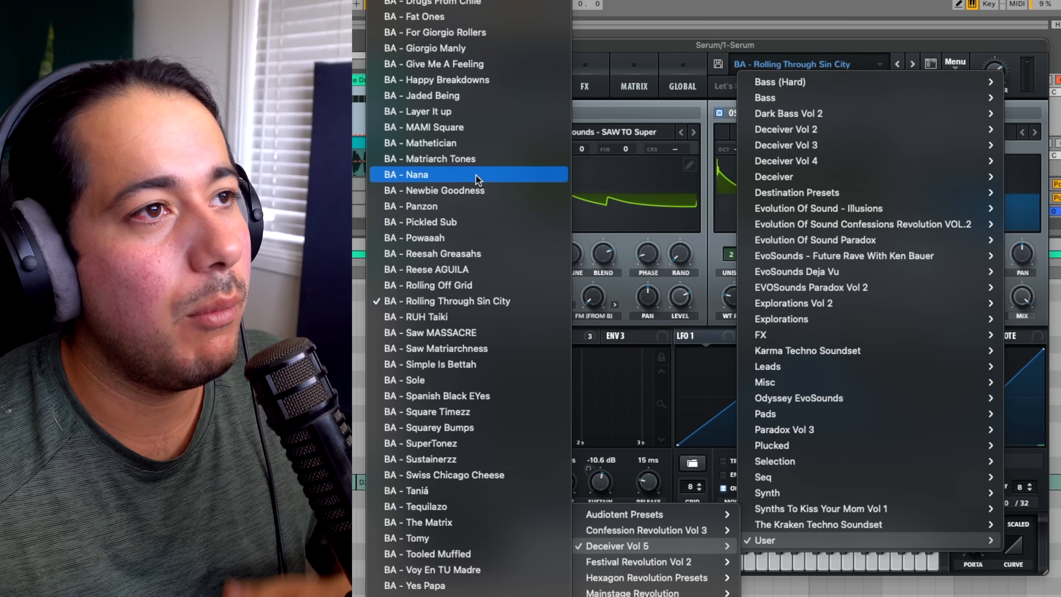
pyautogui.scroll(-1, 474, 164)
pyautogui.scroll(-15, 478, 183)
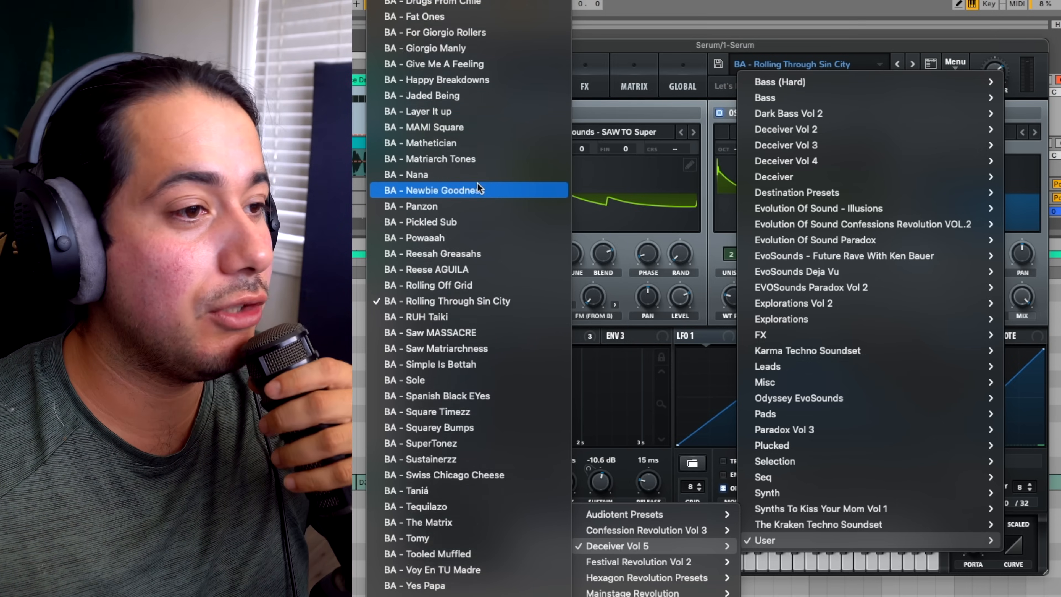
pyautogui.scroll(3, 477, 183)
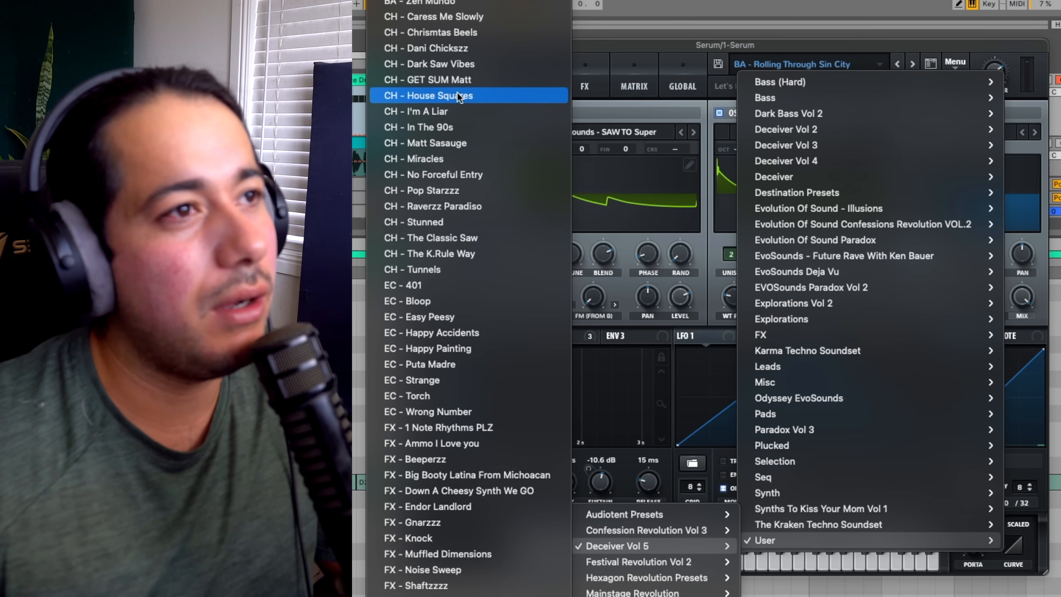
pyautogui.click(458, 17)
pyautogui.click(923, 289)
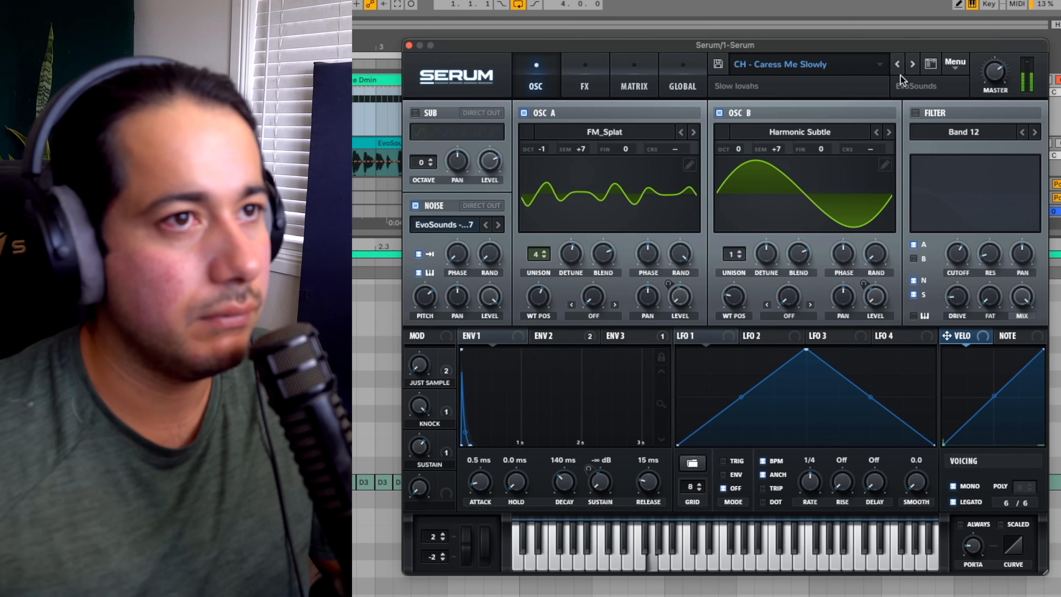
# Audition the next two presets, CH - Chrismtas Beels and CH - Dani Chickszz, with the playing pattern.
pyautogui.click(910, 68)
pyautogui.click(916, 296)
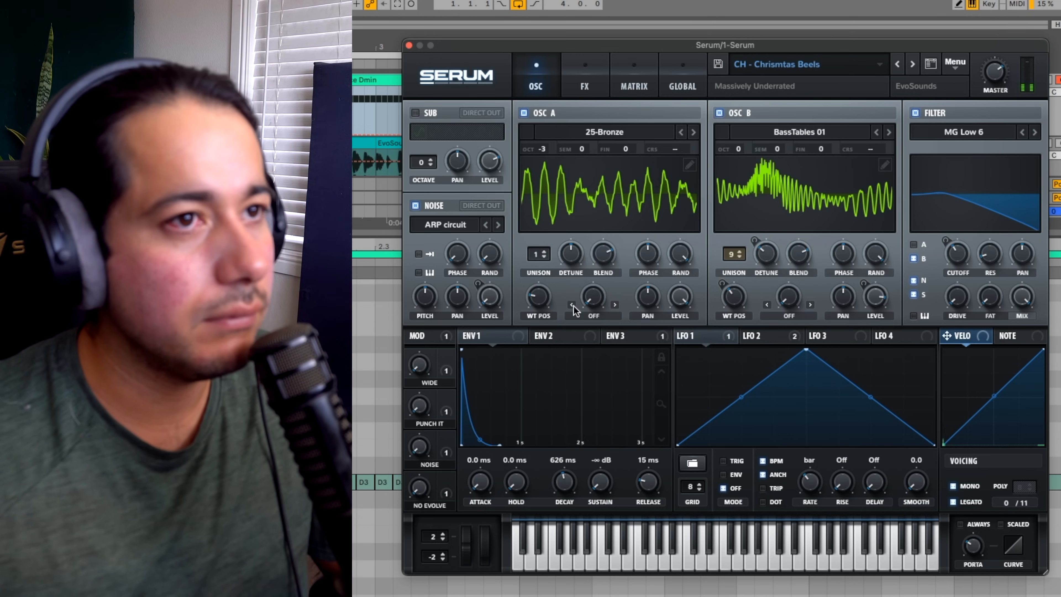
pyautogui.click(913, 64)
pyautogui.click(919, 289)
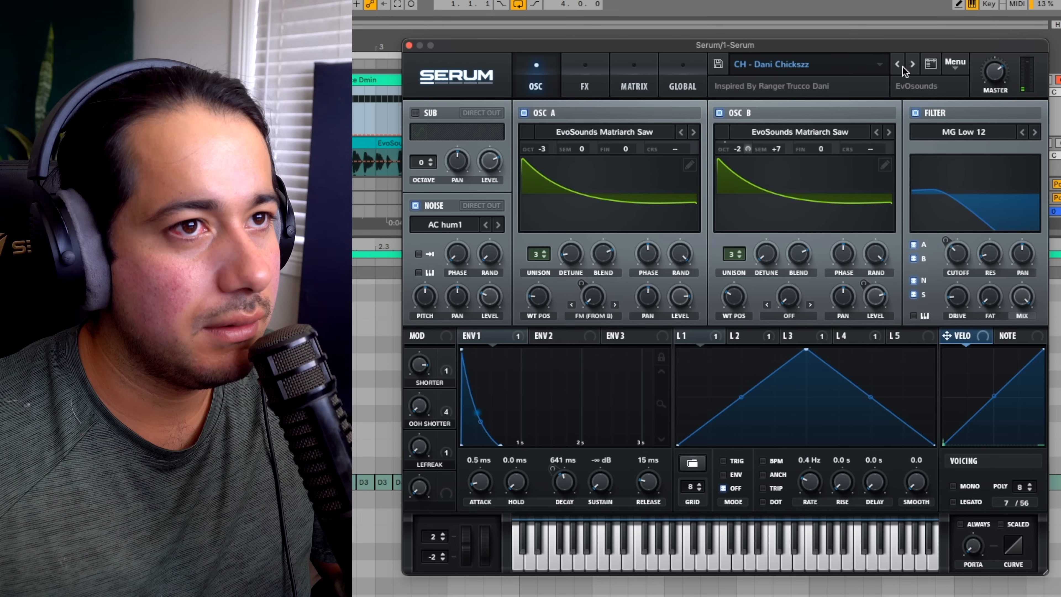
# Step through CH - Dark Saw Vibes and CH - GET SUM Matt to CH - House Squares, and reposition the Serum window.
pyautogui.click(913, 63)
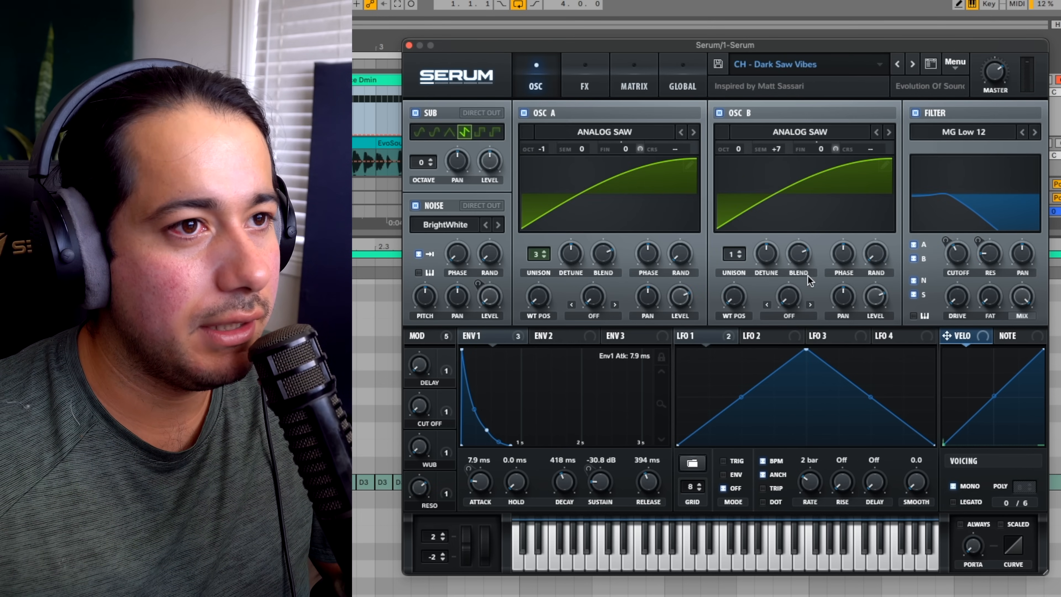
pyautogui.click(916, 66)
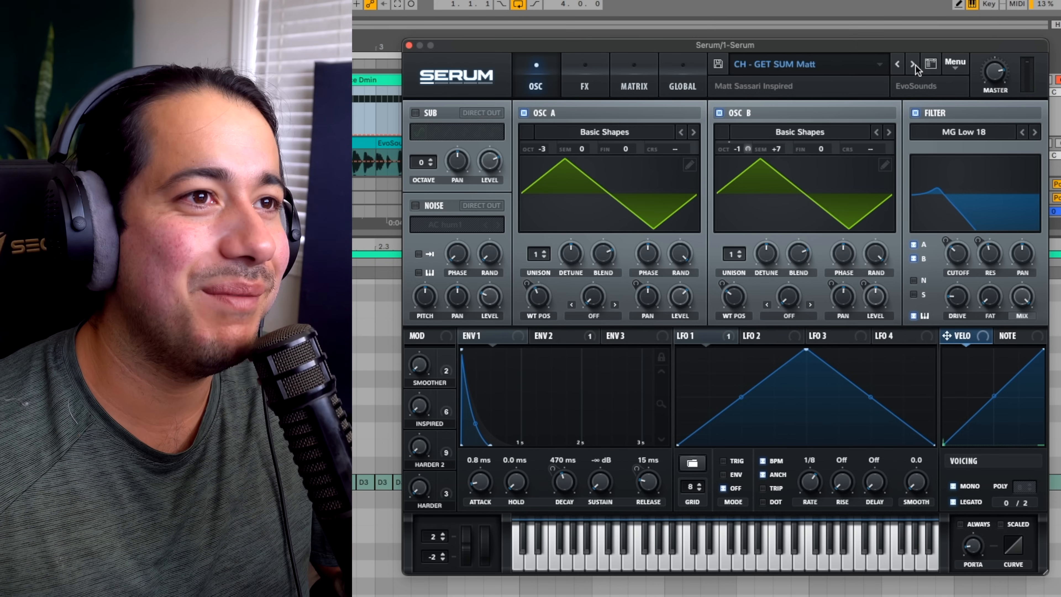
pyautogui.click(914, 64)
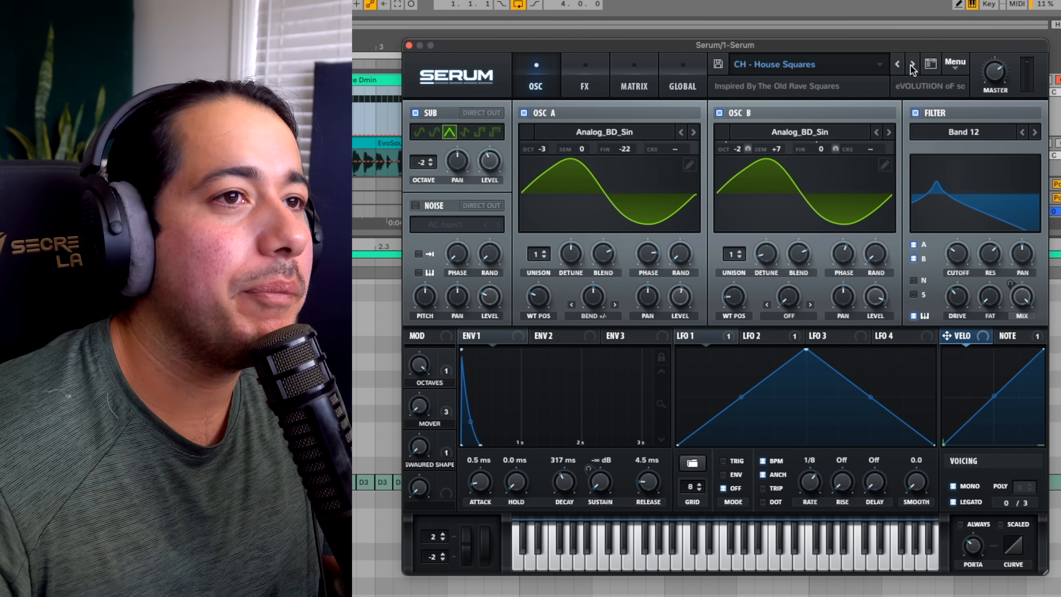
pyautogui.moveTo(890, 49); pyautogui.dragTo(694, 43)
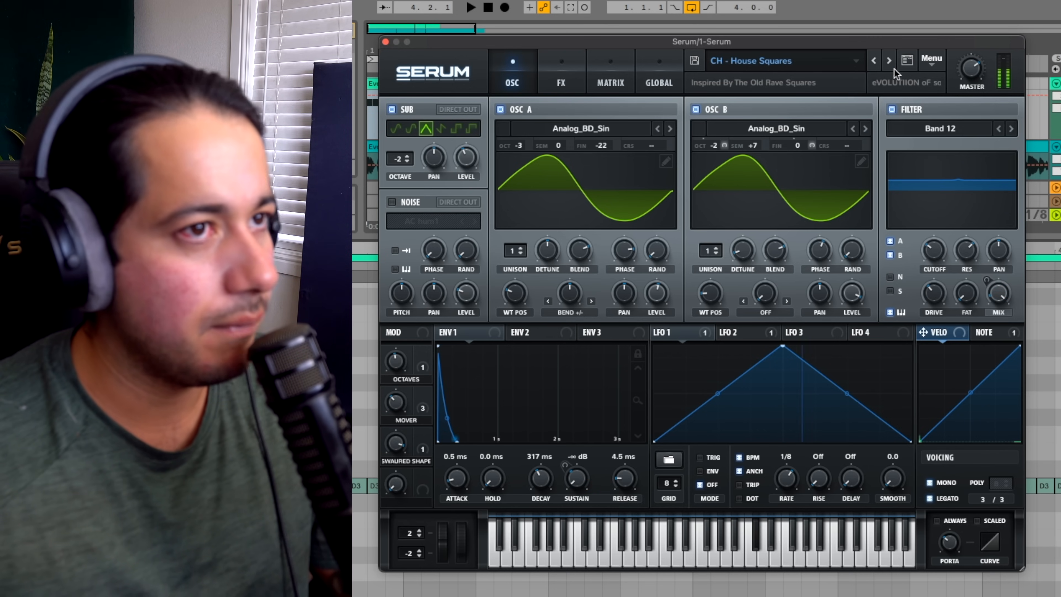
# Load the CH - I'm A Liar preset and audition it with the pattern.
pyautogui.click(889, 61)
pyautogui.click(895, 287)
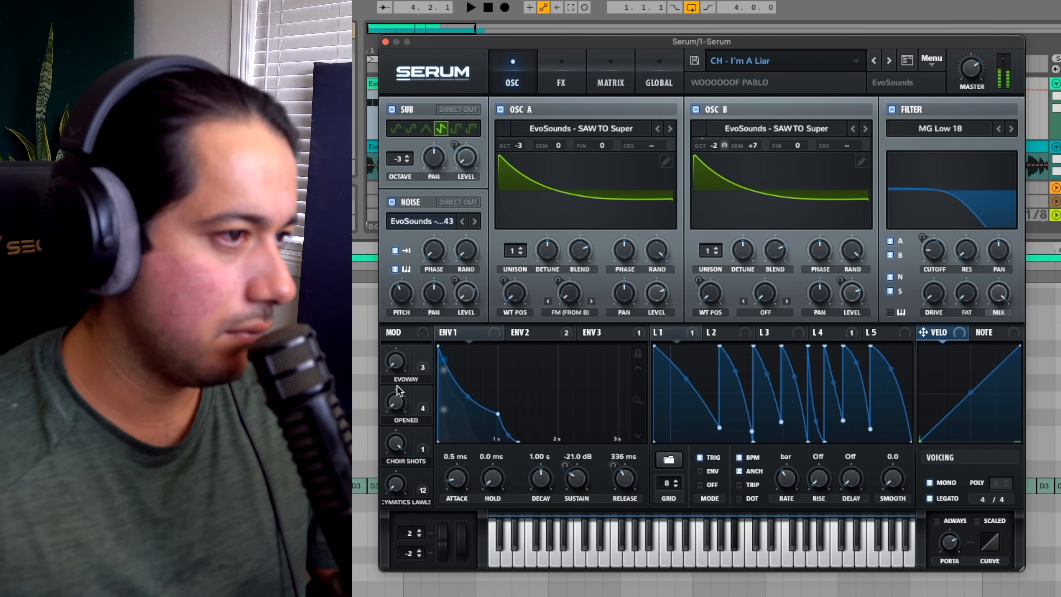
pyautogui.moveTo(398, 407)
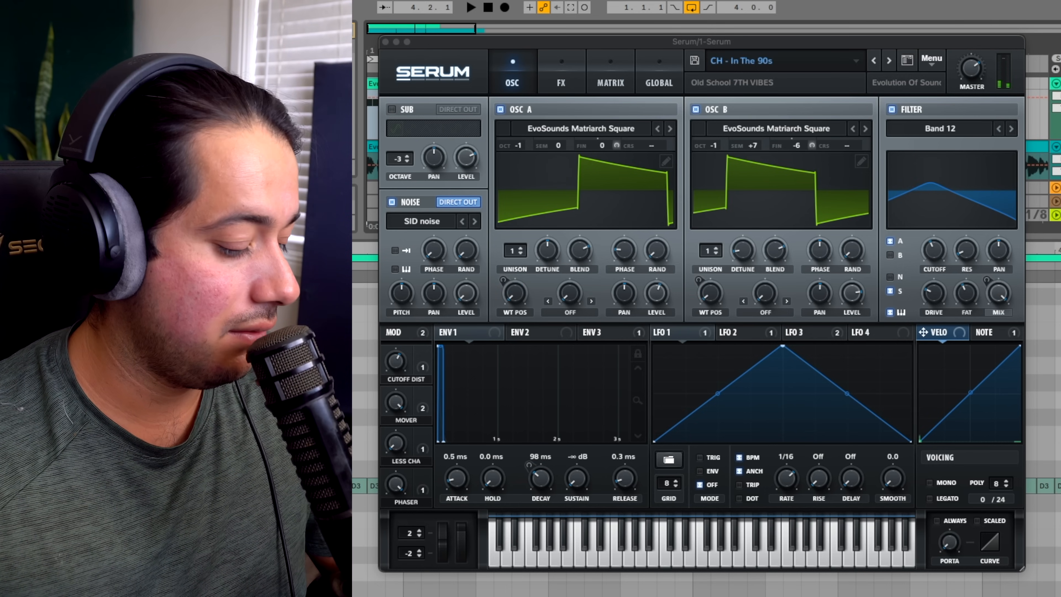
# Adjust the Cutoff Dist macro of the CH - In The 90s preset and raise its Mod Wheel to 99%.
pyautogui.click(393, 368)
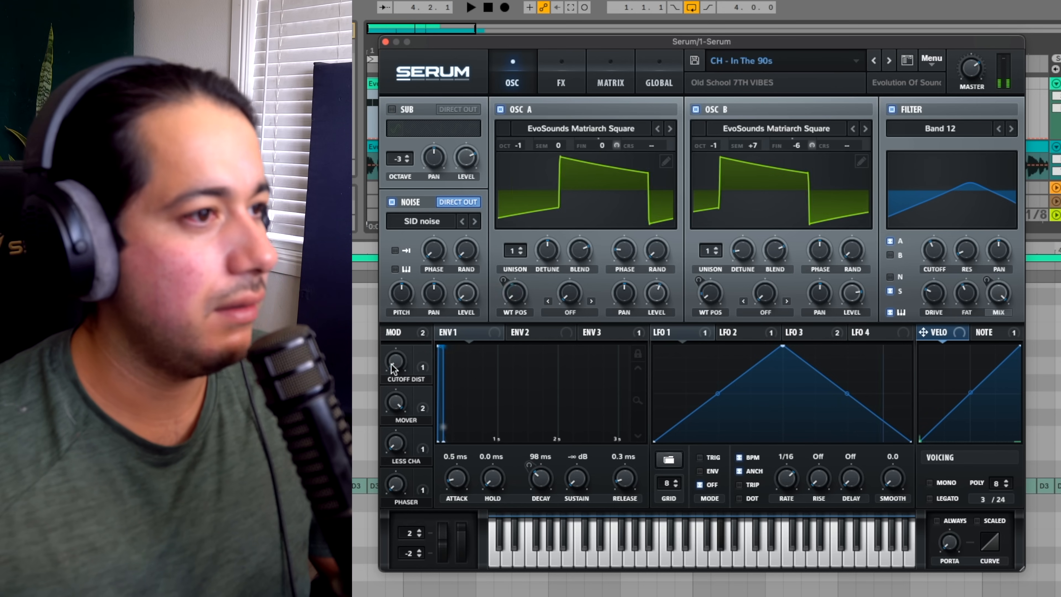
pyautogui.moveTo(393, 368); pyautogui.dragTo(412, 298)
pyautogui.click(463, 544)
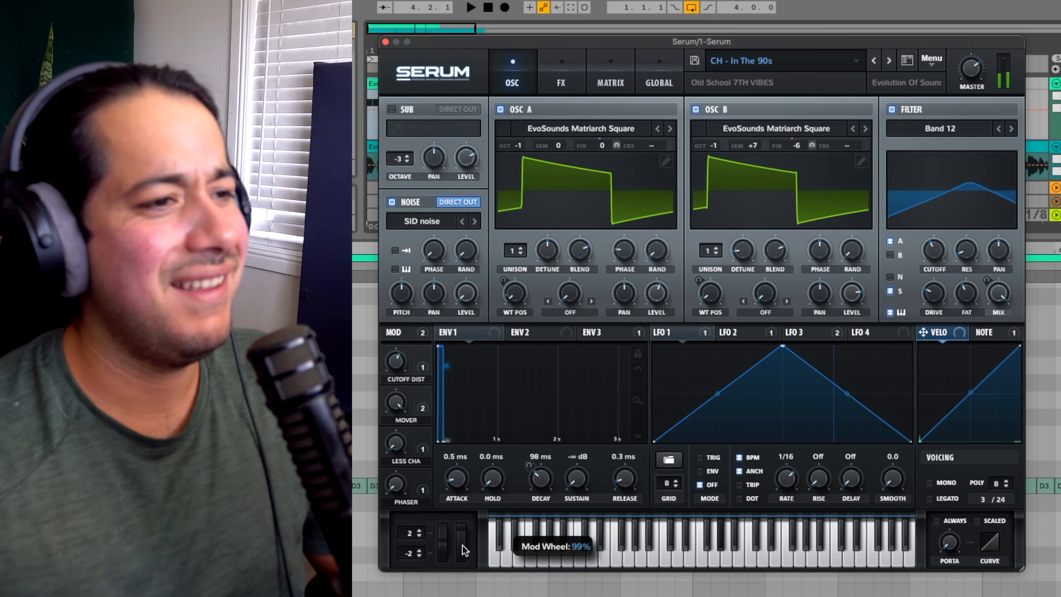
pyautogui.moveTo(396, 361); pyautogui.dragTo(397, 376)
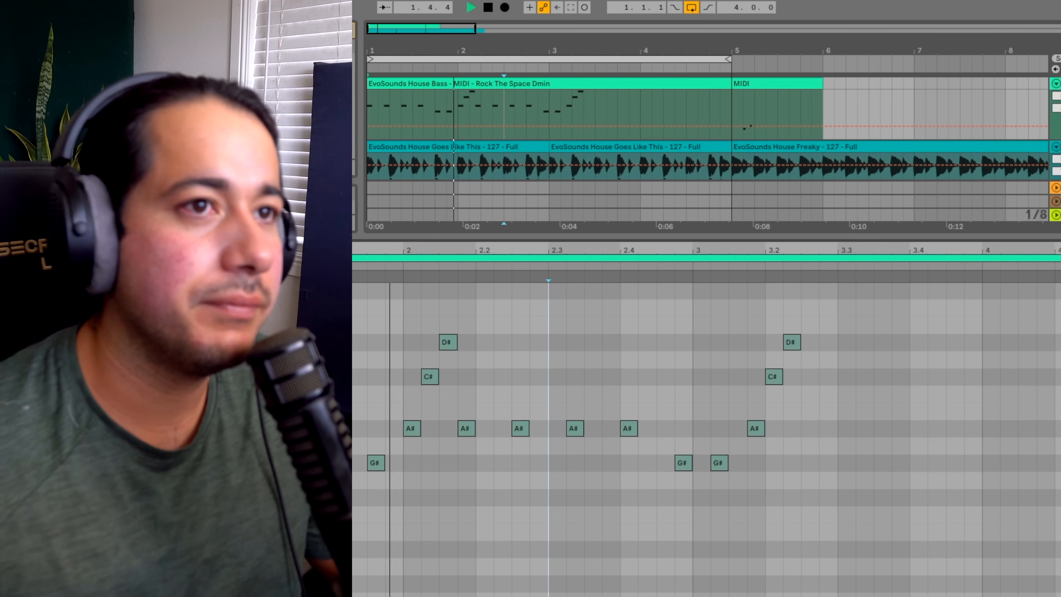
# Stop playback, bring back the Serum window and move it clear of the screen edge.
pyautogui.press('space')
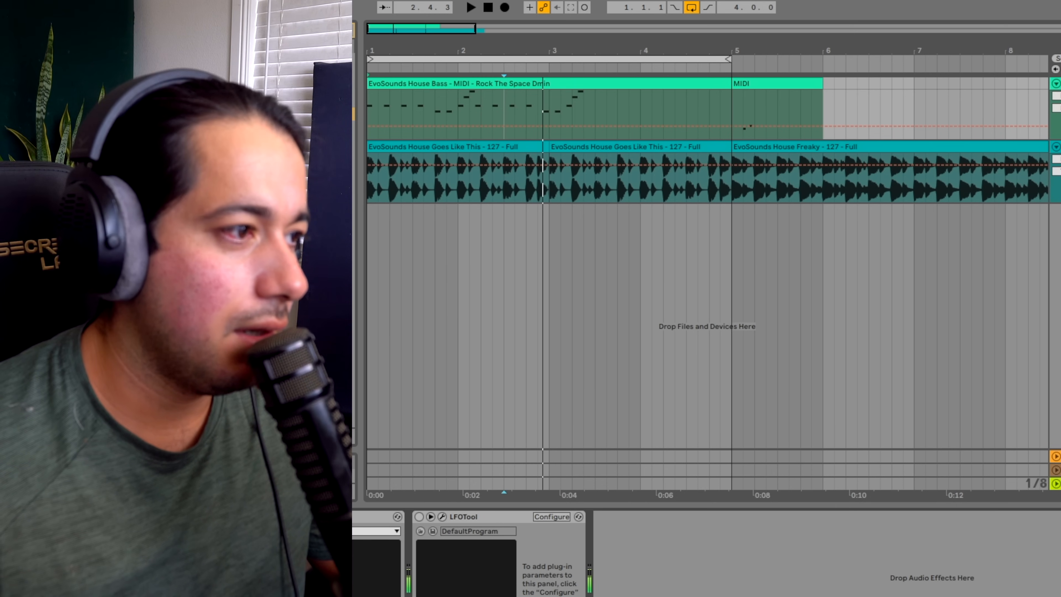
pyautogui.press('super+alt+p')
pyautogui.moveTo(966, 64); pyautogui.dragTo(686, 68)
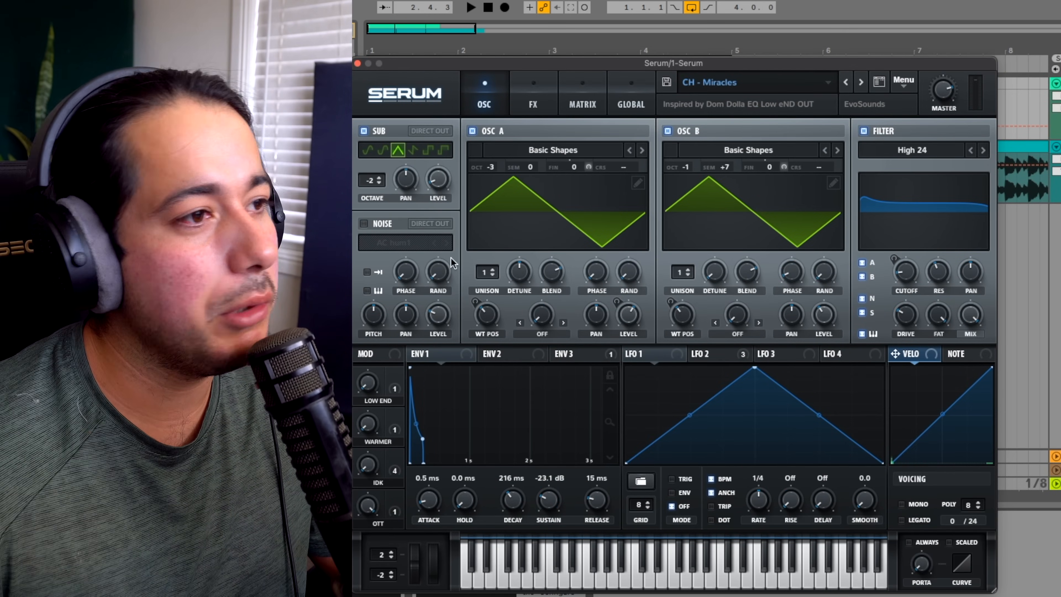
# Play the pattern while sweeping the Low End and IDK macros of the CH - Miracles preset.
pyautogui.press('space')
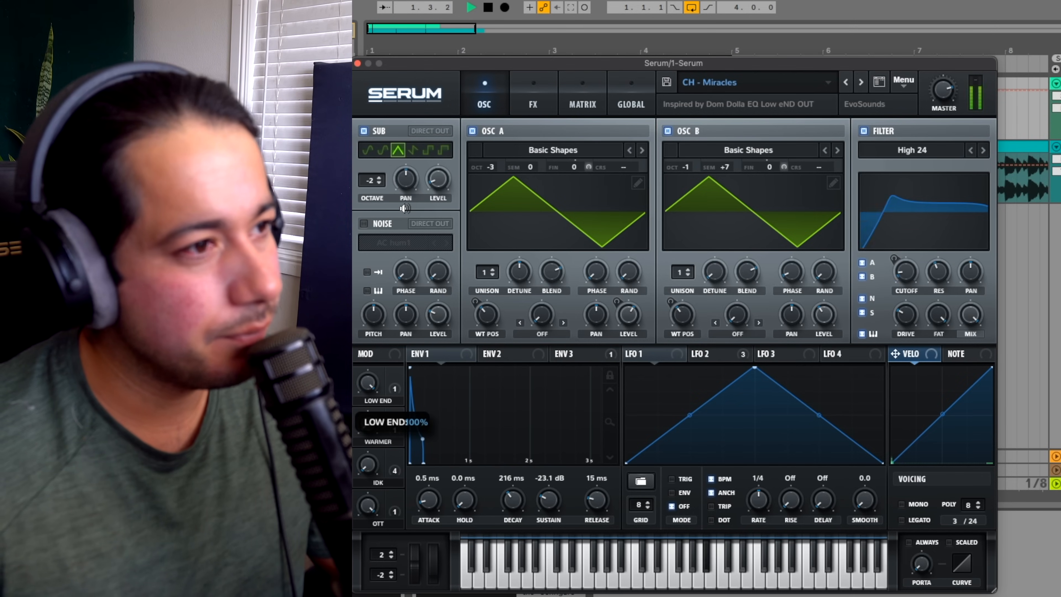
pyautogui.moveTo(404, 208); pyautogui.dragTo(399, 269)
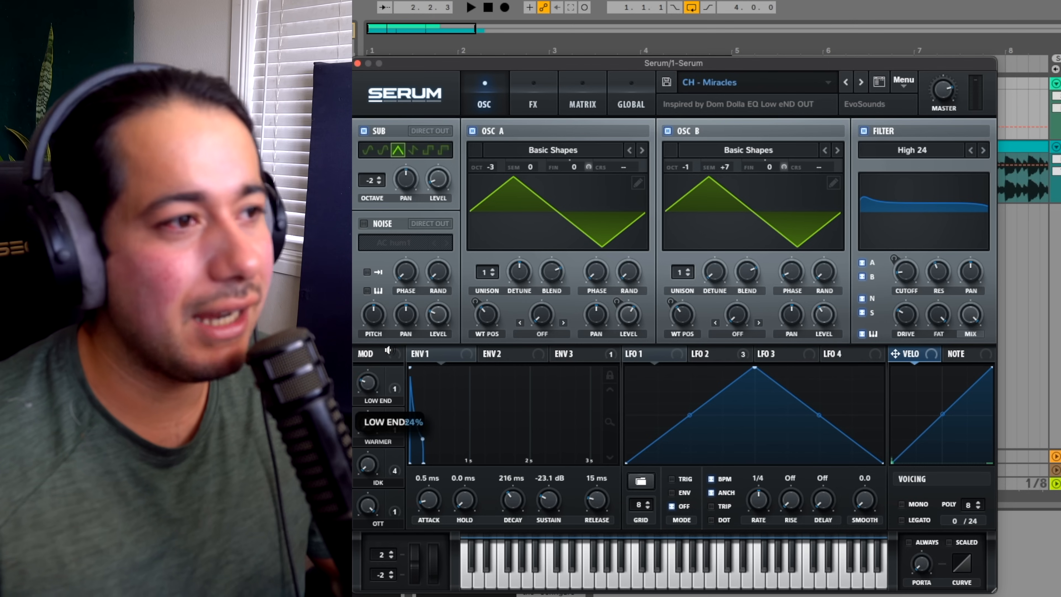
pyautogui.press('space')
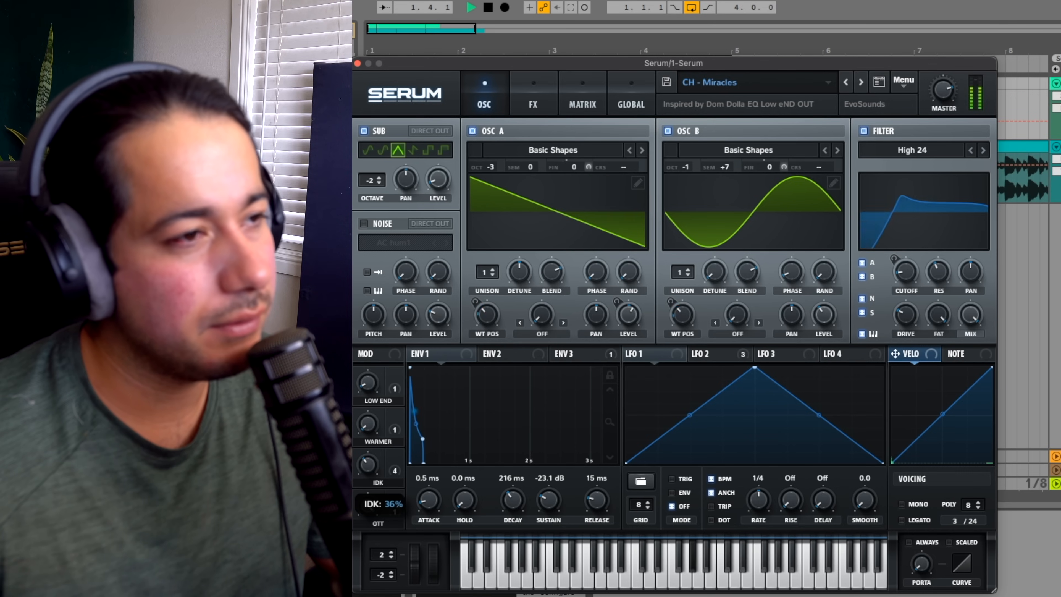
pyautogui.moveTo(368, 464); pyautogui.dragTo(353, 521)
pyautogui.press('space')
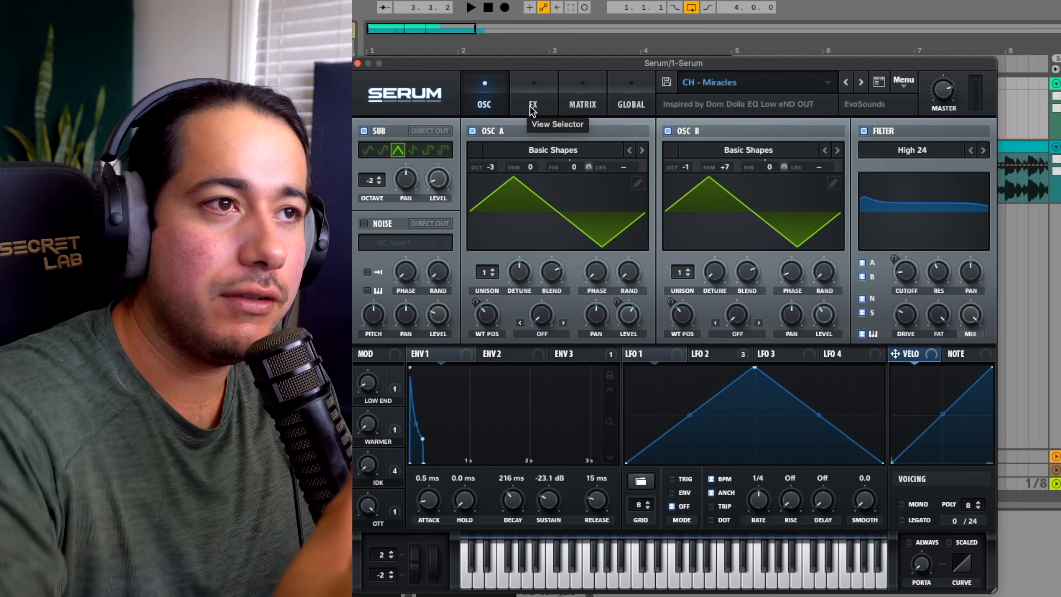
# Load the CH - Pop Starzzz preset, sweep its Pluckerzz macro and reset its Underwater macro.
pyautogui.click(860, 83)
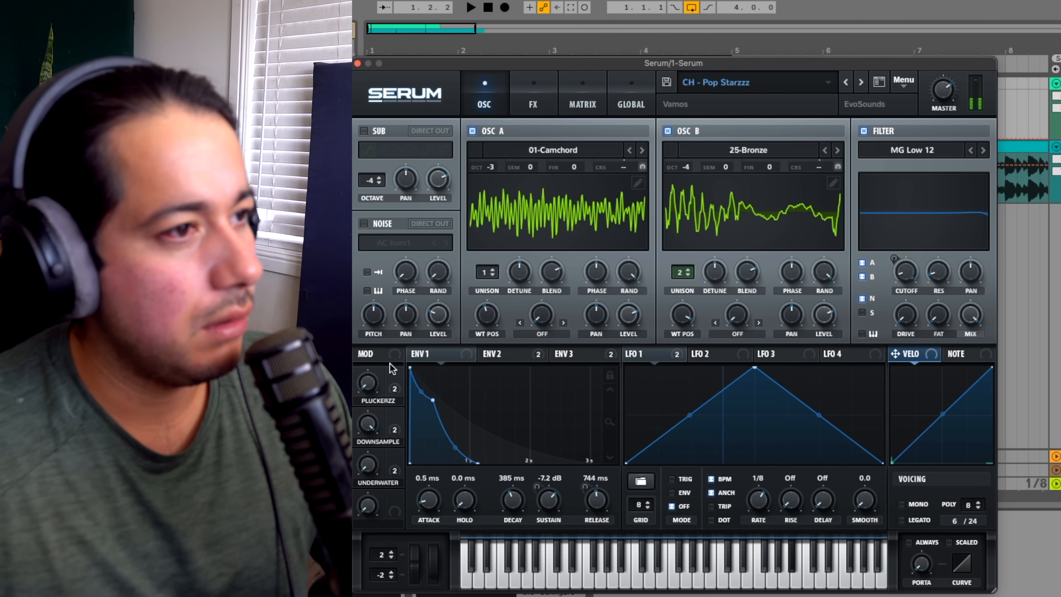
pyautogui.moveTo(368, 381); pyautogui.dragTo(391, 303)
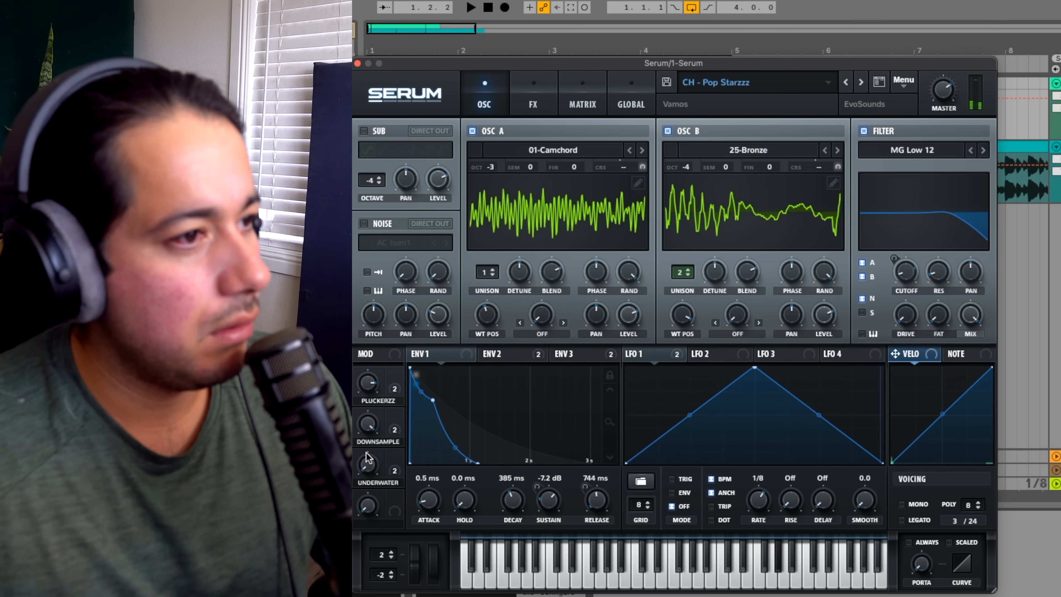
pyautogui.moveTo(366, 431)
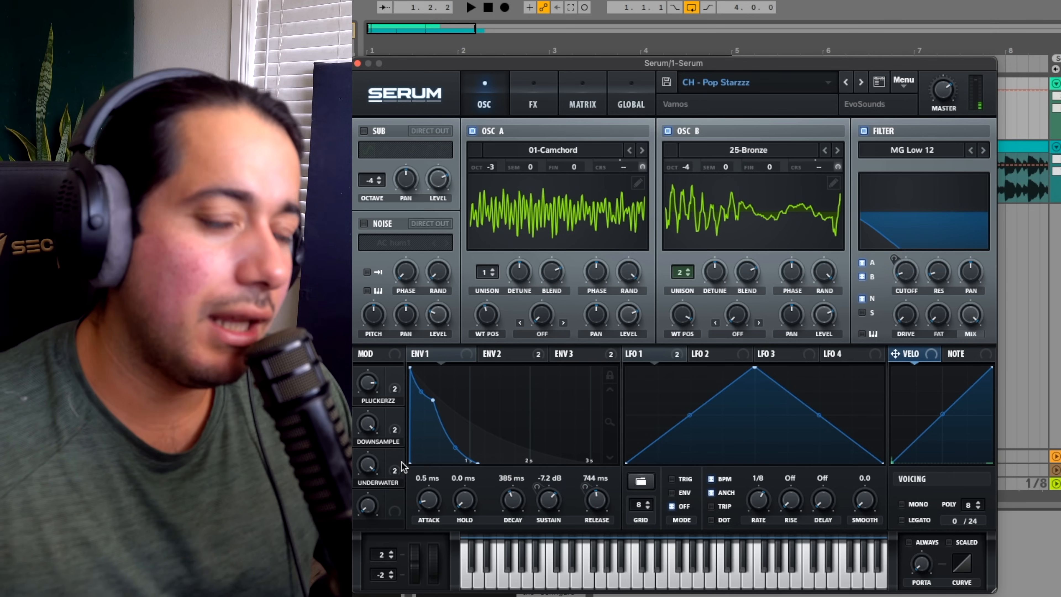
pyautogui.doubleClick(366, 462)
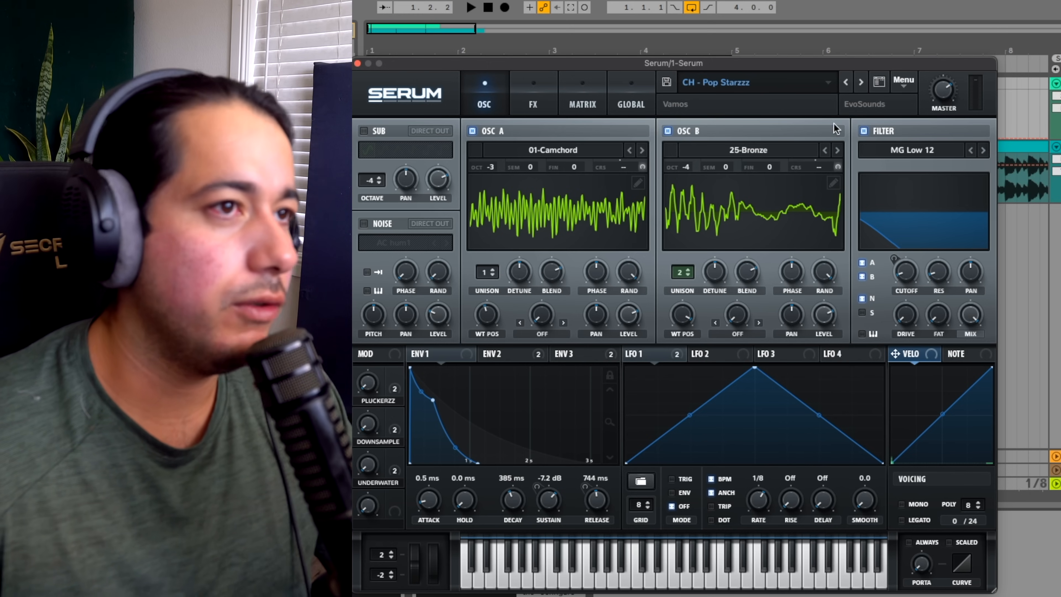
# Load the CH - Raverzz Paradiso preset, try its Movement macro and check that macro's assigned destinations.
pyautogui.click(860, 83)
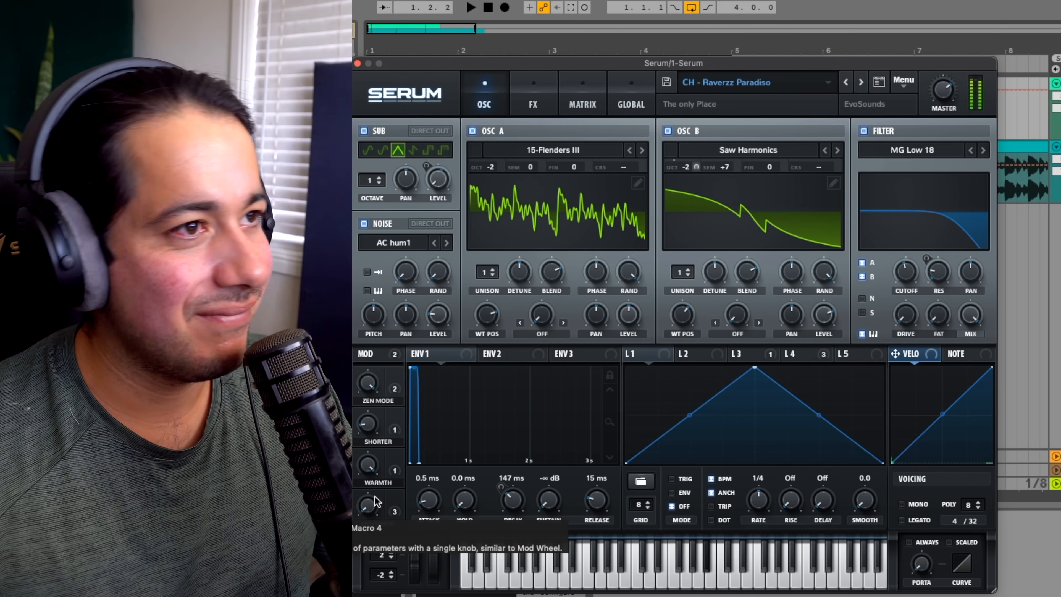
pyautogui.click(374, 512)
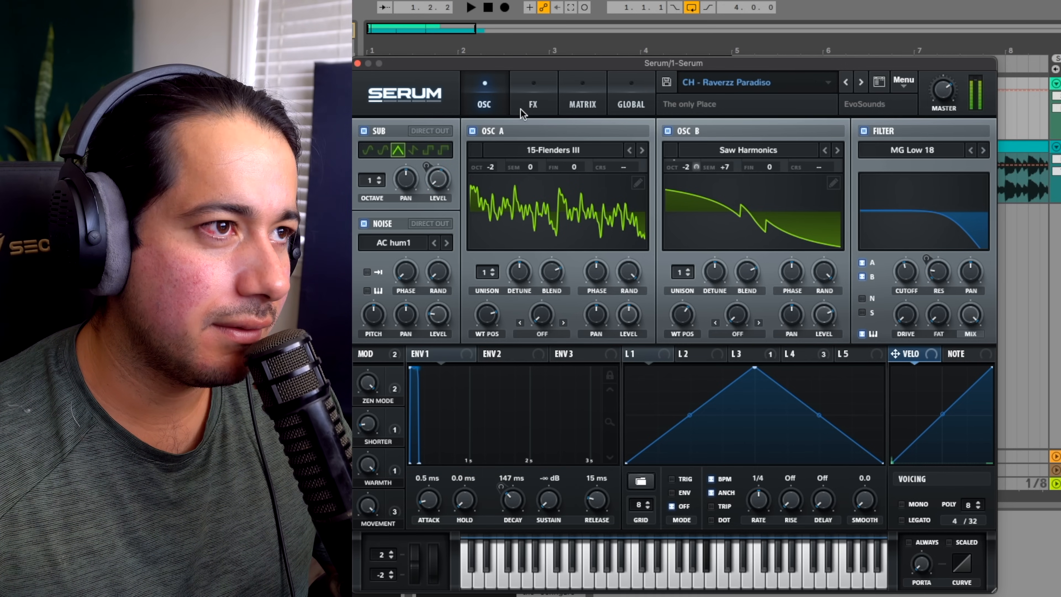
pyautogui.rightClick(367, 506)
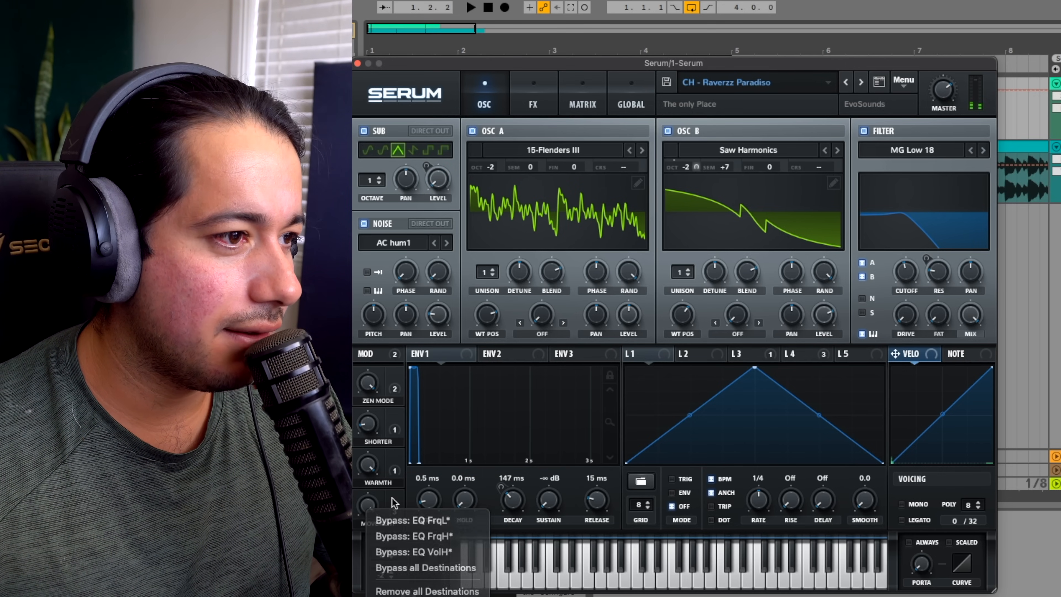
# Examine the CH - Raverzz Paradiso preset's effects, its LFO 3 and LFO 4 shapes, and its mod wheel assignments.
pyautogui.click(555, 96)
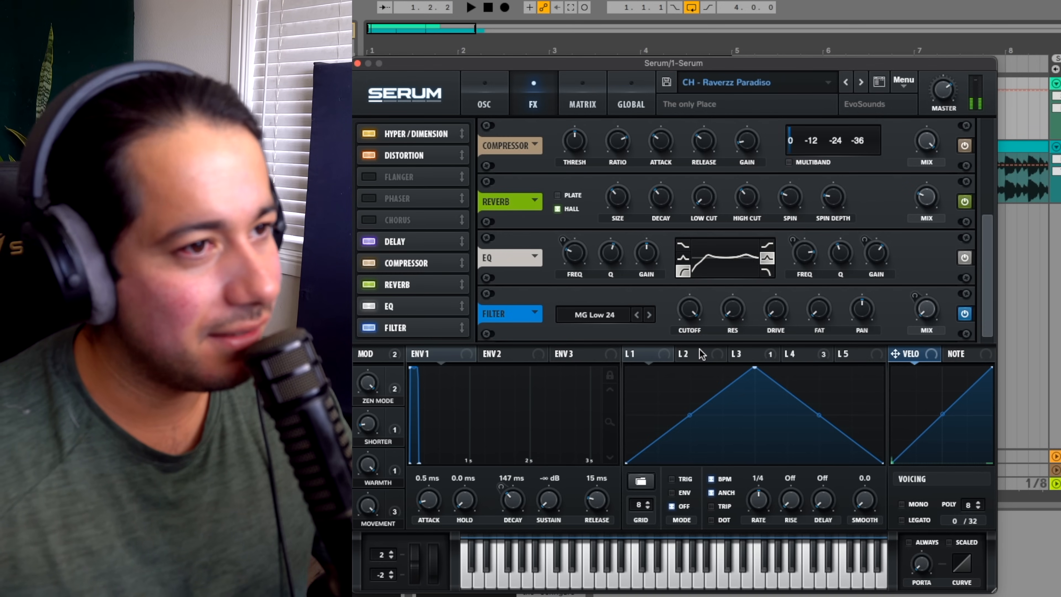
pyautogui.click(750, 356)
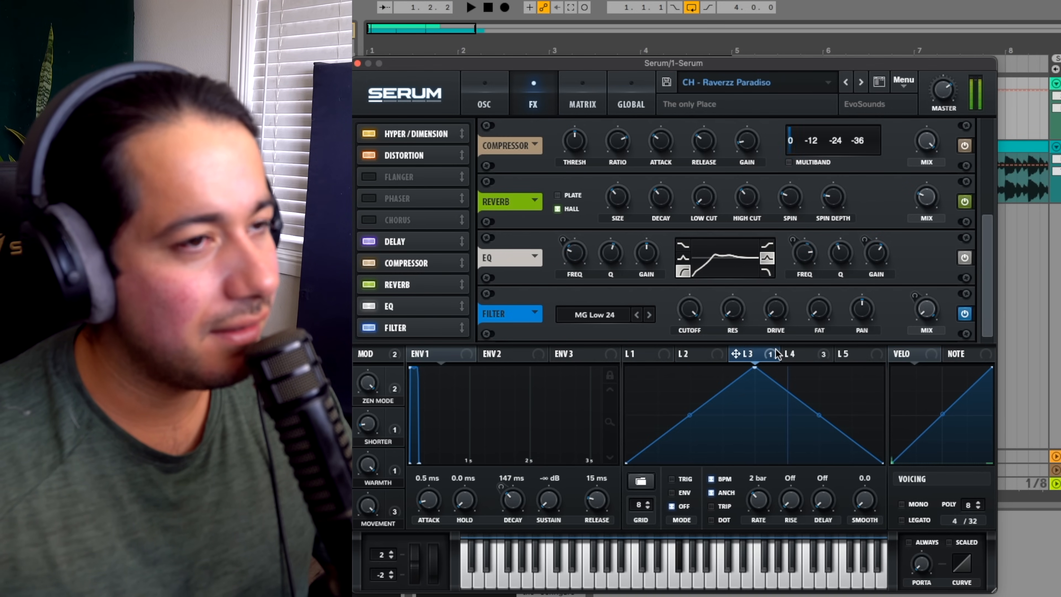
pyautogui.click(800, 354)
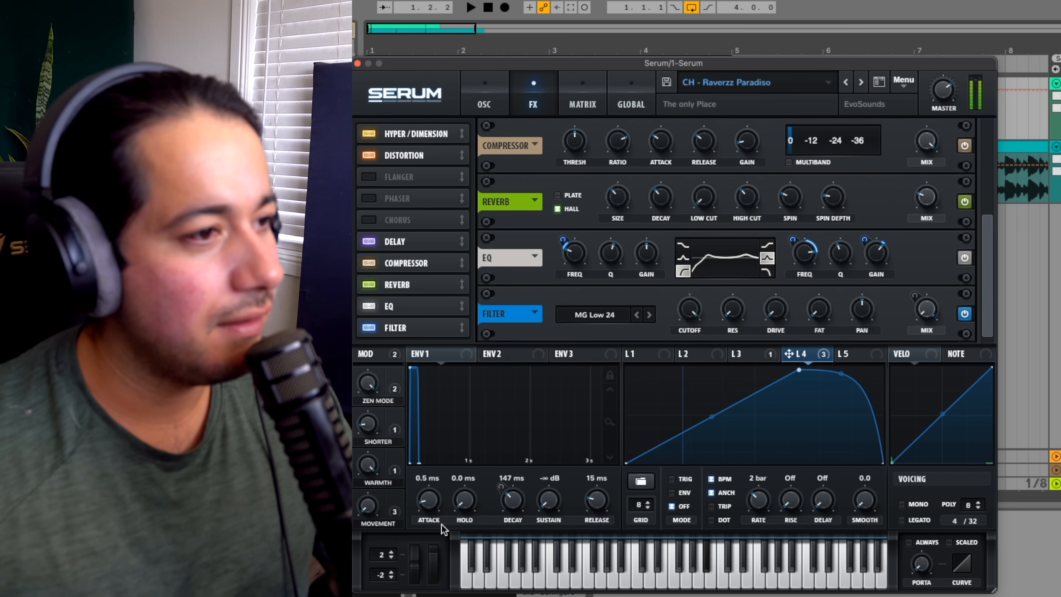
pyautogui.click(481, 94)
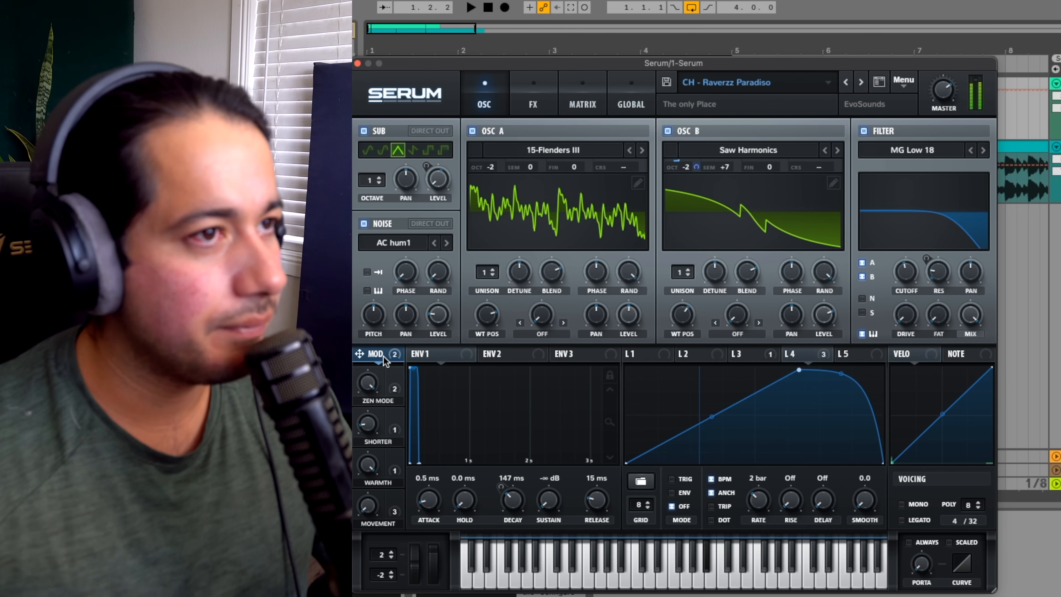
pyautogui.rightClick(384, 354)
pyautogui.click(382, 353)
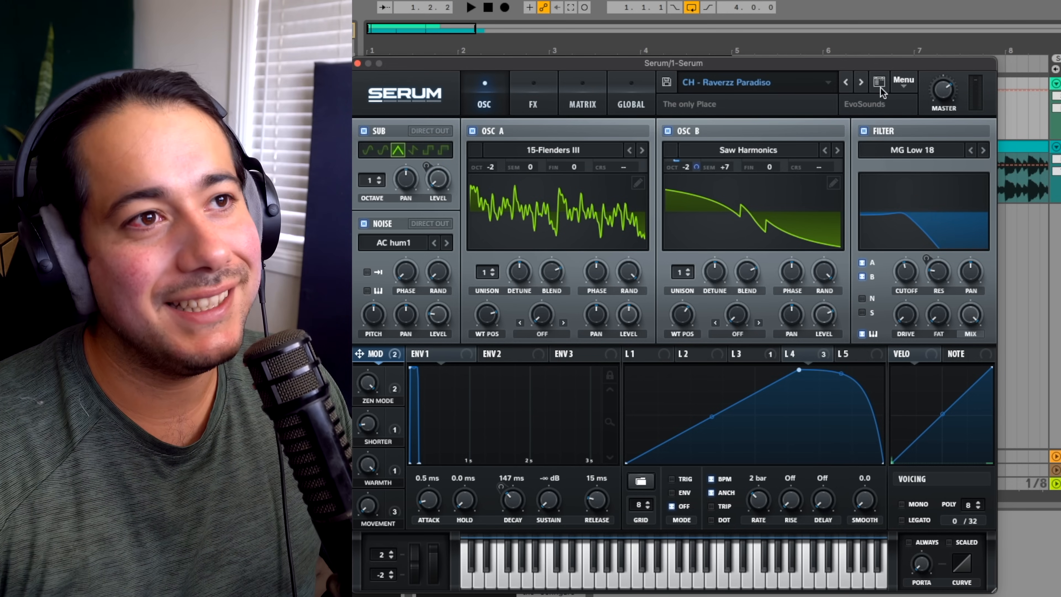
# Go through the presets after CH - Raverzz Paradiso and step back through the EC group to load EC - 401.
pyautogui.click(860, 83)
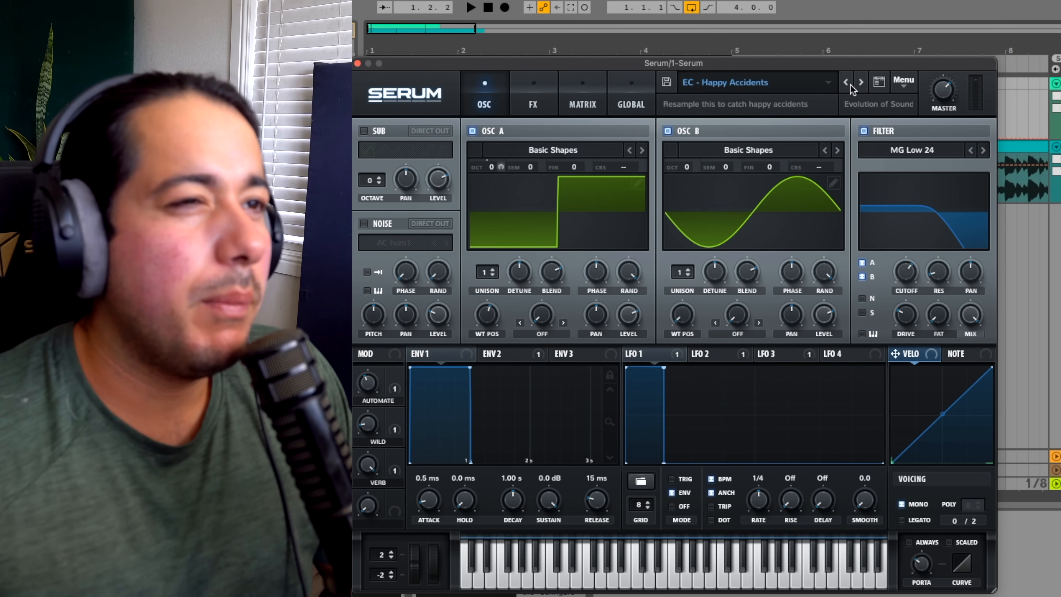
pyautogui.click(849, 84)
pyautogui.click(849, 84)
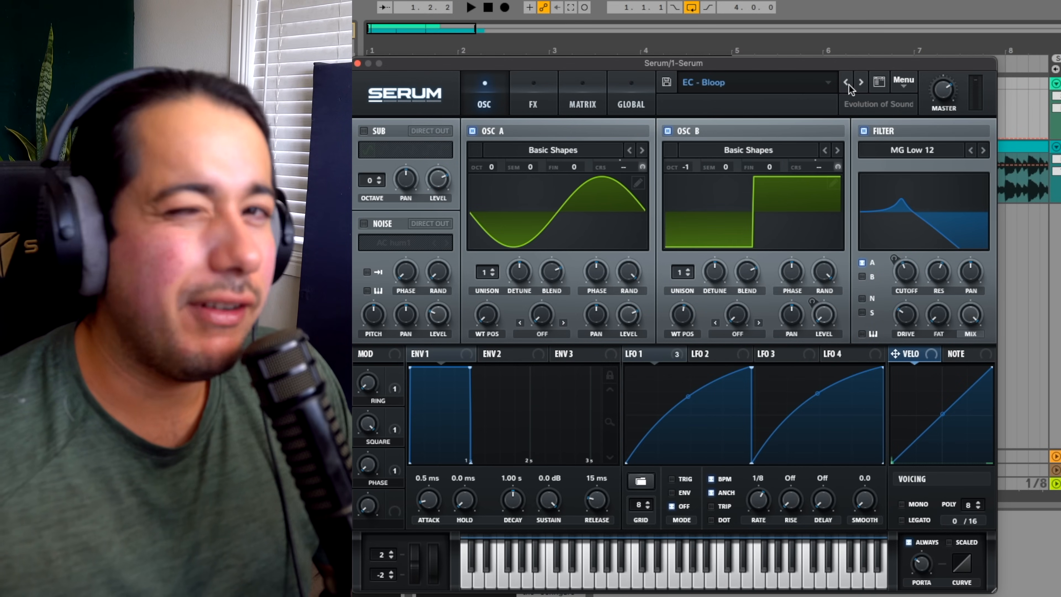
pyautogui.click(849, 84)
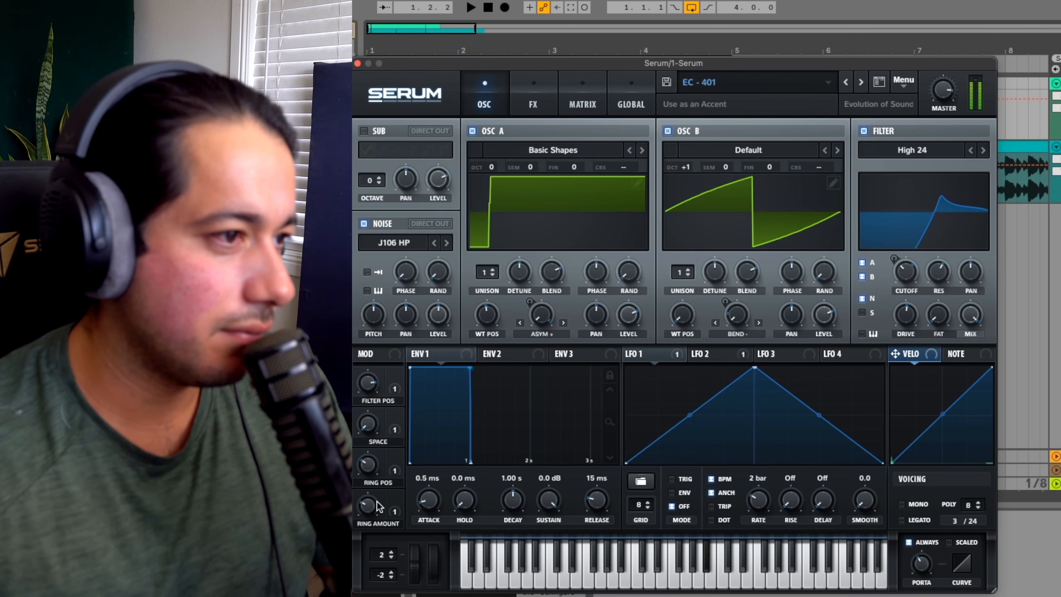
# Audition the EC - Bloop, EC - Easy Peesy and EC - Happy Accidents presets in turn.
pyautogui.click(860, 83)
pyautogui.click(861, 308)
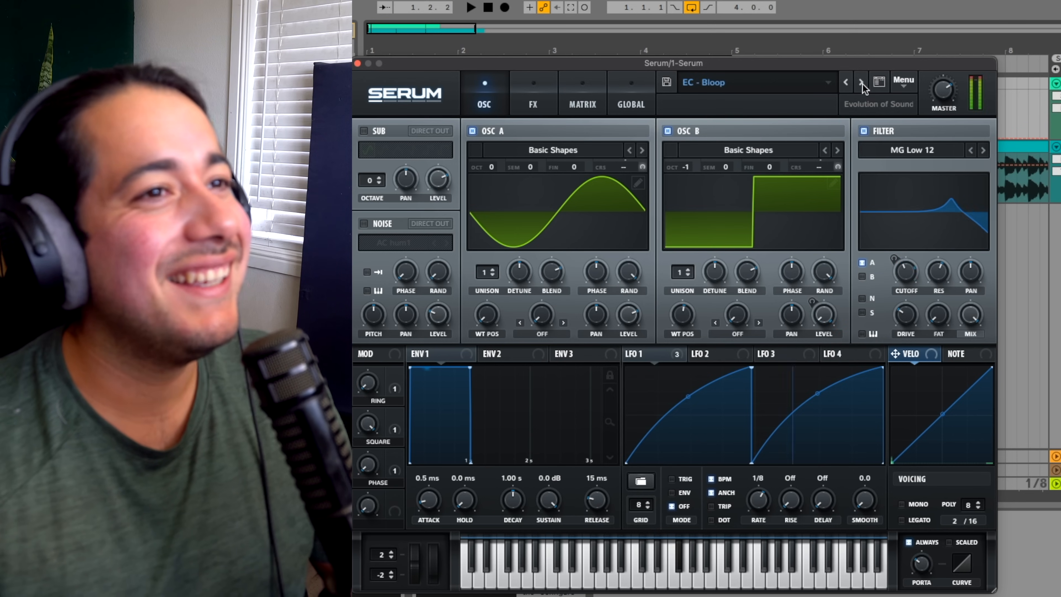
pyautogui.click(862, 82)
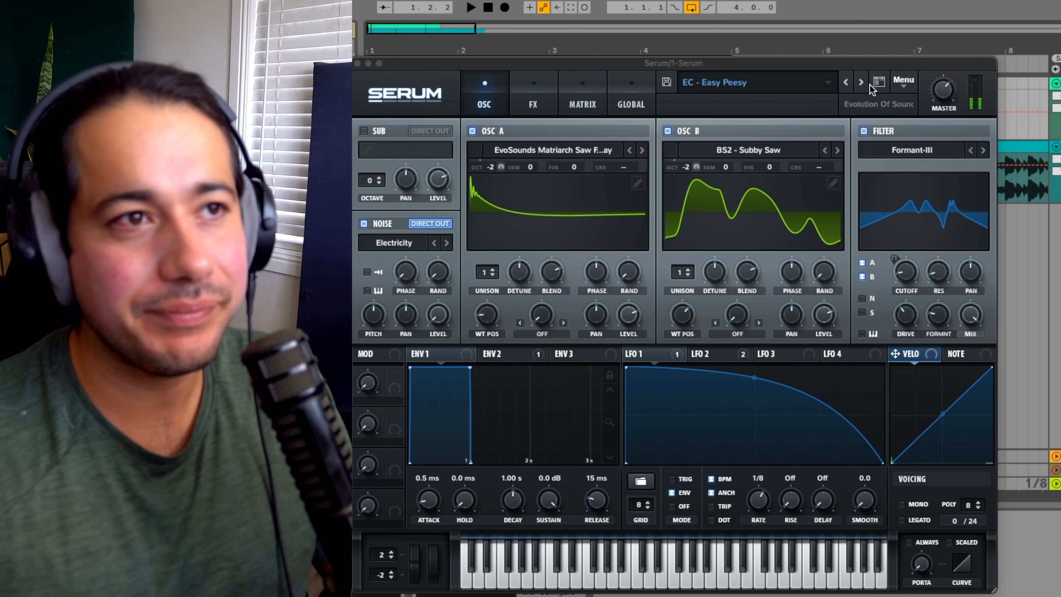
pyautogui.click(867, 84)
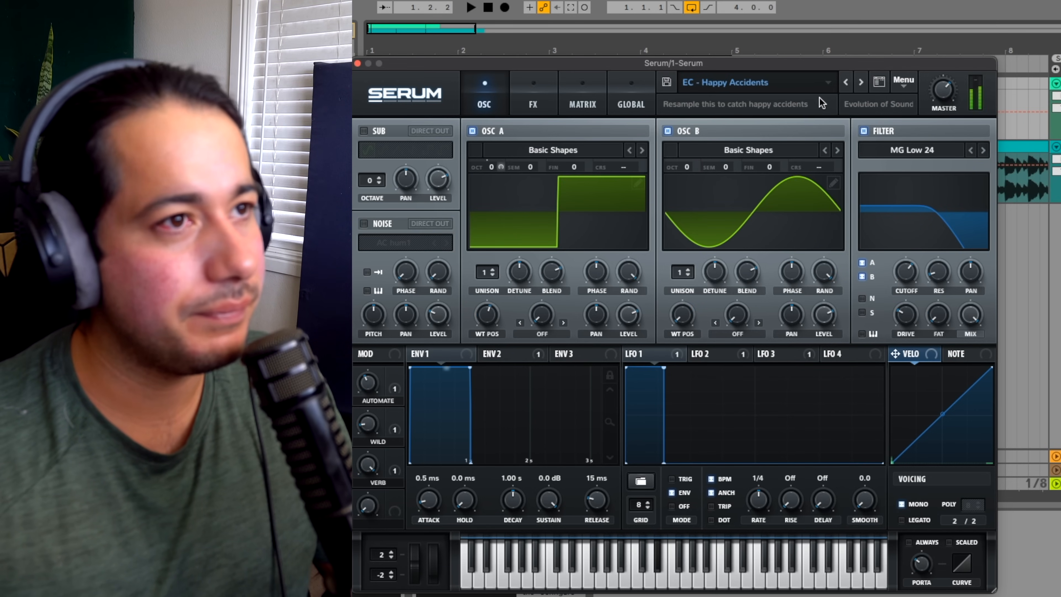
pyautogui.moveTo(370, 379)
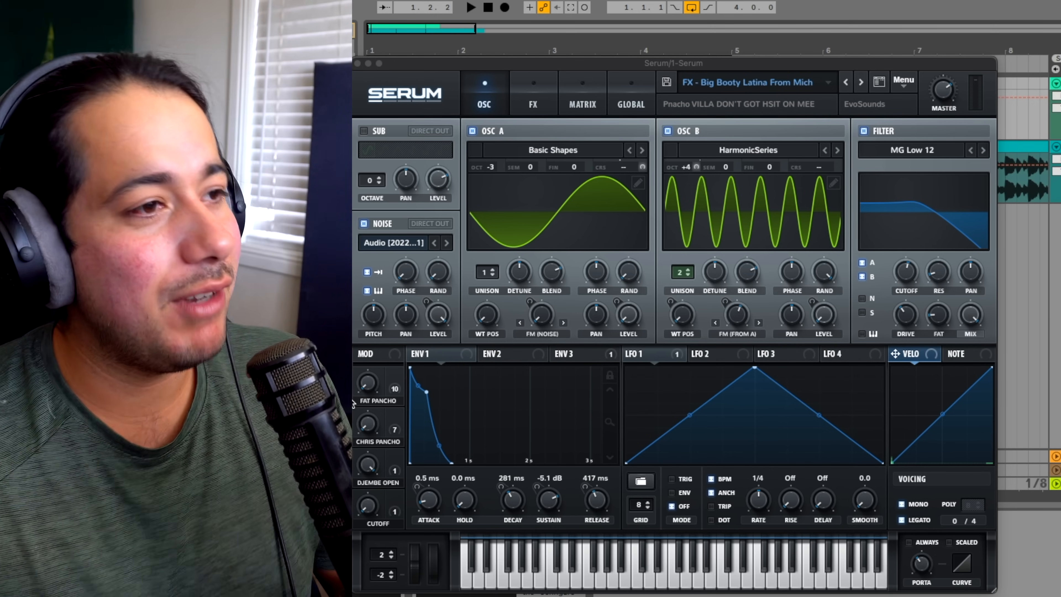
# Try the Fat Pancho macro of FX - Big Booty Latina From Mich and advance past FX - Gnarzzz to FX - Knock.
pyautogui.click(374, 395)
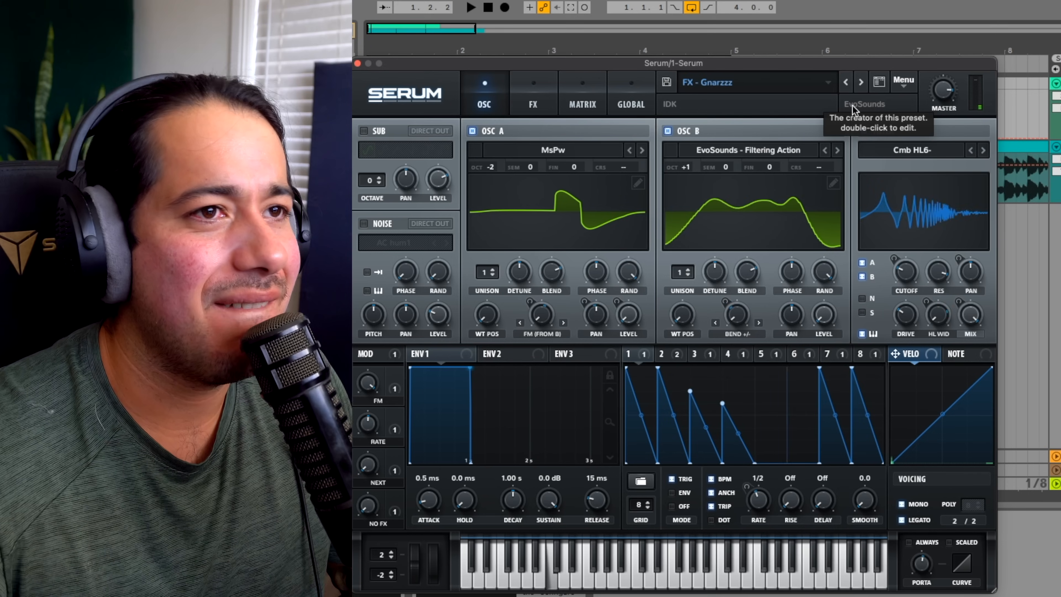
pyautogui.click(861, 83)
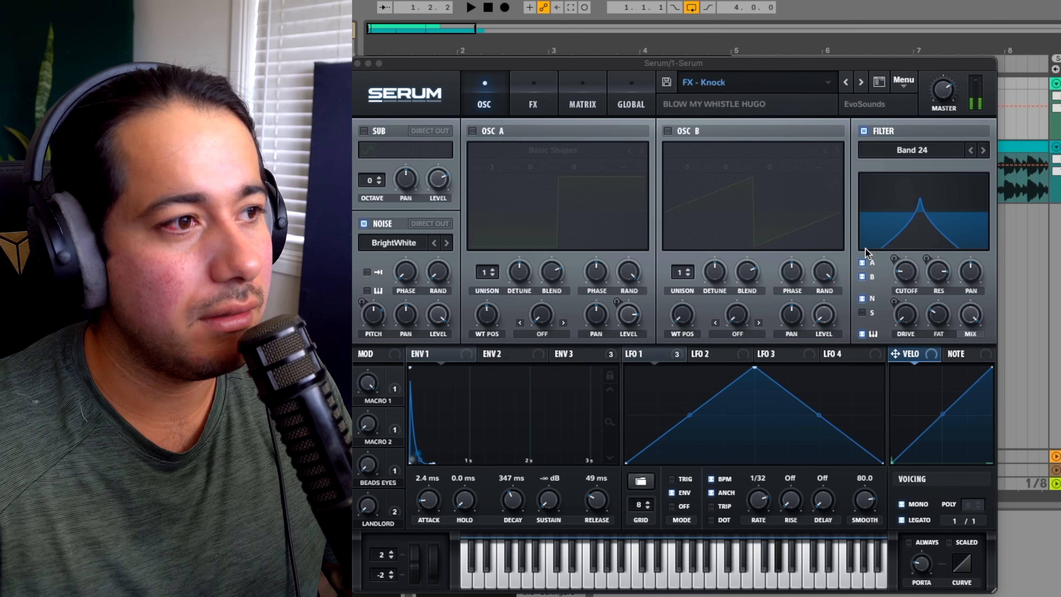
# Sweep the Landlord, Macro 1, Macro 2 and Beads Eyes macros of the FX - Knock preset.
pyautogui.click(367, 505)
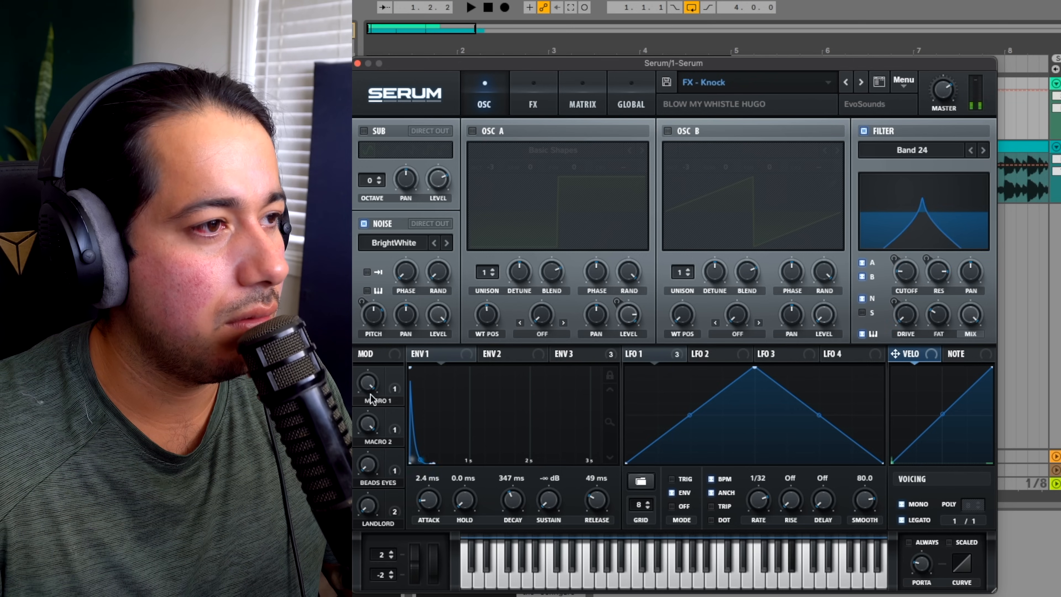
pyautogui.click(369, 385)
pyautogui.click(365, 426)
pyautogui.moveTo(368, 383); pyautogui.dragTo(405, 287)
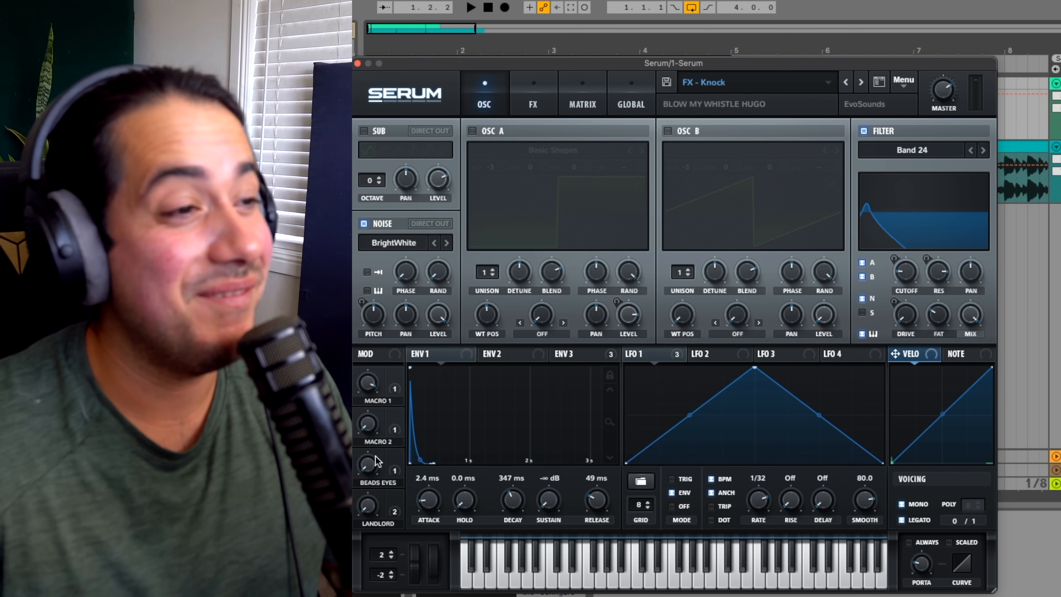
pyautogui.moveTo(367, 464); pyautogui.dragTo(419, 326)
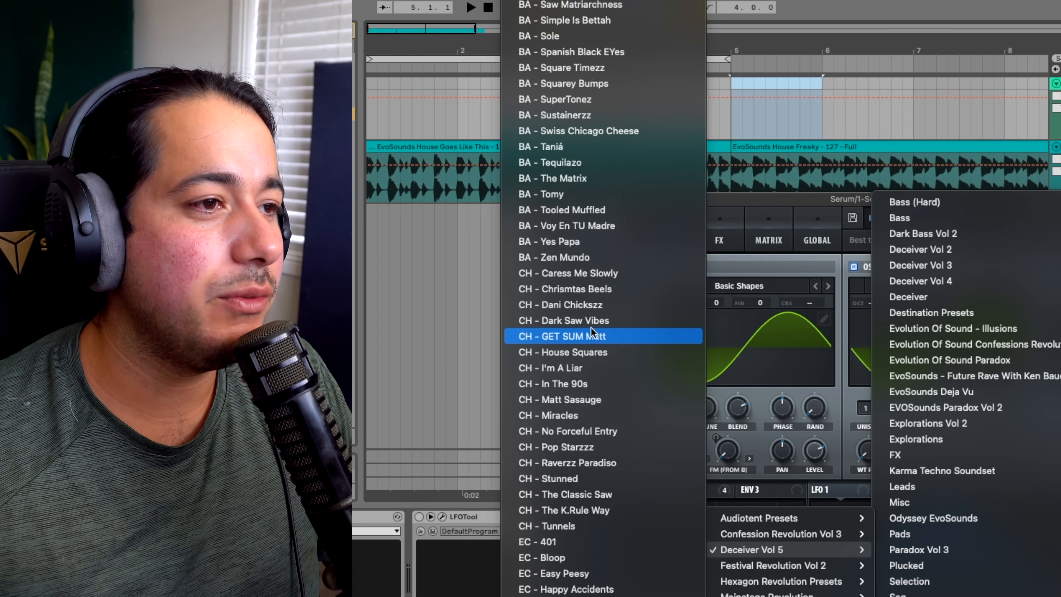
# Load the Knock - Low Key Carnival preset from Deceiver Vol 5 and move the Serum window fully into view.
pyautogui.scroll(-8, 591, 328)
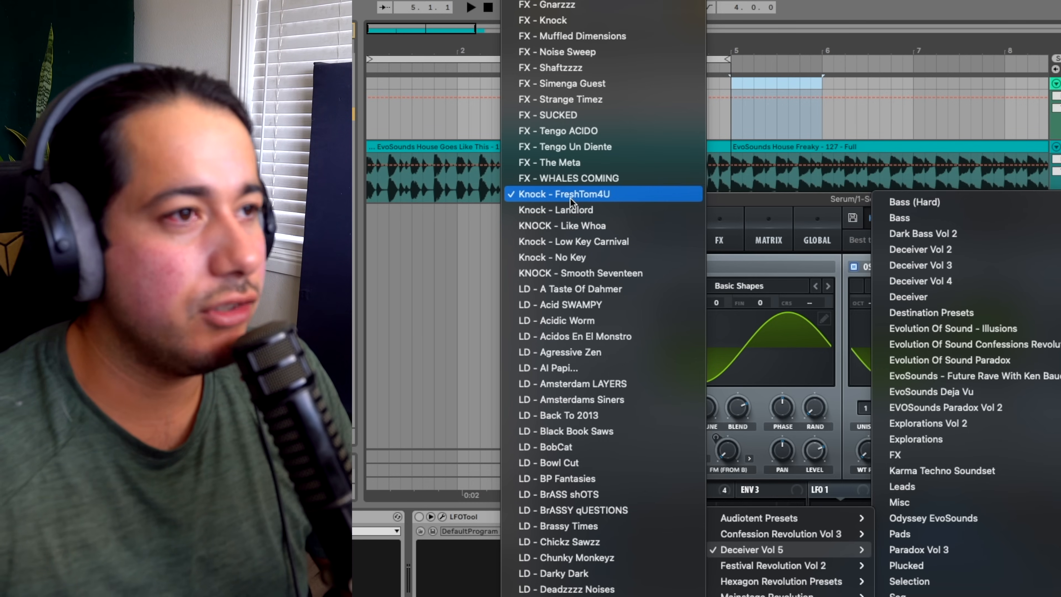
pyautogui.click(573, 241)
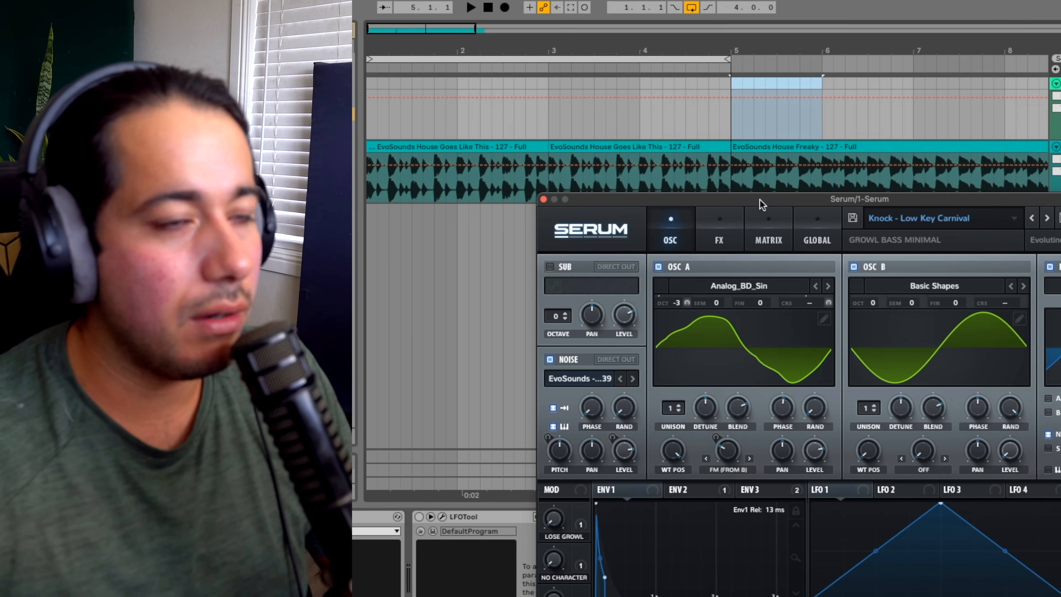
pyautogui.moveTo(761, 200); pyautogui.dragTo(609, 82)
# Examine the effects chain of the Knock - Low Key Carnival preset and return to its oscillator page.
pyautogui.click(575, 109)
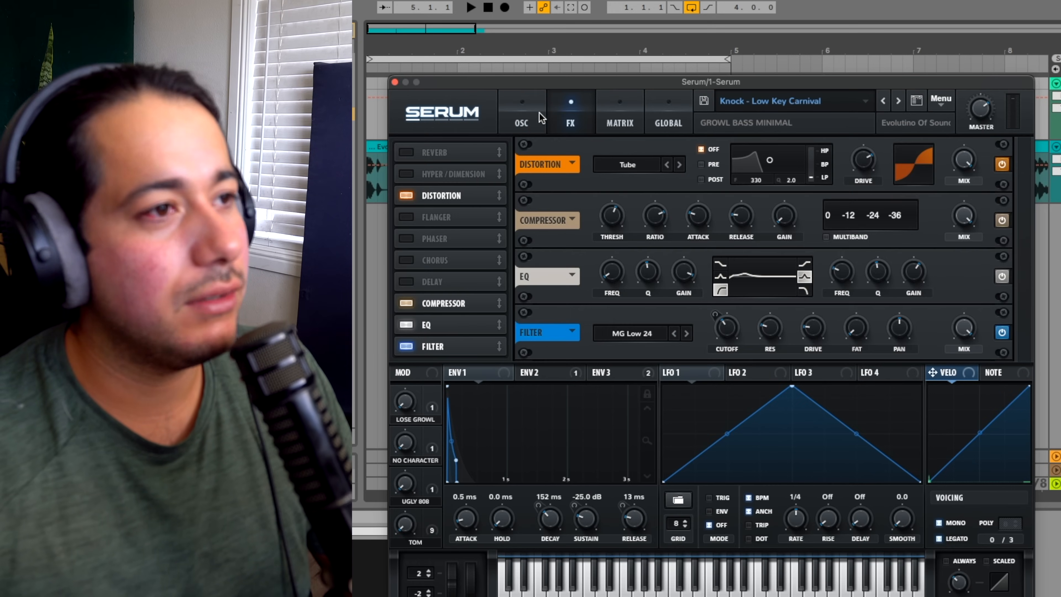
pyautogui.click(543, 123)
pyautogui.click(557, 119)
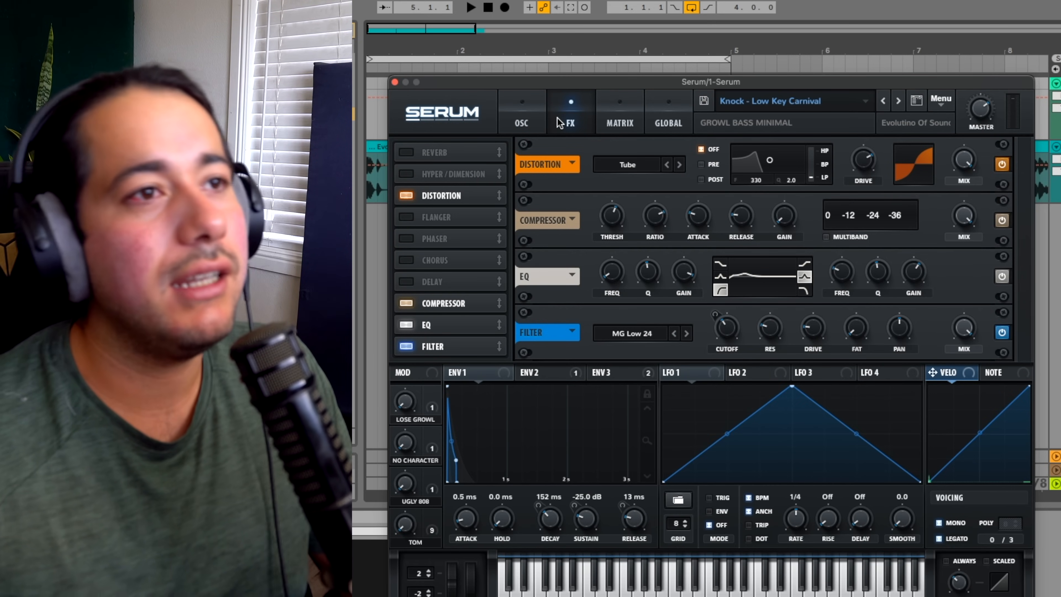
pyautogui.click(524, 117)
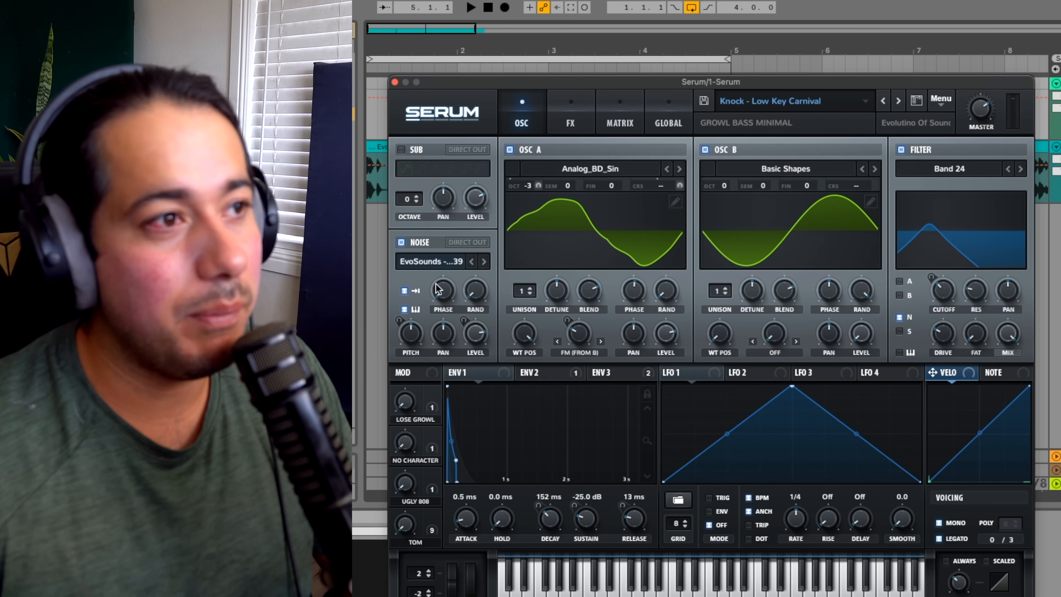
# Compare the preset with oscillators A and B switched off and back on, and play the pattern with it.
pyautogui.click(510, 150)
pyautogui.click(705, 149)
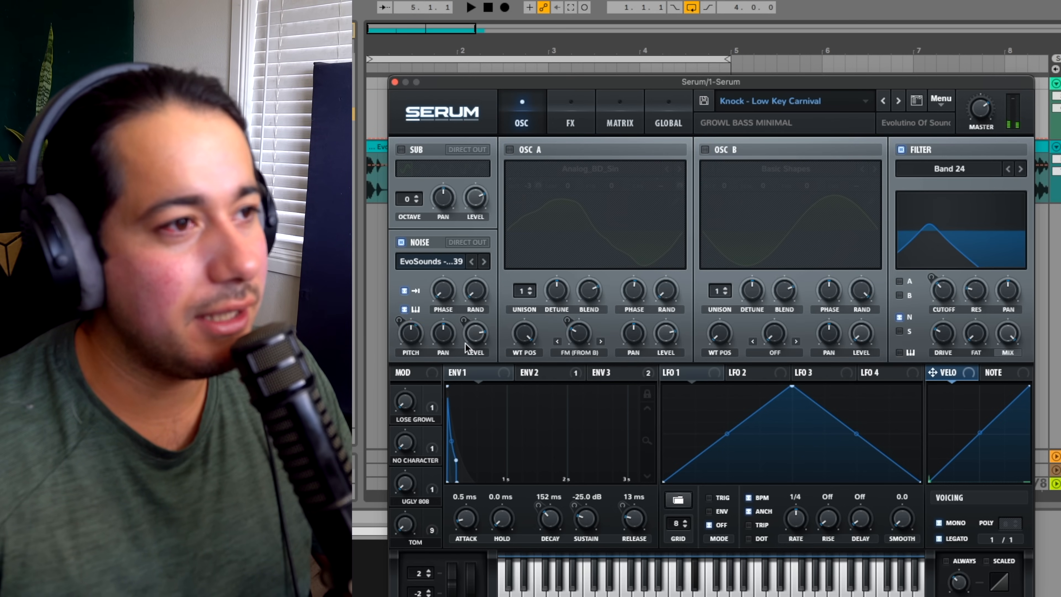
pyautogui.moveTo(471, 334)
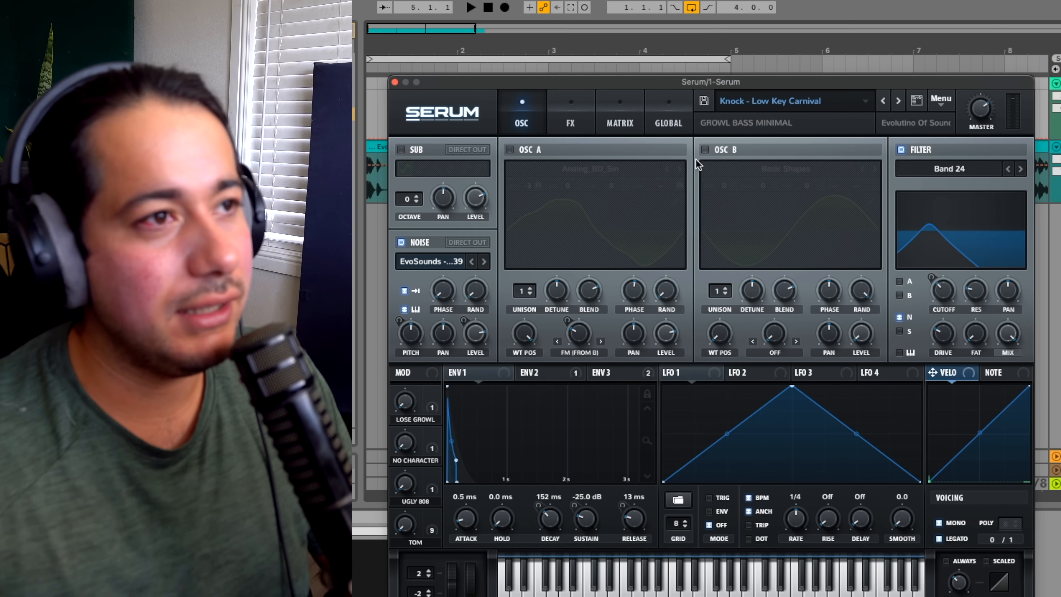
pyautogui.click(528, 149)
pyautogui.click(722, 150)
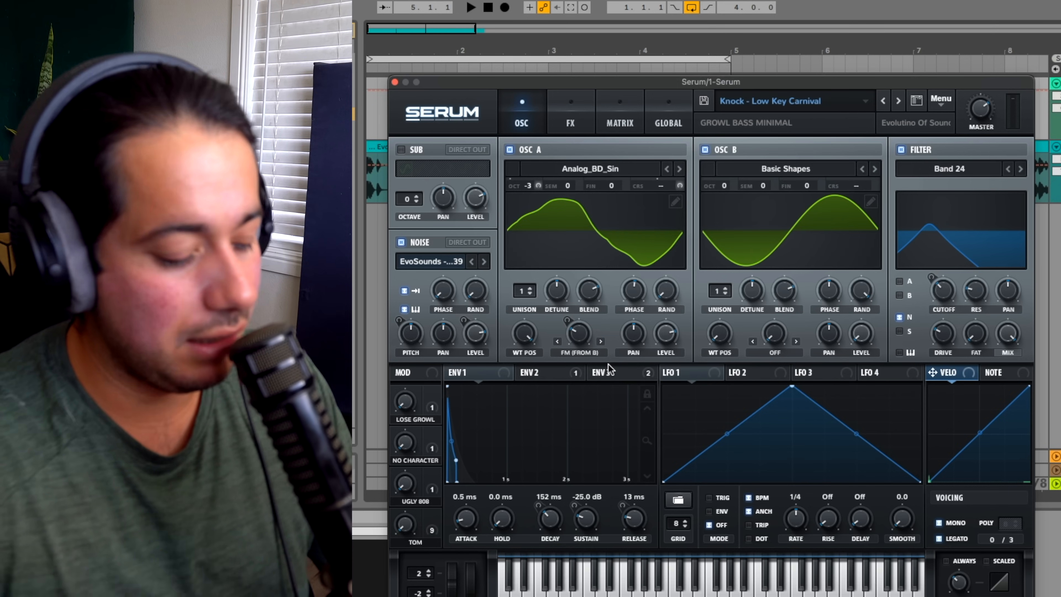
pyautogui.moveTo(609, 364)
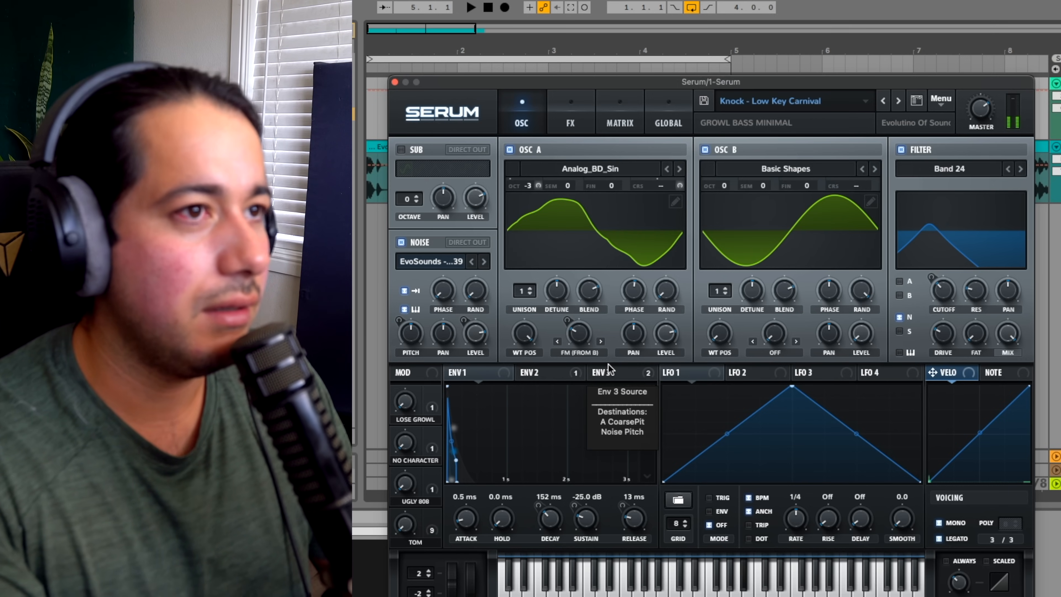
pyautogui.press('space')
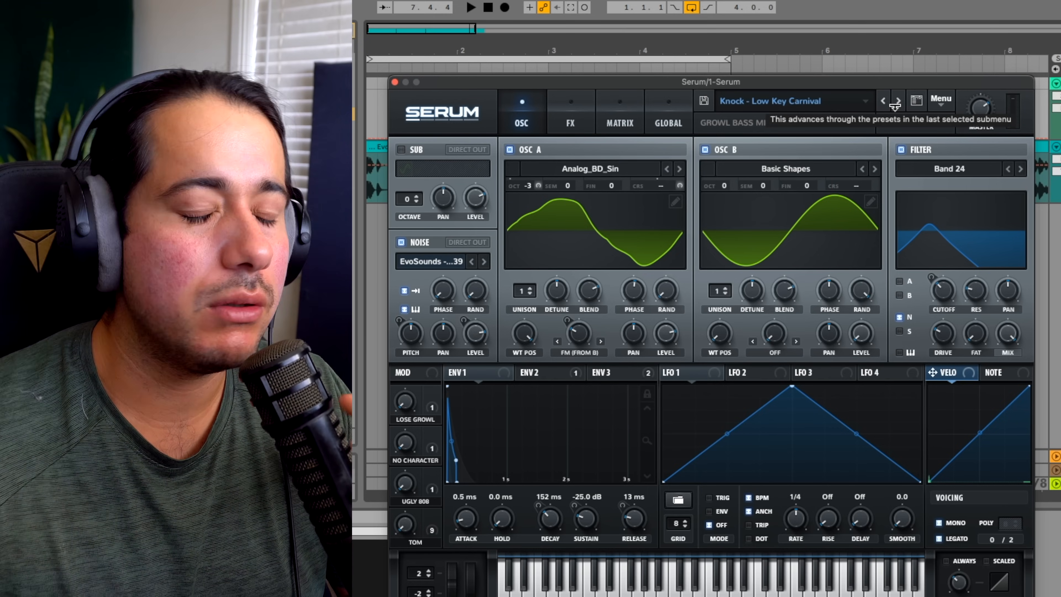
# Check the modulation matrix of Knock - Low Key Carnival and load the Knock - No Key preset.
pyautogui.click(620, 119)
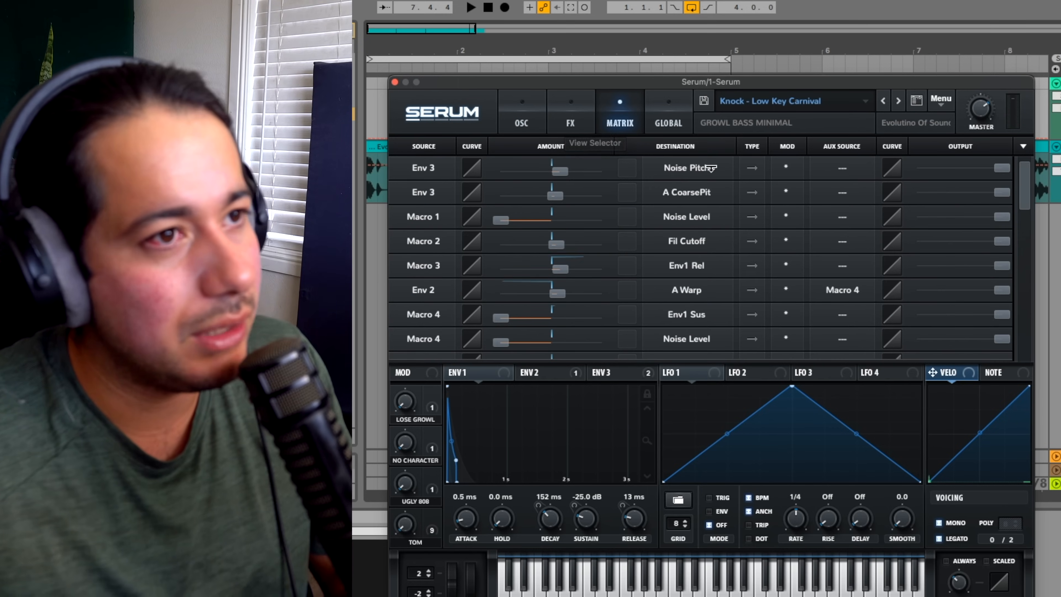
pyautogui.click(896, 100)
pyautogui.click(903, 324)
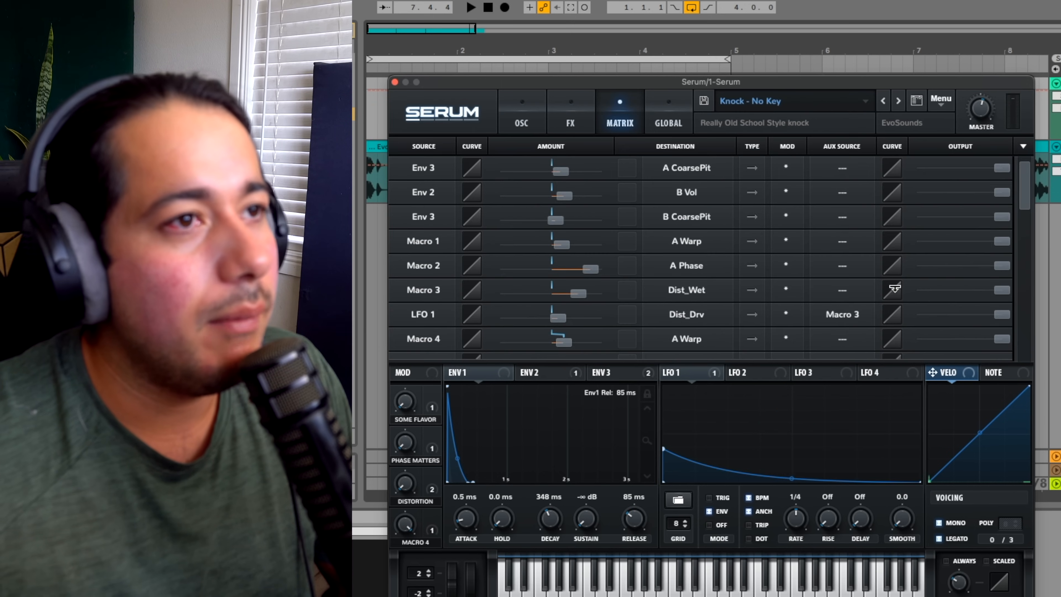
# Browse the Deceiver Vol 5 user presets down to the lead section and load LD - Acidos En El Monstro.
pyautogui.click(811, 107)
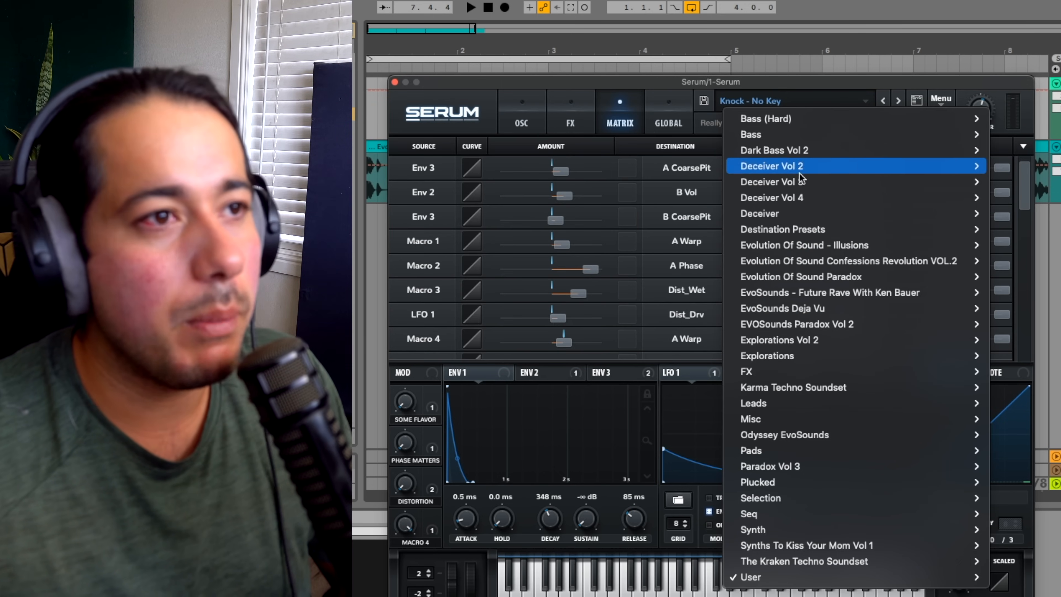
pyautogui.moveTo(940, 577)
pyautogui.moveTo(1037, 551)
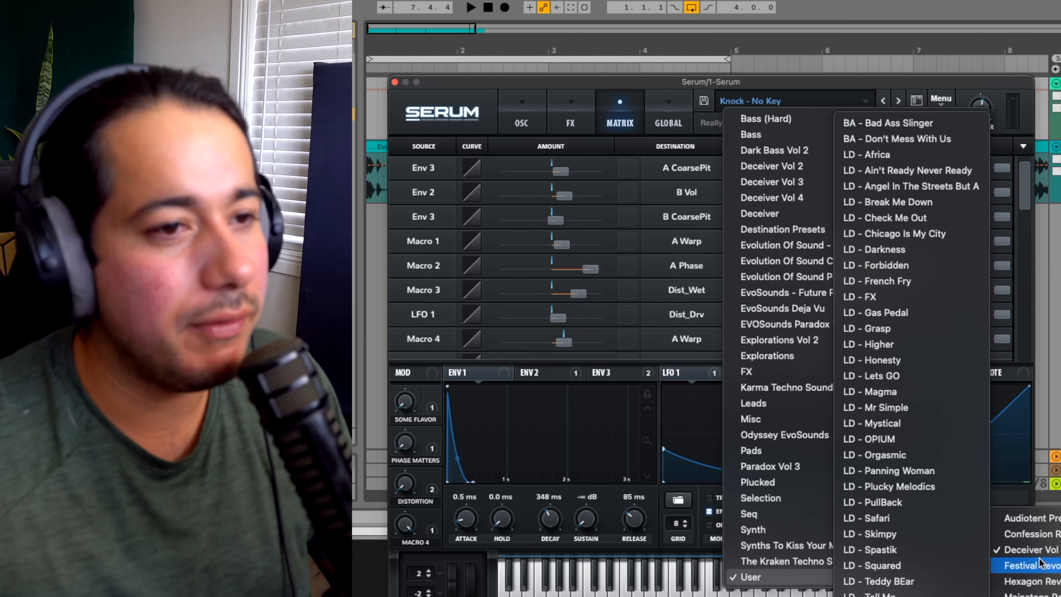
pyautogui.scroll(-5, 928, 535)
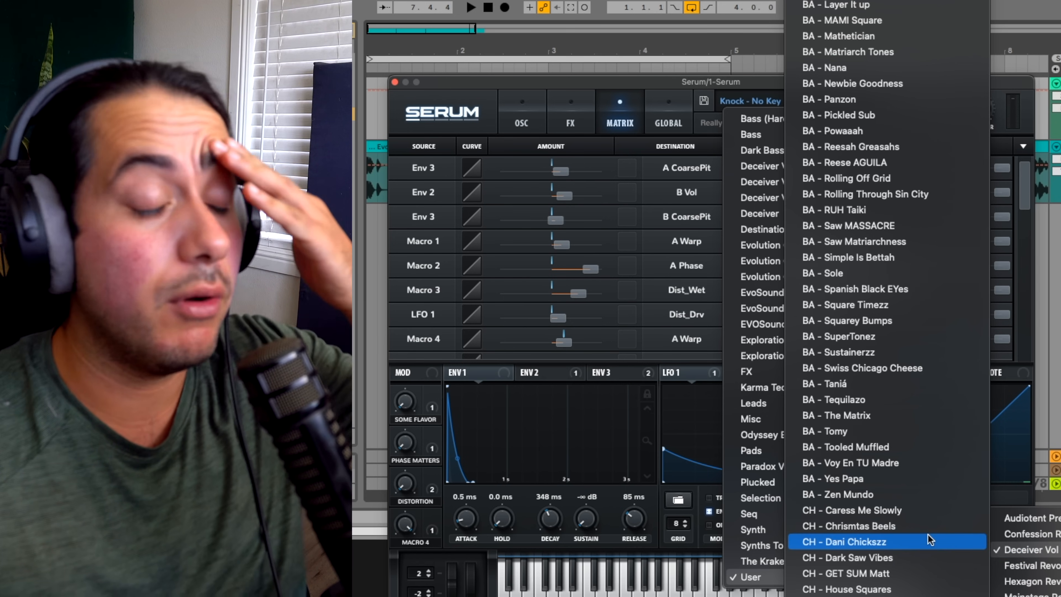
pyautogui.scroll(-15, 928, 535)
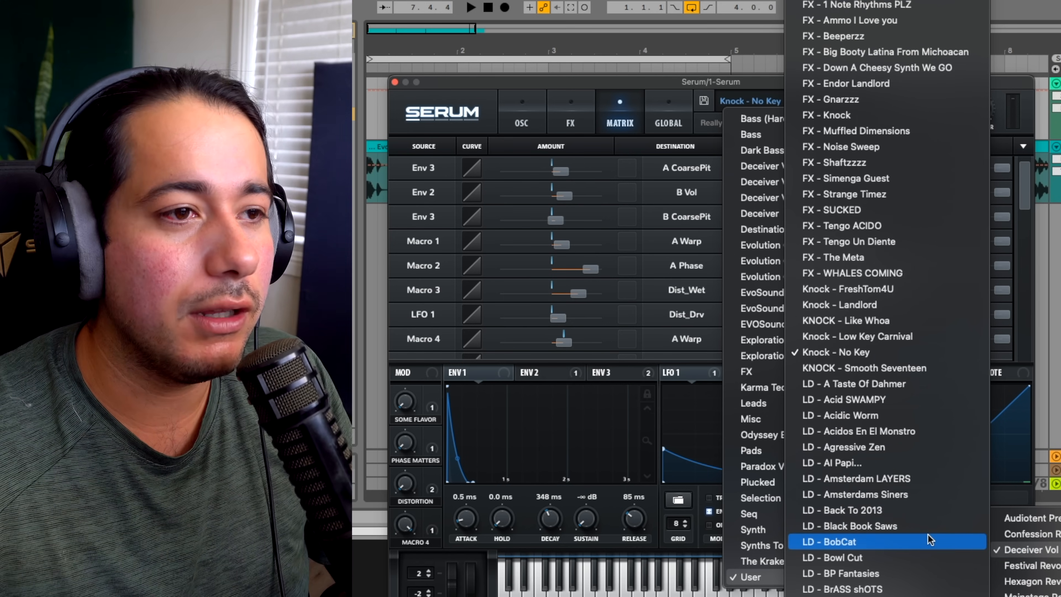
pyautogui.scroll(-6, 911, 512)
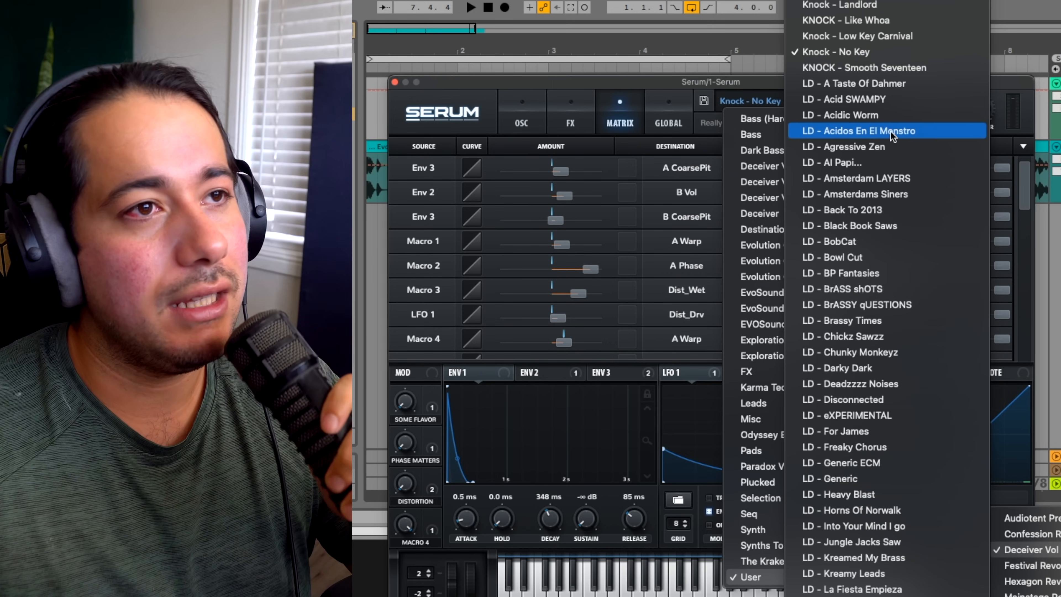
pyautogui.scroll(-5, 897, 119)
pyautogui.scroll(-2, 898, 119)
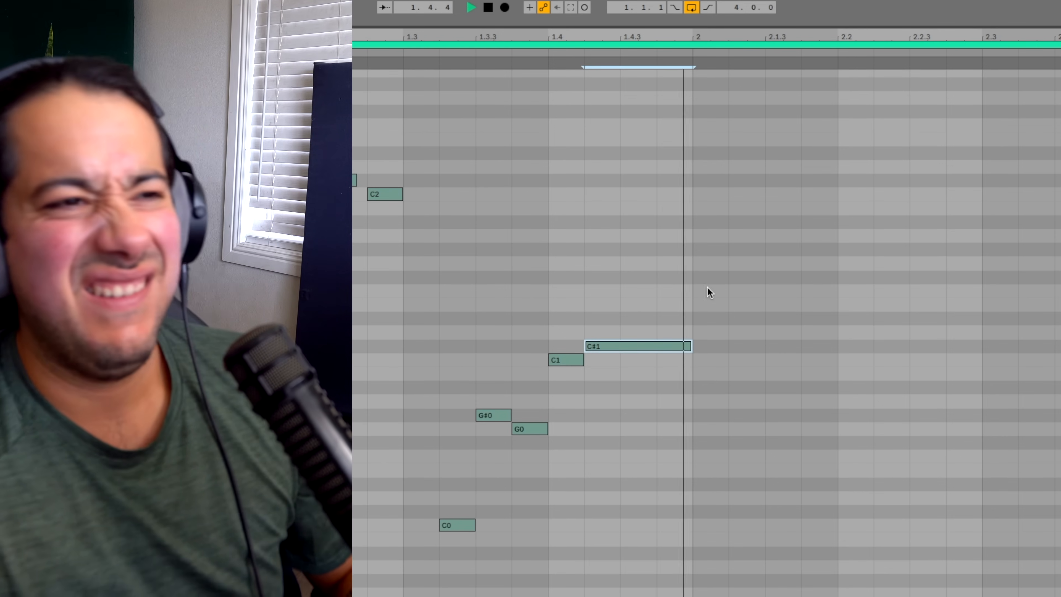
# Play the lead pattern, copy its first bar into bar 2 and bring the Serum window back into view.
pyautogui.press('space')
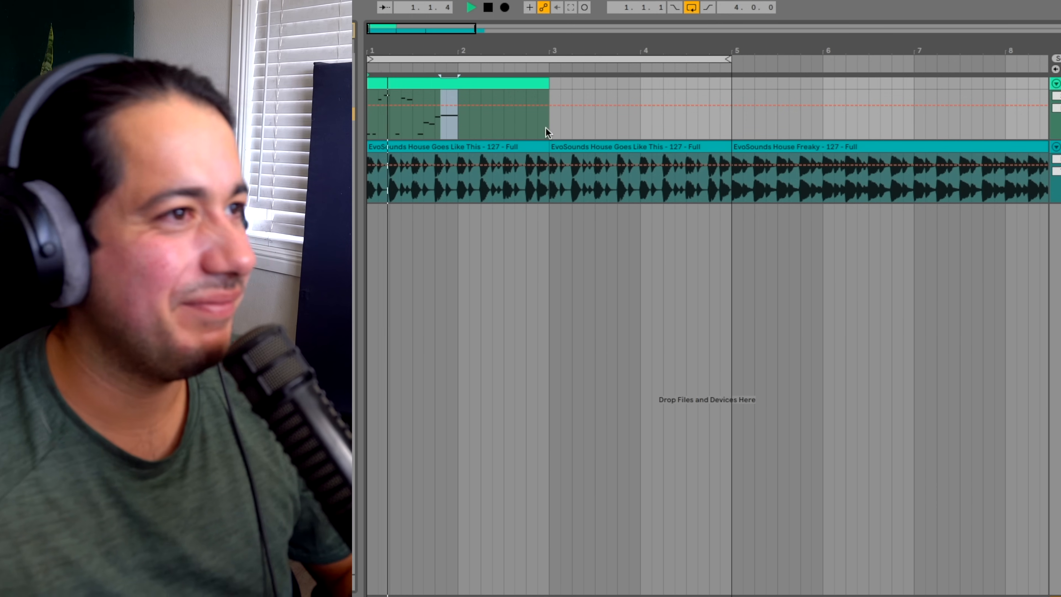
pyautogui.hotkey('ctrl', 'alt', 'l')
pyautogui.press('space')
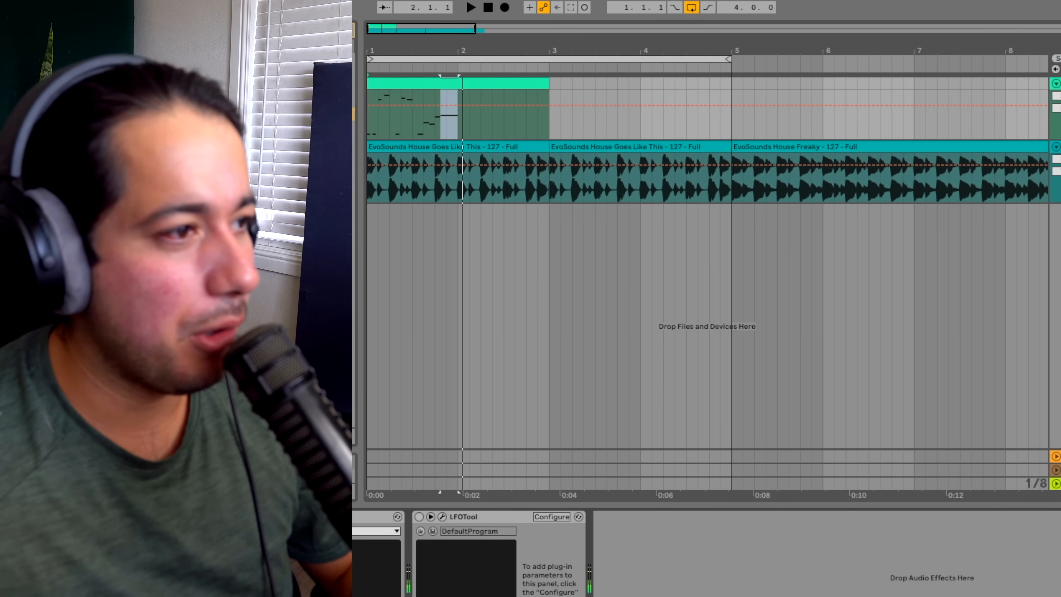
pyautogui.press('super+alt+p')
pyautogui.press('space')
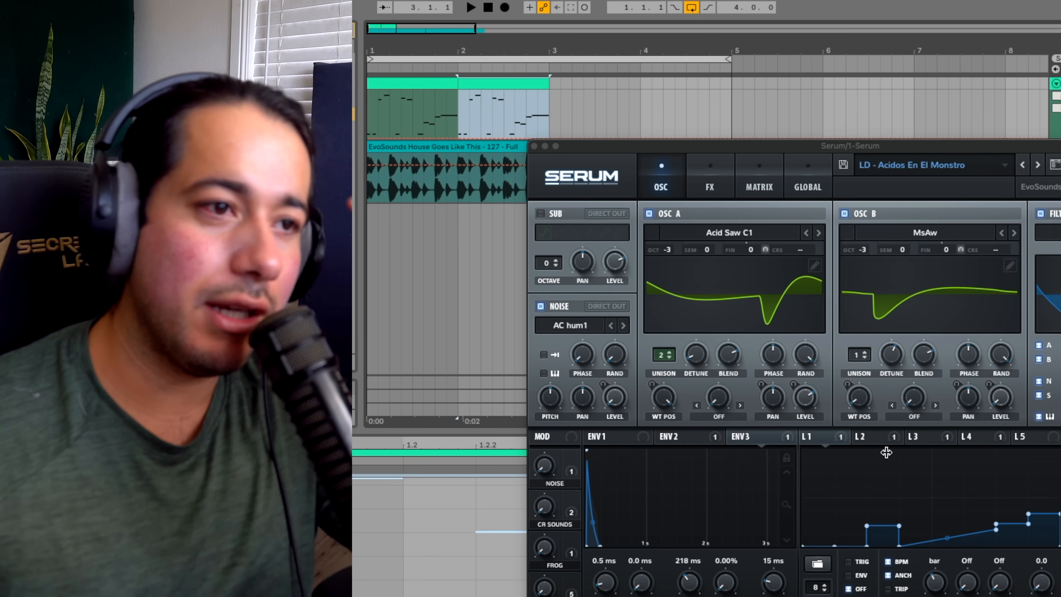
# Examine LFOs 2, 3 and 4 of LD - Acidos En El Monstro and move the Serum window fully into view.
pyautogui.click(883, 439)
pyautogui.click(924, 437)
pyautogui.click(974, 436)
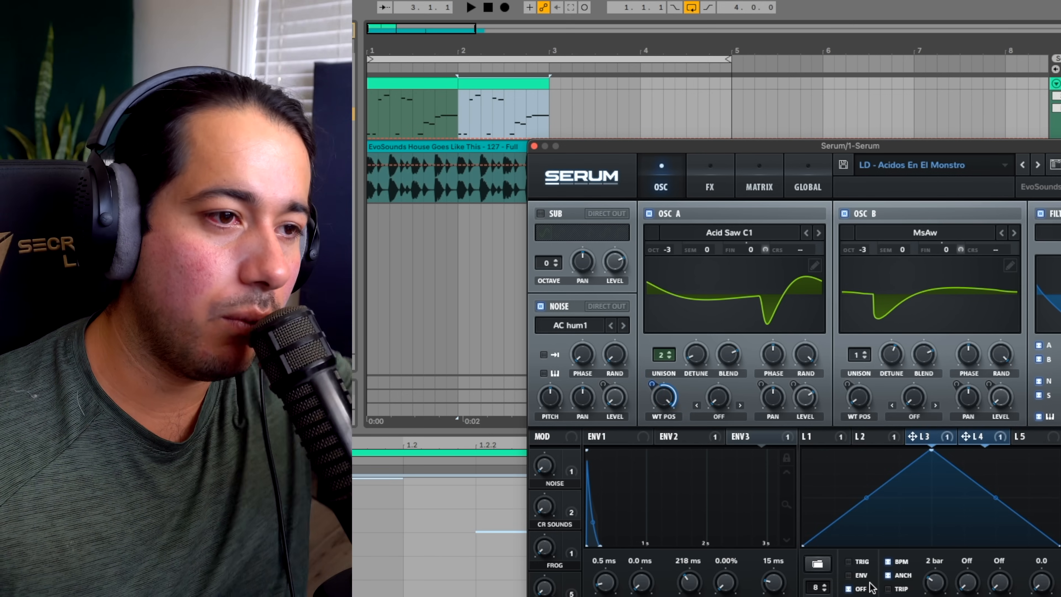
pyautogui.moveTo(802, 146); pyautogui.dragTo(648, 60)
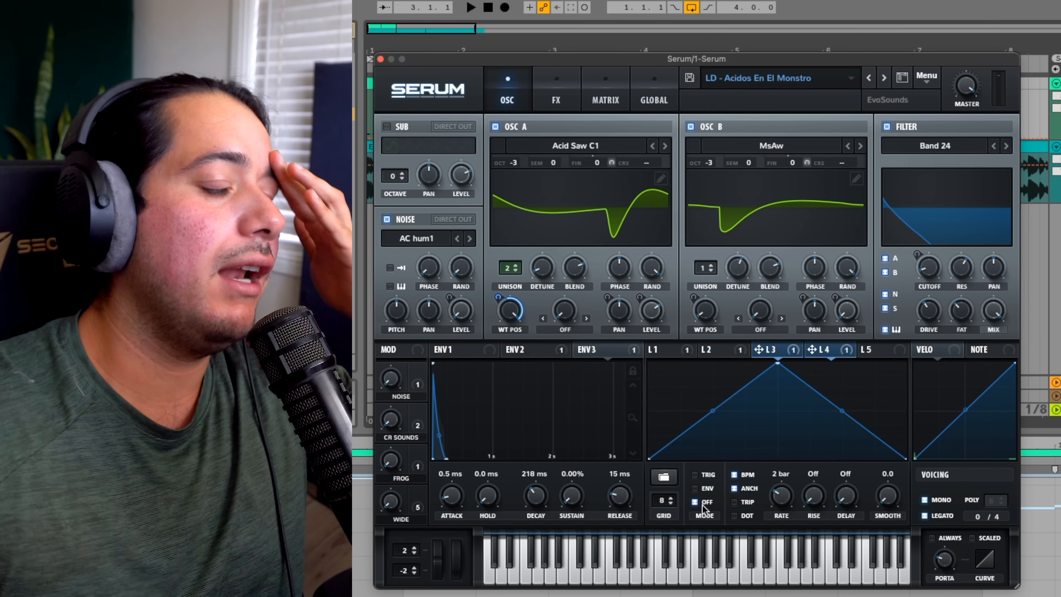
# Play the pattern with LD - Acidos En El Monstro and turn up its CR Sounds macro.
pyautogui.press('space')
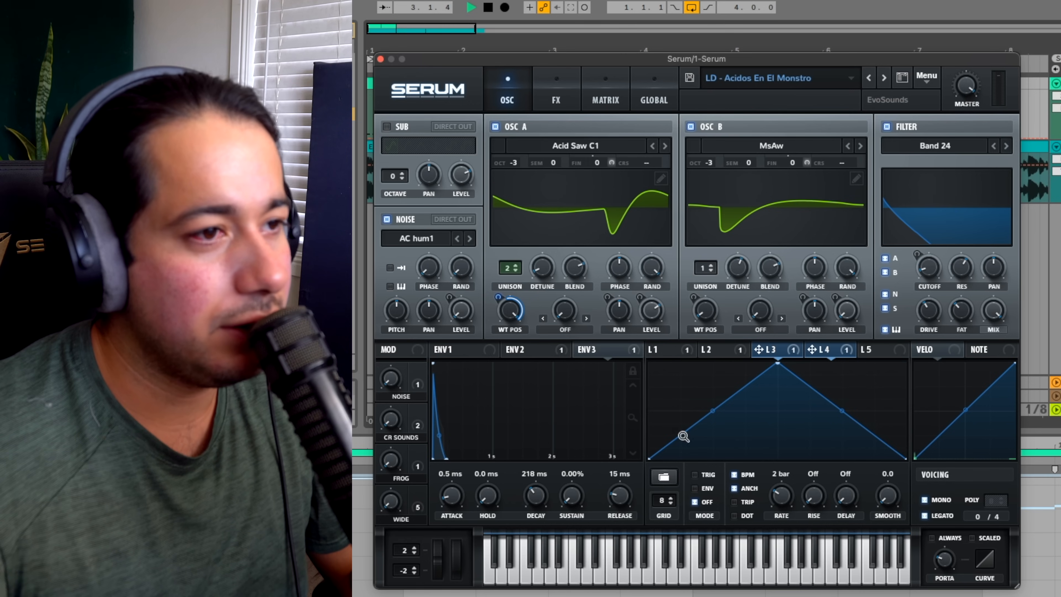
pyautogui.press('space')
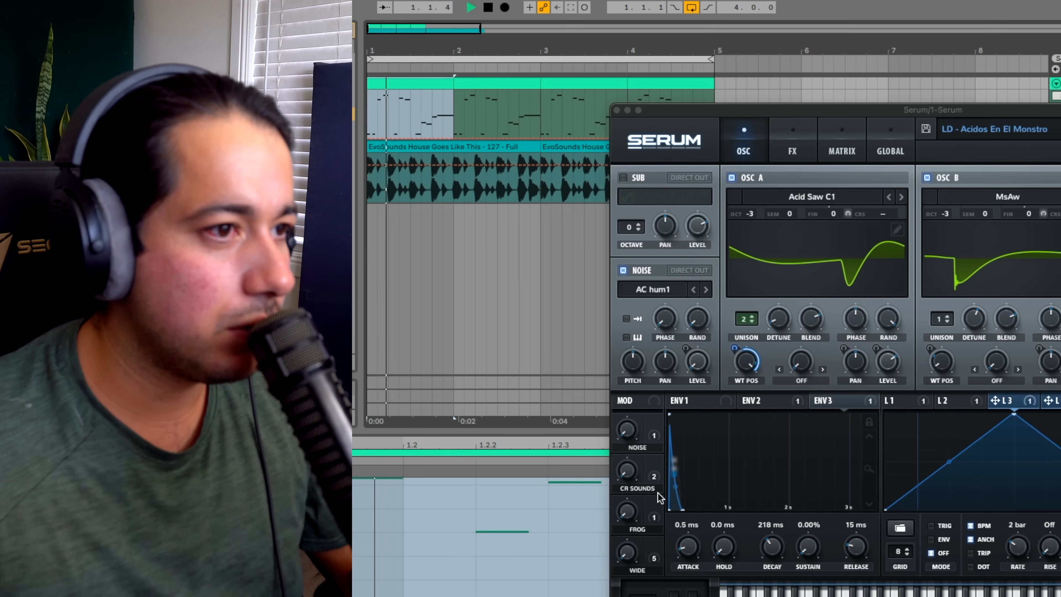
pyautogui.click(631, 472)
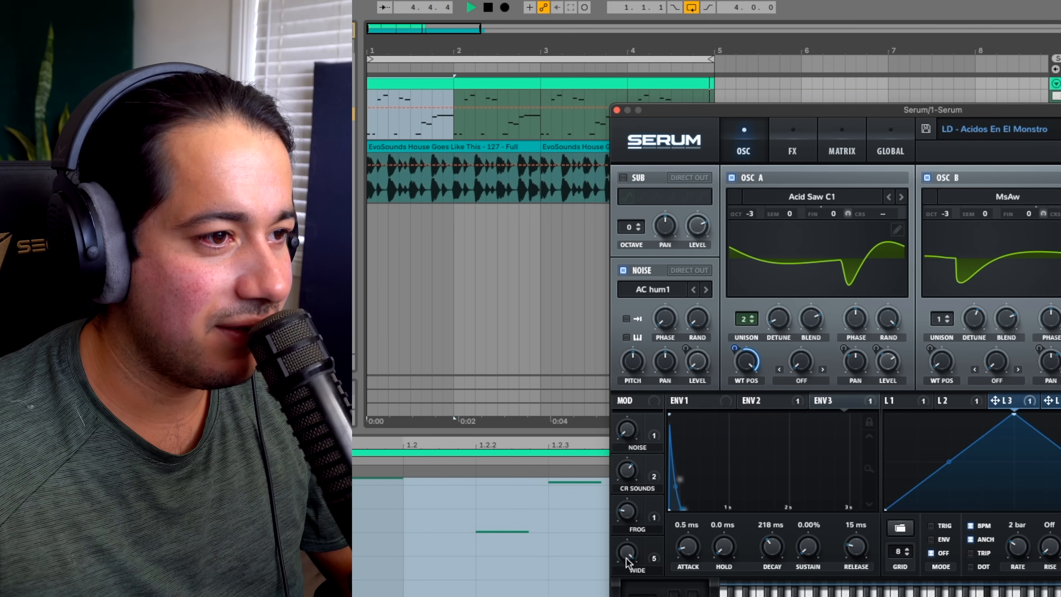
pyautogui.moveTo(627, 553)
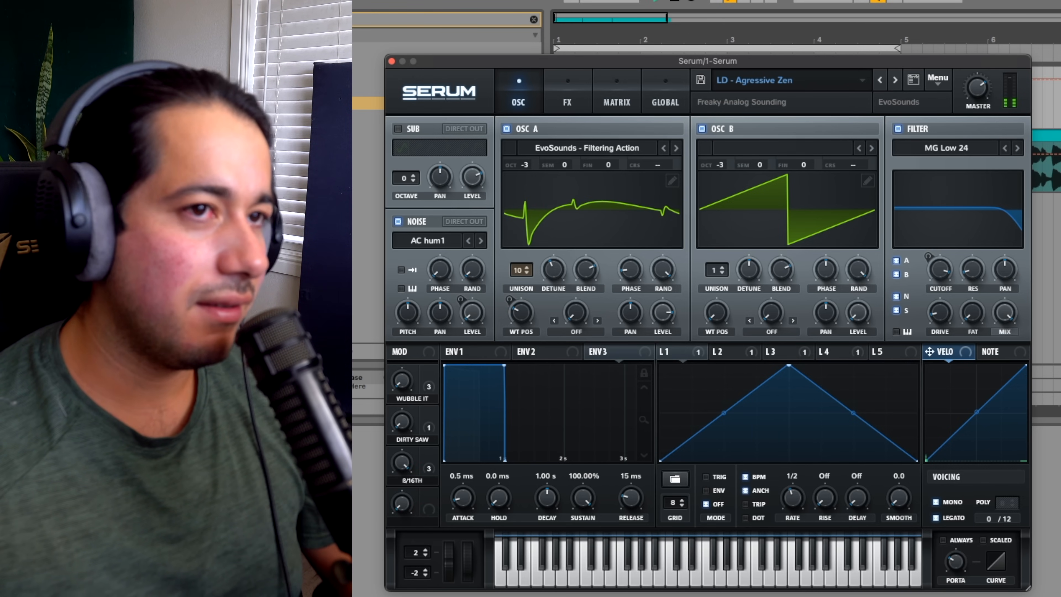
# Audition the LD - Agressive Zen preset and adjust its 8/16th macro.
pyautogui.press('space')
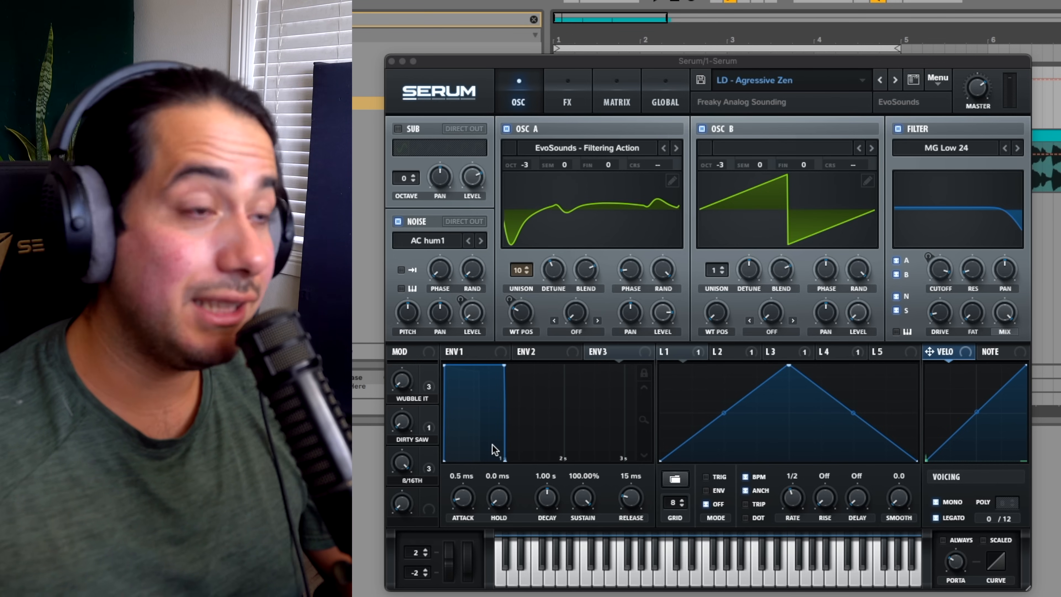
pyautogui.press('space')
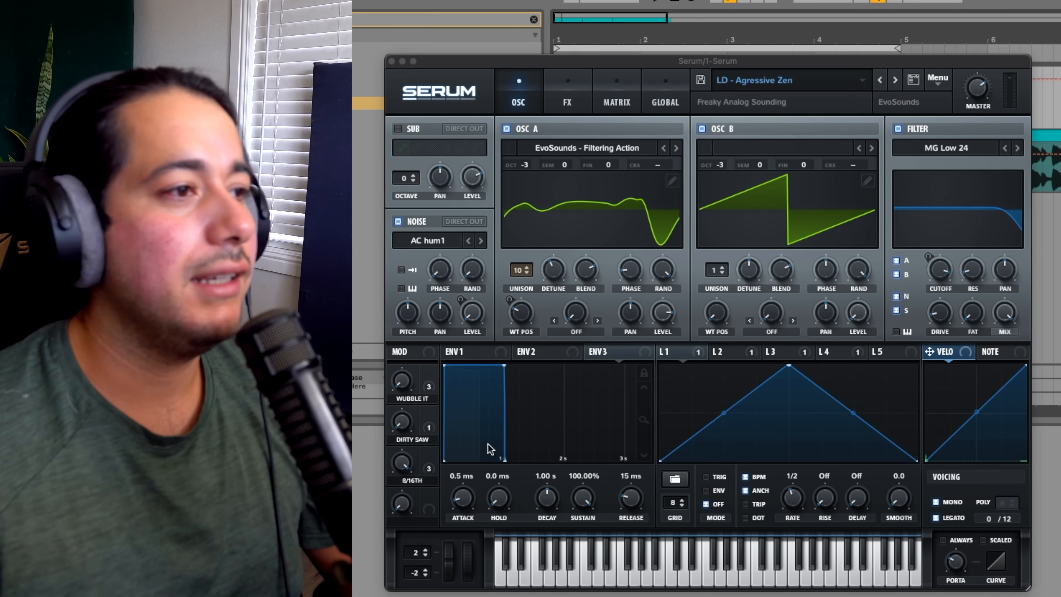
pyautogui.click(399, 464)
pyautogui.moveTo(396, 475); pyautogui.dragTo(382, 548)
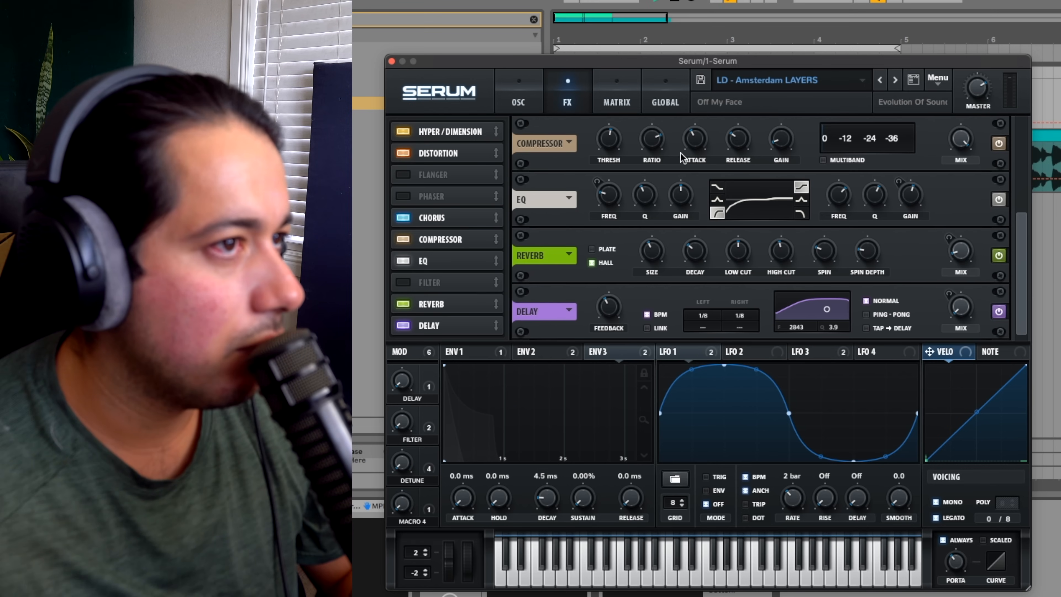
# Show the oscillator page of LD - Amsterdam LAYERS while it plays and load the next lead preset.
pyautogui.click(518, 96)
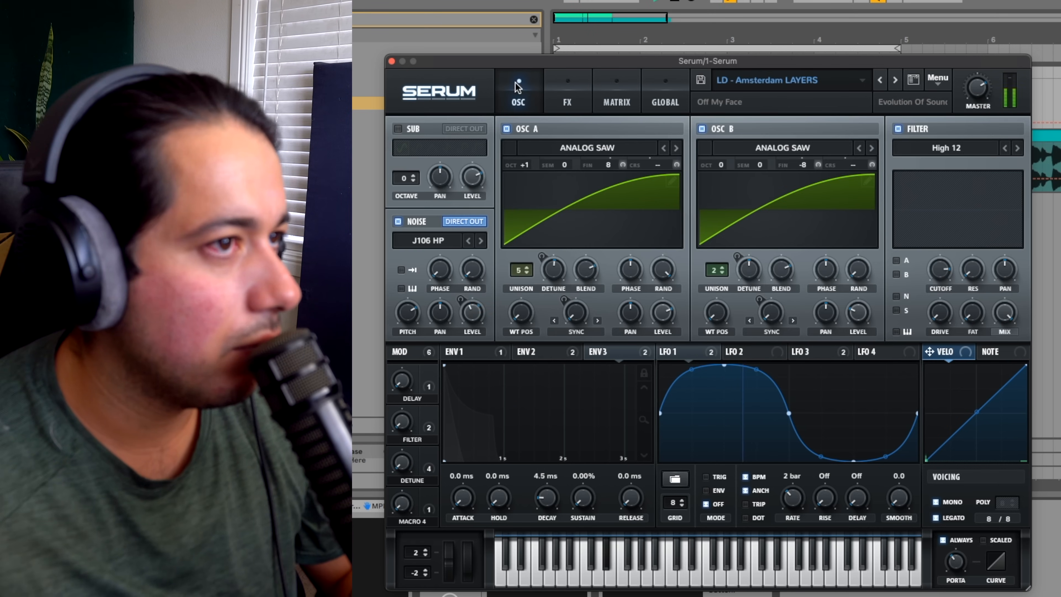
pyautogui.click(895, 82)
pyautogui.click(911, 307)
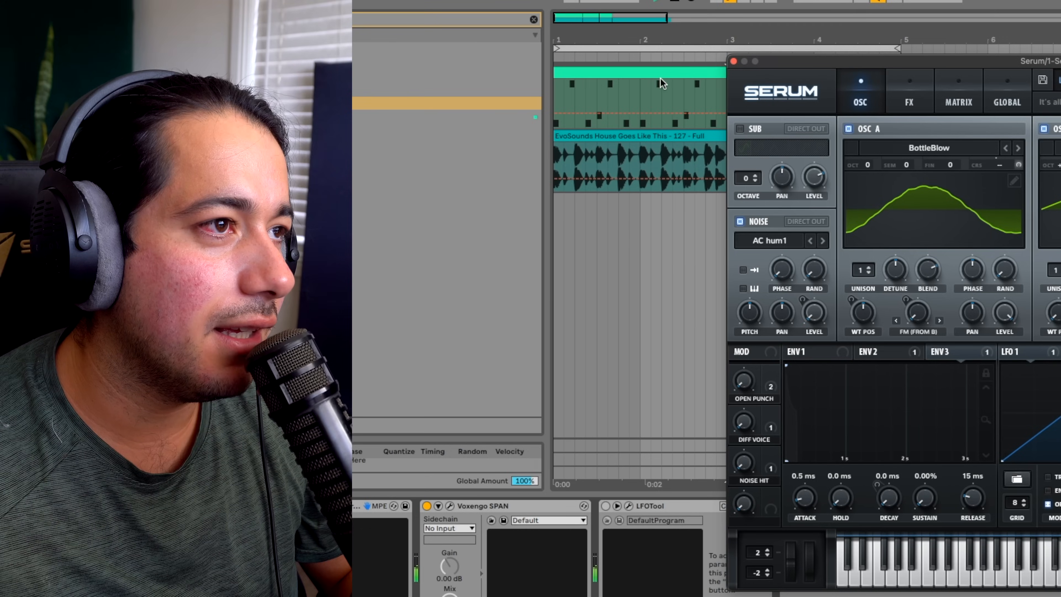
# Transpose the notes in the pattern's first two bars up an octave and load the LD - Back To 2013 preset.
pyautogui.scroll(-5, 539, 460)
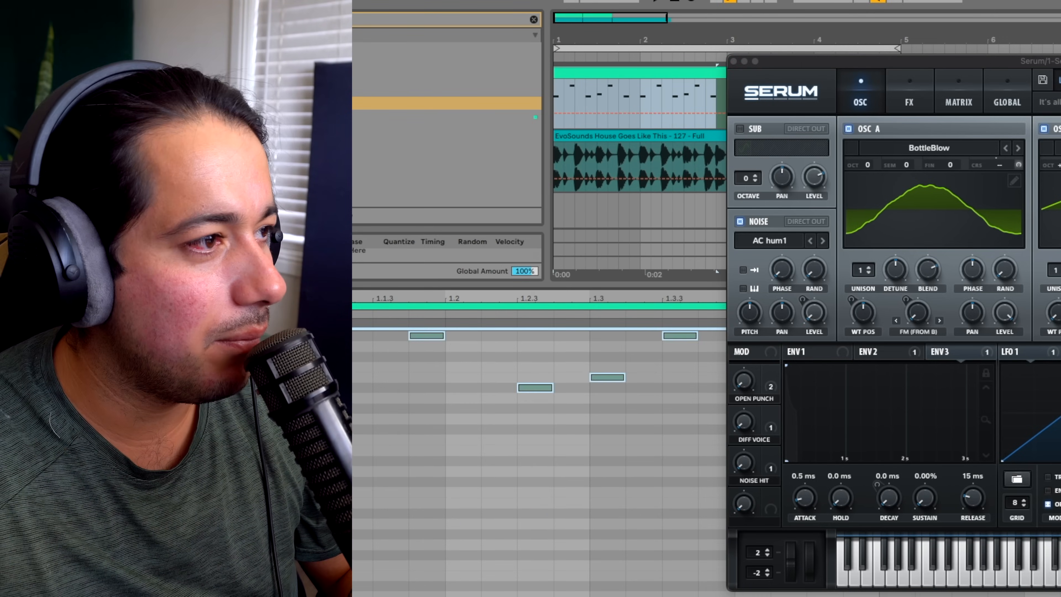
pyautogui.press('space')
pyautogui.click(1057, 102)
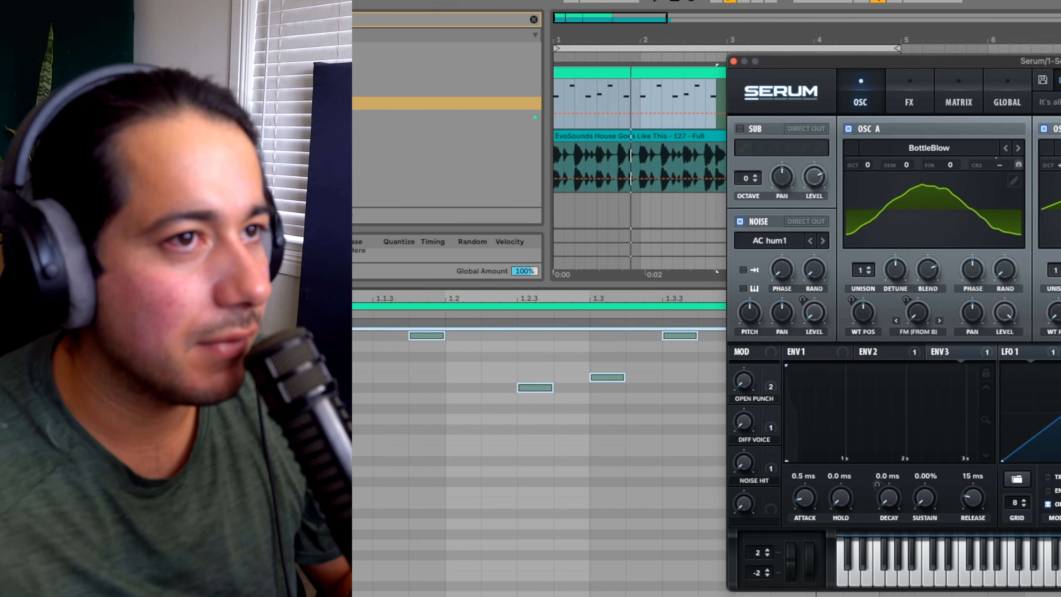
pyautogui.click(500, 364)
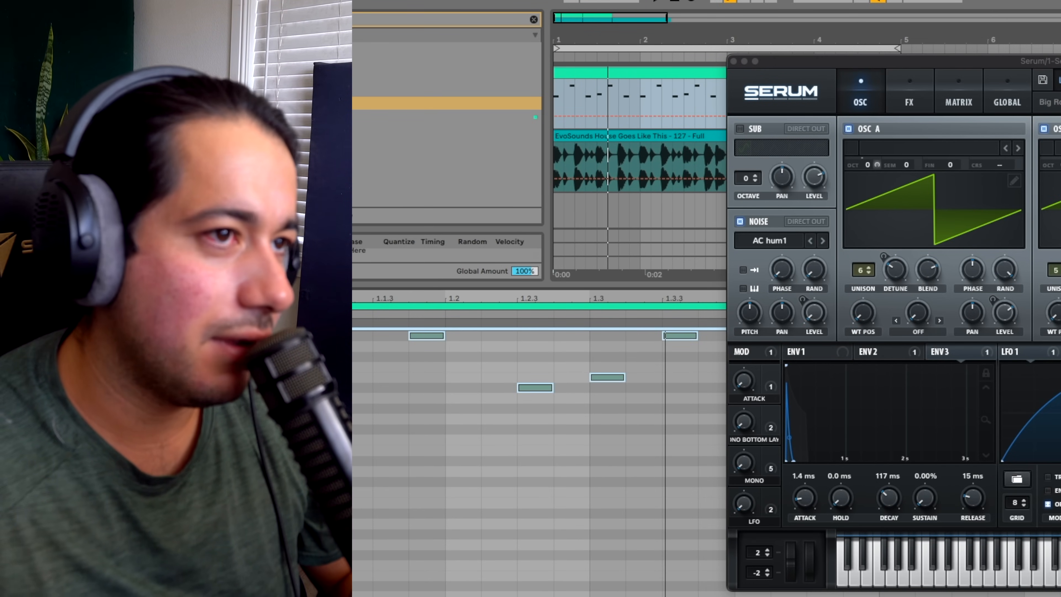
# Compare LD - Back To 2013 with the pattern an octave lower and raised again, and try its Attack macro.
pyautogui.scroll(5, 501, 365)
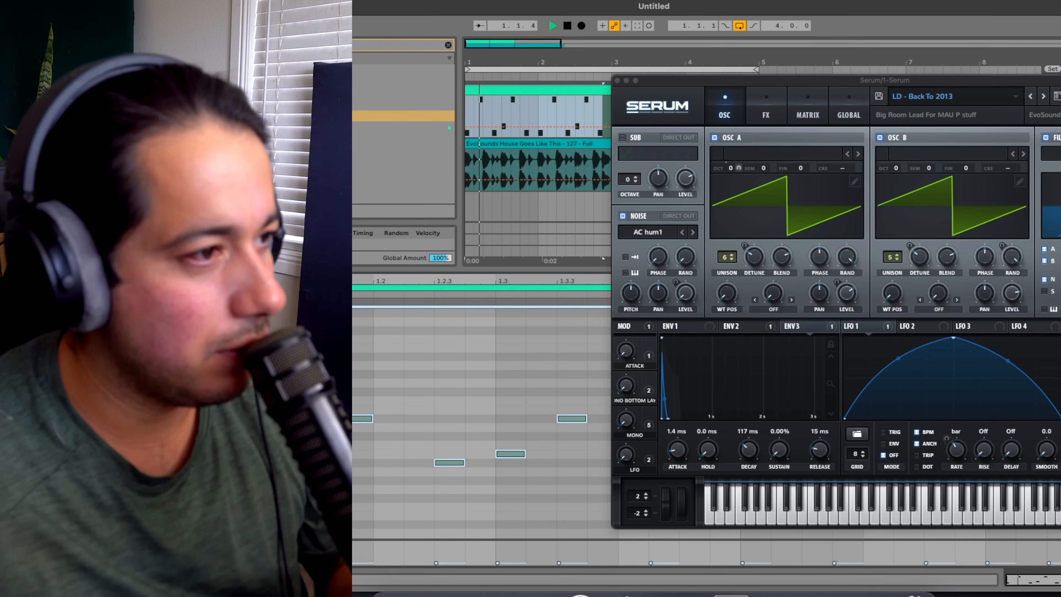
pyautogui.click(789, 318)
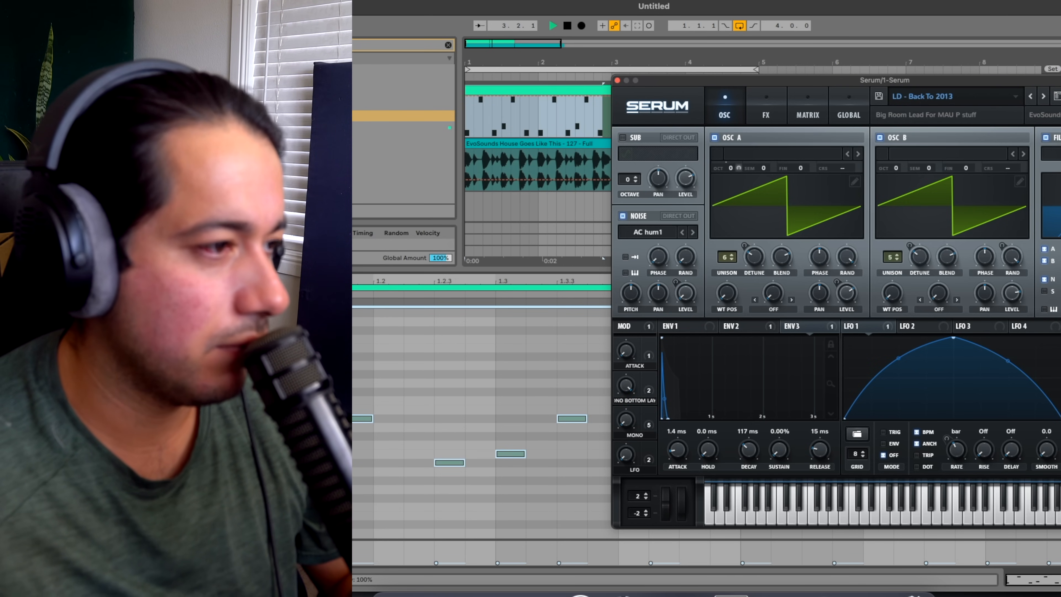
pyautogui.scroll(-5, 480, 418)
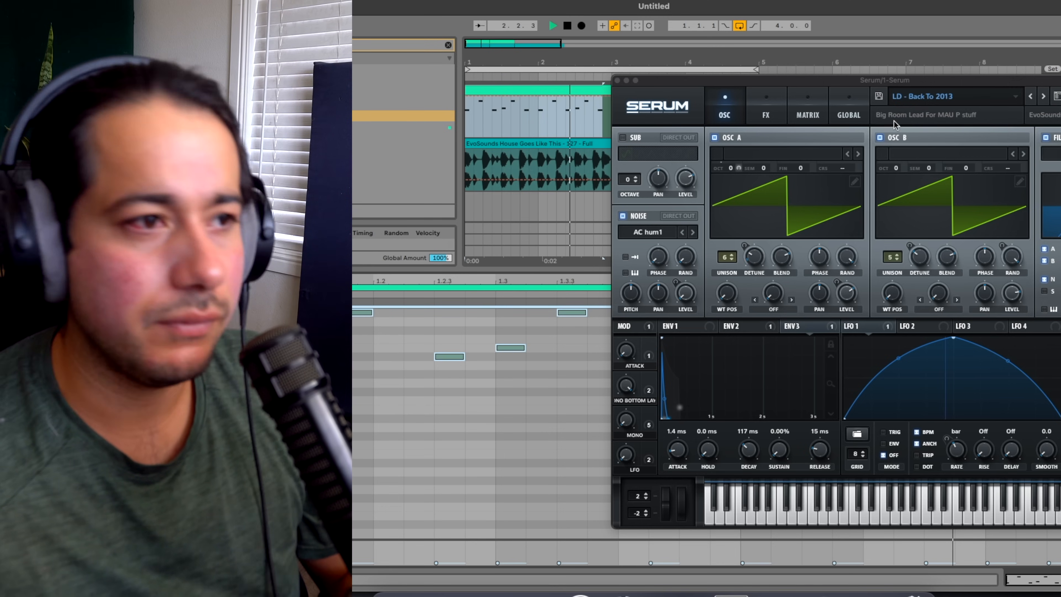
pyautogui.click(637, 341)
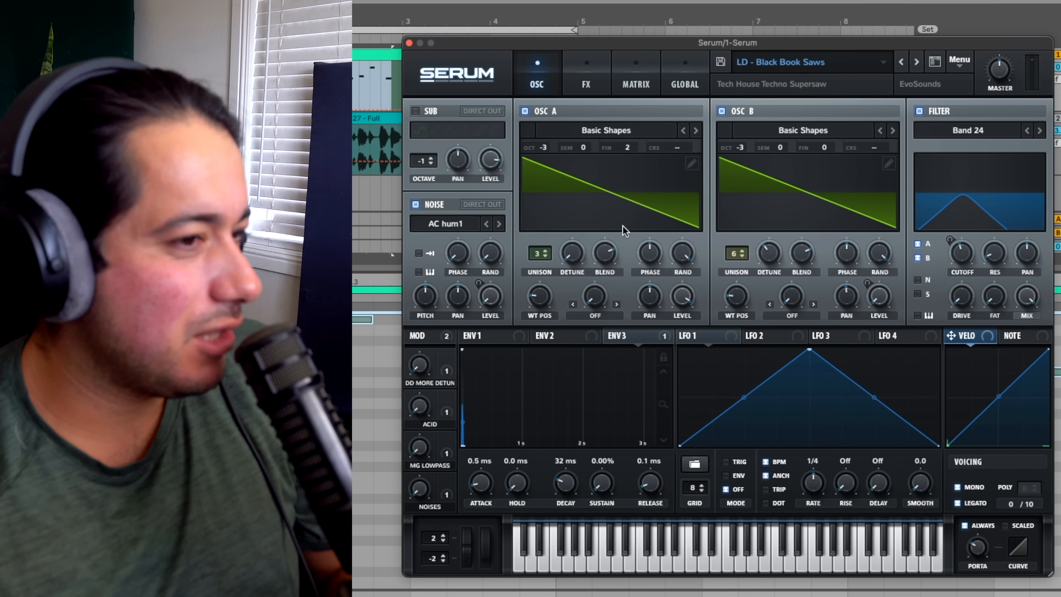
# Sweep the detune macro of the LD - Black Book Saws preset during playback and open its effects page.
pyautogui.moveTo(419, 366); pyautogui.dragTo(454, 279)
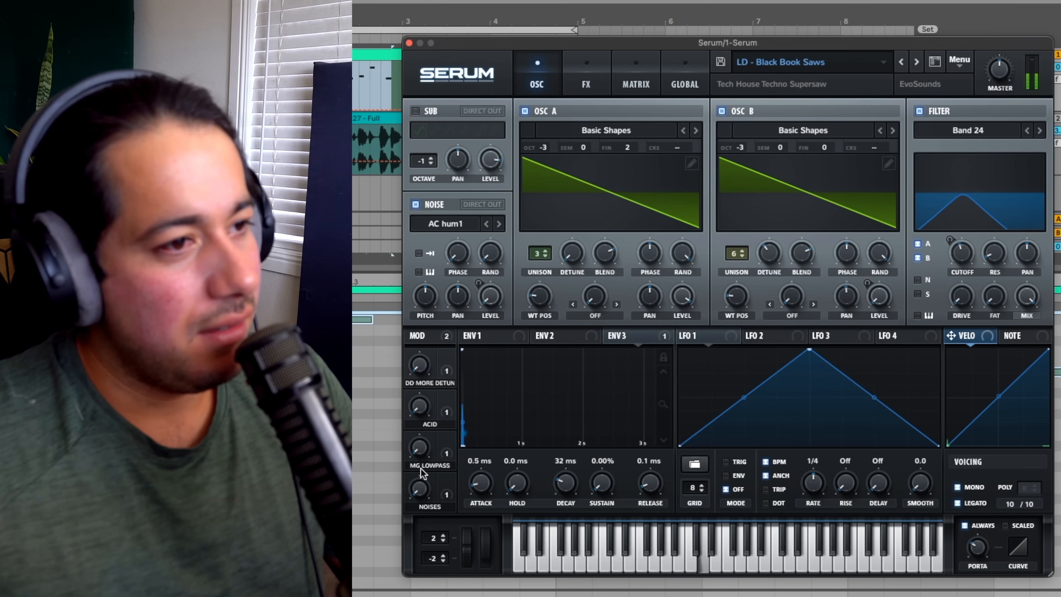
pyautogui.moveTo(419, 366); pyautogui.dragTo(435, 312)
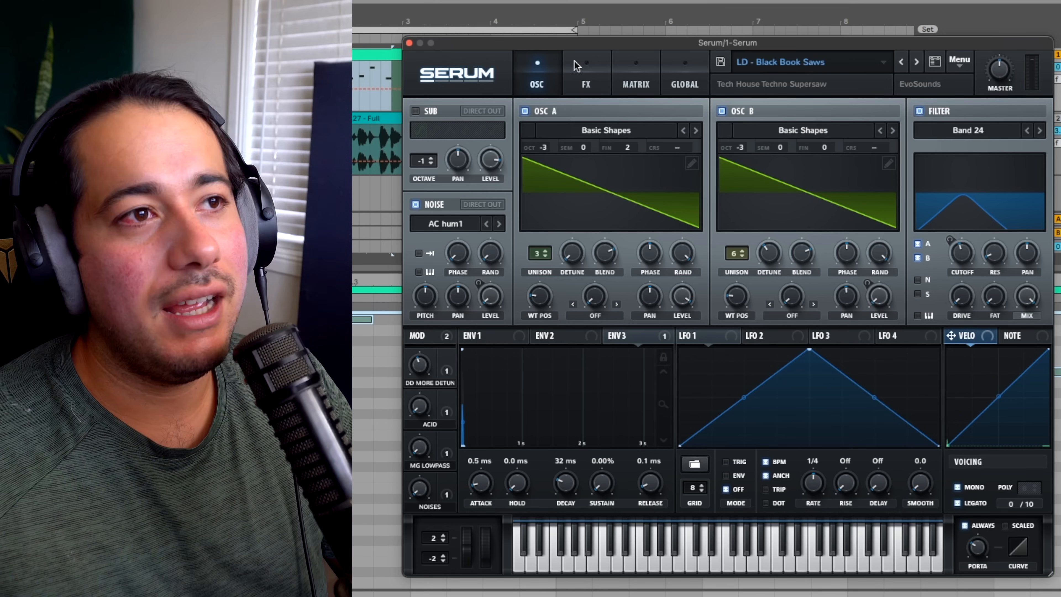
pyautogui.click(577, 73)
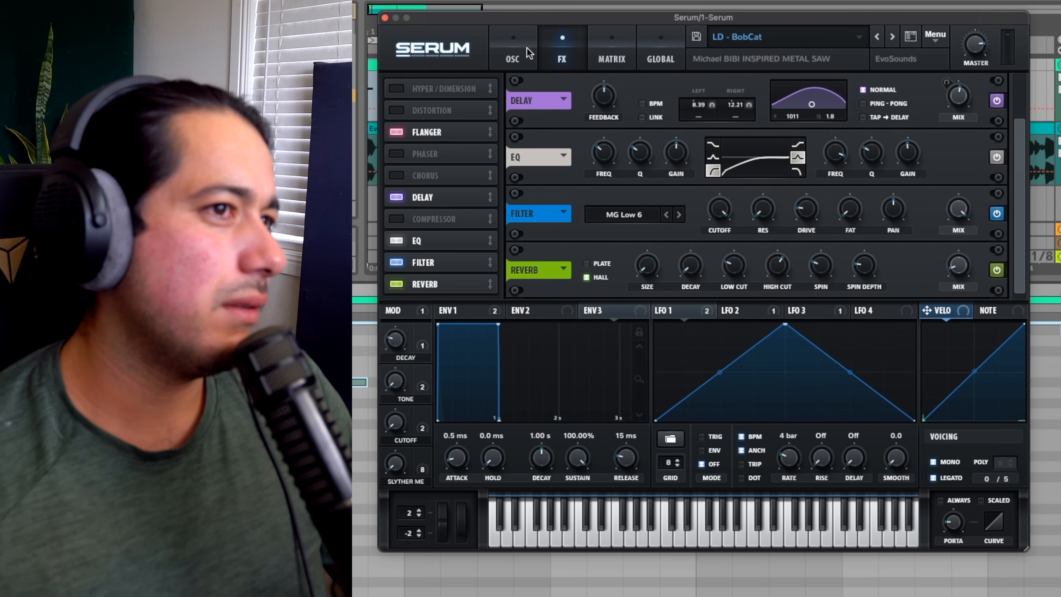
# Examine the oscillators and effects chain of LD - BobCat and compare it with the flanger off and back on.
pyautogui.click(523, 52)
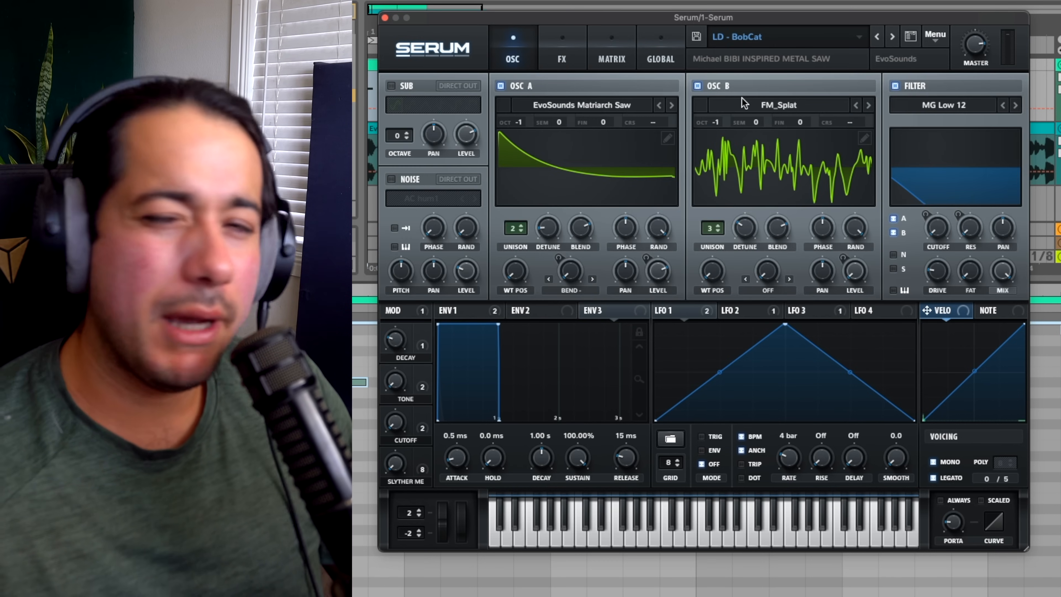
pyautogui.click(579, 47)
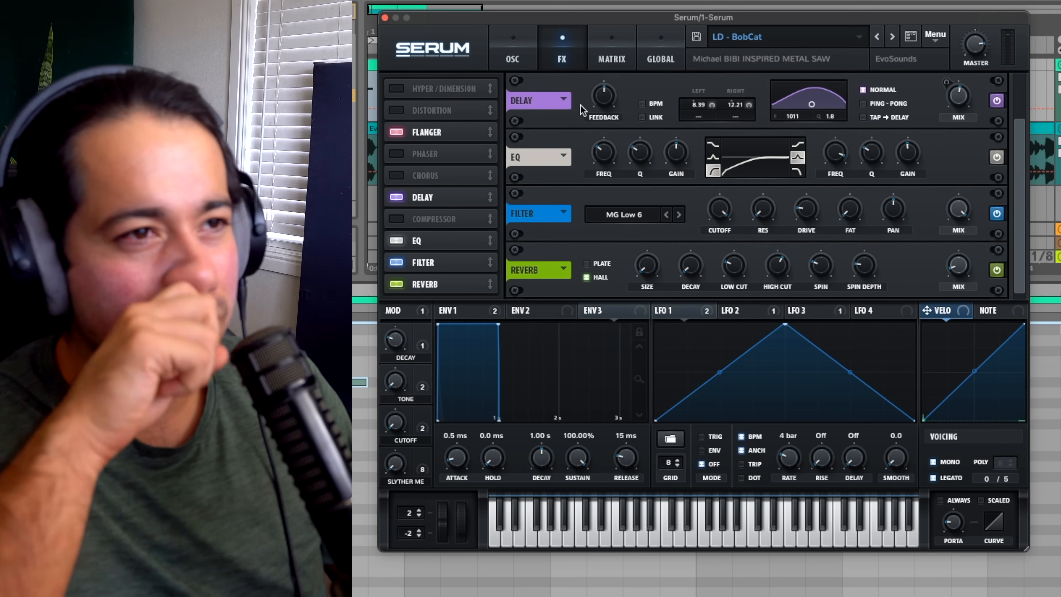
pyautogui.click(395, 132)
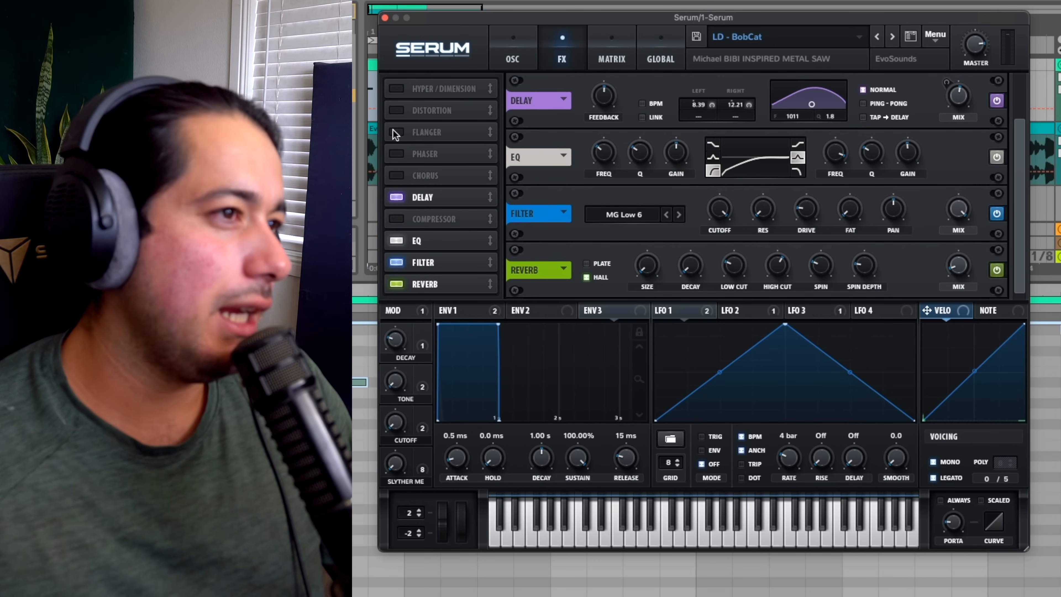
pyautogui.click(396, 132)
# Raise the delay mix of LD - BobCat to 100%.
pyautogui.scroll(-2, 1007, 123)
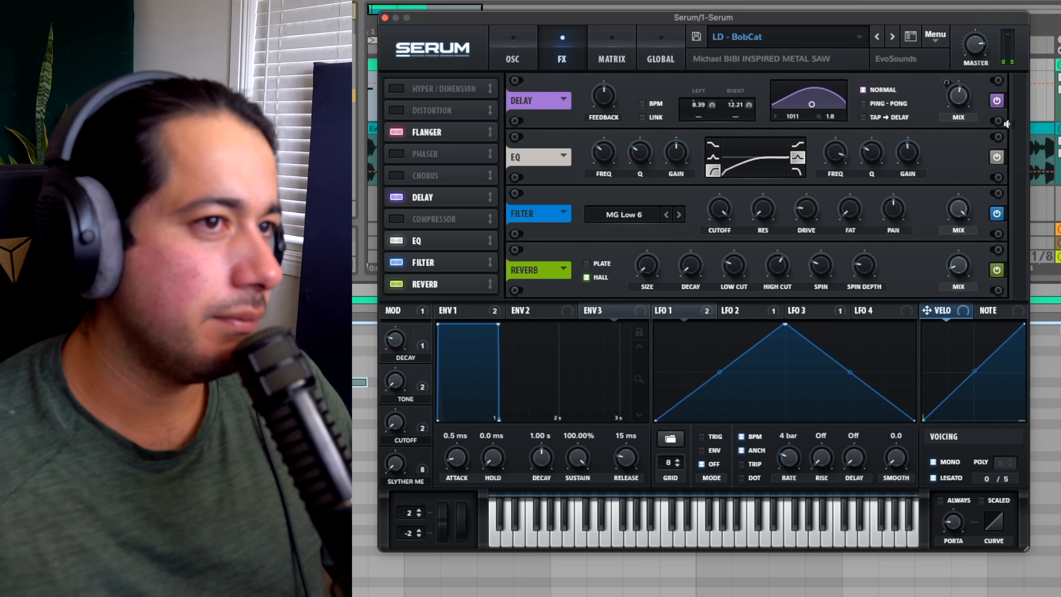
pyautogui.moveTo(952, 92); pyautogui.dragTo(970, 13)
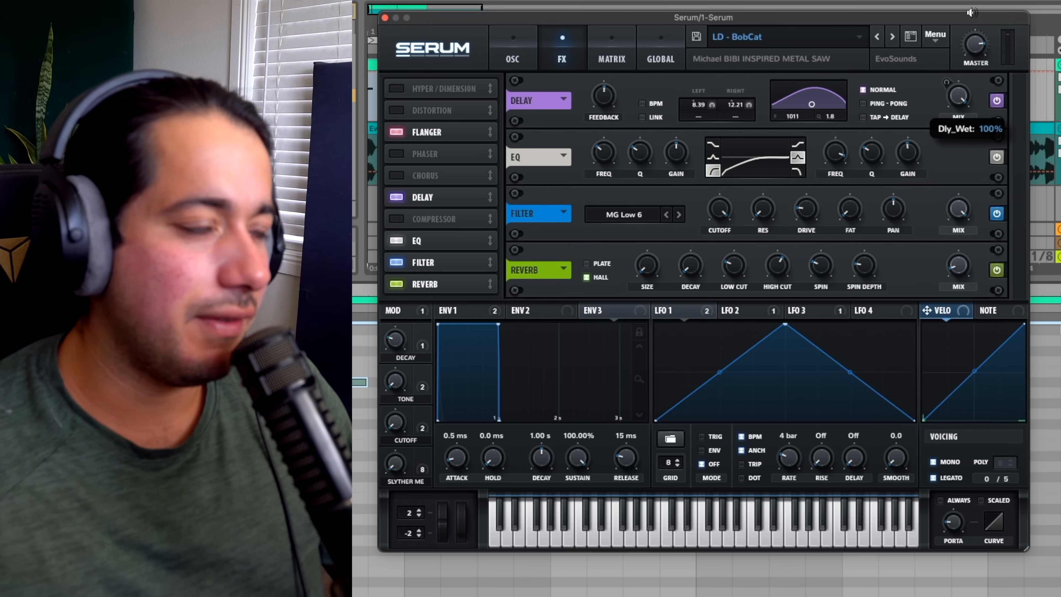
# Lower the delay mix of LD - BobCat, raise its Decay macro and turn off mono voicing.
pyautogui.moveTo(961, 98); pyautogui.dragTo(961, 103)
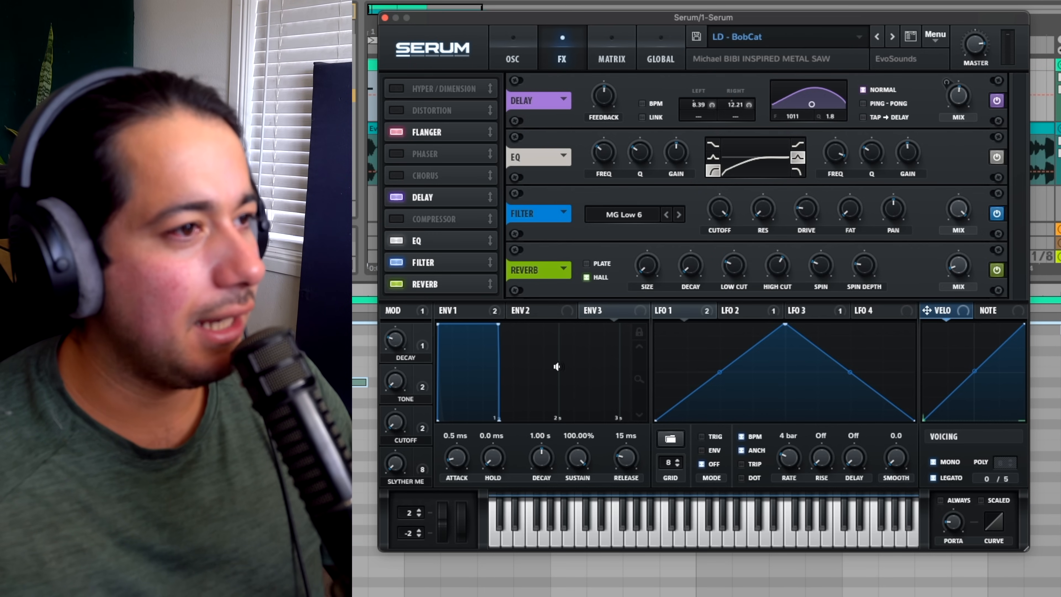
pyautogui.click(396, 338)
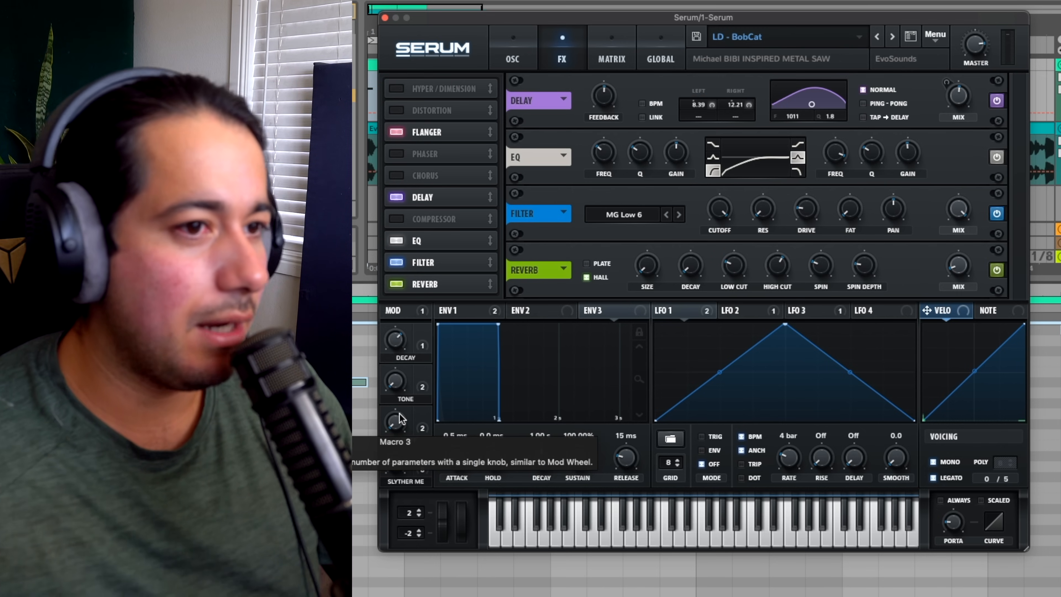
pyautogui.click(942, 465)
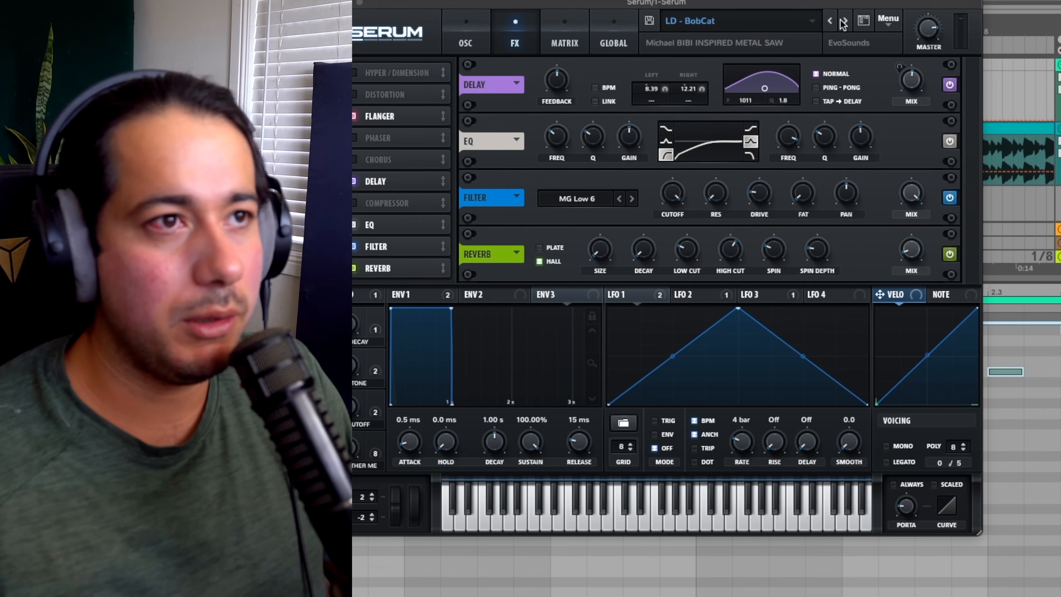
# Load the LD - Bowl Cut preset, show its oscillators and open its filter with the third macro.
pyautogui.click(892, 37)
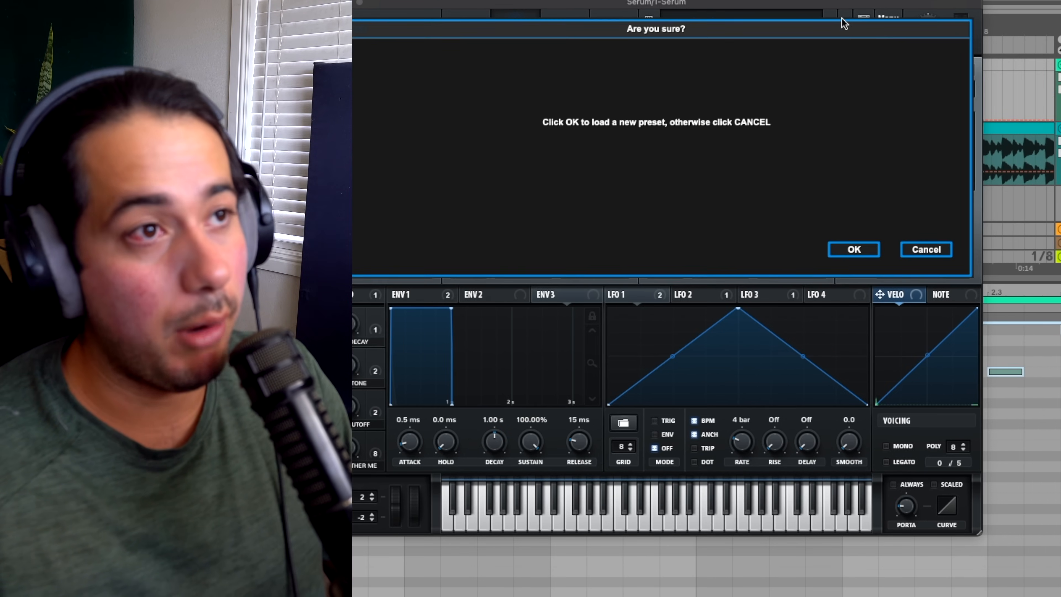
pyautogui.click(855, 250)
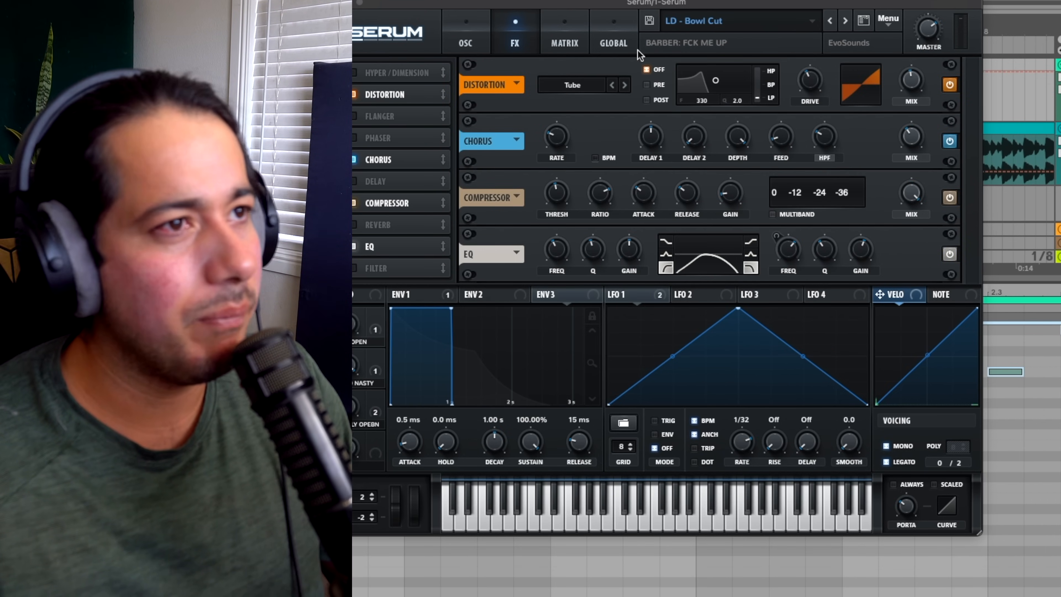
pyautogui.click(489, 36)
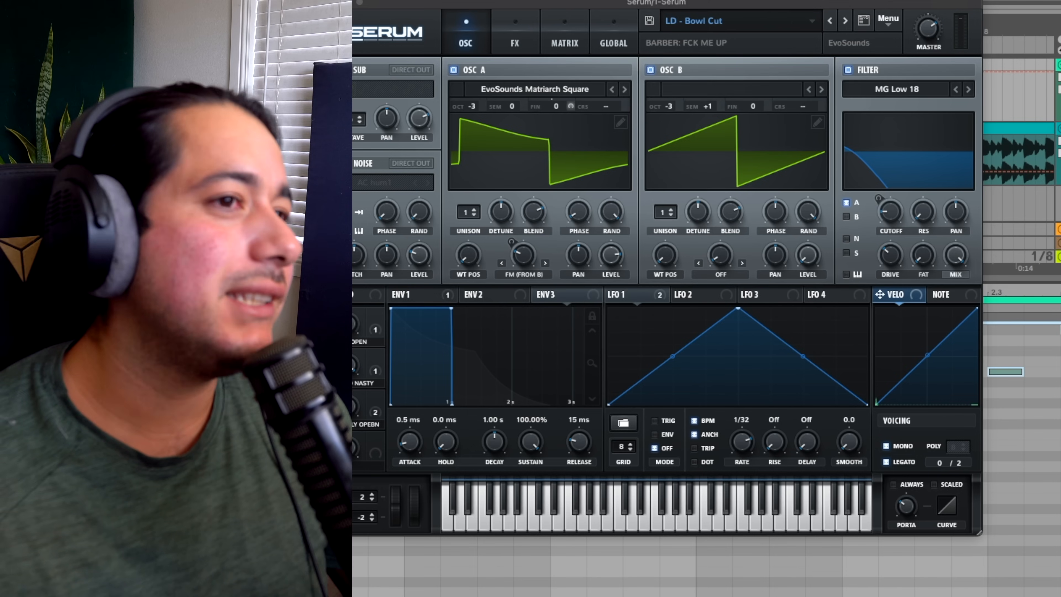
pyautogui.moveTo(352, 406); pyautogui.dragTo(377, 434)
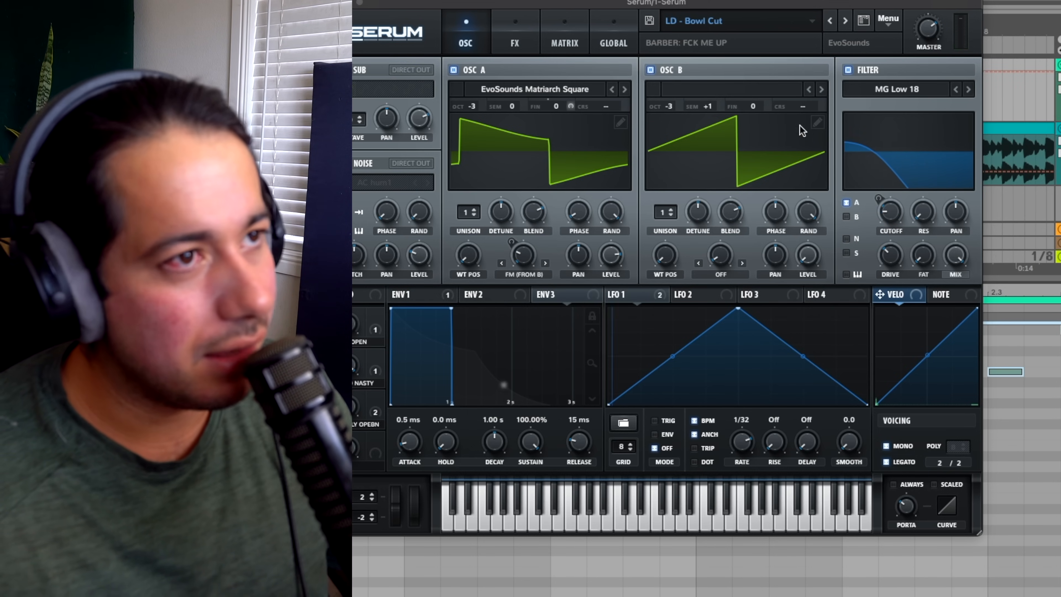
# Load the LD - BP Fantasies preset and try its macros during playback.
pyautogui.click(845, 20)
pyautogui.click(862, 246)
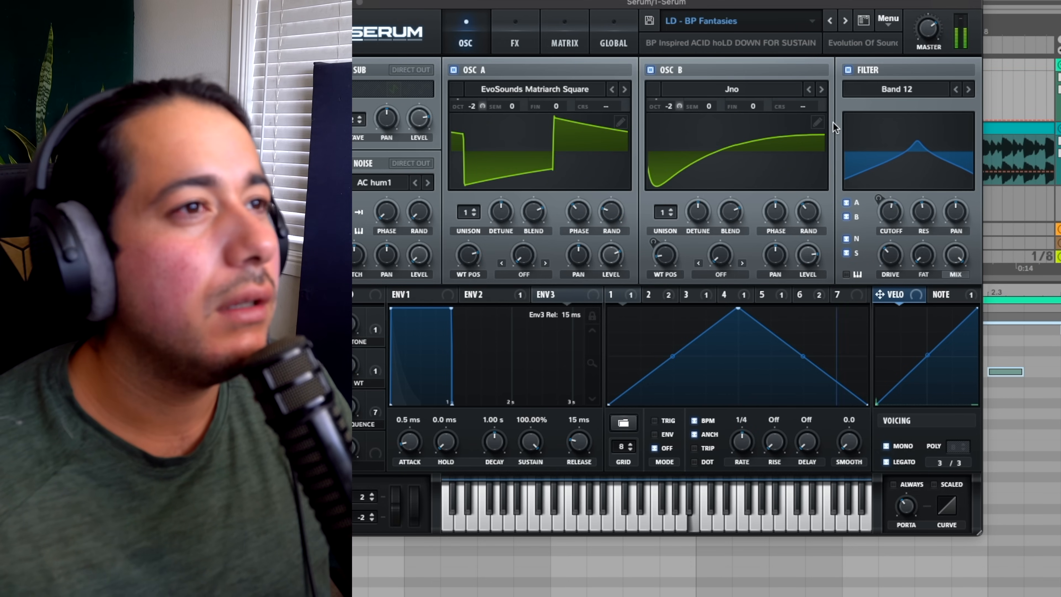
pyautogui.moveTo(355, 443); pyautogui.dragTo(383, 270)
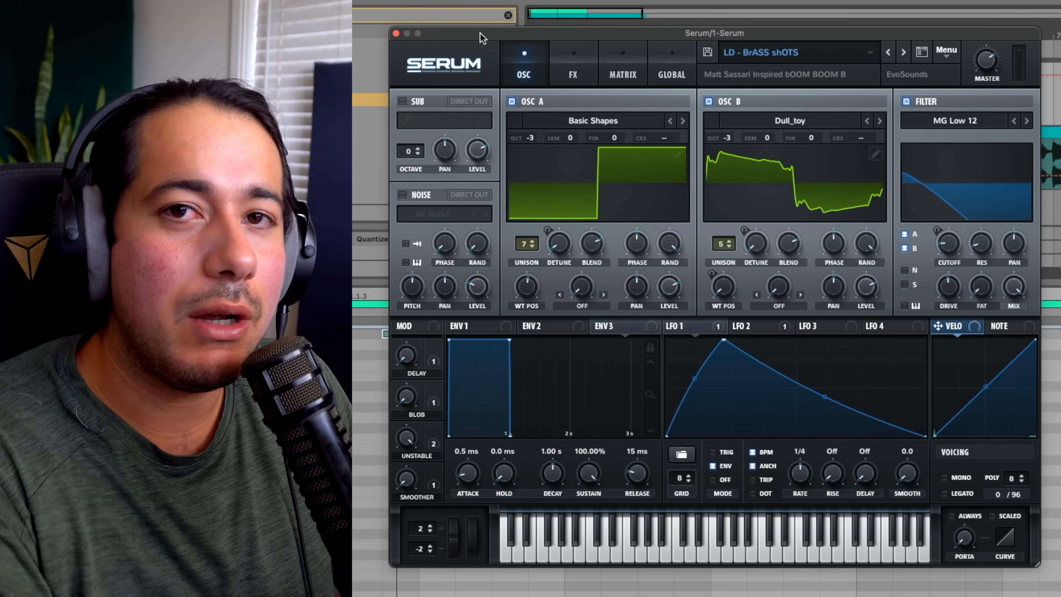
# Audition LD - BrASS shOTS with its Blob macro, and LD - BrASSY qUESTIONS with its Fuller macro.
pyautogui.press('space')
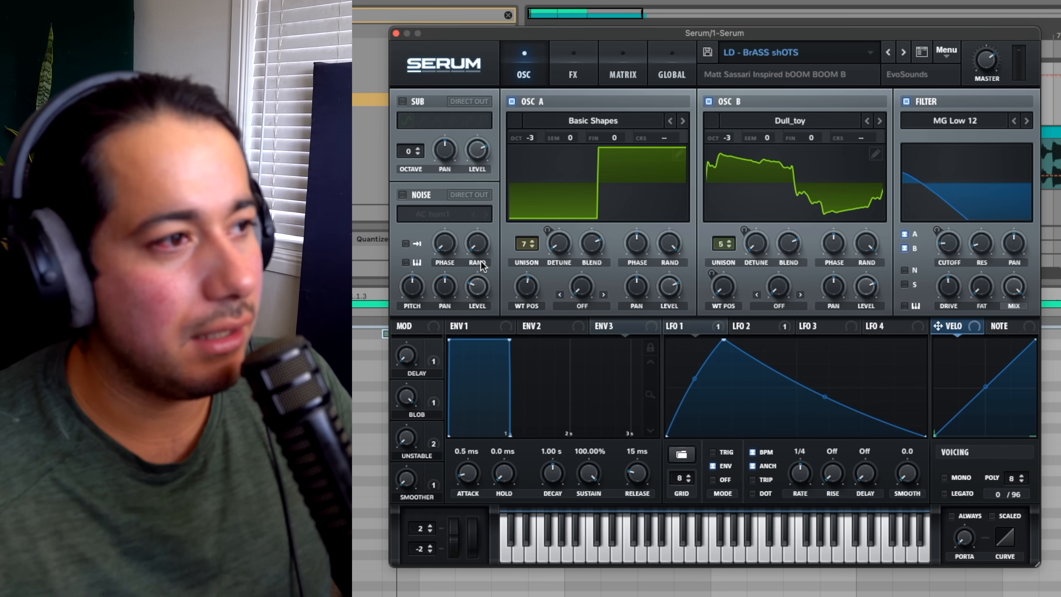
pyautogui.moveTo(406, 396); pyautogui.dragTo(486, 339)
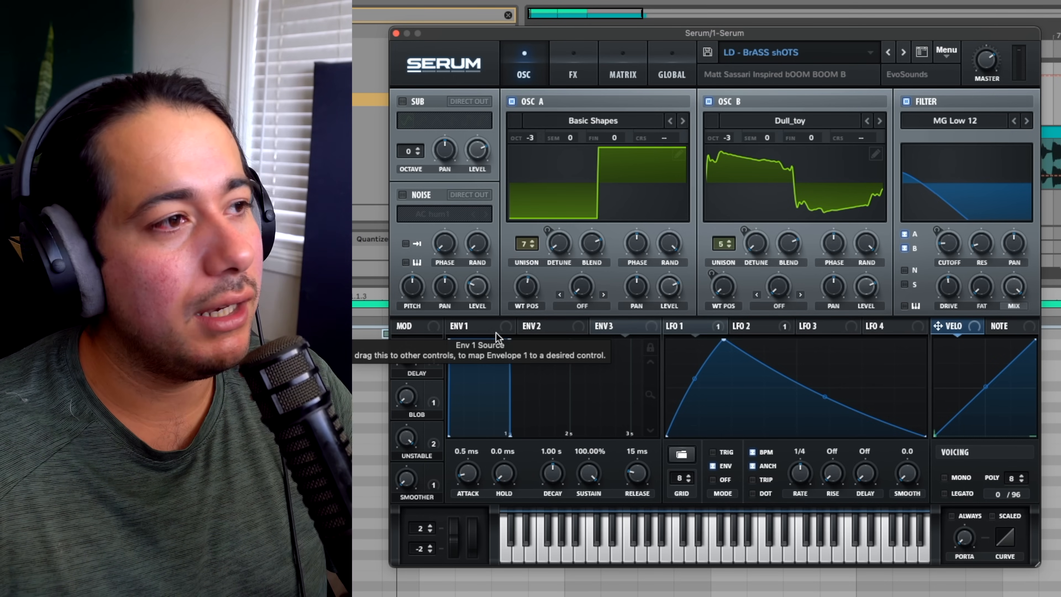
pyautogui.click(906, 53)
pyautogui.click(911, 280)
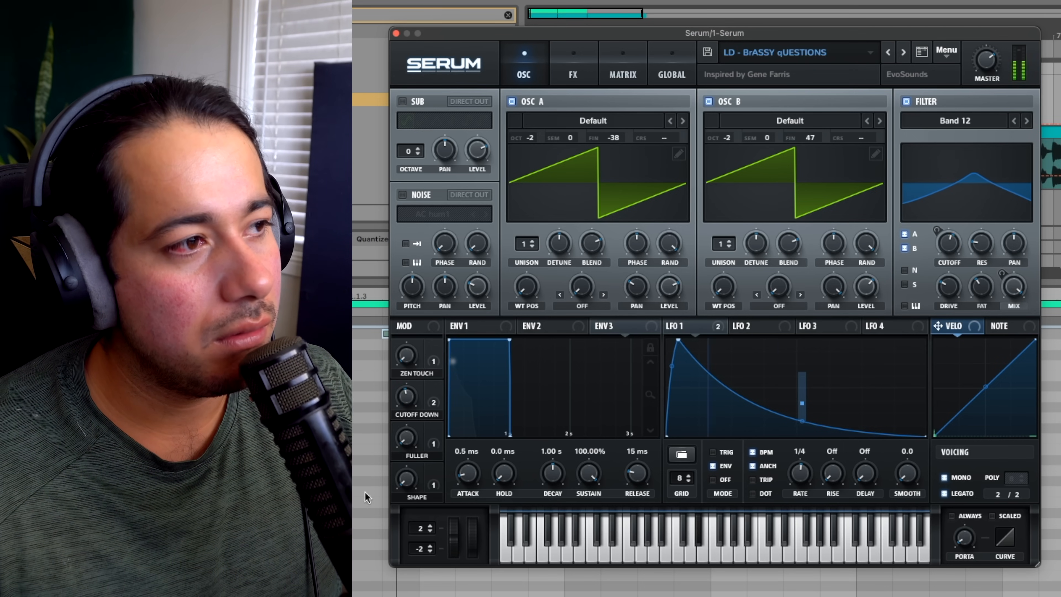
pyautogui.moveTo(405, 443); pyautogui.dragTo(406, 426)
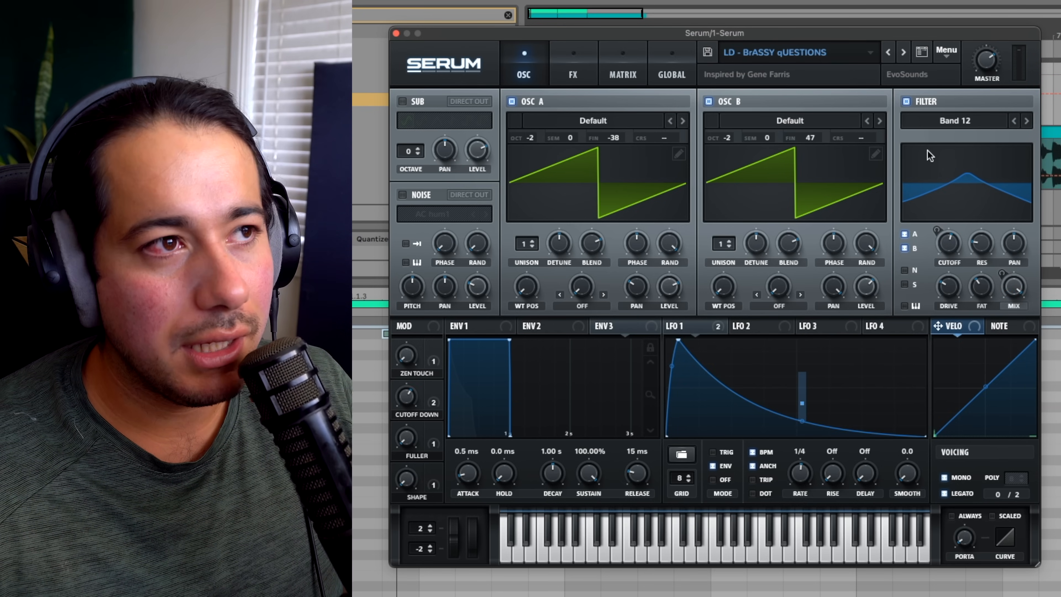
# Load LD - Brassy Times and compare its sound with the noise oscillator off and back on.
pyautogui.click(904, 52)
pyautogui.click(909, 281)
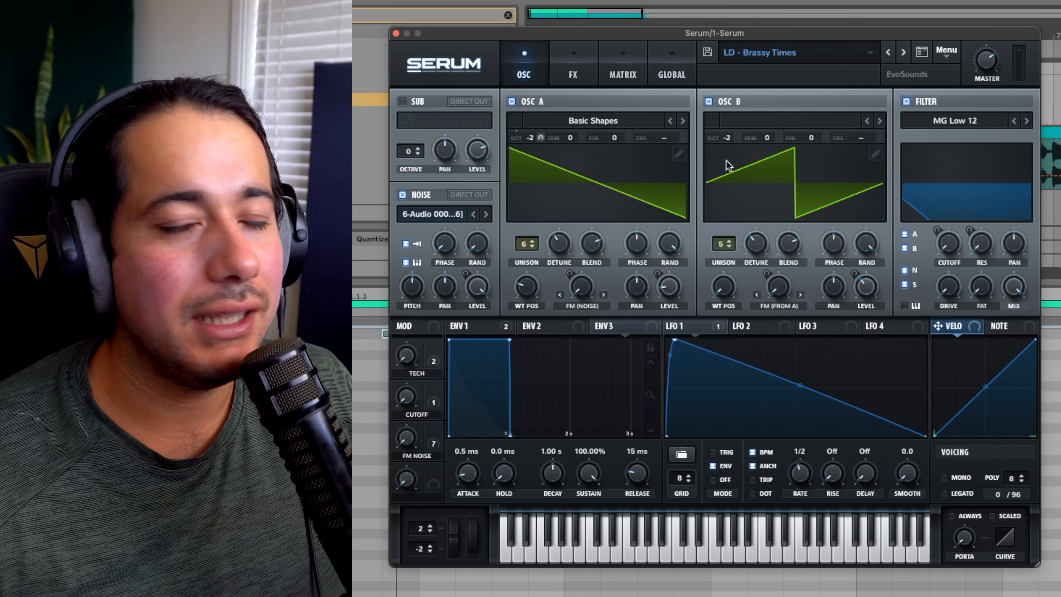
pyautogui.click(426, 195)
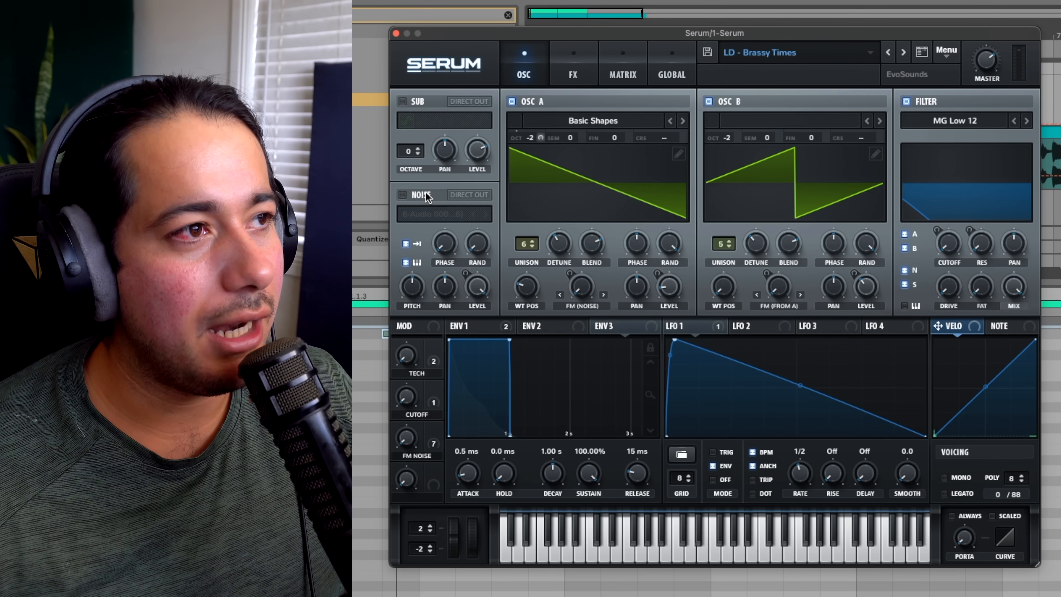
pyautogui.click(426, 195)
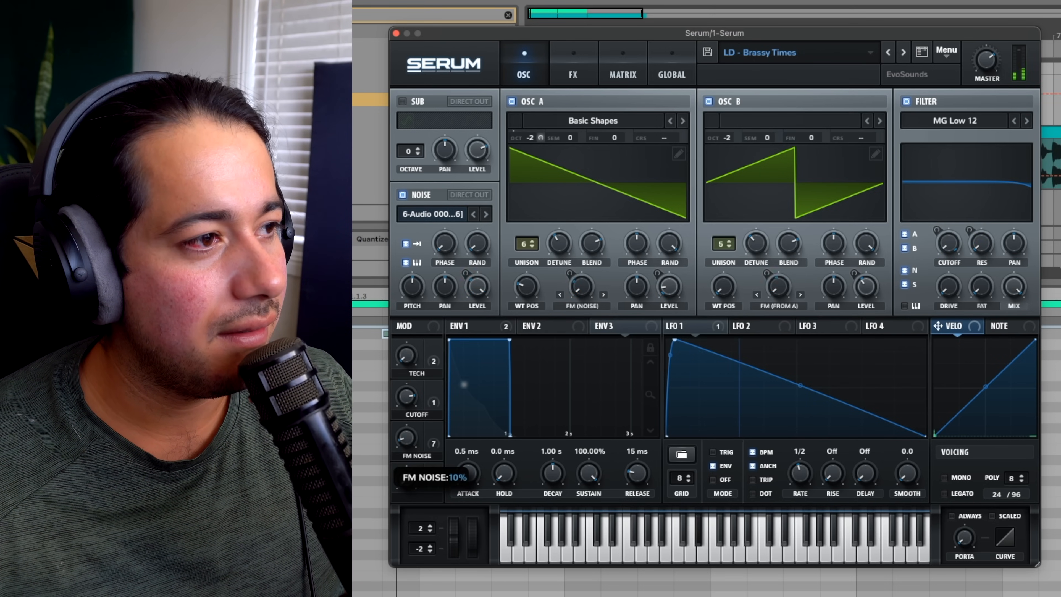
# Audition LD - Chickz Sawzz with its Build Up macro, and LD - Deadzzzz Noises with its BP It macro.
pyautogui.click(888, 52)
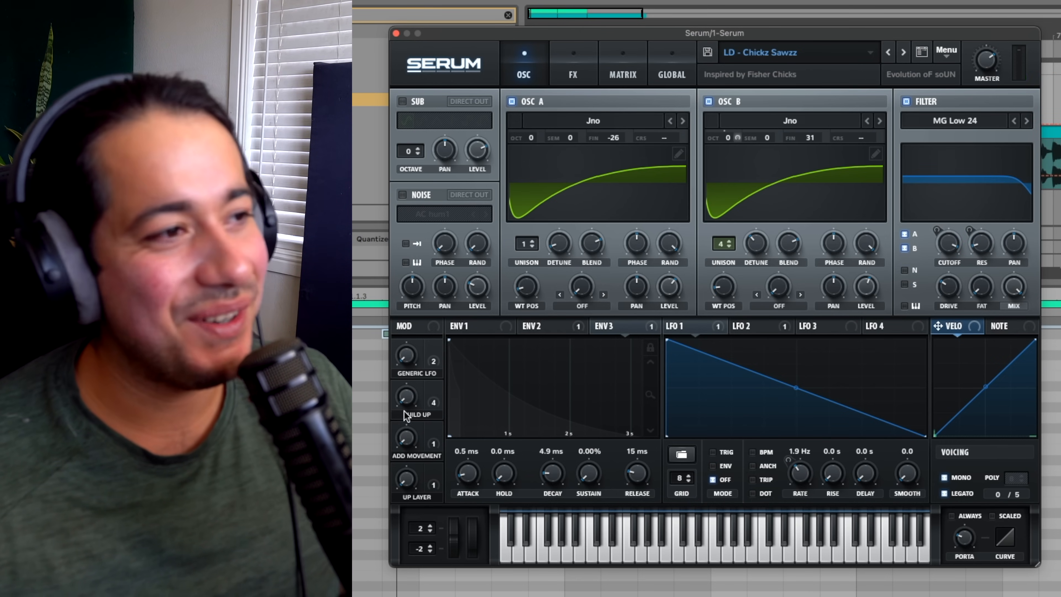
pyautogui.moveTo(404, 397)
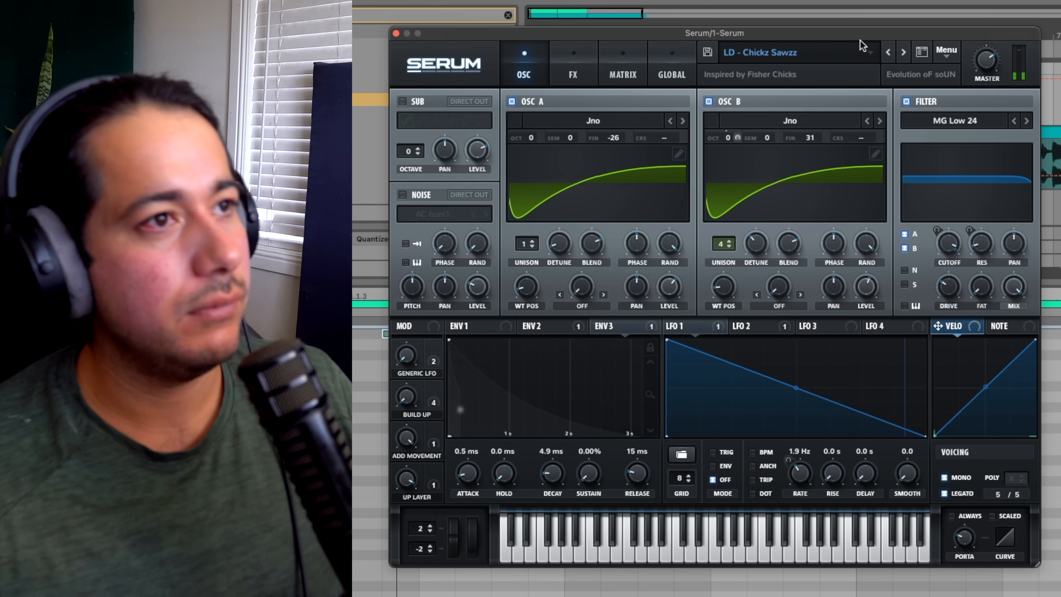
pyautogui.click(901, 53)
pyautogui.click(909, 280)
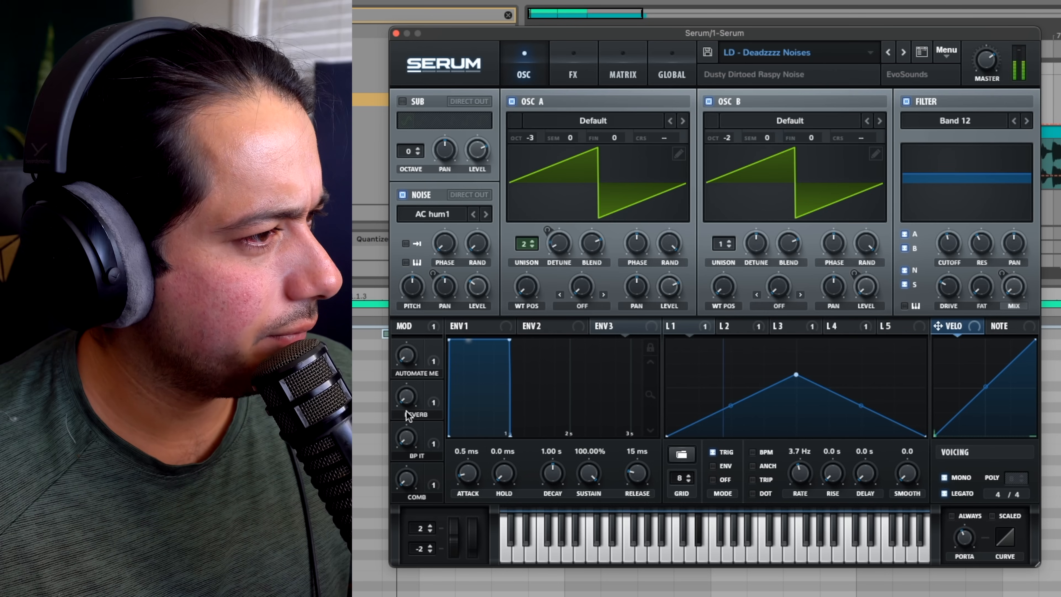
pyautogui.moveTo(416, 447); pyautogui.dragTo(456, 318)
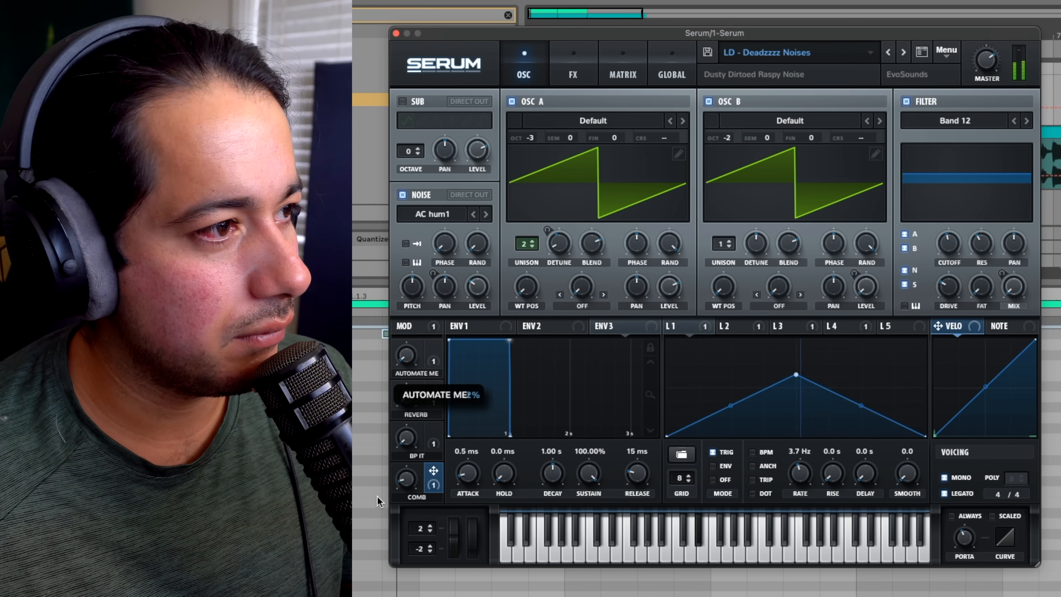
# Step through the lead presets from LD - Disconnected past LD - Freaky Chorus and LD - Kreamy Leads to LD - La Fiesta Empieza.
pyautogui.click(904, 52)
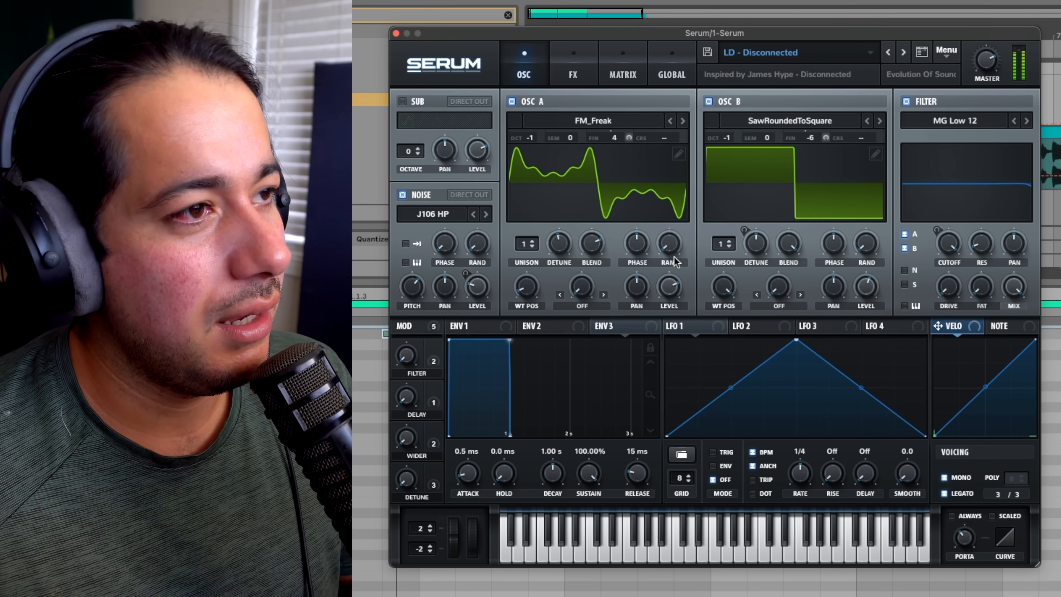
pyautogui.moveTo(475, 533); pyautogui.dragTo(476, 483)
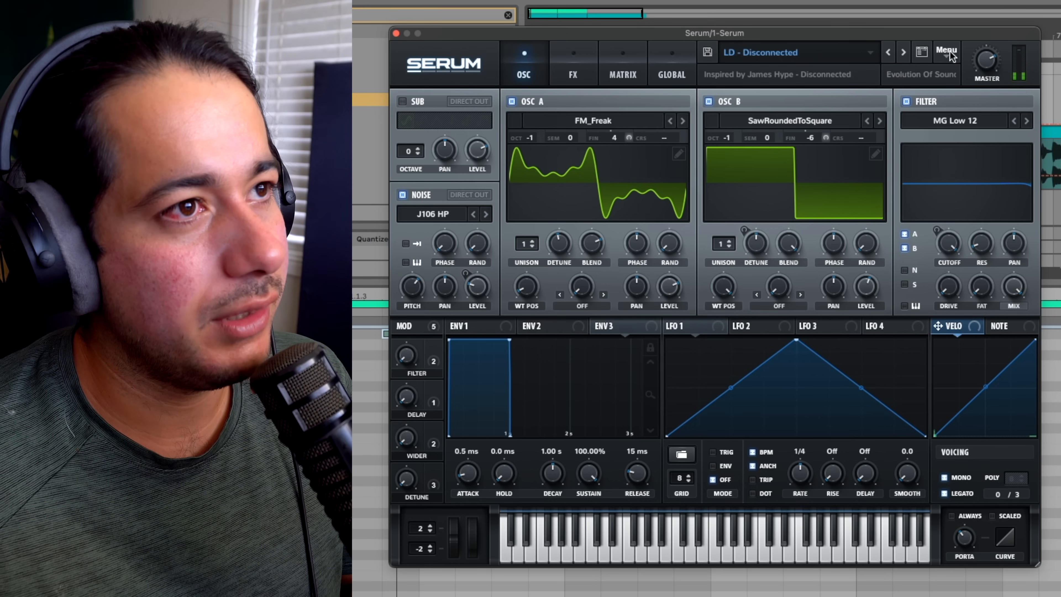
pyautogui.click(904, 53)
pyautogui.click(913, 280)
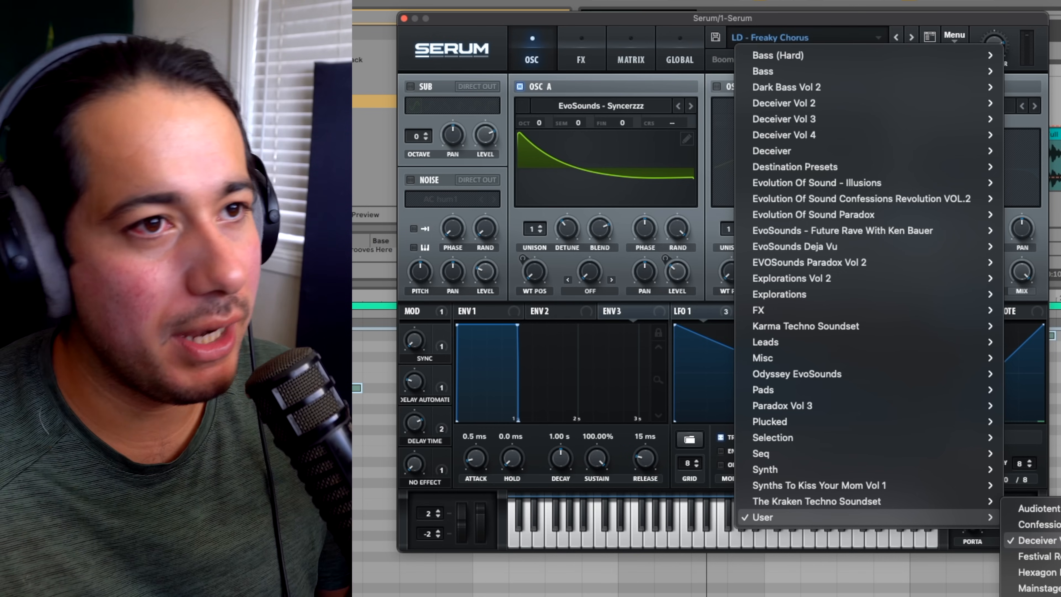
pyautogui.click(773, 250)
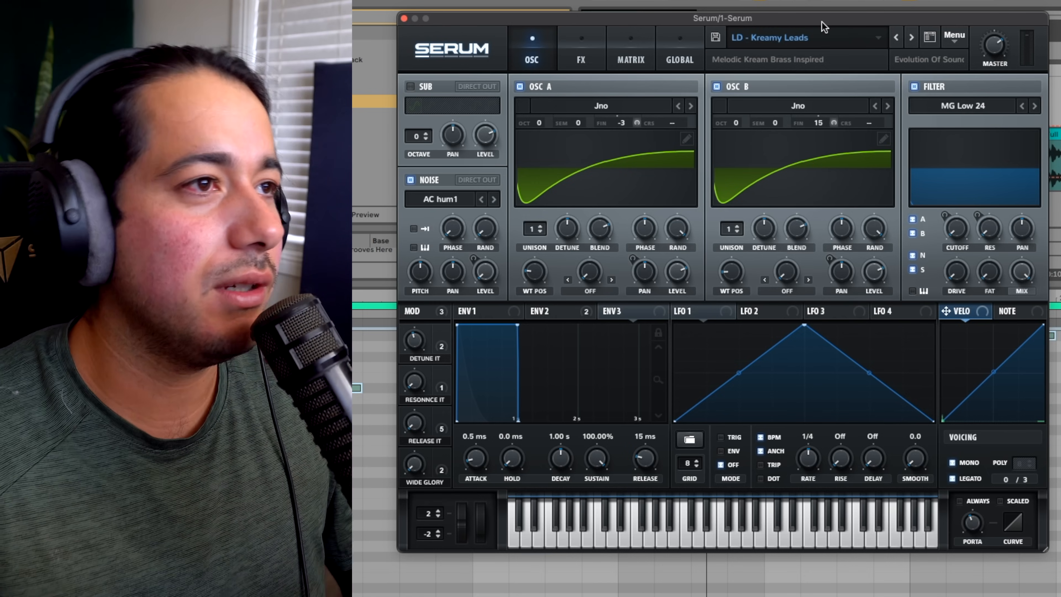
pyautogui.click(914, 38)
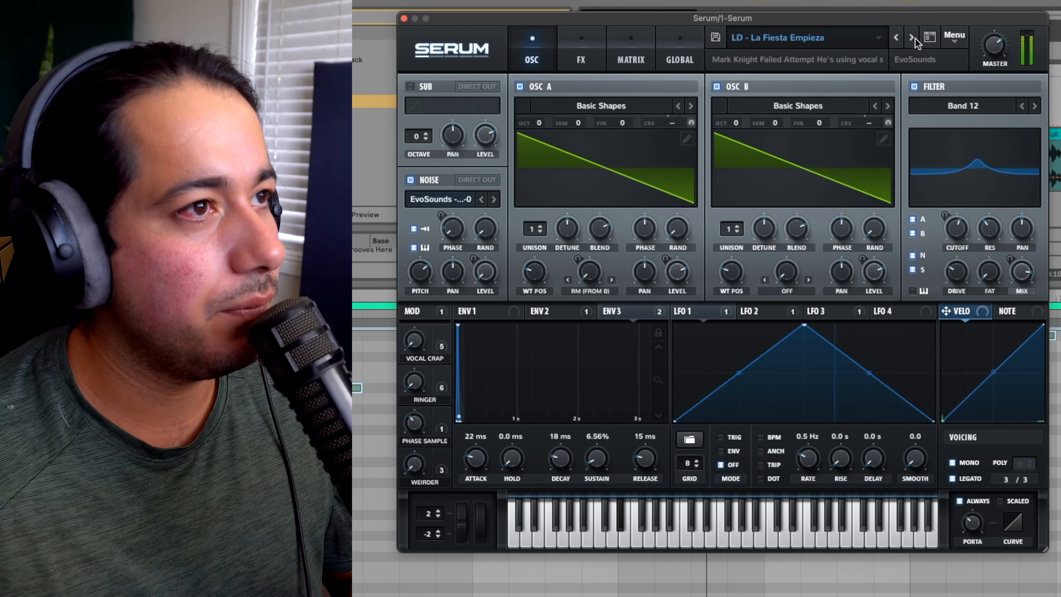
# Load LD - Left To Rightzzz and sweep its Open It and Different Waves macros during playback.
pyautogui.click(914, 38)
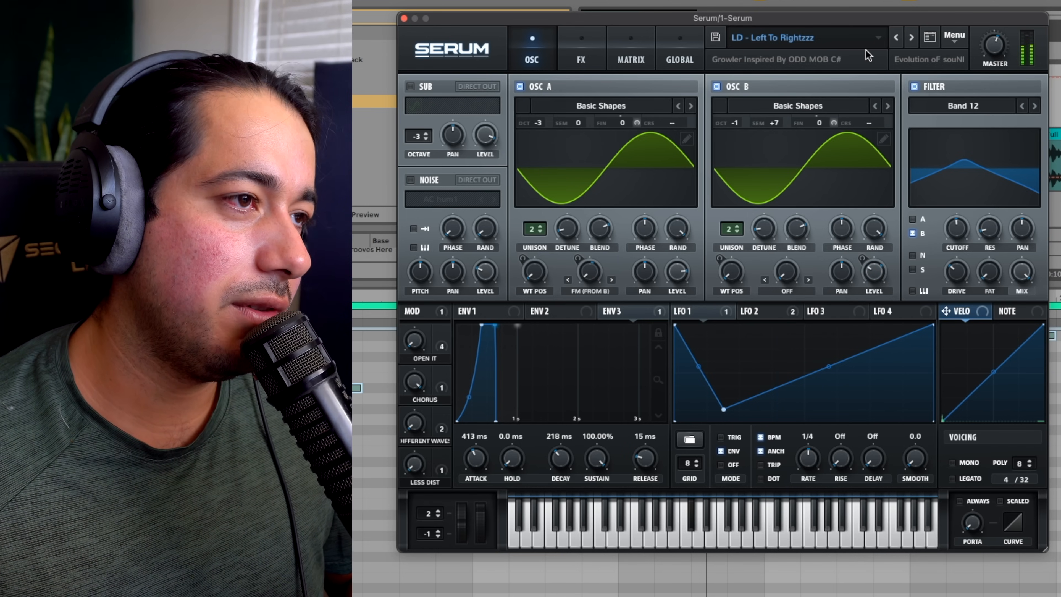
pyautogui.moveTo(415, 351)
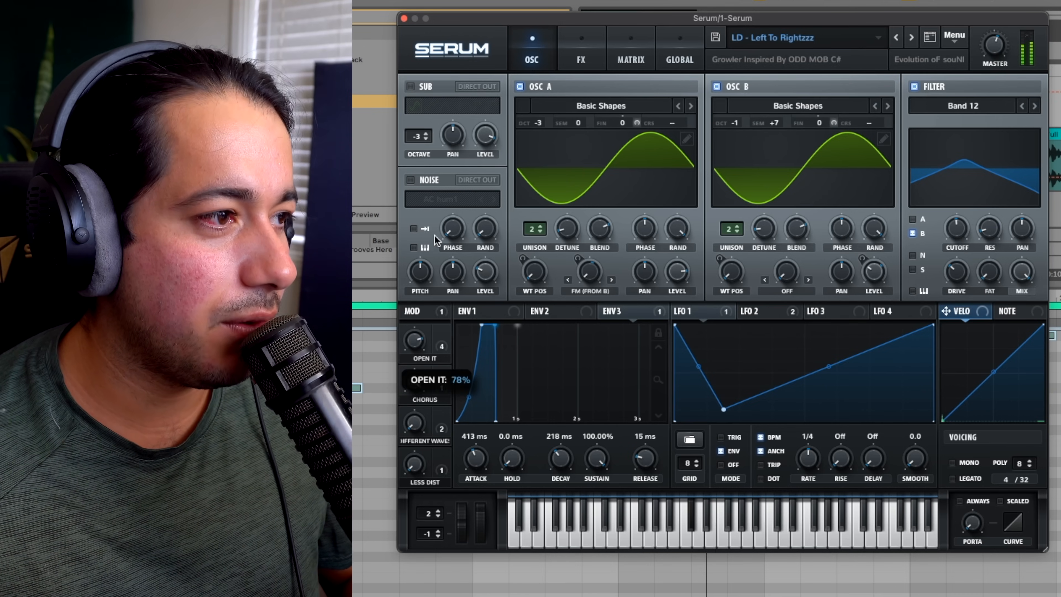
pyautogui.moveTo(422, 412); pyautogui.dragTo(446, 289)
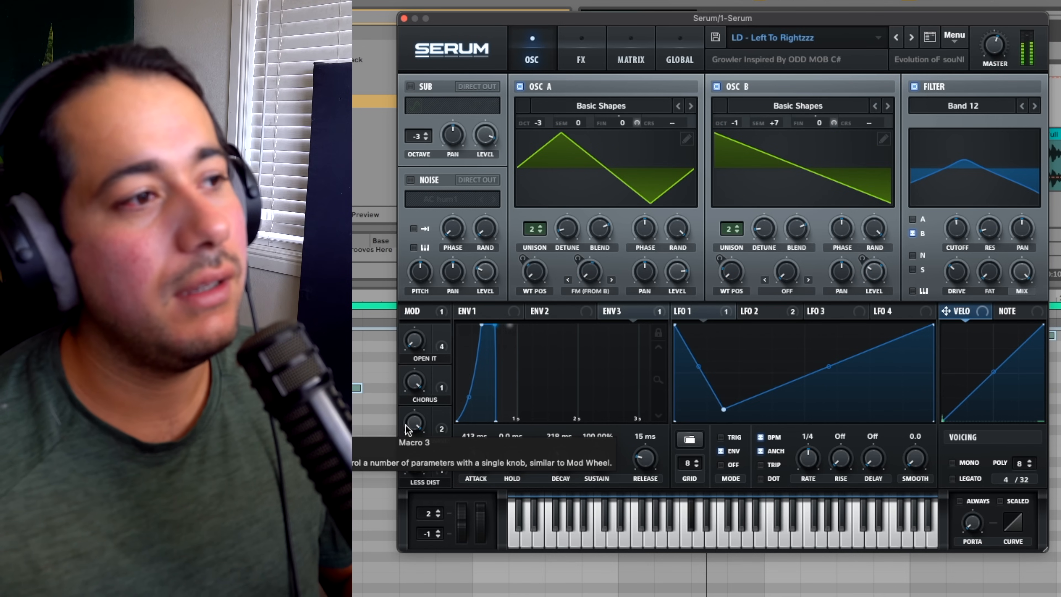
pyautogui.moveTo(408, 435); pyautogui.dragTo(432, 457)
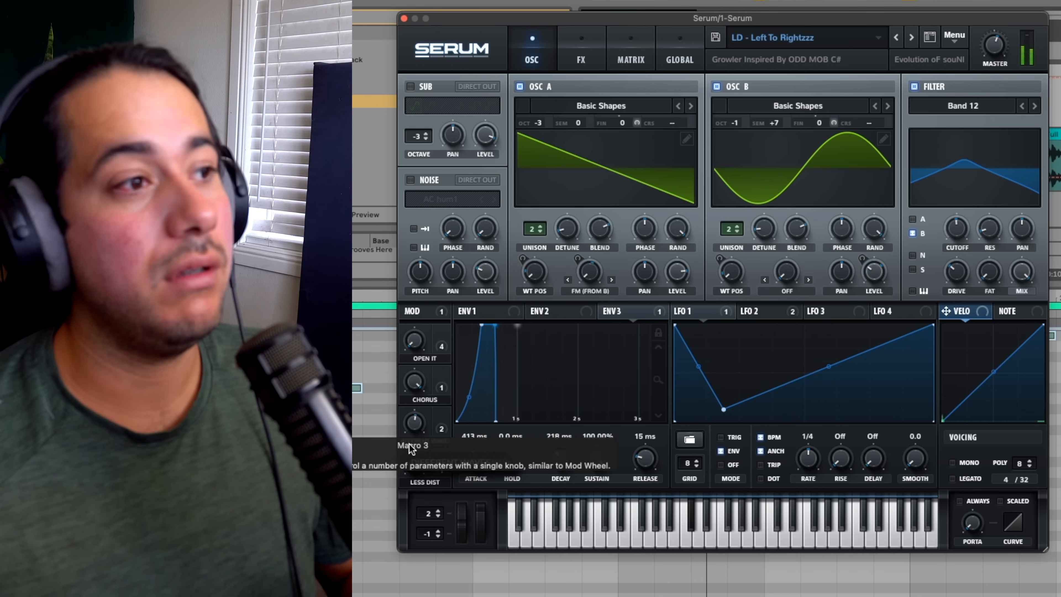
pyautogui.moveTo(414, 429); pyautogui.dragTo(413, 456)
# Audition LD - MAMI Chill, LD - Massive Trunk, LD - Maurice WEST'S Ride and LD - NOT About You in turn.
pyautogui.click(912, 37)
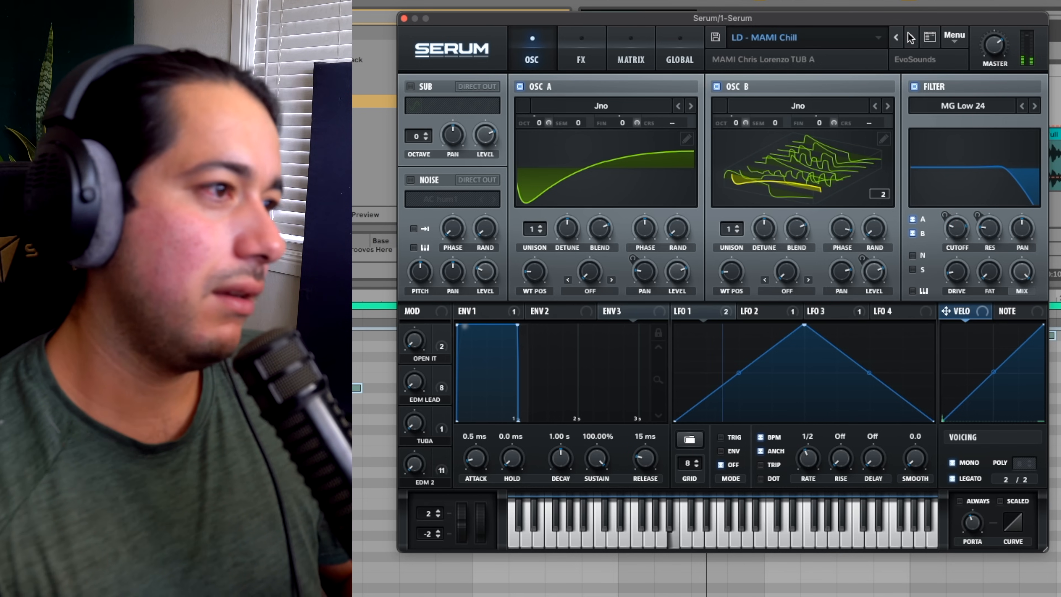
pyautogui.click(911, 37)
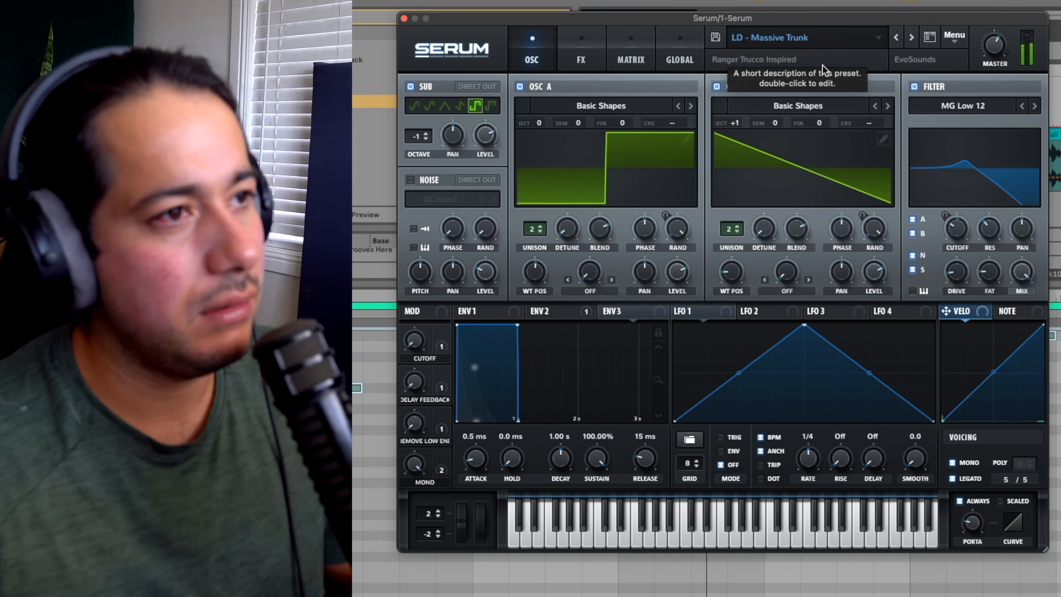
pyautogui.click(911, 38)
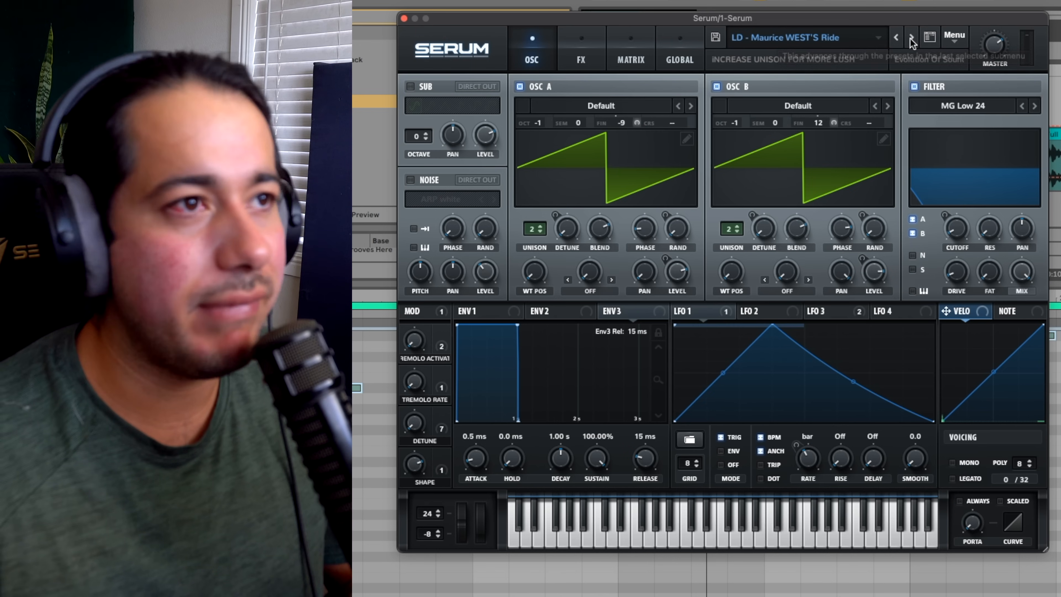
pyautogui.click(912, 38)
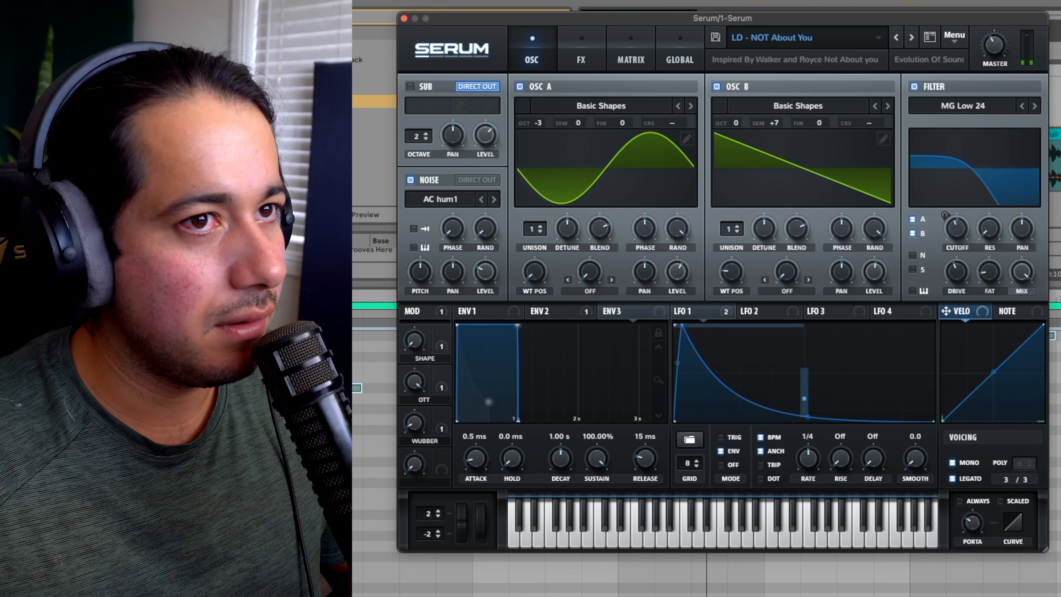
# Load the LD - Reese In Me Royce preset from the Deceiver Vol 5 user bank.
pyautogui.click(835, 37)
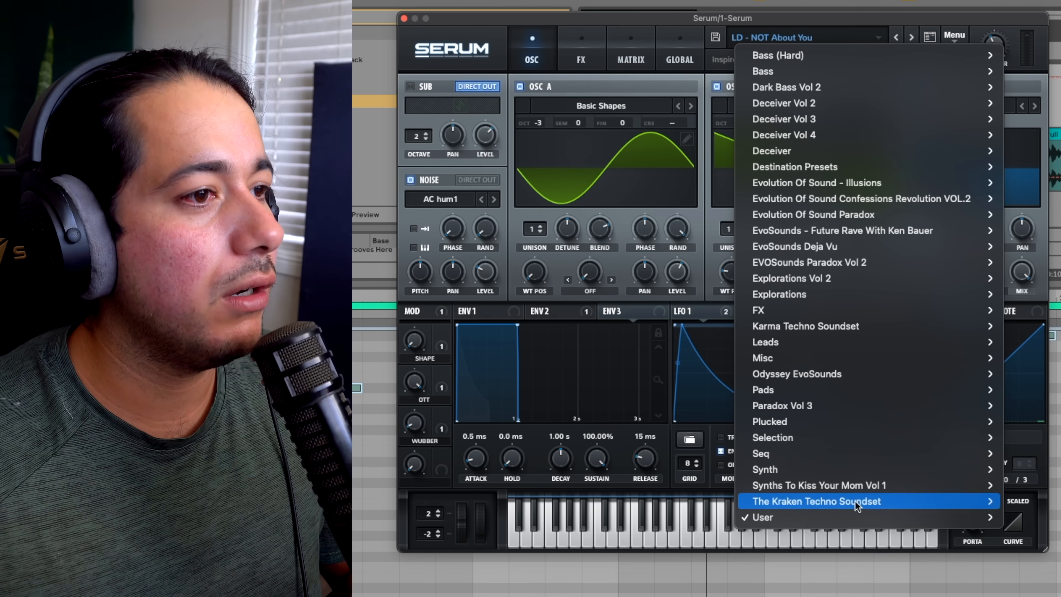
pyautogui.moveTo(857, 518)
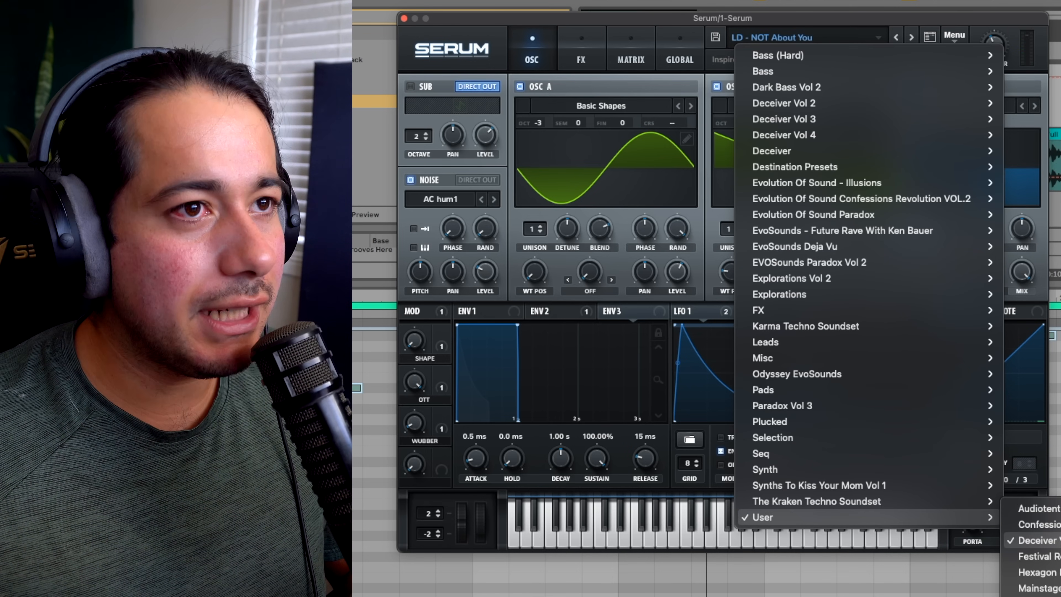
pyautogui.click(1057, 541)
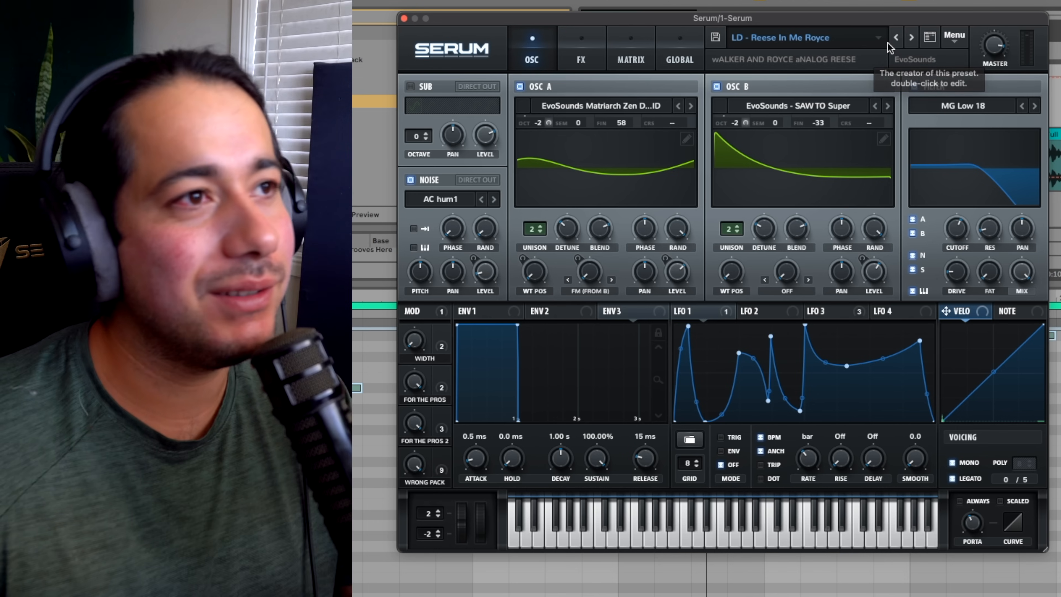
# Advance through the lead presets to LD - Resonance Sh!t and LD - Sassy Brassy Growlers.
pyautogui.click(854, 39)
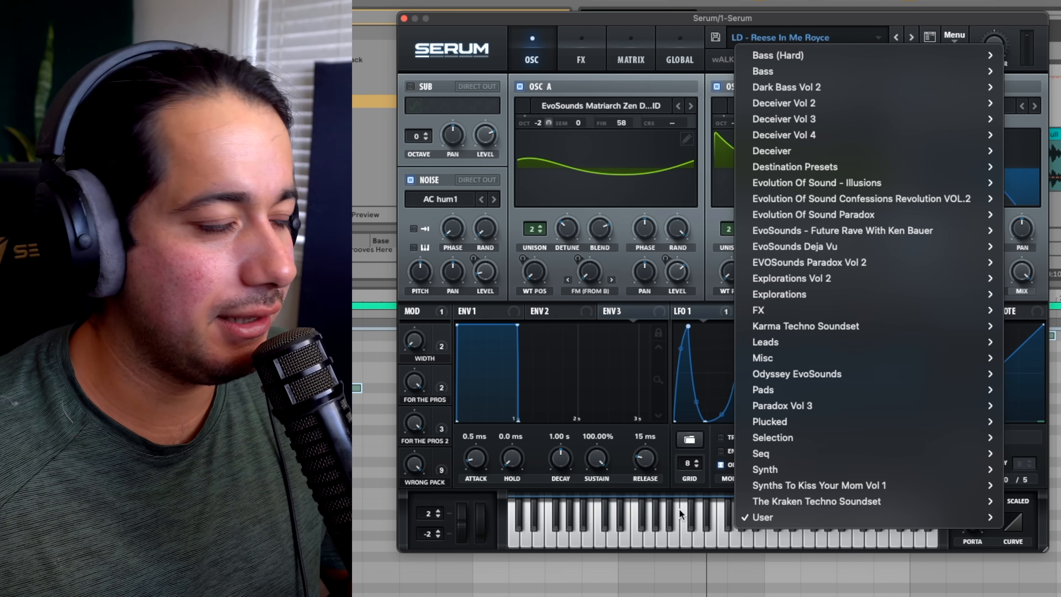
pyautogui.click(680, 514)
pyautogui.click(912, 38)
pyautogui.click(921, 268)
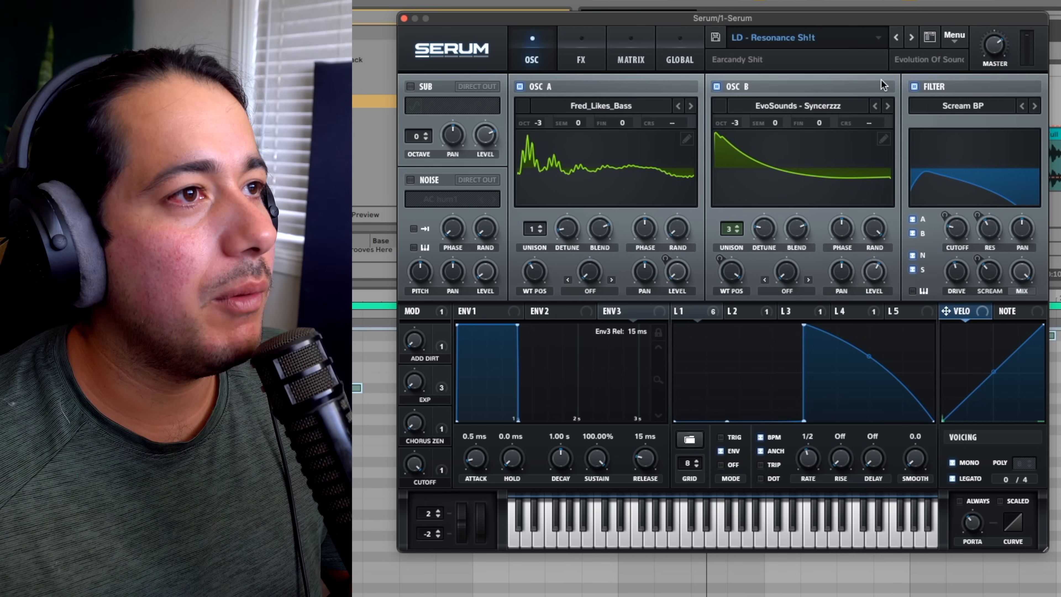
pyautogui.click(912, 38)
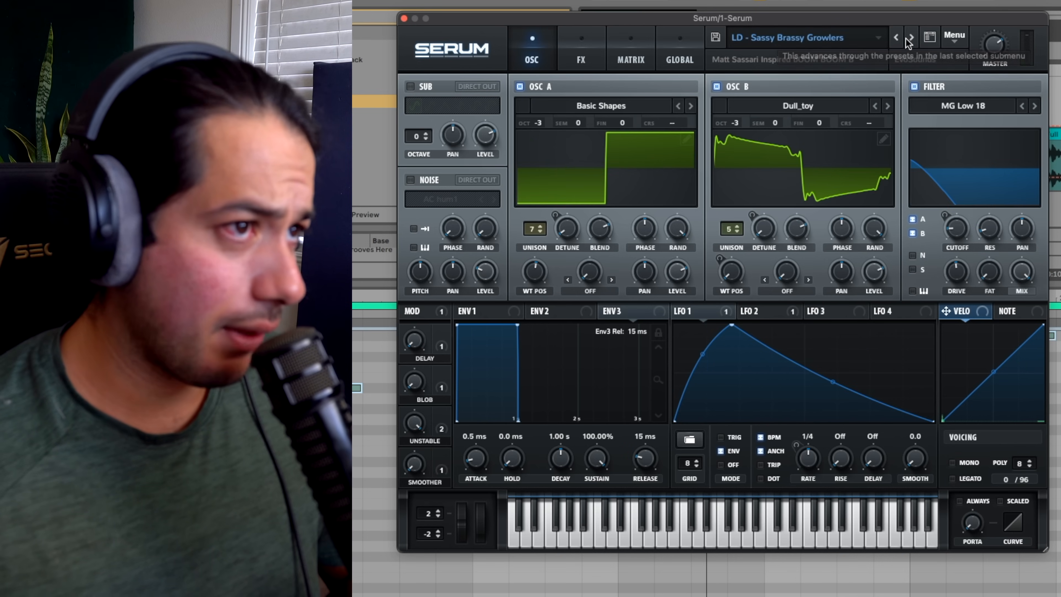
# Load LD - ZOF Octaver from the Deceiver Vol 5 user bank and listen to it.
pyautogui.click(876, 38)
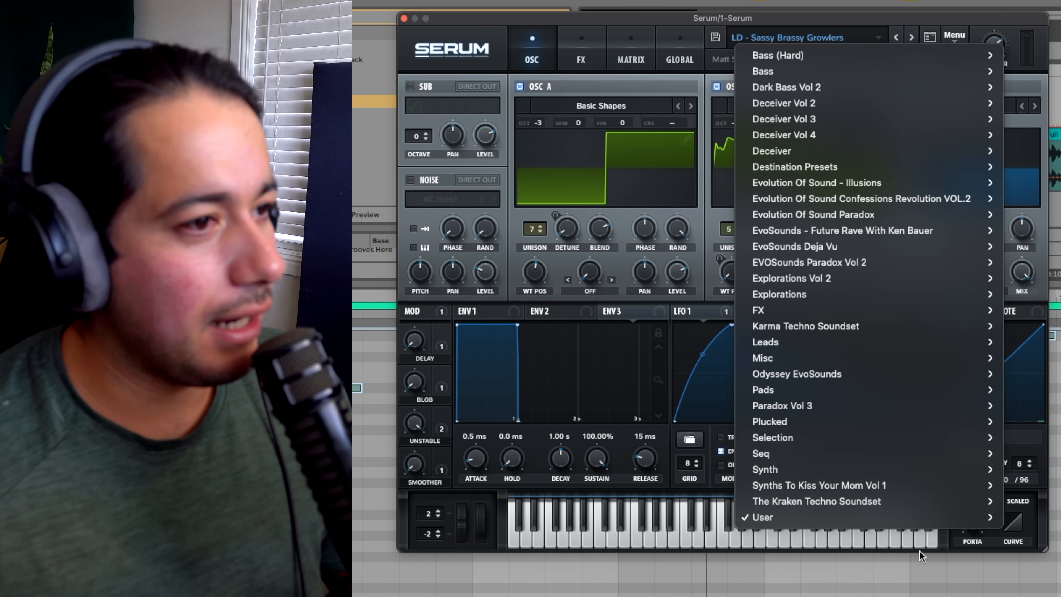
pyautogui.moveTo(918, 523)
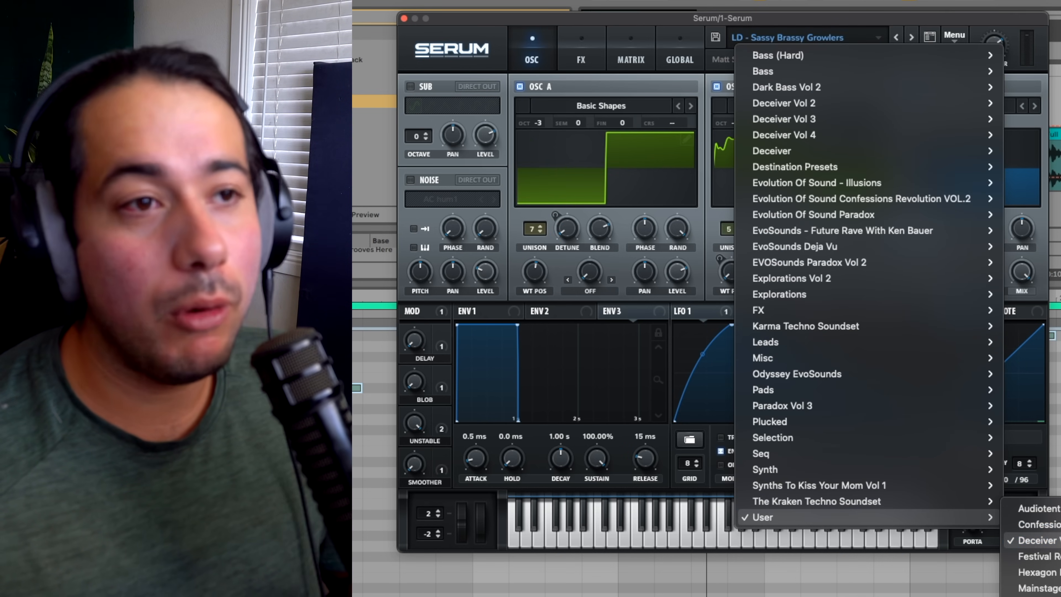
pyautogui.scroll(-15, 818, 485)
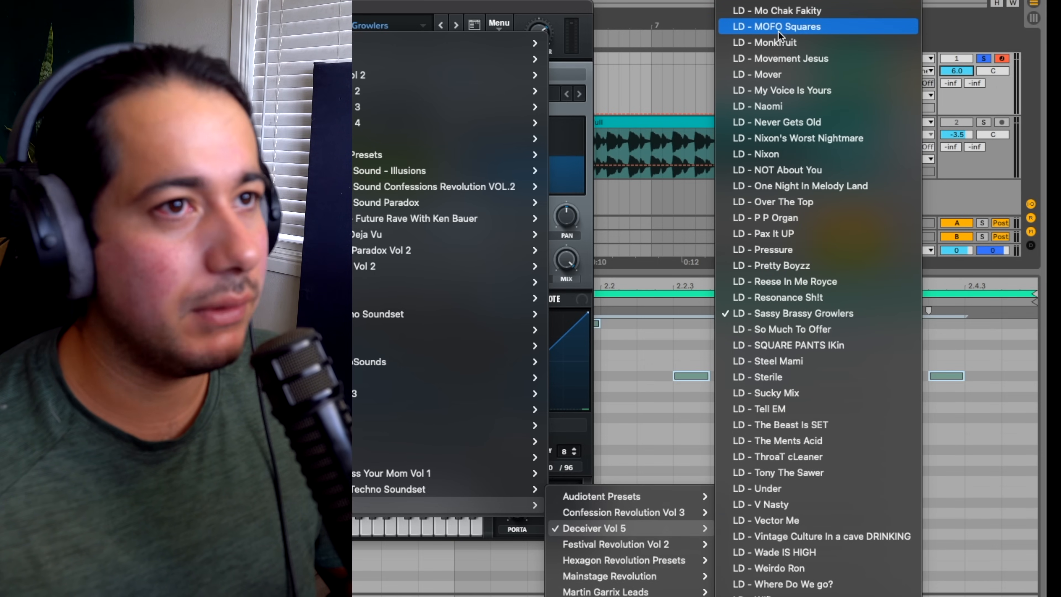
pyautogui.scroll(-4, 770, 32)
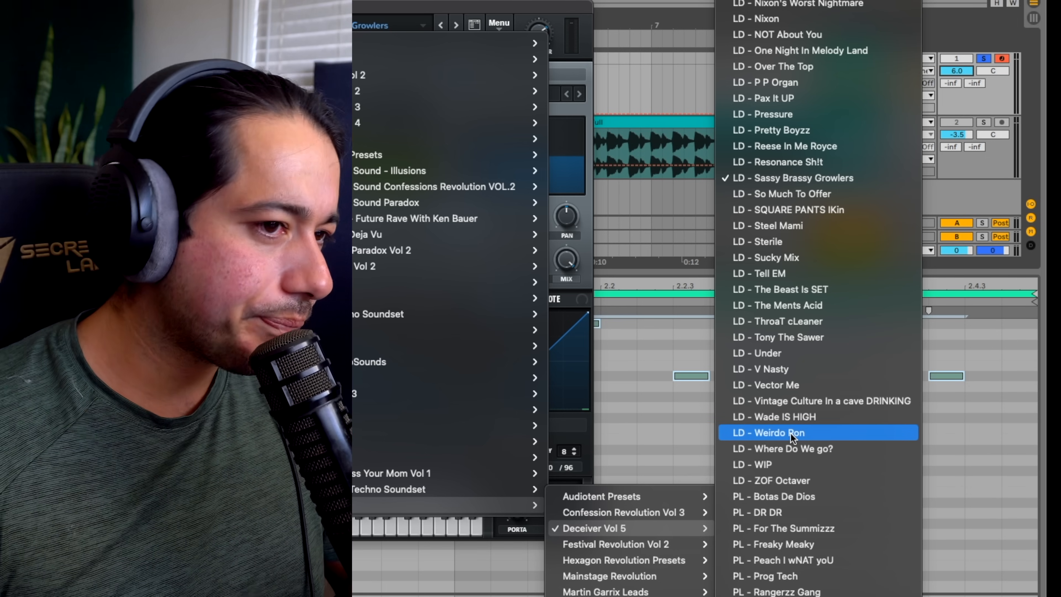
pyautogui.click(805, 478)
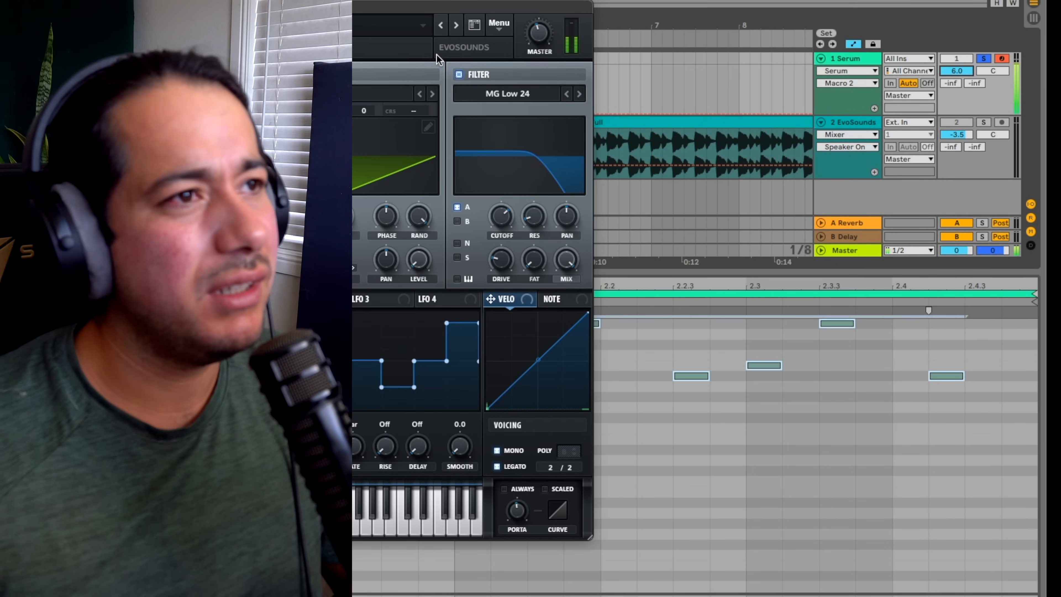
# Load the LD - Over The Top arp preset from the Deceiver Vol 5 user bank.
pyautogui.click(406, 29)
pyautogui.moveTo(502, 505)
pyautogui.moveTo(622, 531)
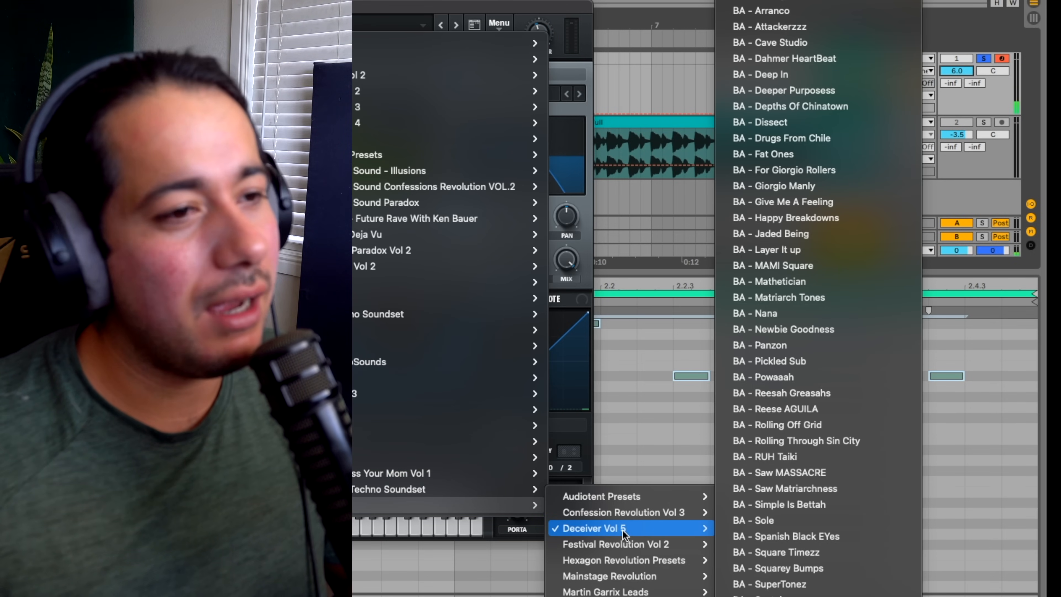
pyautogui.scroll(-20, 803, 495)
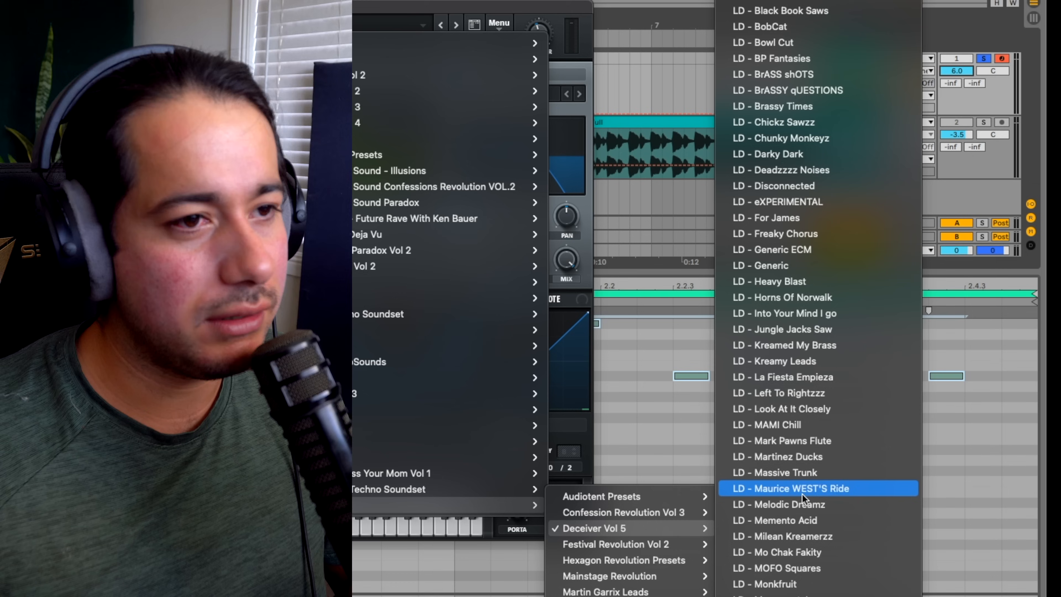
pyautogui.scroll(-15, 802, 494)
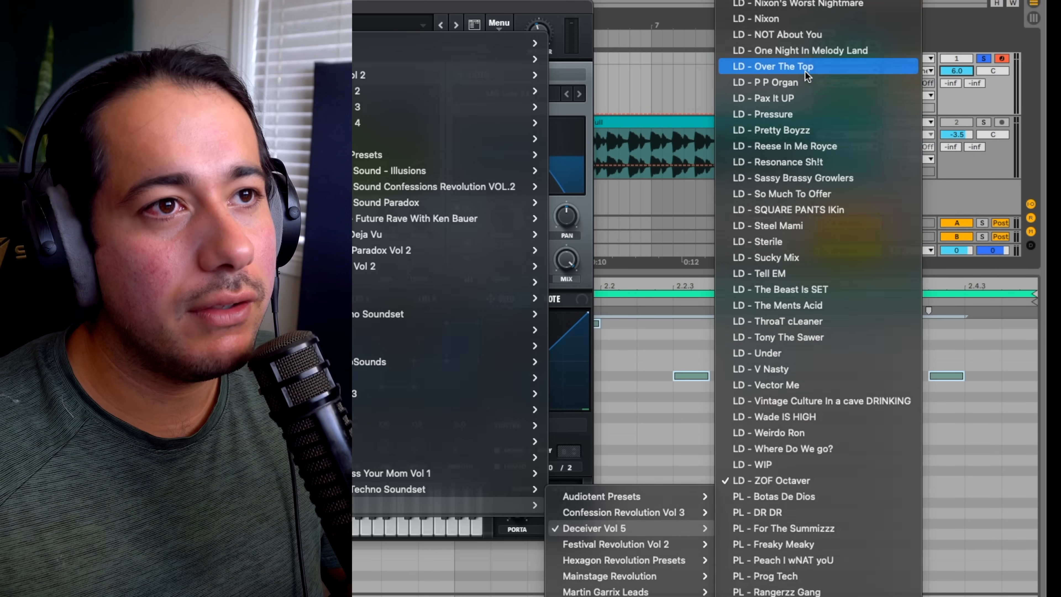
pyautogui.click(805, 68)
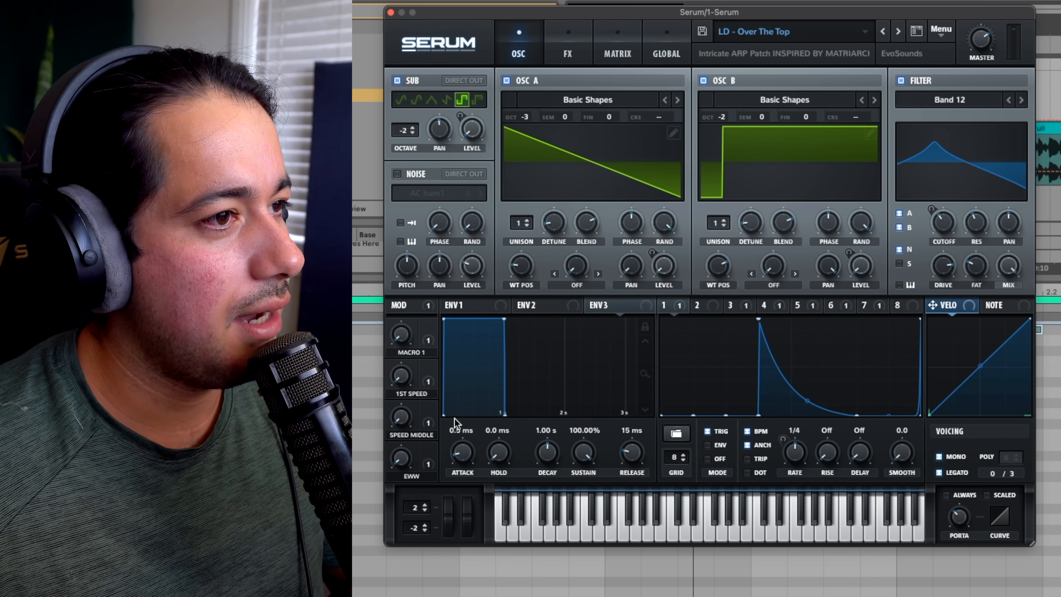
# Examine the shapes of LFO 5 and LFO 1 in LD - Over The Top and the levels they modulate.
pyautogui.click(743, 307)
pyautogui.click(797, 306)
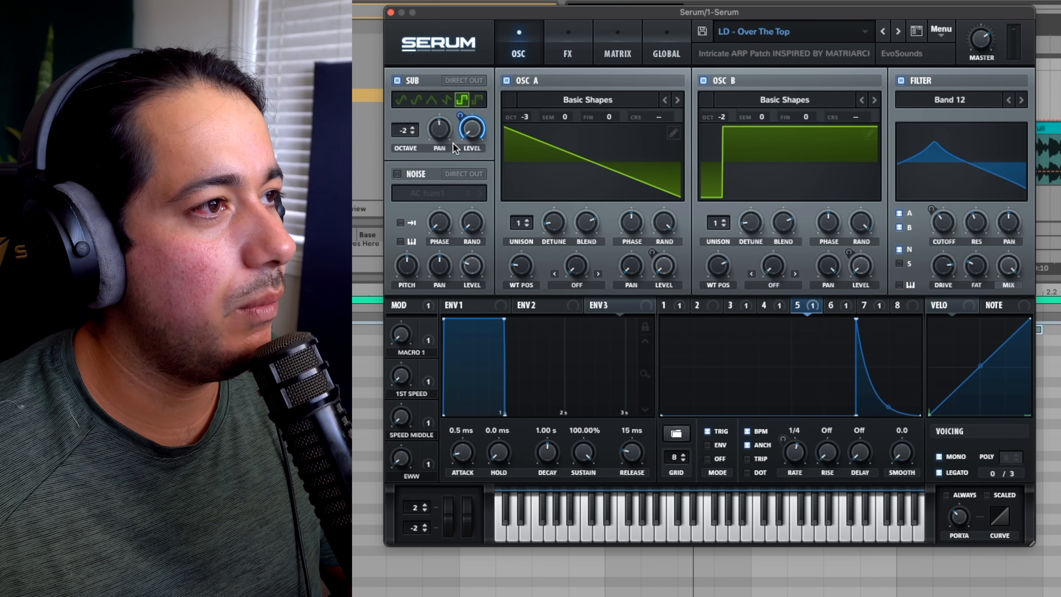
pyautogui.click(664, 306)
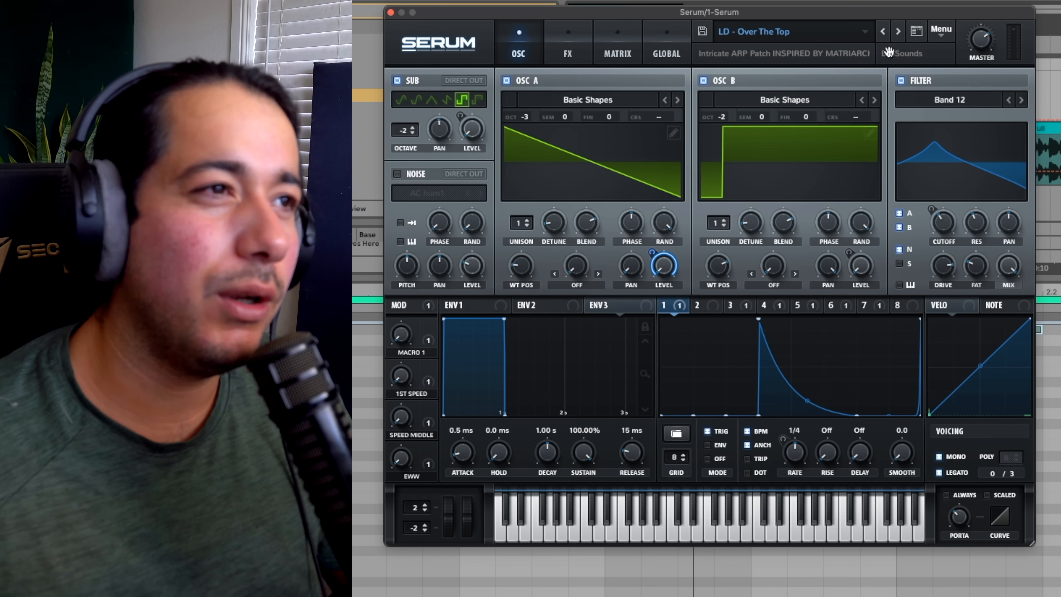
# Audition PL - Rangerzz Gang, PL - Romero Raw Filmzzz, PL - SAW Vocalizer and PL - Strutting ODD MAN, raising the last one's Ring That Man macro.
pyautogui.click(854, 30)
pyautogui.moveTo(974, 511)
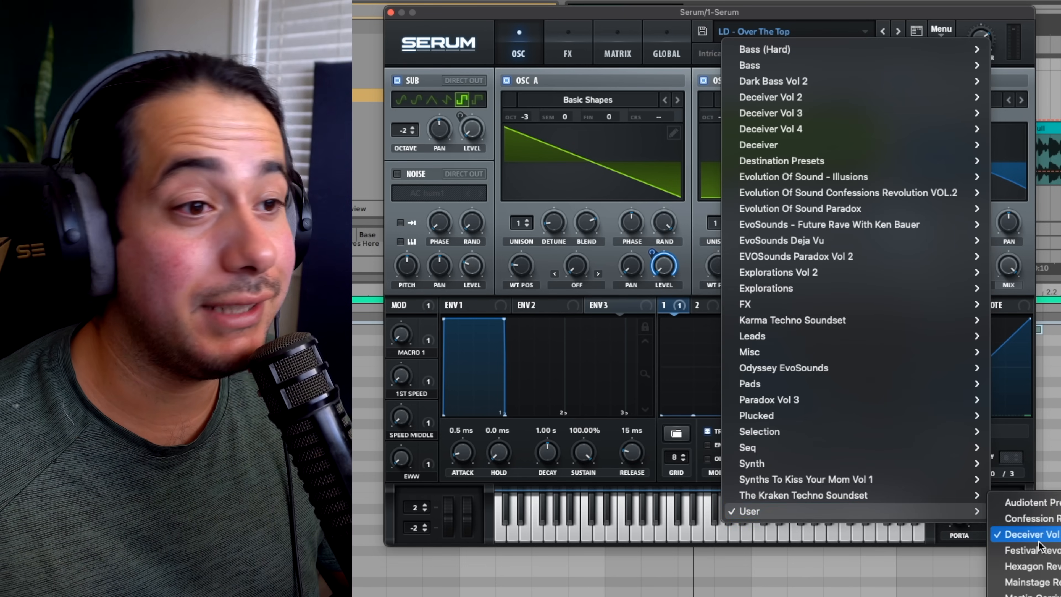
pyautogui.click(898, 31)
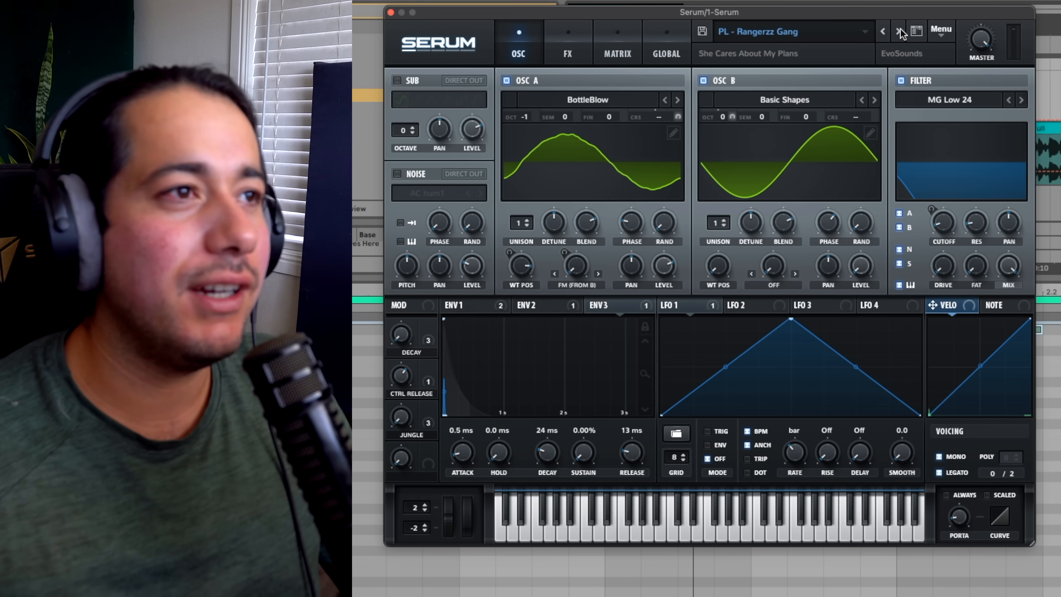
pyautogui.click(900, 30)
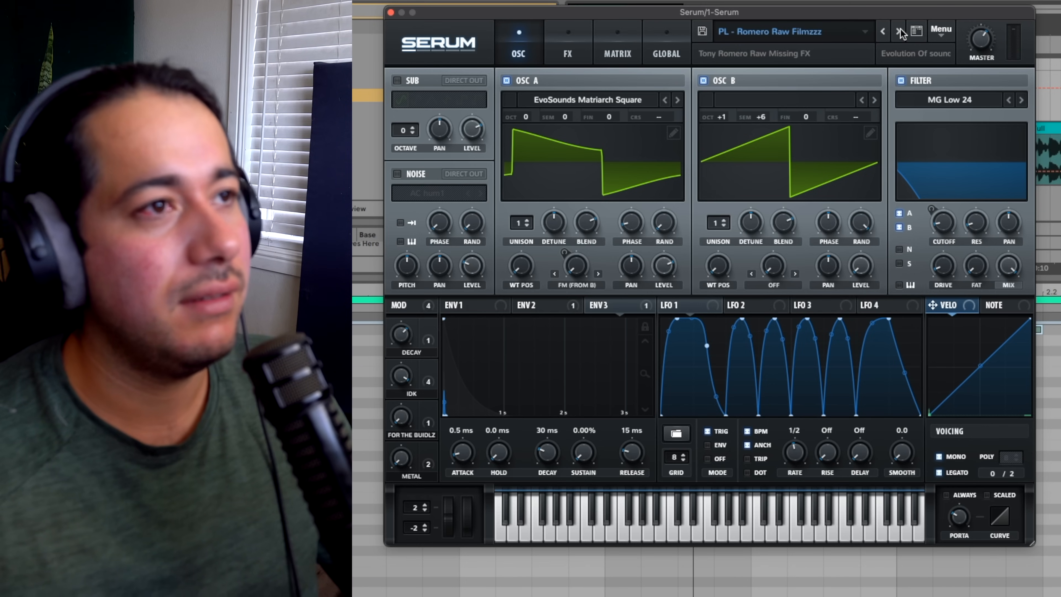
pyautogui.click(900, 30)
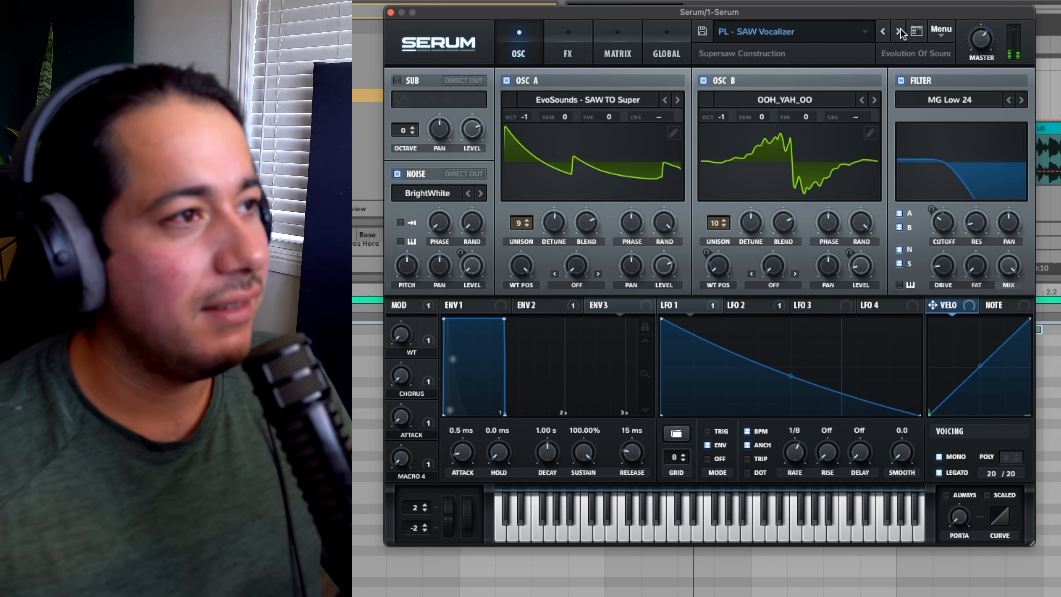
pyautogui.click(900, 31)
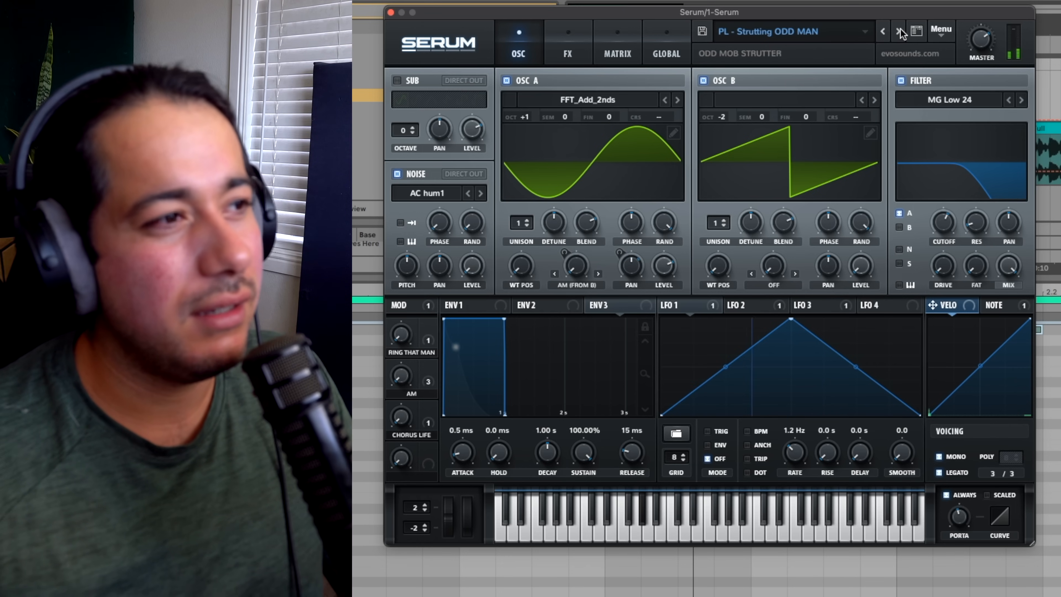
pyautogui.moveTo(400, 334); pyautogui.dragTo(406, 255)
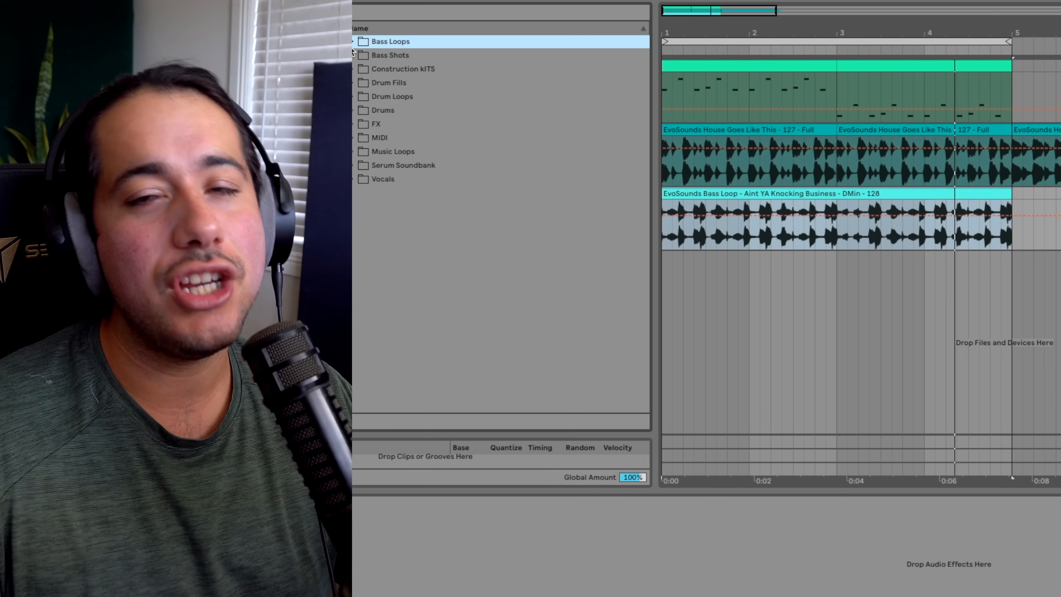
# Place the Aint YA Knocking Business sample from the Bass Loops folder at bar 1 of the bass loop track and play it.
pyautogui.click(352, 49)
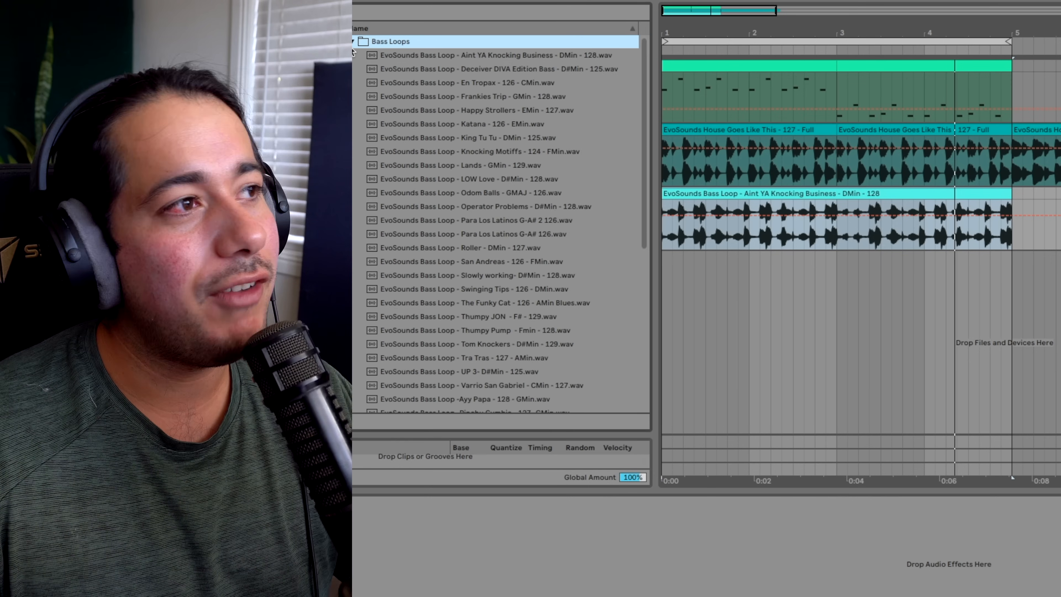
pyautogui.press('Down')
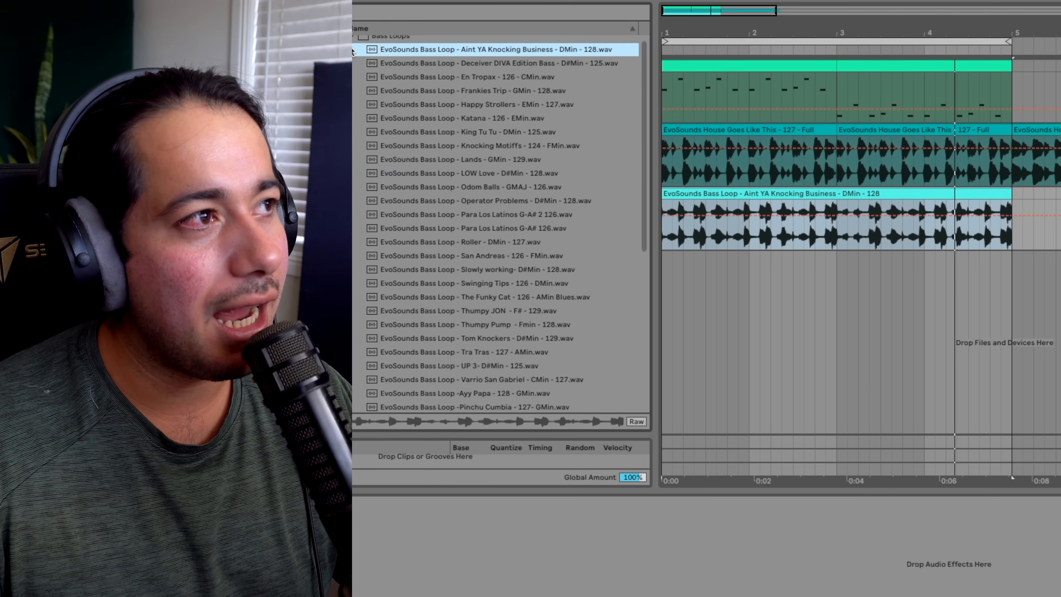
pyautogui.click(353, 40)
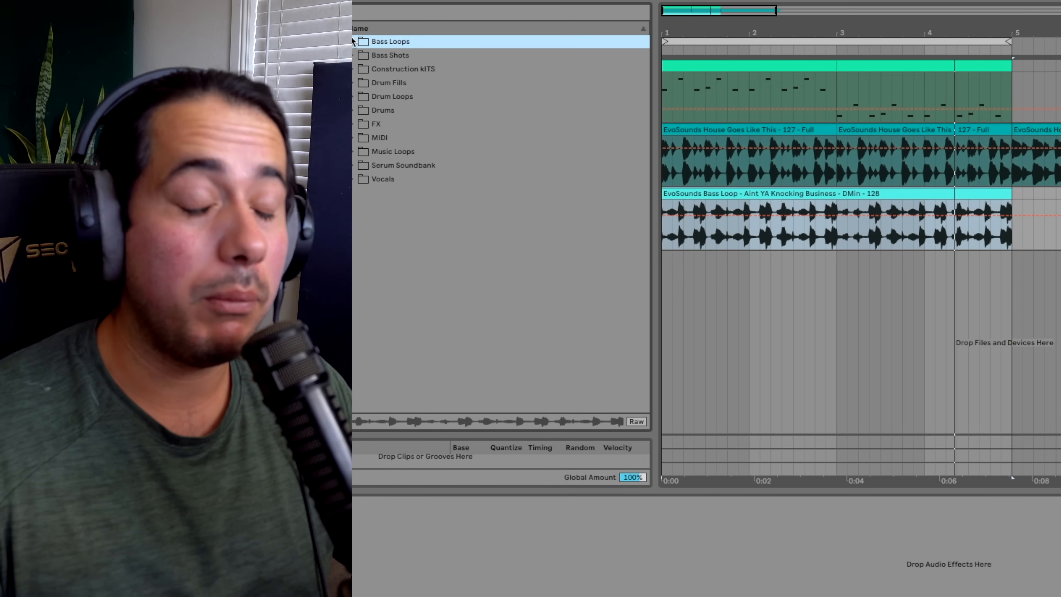
pyautogui.click(353, 41)
pyautogui.click(446, 59)
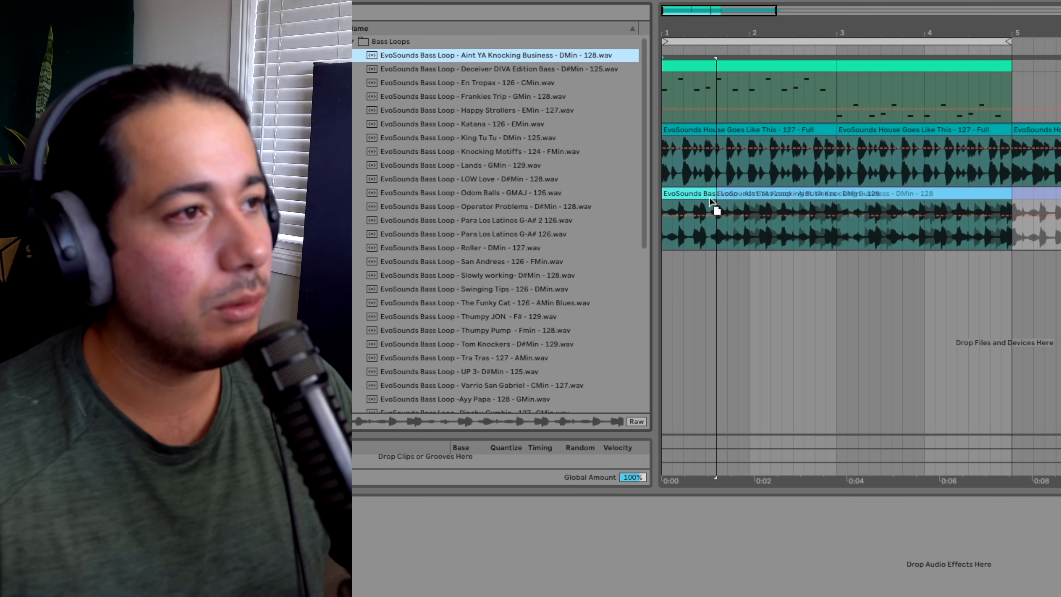
pyautogui.click(664, 211)
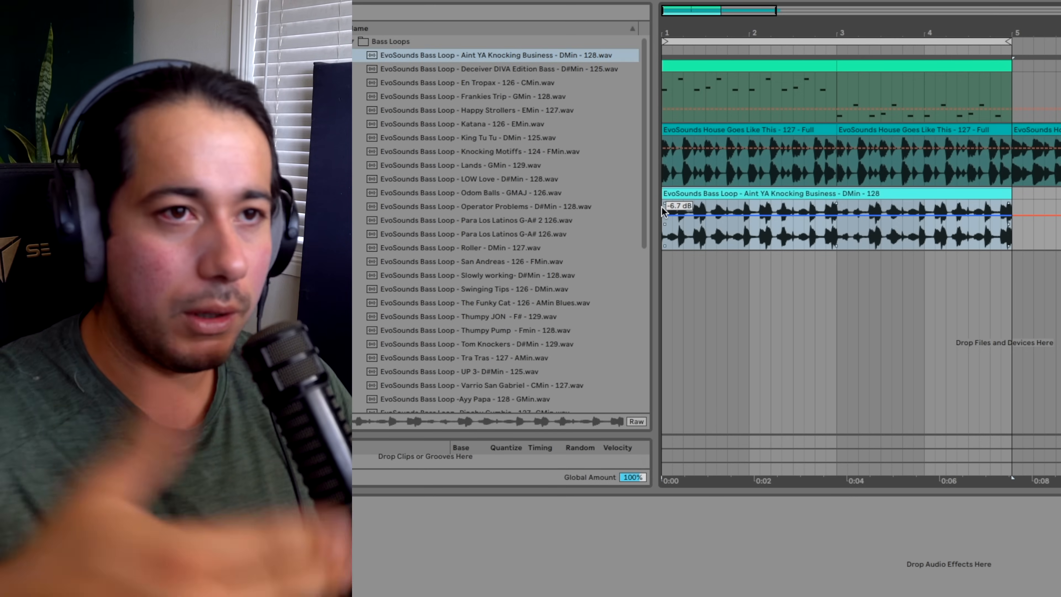
pyautogui.press('space')
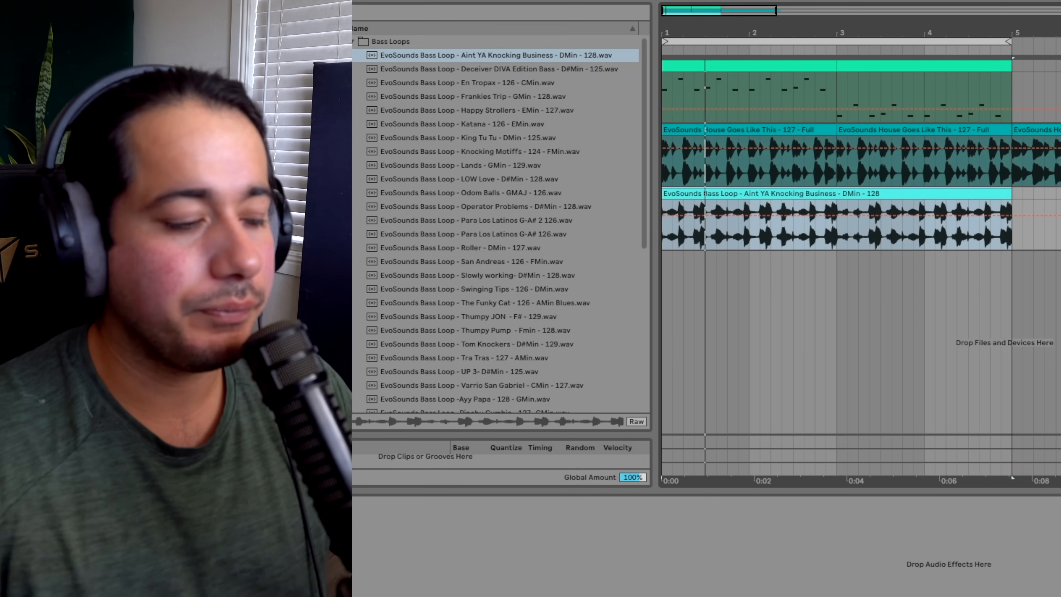
# Audition Deceiver DIVA Edition Bass at bar 1 with a duplicate after it, and replace it with En Tropax and Frankies Trip in turn.
pyautogui.moveTo(497, 69); pyautogui.dragTo(665, 214)
pyautogui.hotkey('ctrl', 'd')
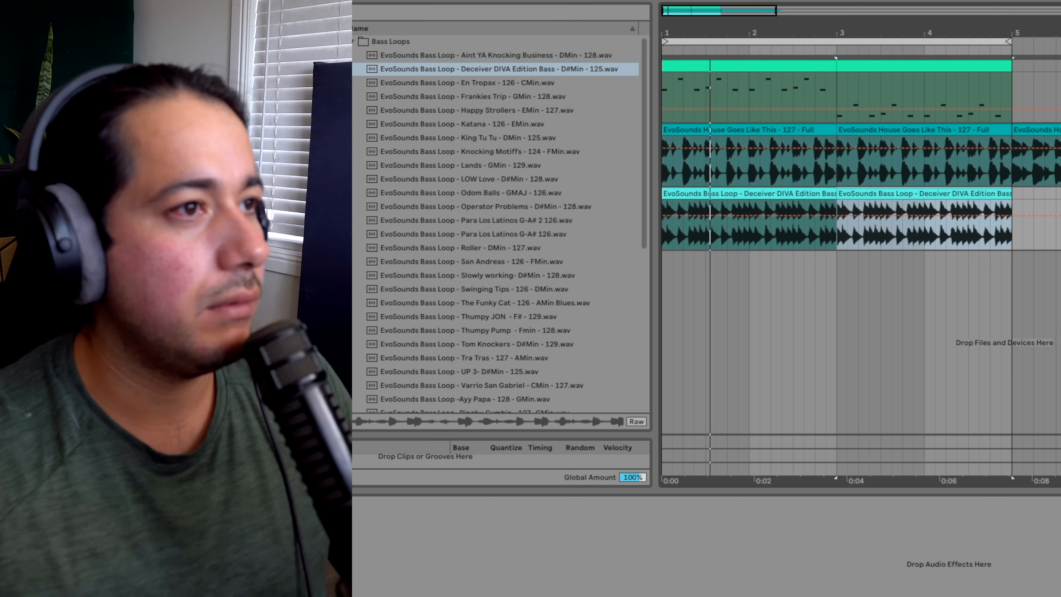
pyautogui.moveTo(460, 82); pyautogui.dragTo(666, 207)
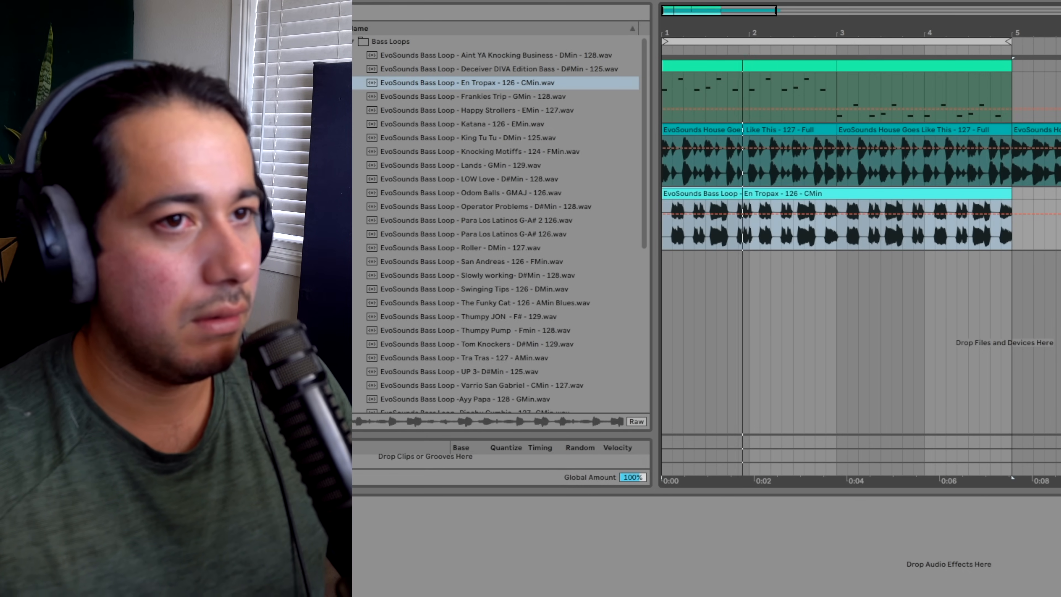
pyautogui.moveTo(518, 99); pyautogui.dragTo(665, 216)
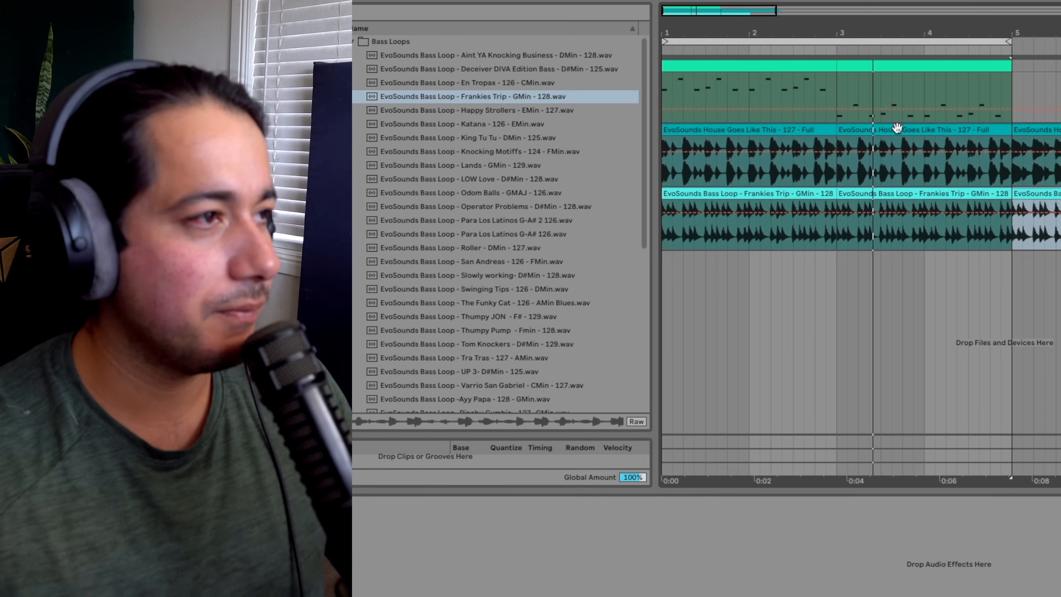
# Replace the bar 1 bass loop with Knocking Motiffs, Lands and LOW Love in turn, duplicating Lands to fill the loop.
pyautogui.moveTo(508, 151); pyautogui.dragTo(667, 226)
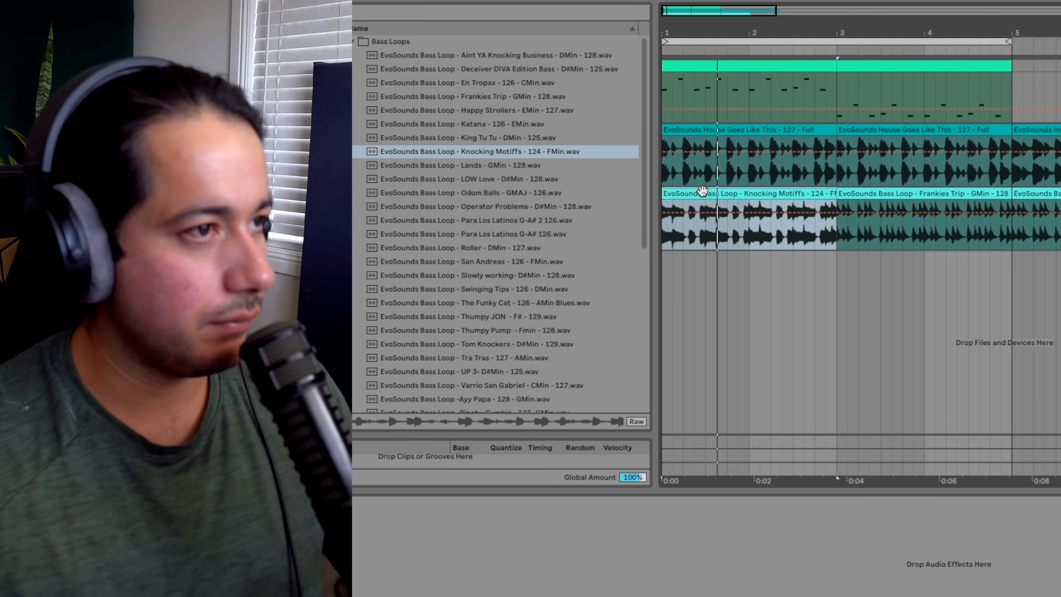
pyautogui.moveTo(488, 168); pyautogui.dragTo(664, 214)
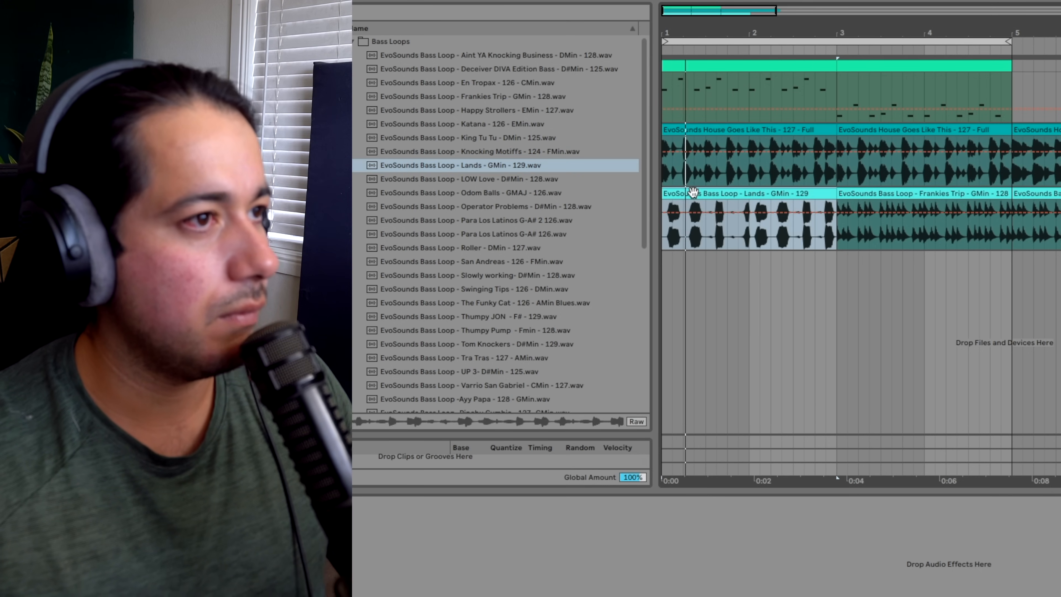
pyautogui.hotkey('ctrl', 'd')
pyautogui.moveTo(446, 178); pyautogui.dragTo(668, 213)
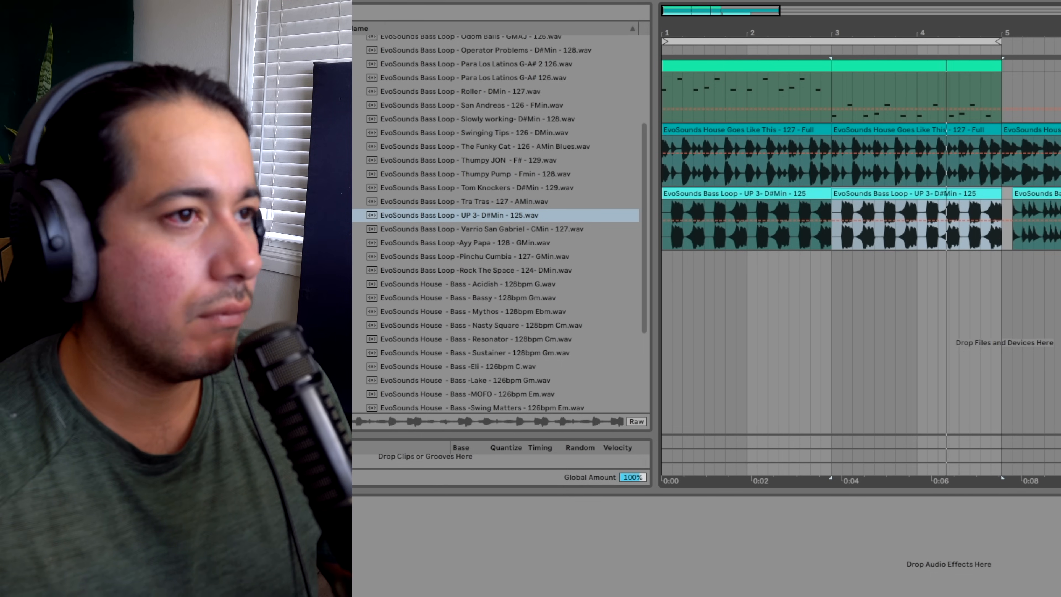
# Raise the drum loop track's volume to -5.6 dB and raise the bass loop track's volume slightly in the mixer.
pyautogui.press('Tab')
pyautogui.moveTo(781, 329); pyautogui.dragTo(781, 323)
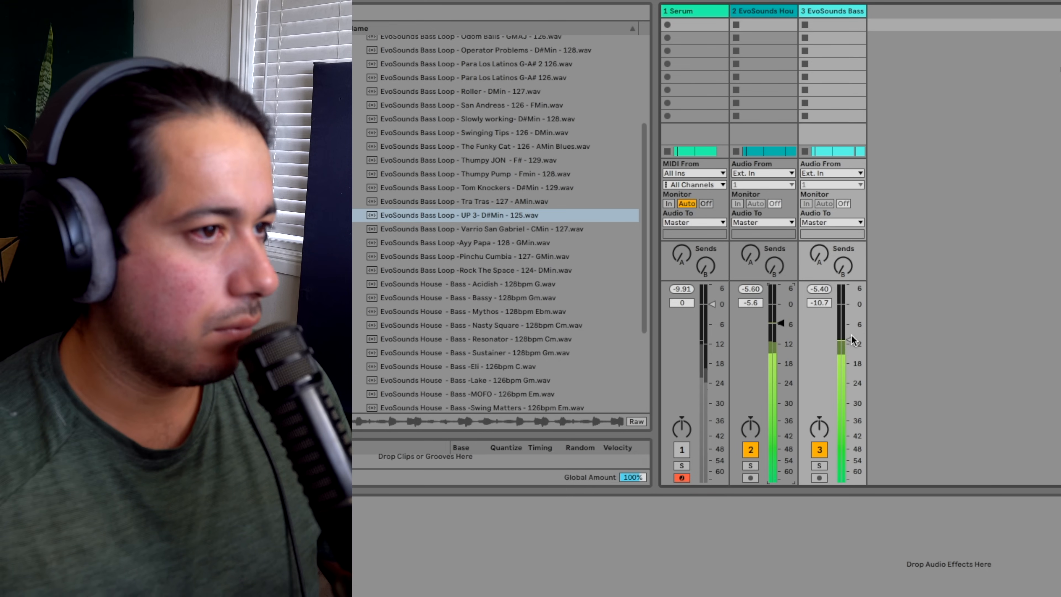
pyautogui.moveTo(851, 340); pyautogui.dragTo(850, 335)
pyautogui.press('Tab')
# Replace the bar 1 bass loop with Varrio San Gabriel, preview Rock The Space, and replace the loop with Bass - Acidish.
pyautogui.moveTo(485, 233); pyautogui.dragTo(696, 192)
pyautogui.click(481, 270)
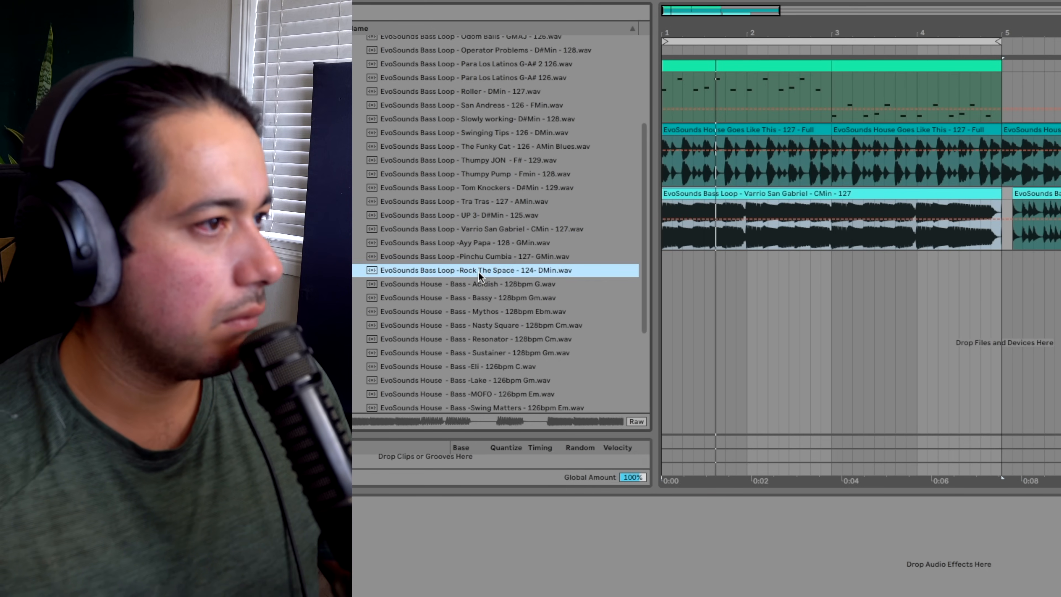
pyautogui.click(482, 284)
pyautogui.scroll(-2, 481, 287)
pyautogui.doubleClick(494, 202)
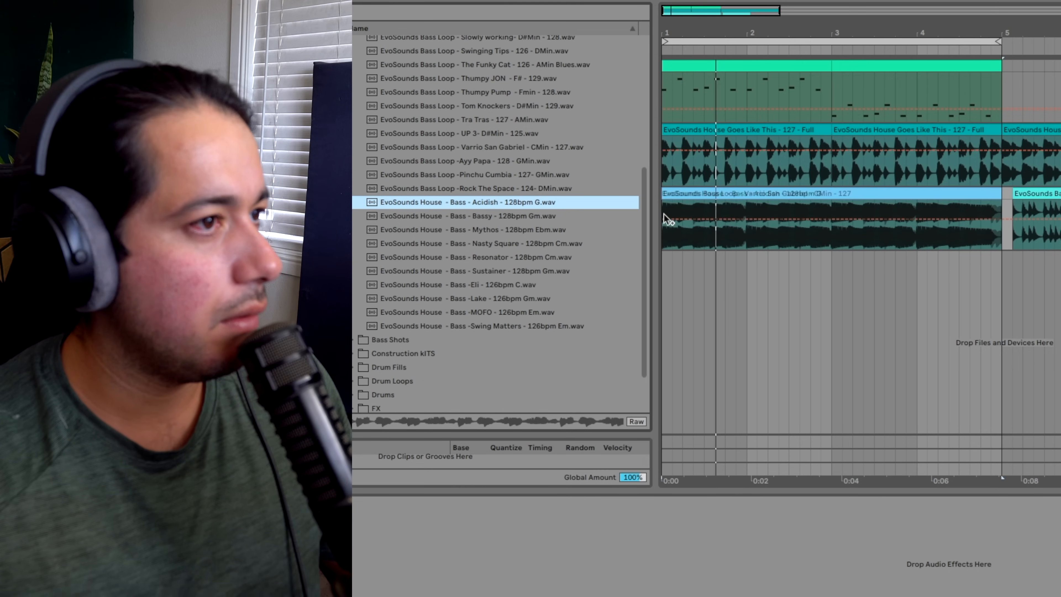
# Open the Top Loops folder in Drum Loops and audition 808 Hatter, Simple Fat TOM, Future Jungle Sounds, Clown, Grandpas Vinyl and Henlo Fren.
pyautogui.scroll(8, 371, 139)
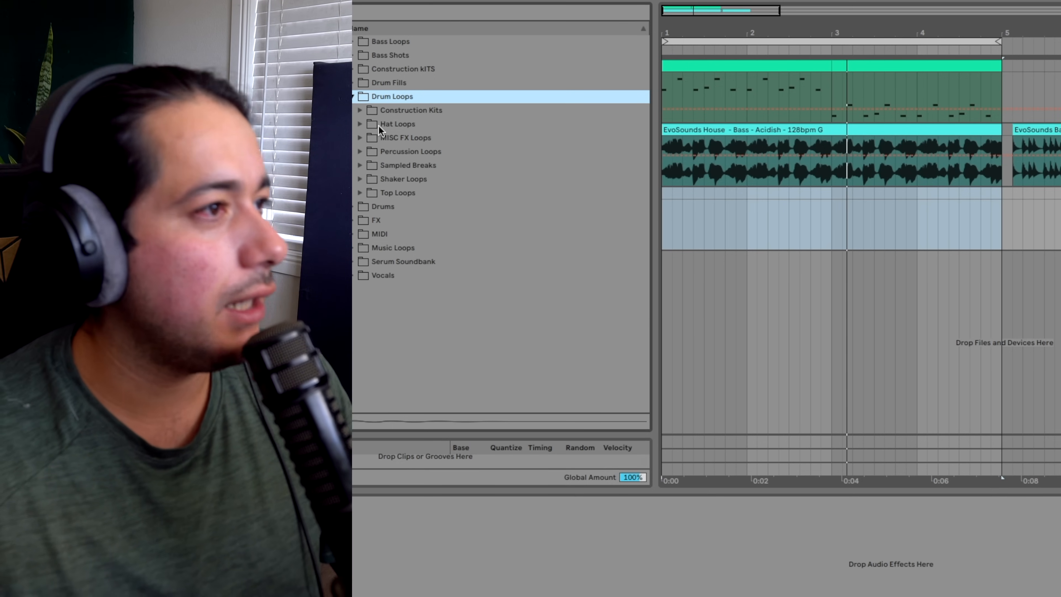
pyautogui.click(359, 193)
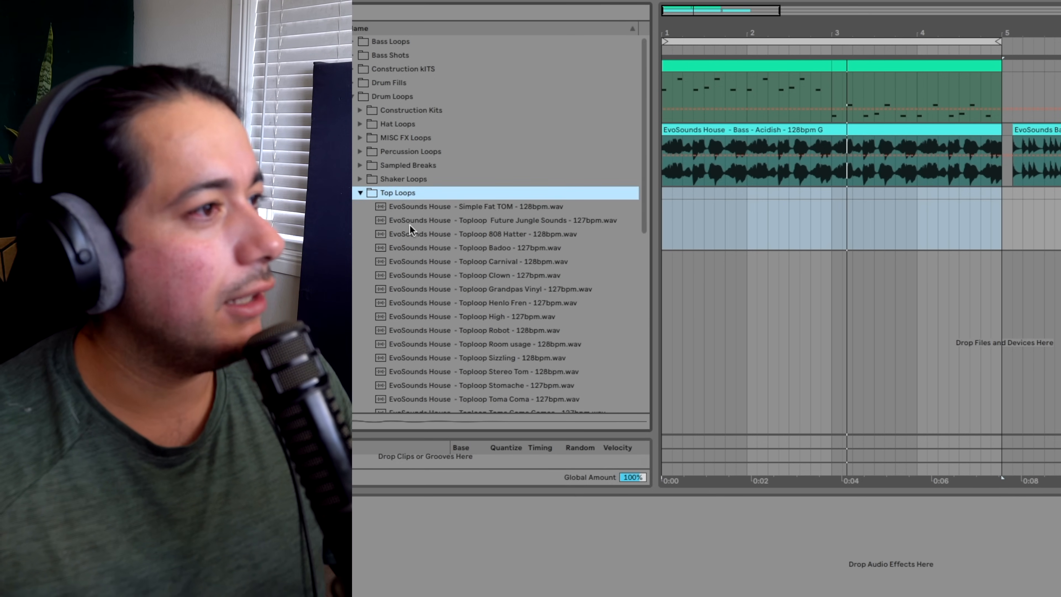
pyautogui.click(529, 234)
pyautogui.scroll(-5, 538, 236)
pyautogui.scroll(1, 506, 71)
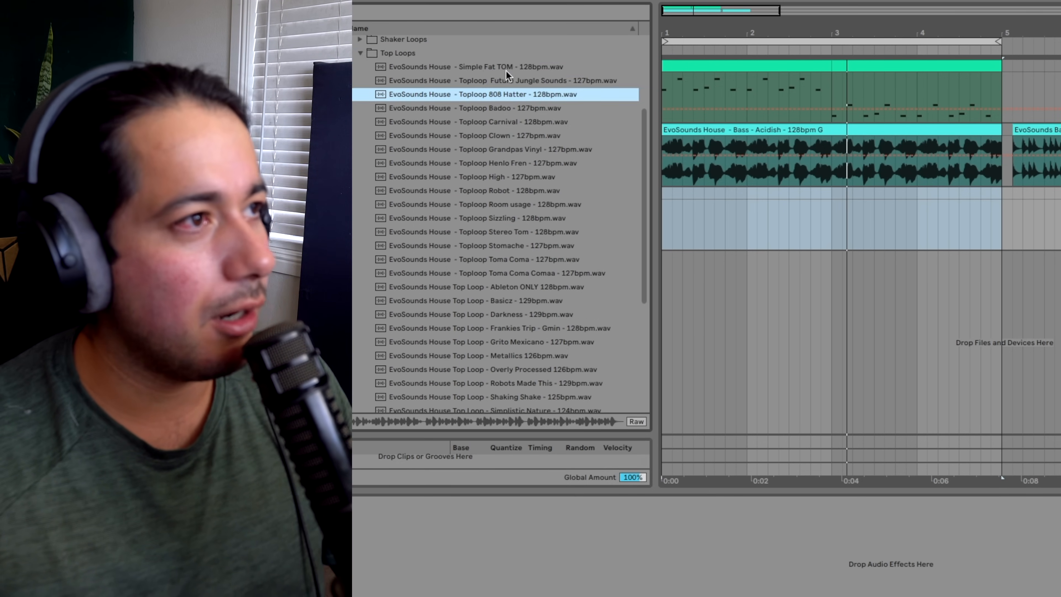
pyautogui.click(503, 69)
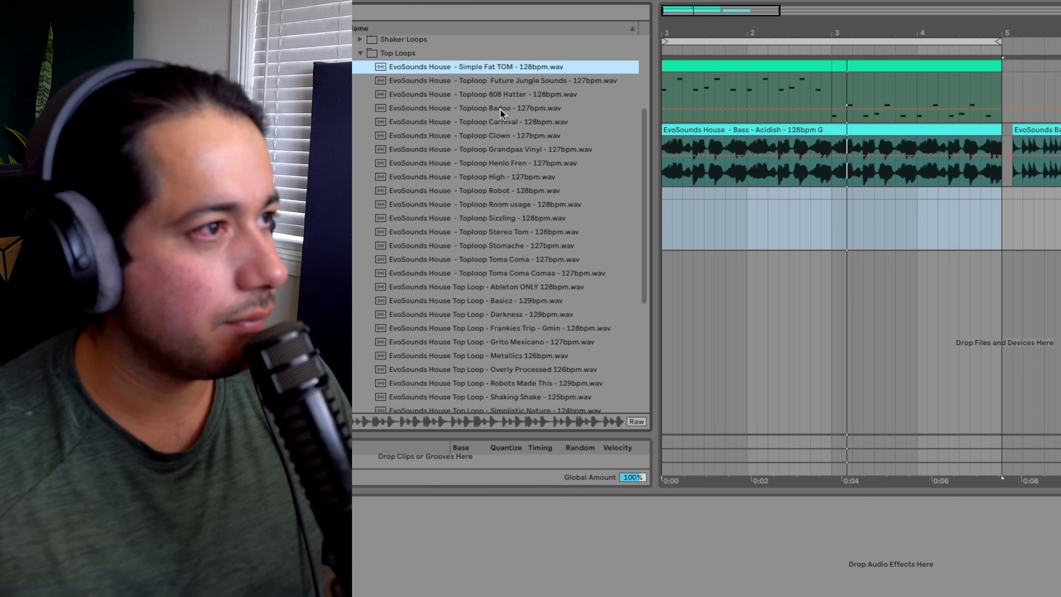
pyautogui.click(514, 90)
pyautogui.press('Up')
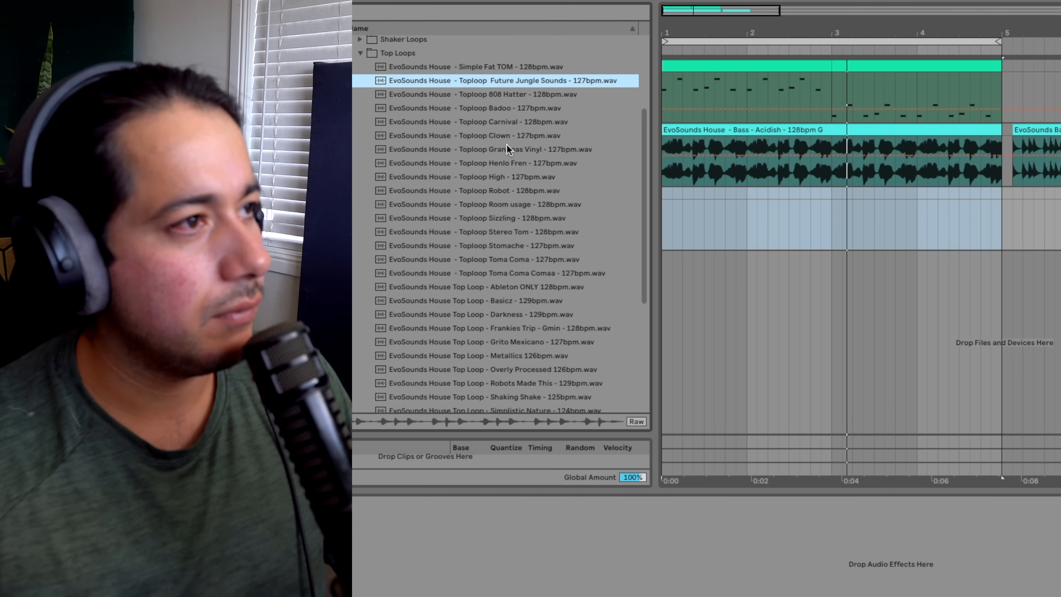
pyautogui.click(511, 133)
pyautogui.click(512, 151)
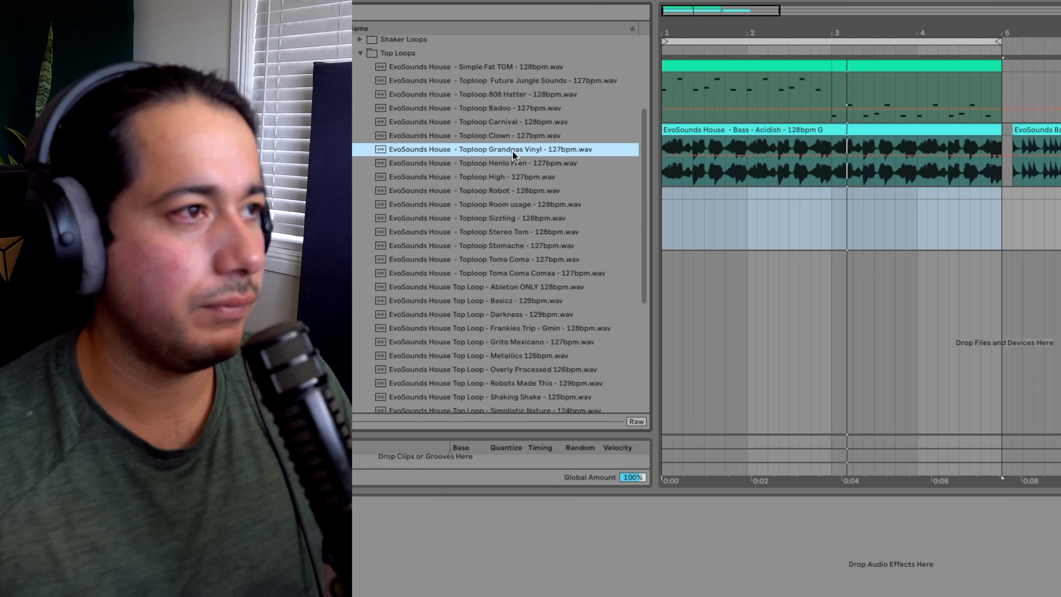
pyautogui.click(512, 167)
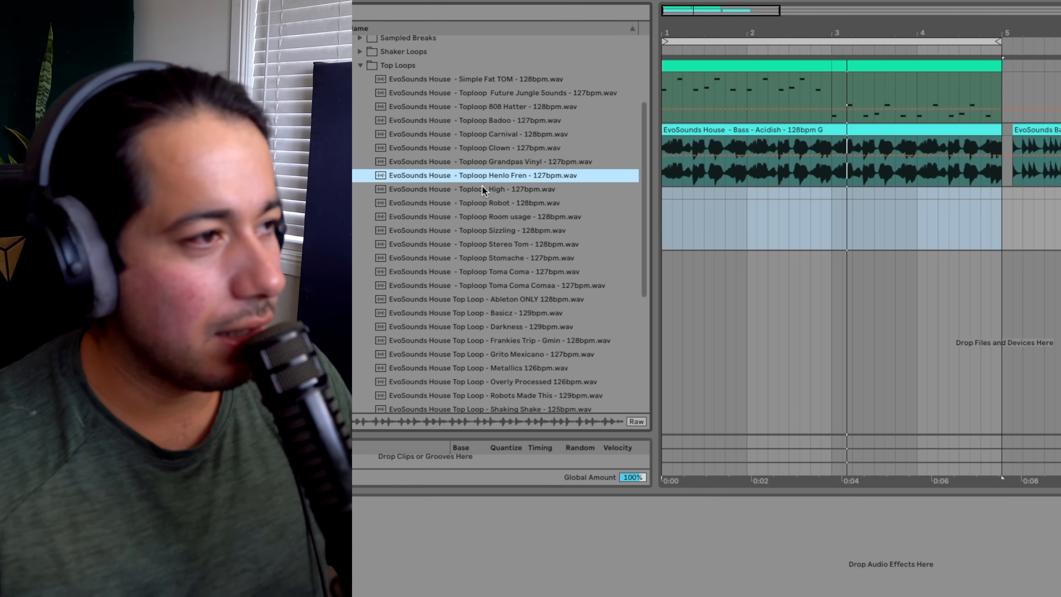
# Preview Toploop High, place it at bar 1 of the empty audio track, and collapse the Top Loops folder.
pyautogui.scroll(-4, 489, 169)
pyautogui.scroll(-5, 452, 292)
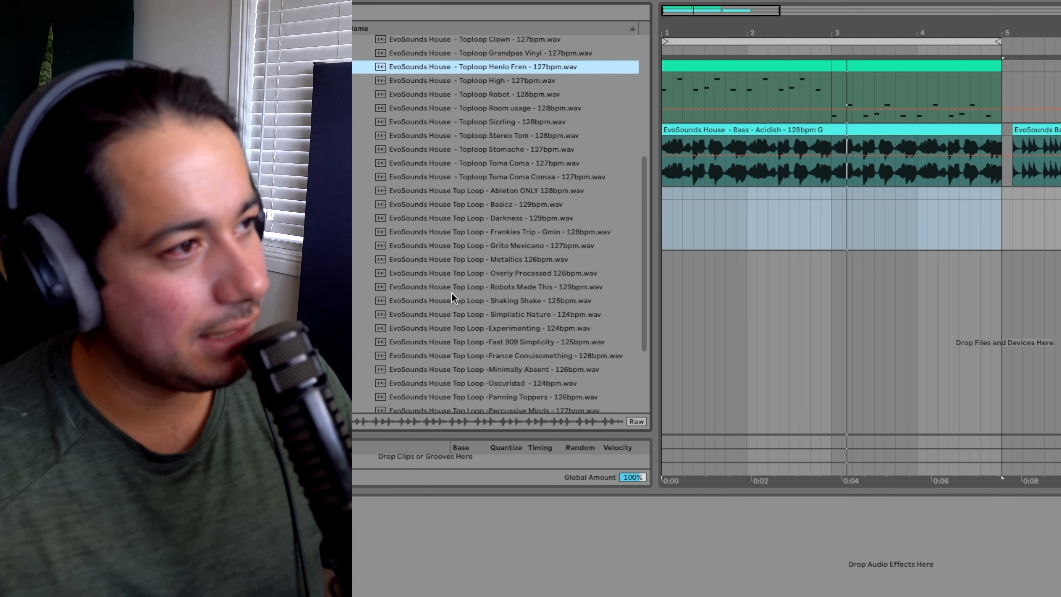
pyautogui.scroll(4, 505, 188)
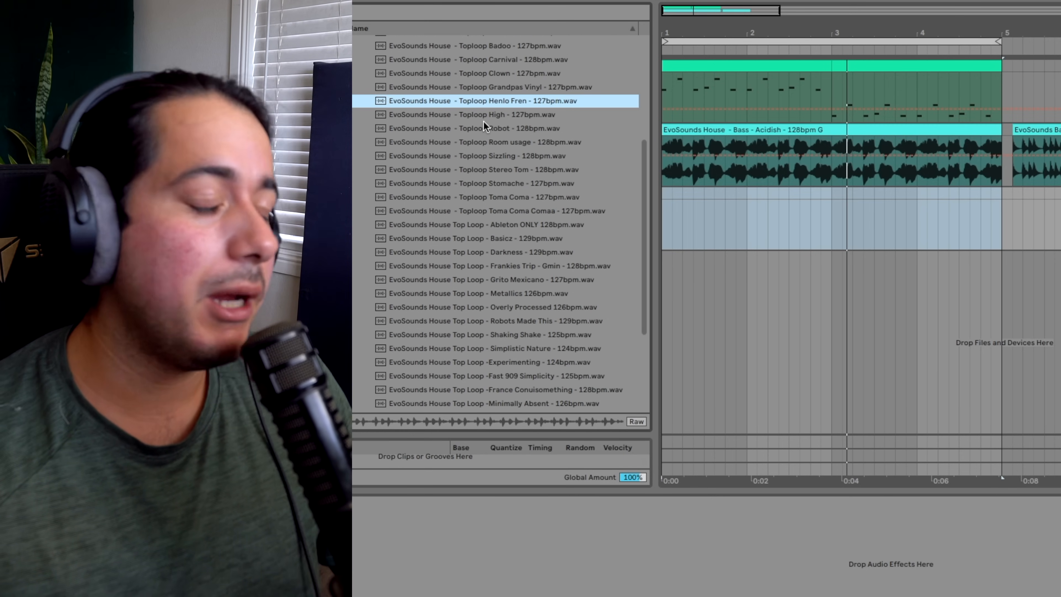
pyautogui.scroll(4, 483, 122)
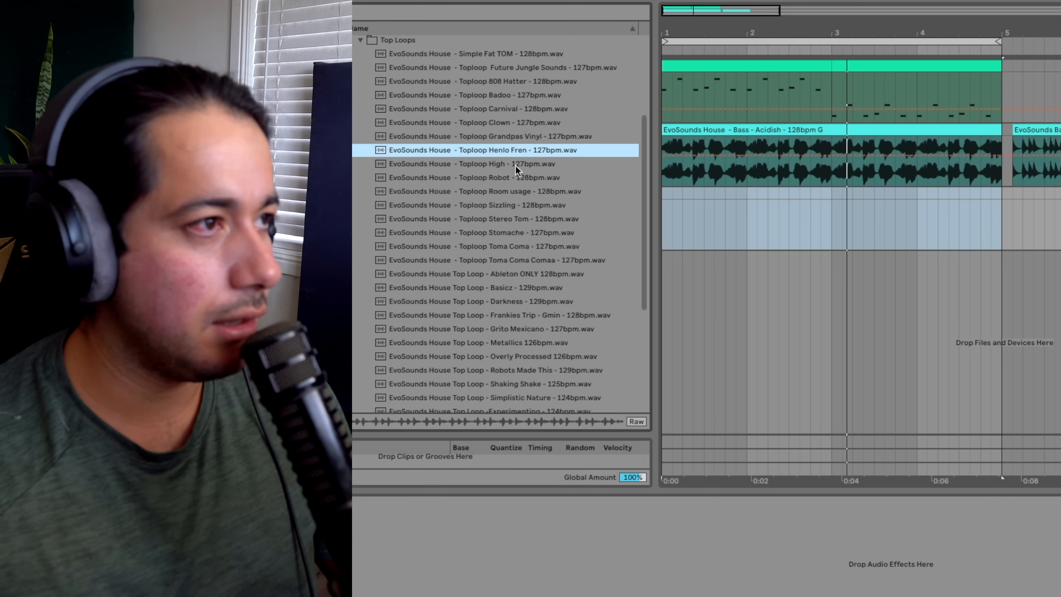
pyautogui.click(516, 166)
pyautogui.moveTo(525, 171); pyautogui.dragTo(670, 209)
pyautogui.scroll(3, 418, 121)
pyautogui.click(371, 111)
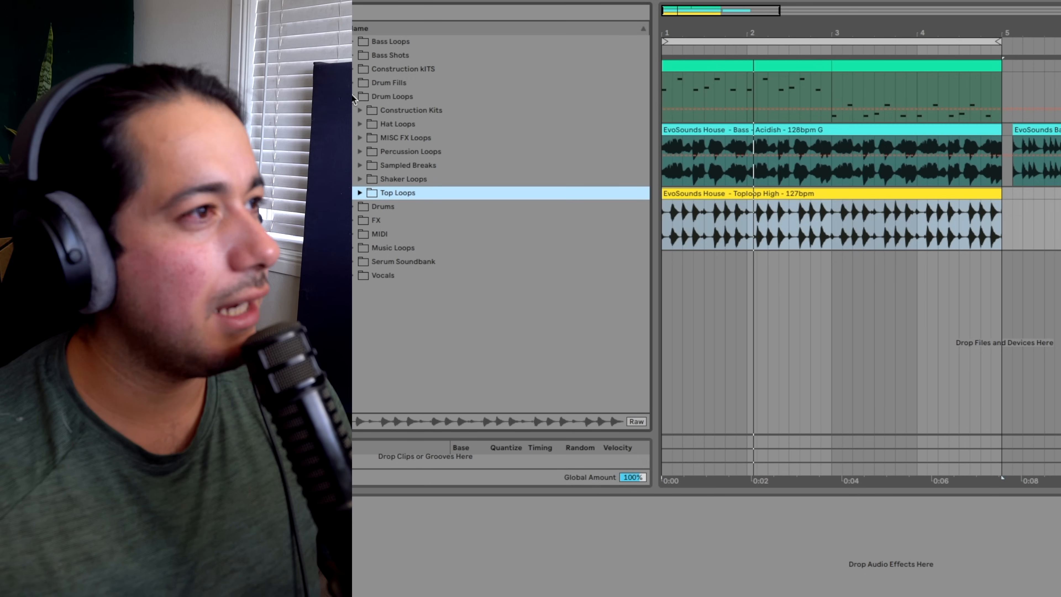
# Open the Kick folder inside Drums and audition kicks including both Clonnee Bibi samples, Blob and Paw Attack.
pyautogui.click(354, 96)
pyautogui.click(354, 110)
pyautogui.click(360, 151)
pyautogui.click(360, 164)
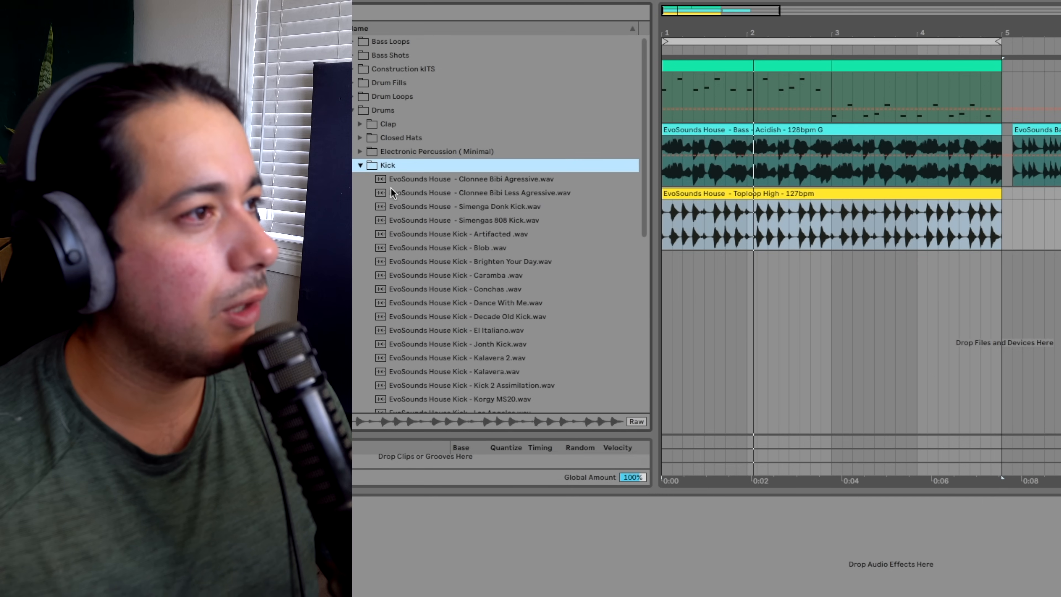
pyautogui.click(401, 182)
pyautogui.click(440, 193)
pyautogui.scroll(-5, 458, 230)
pyautogui.click(484, 128)
pyautogui.click(484, 103)
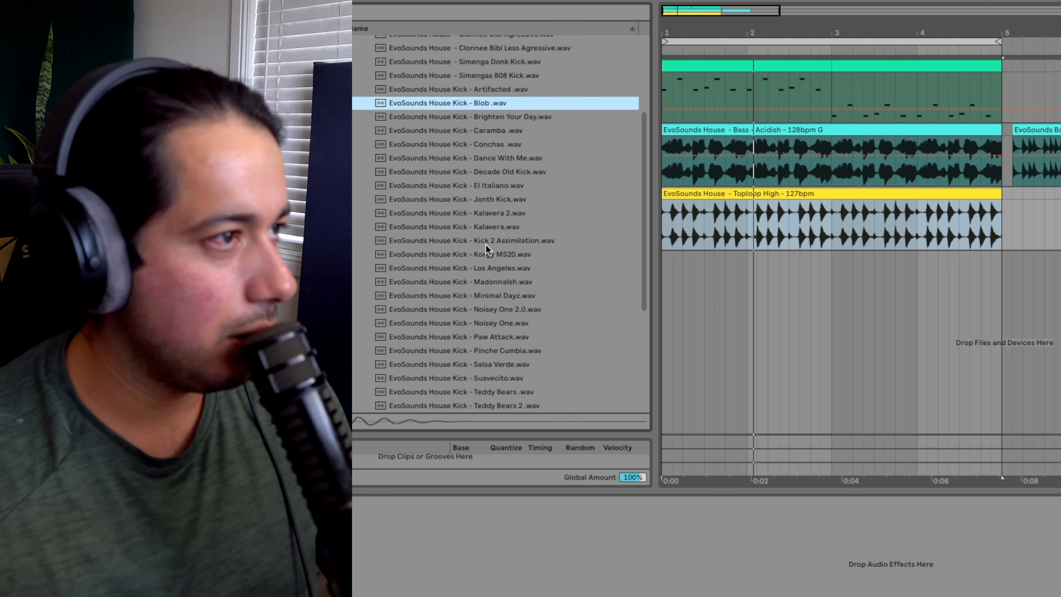
pyautogui.scroll(-3, 486, 248)
pyautogui.click(495, 235)
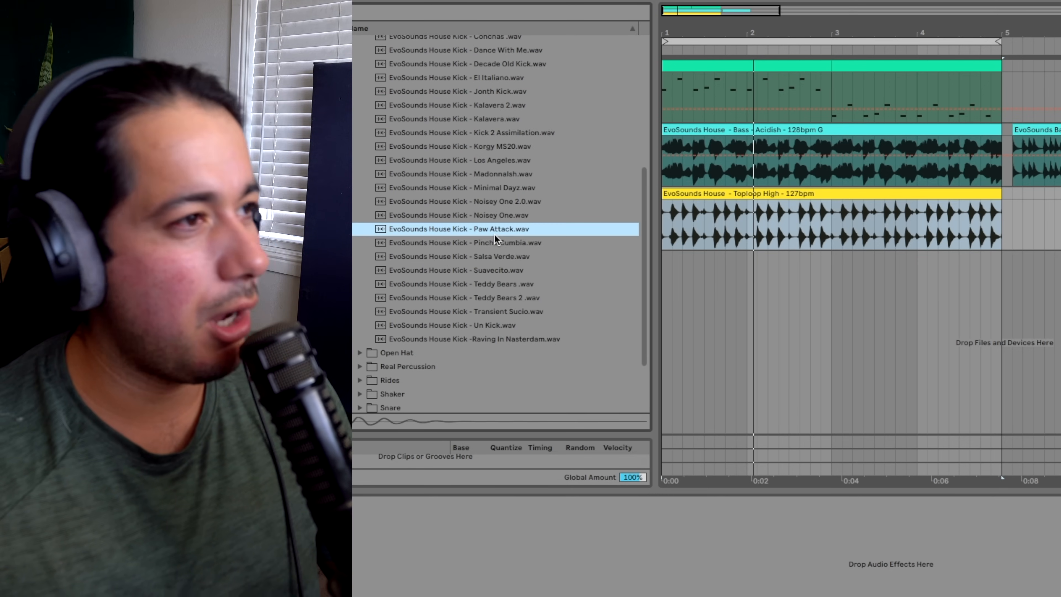
# Place the Paw Attack kick at bar 1 of a new track and duplicate it on every beat up to bar 5.
pyautogui.moveTo(495, 230); pyautogui.dragTo(662, 262)
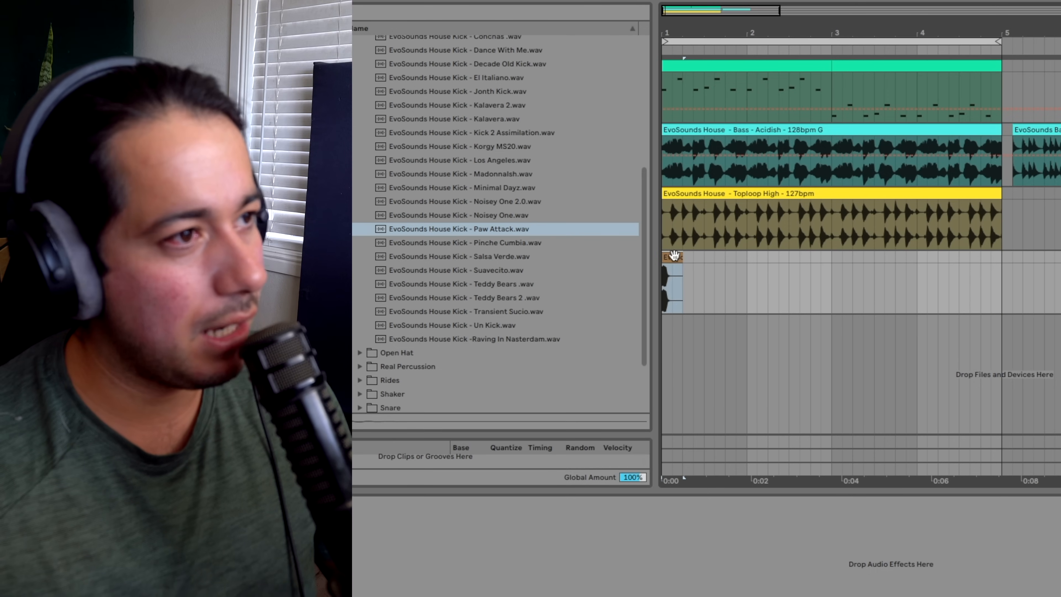
pyautogui.hotkey('ctrl', 'd')
pyautogui.hotkey('ctrl', 'd')
pyautogui.hotkey('ctrl', 'd')
pyautogui.hotkey('ctrl', 'd')
pyautogui.hotkey('ctrl', 'd')
pyautogui.hotkey('ctrl', 'd')
pyautogui.hotkey('ctrl', 'd')
pyautogui.hotkey('ctrl', 'd')
pyautogui.hotkey('ctrl', 'd')
pyautogui.hotkey('ctrl', 'd')
pyautogui.hotkey('ctrl', 'd')
pyautogui.hotkey('ctrl', 'd')
pyautogui.hotkey('ctrl', 'd')
# Set the Toploop track's volume to -10.3 dB and the kick track's volume to -5.2 dB.
pyautogui.click(740, 194)
pyautogui.press('Tab')
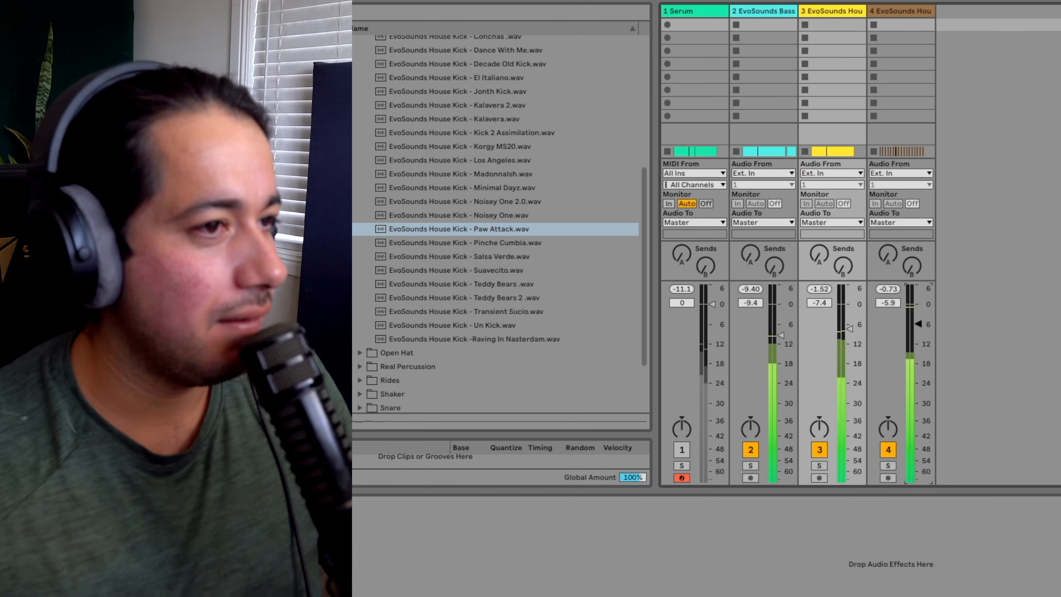
pyautogui.moveTo(853, 329); pyautogui.dragTo(858, 339)
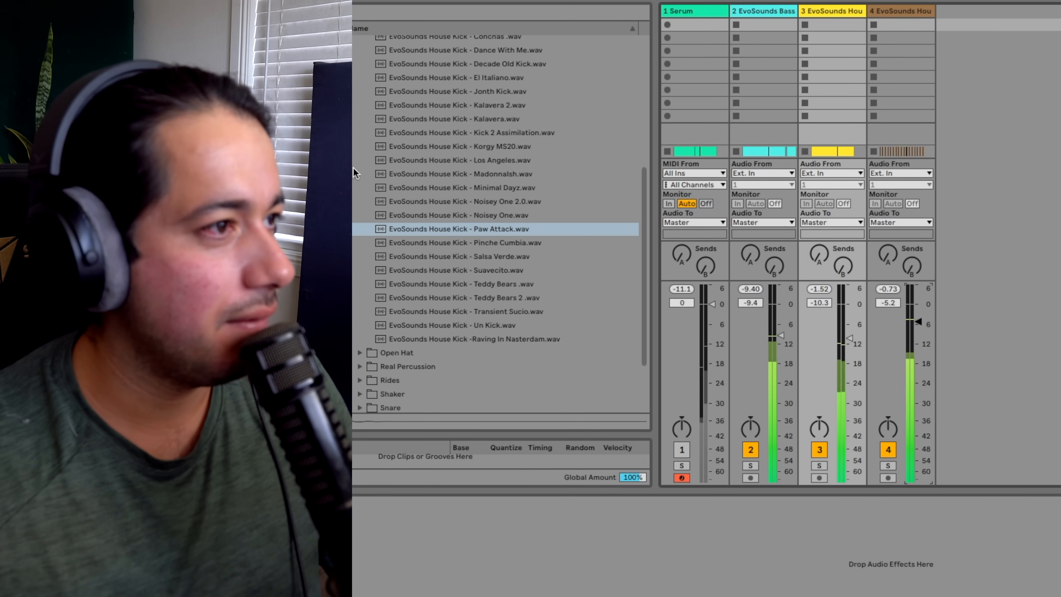
# Open the Vocals folder, preview Boom and Comfort Zone, and place Confused Preacher at bar 1 of a new track.
pyautogui.scroll(10, 354, 171)
pyautogui.click(355, 174)
pyautogui.click(356, 177)
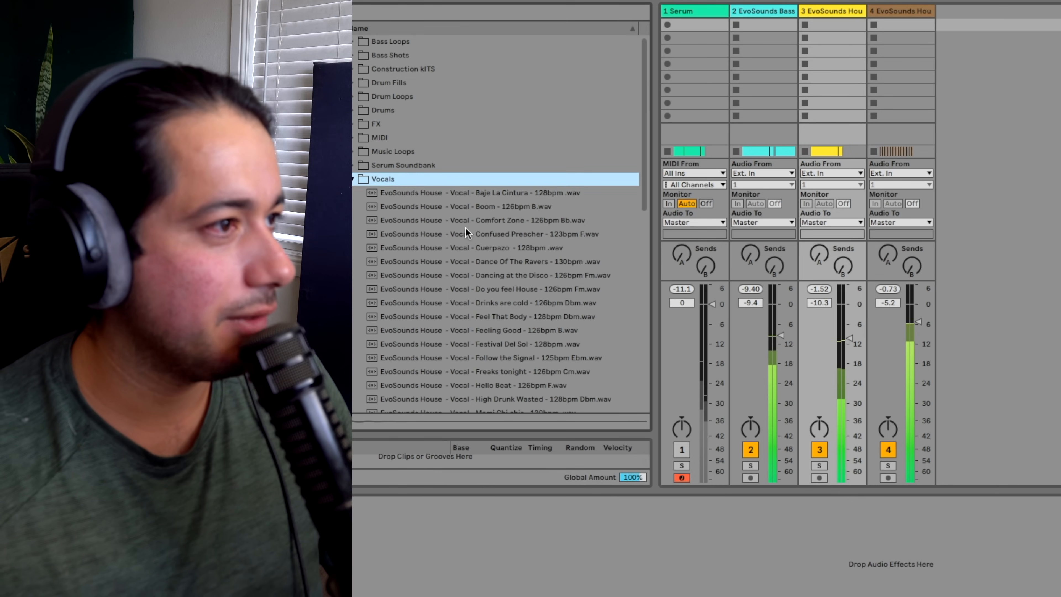
pyautogui.press('Tab')
pyautogui.click(517, 207)
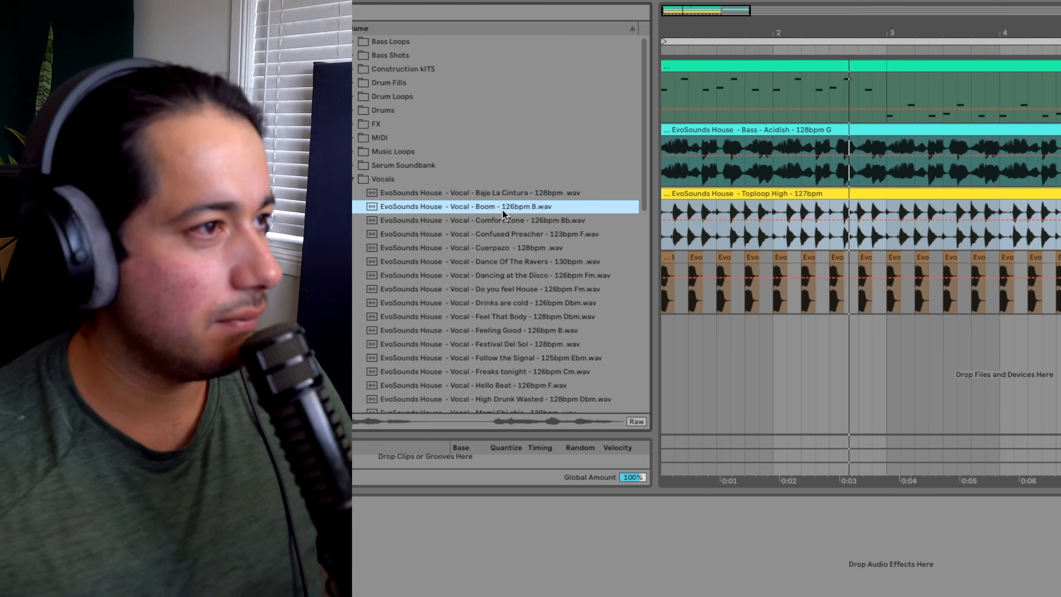
pyautogui.click(505, 219)
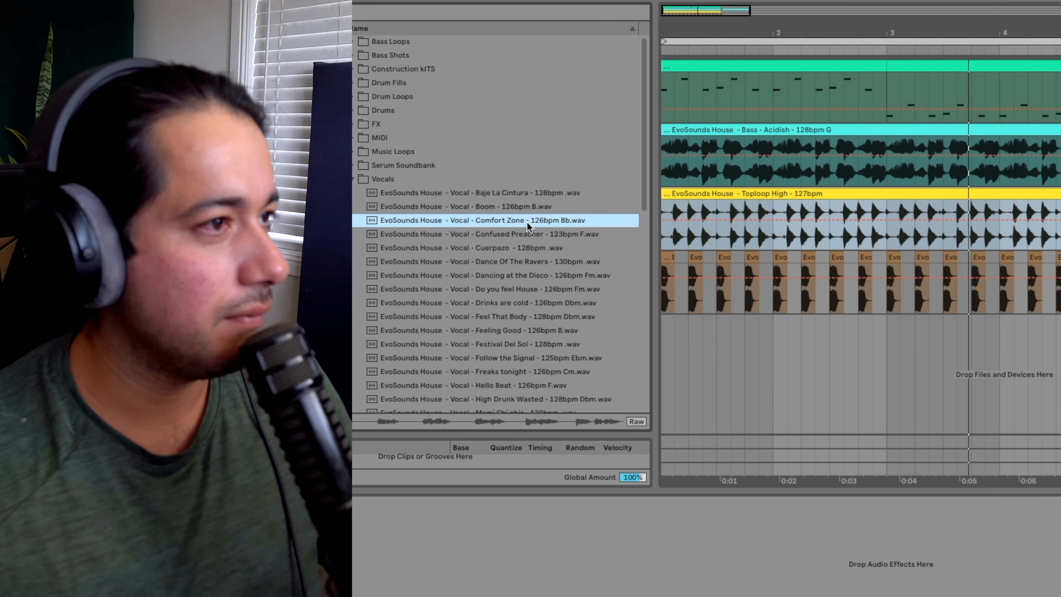
pyautogui.doubleClick(529, 234)
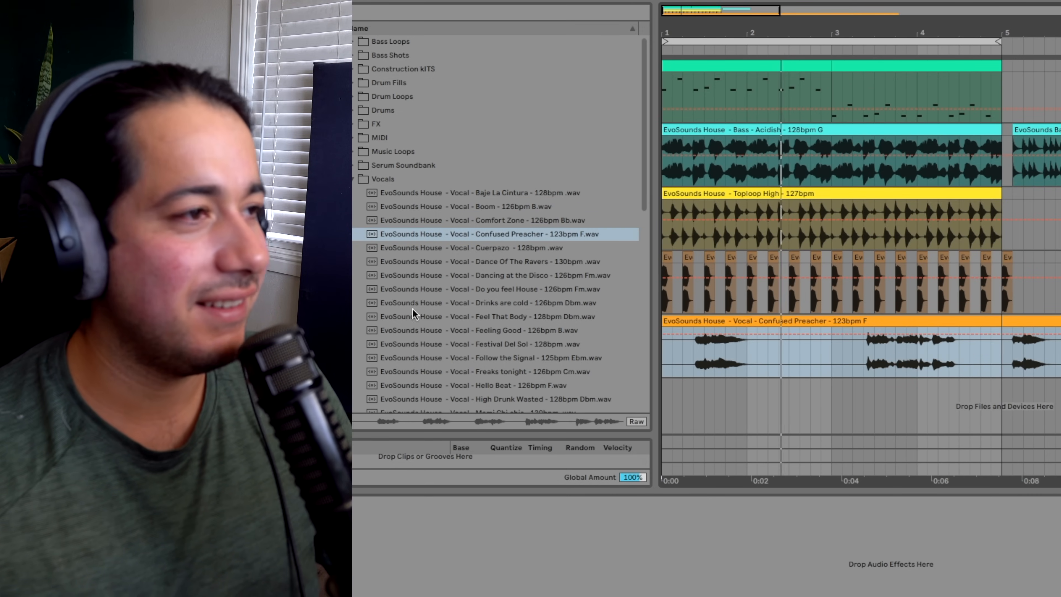
# Insert an empty audio track below the Toploop track and open the MISC FX Loops folder in Drum Loops.
pyautogui.scroll(-3, 432, 266)
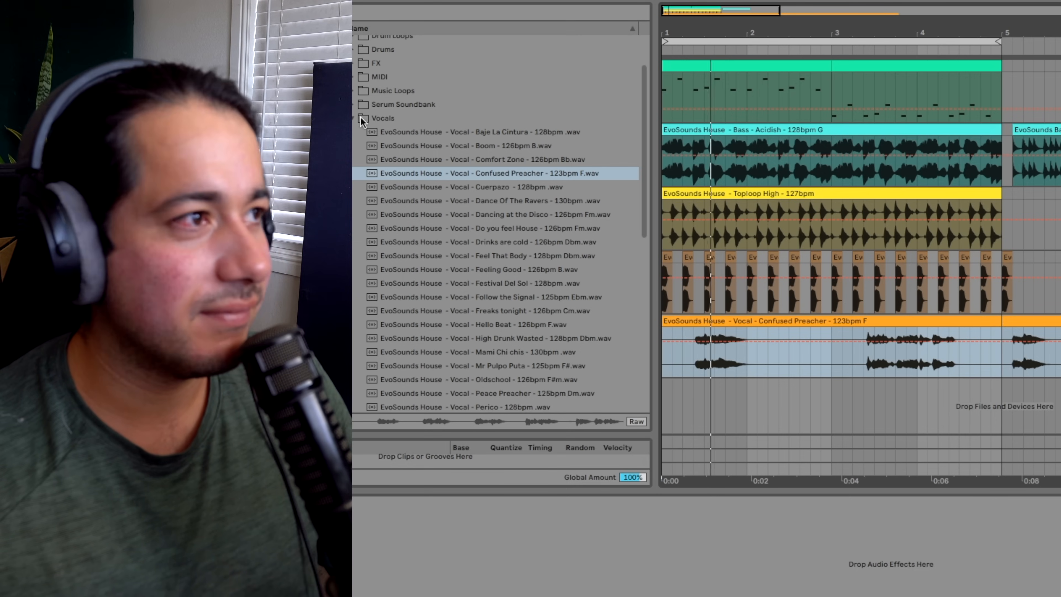
pyautogui.click(383, 118)
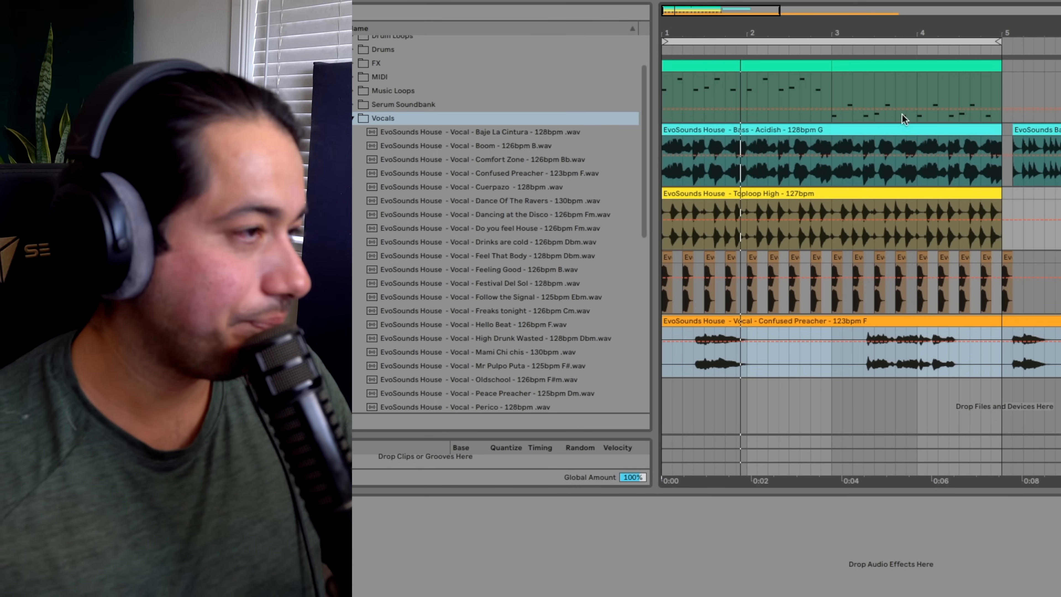
pyautogui.hotkey('ctrl', 't')
pyautogui.click(353, 118)
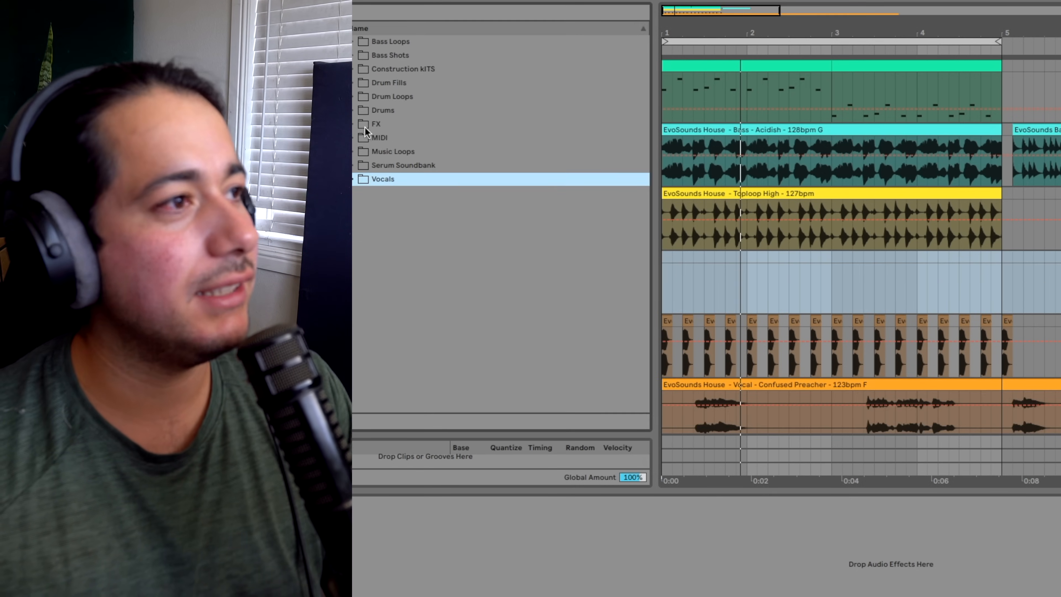
pyautogui.click(354, 96)
pyautogui.click(359, 138)
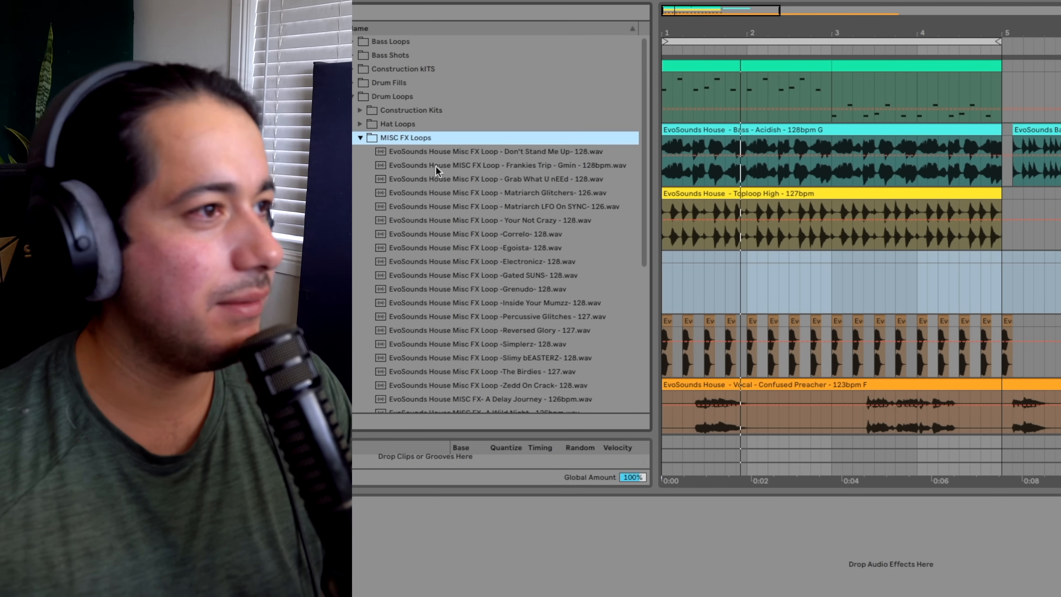
# Preview Grab What U nEEd and Your Not Crazy, place the Correlo FX loop at bar 1 of the empty track, and duplicate it once.
pyautogui.click(480, 179)
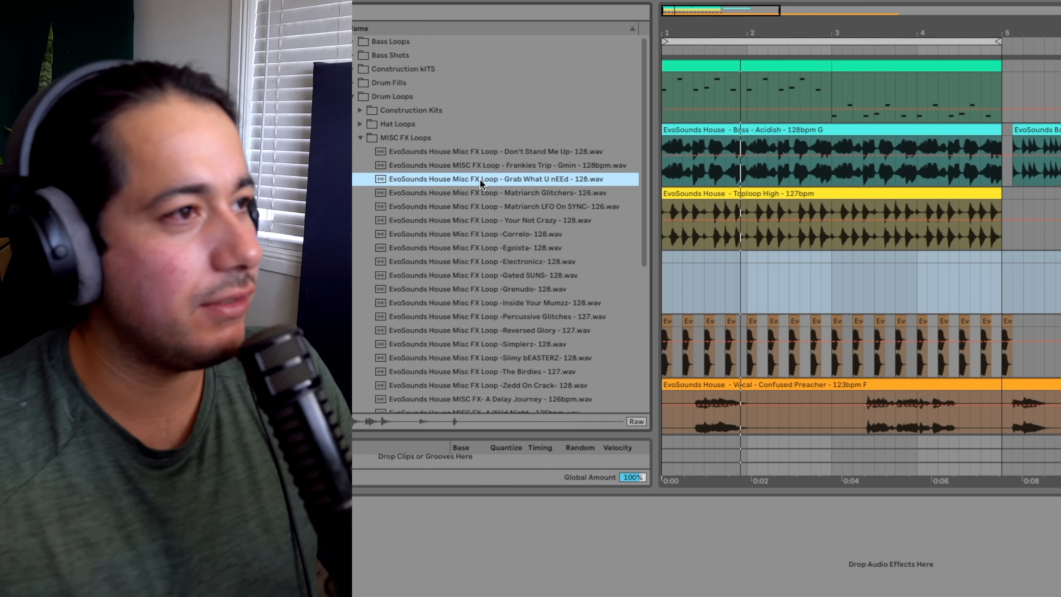
pyautogui.click(505, 222)
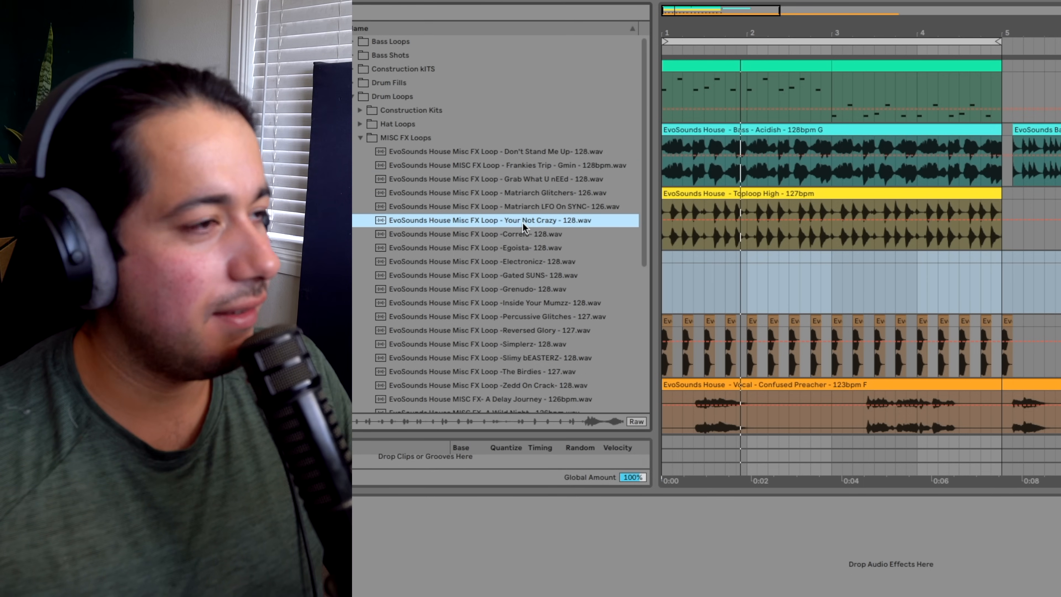
pyautogui.click(532, 236)
pyautogui.moveTo(528, 234); pyautogui.dragTo(710, 267)
pyautogui.hotkey('ctrl', 'd')
pyautogui.press('Tab')
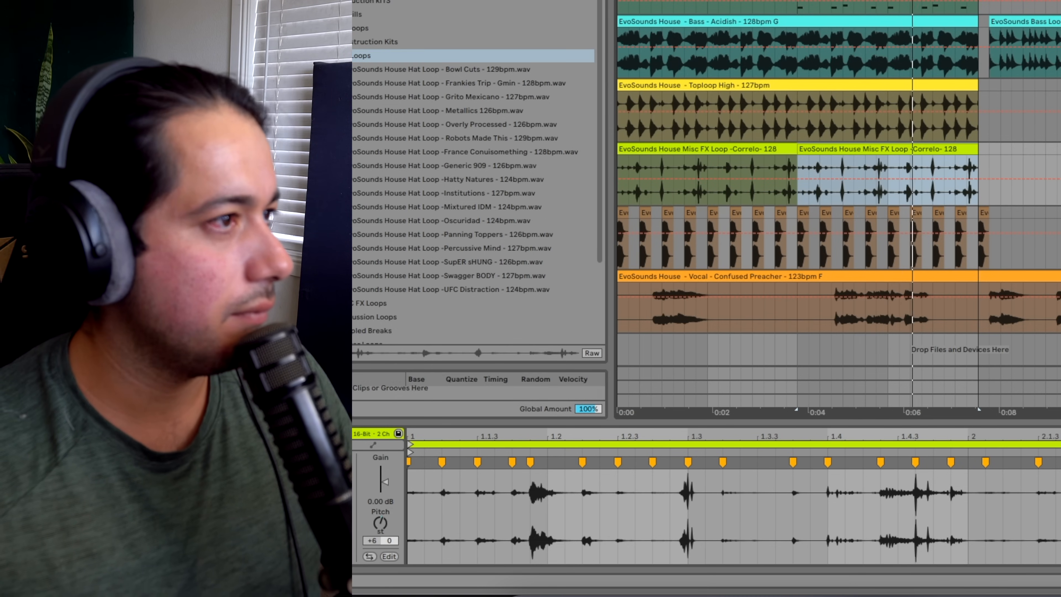
# Stop playback, open the Percussion Loops folder and preview the Timbales loop.
pyautogui.press('space')
pyautogui.click(361, 55)
pyautogui.click(370, 70)
pyautogui.click(374, 83)
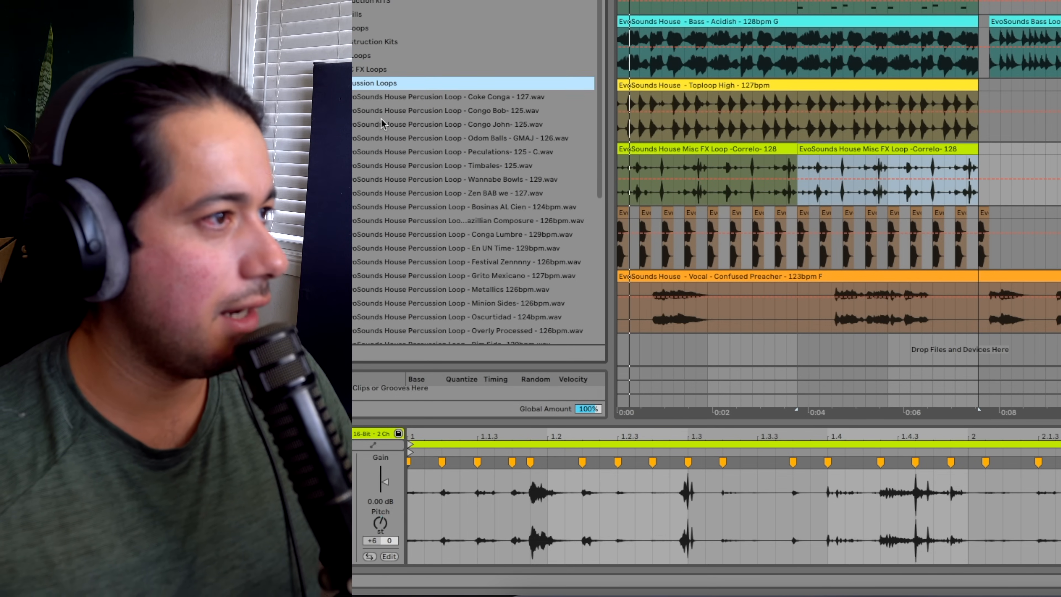
pyautogui.click(420, 165)
# Insert an audio track below the Correlo FX track, preview Rim Side, and place the Timbales percussion loop at bar 1.
pyautogui.click(781, 110)
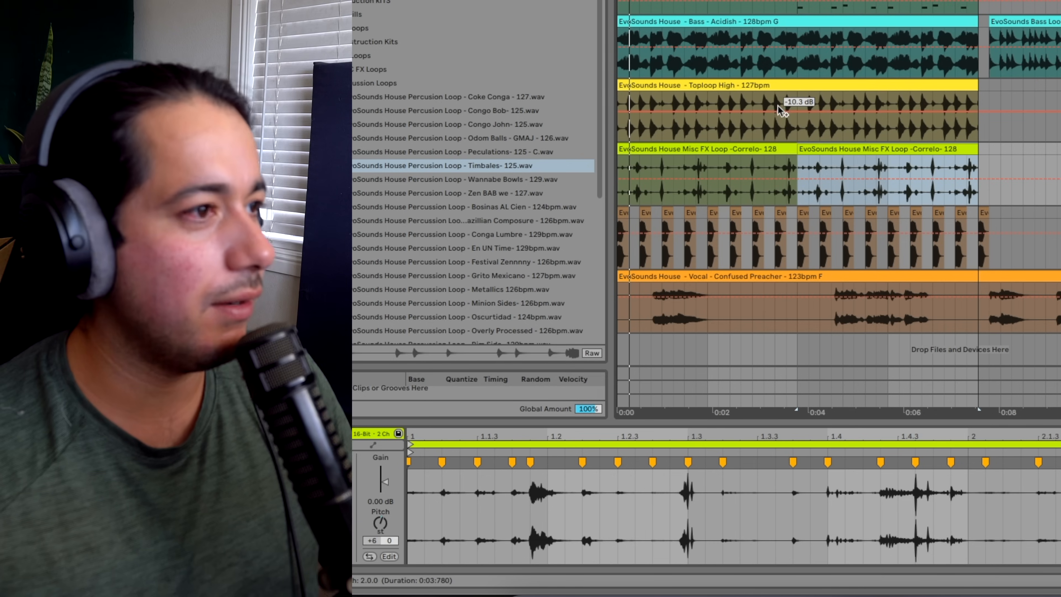
pyautogui.hotkey('ctrl', 't')
pyautogui.scroll(-4, 404, 155)
pyautogui.click(448, 176)
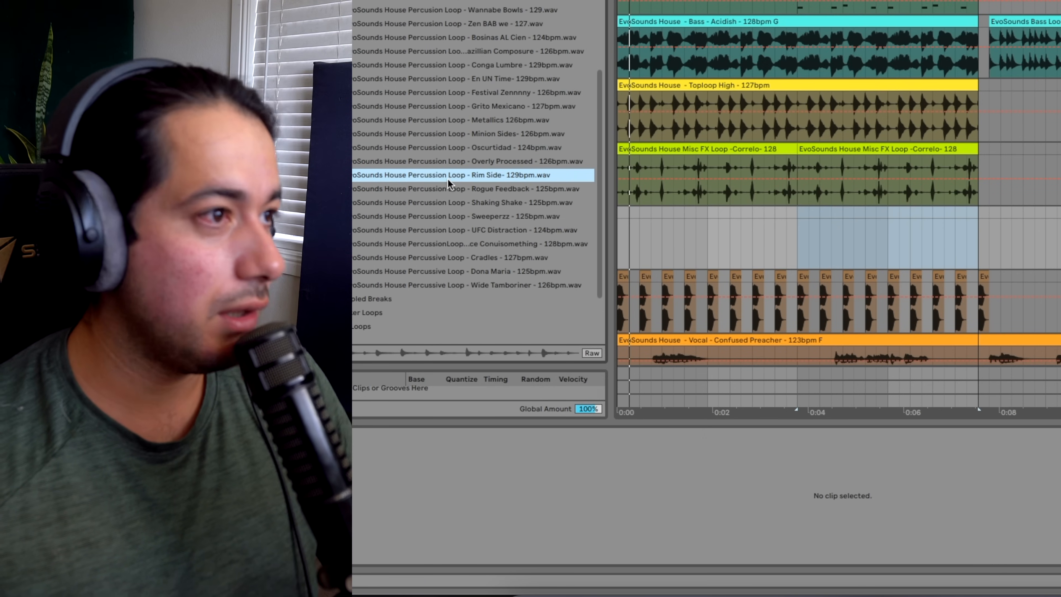
pyautogui.moveTo(469, 176); pyautogui.dragTo(675, 209)
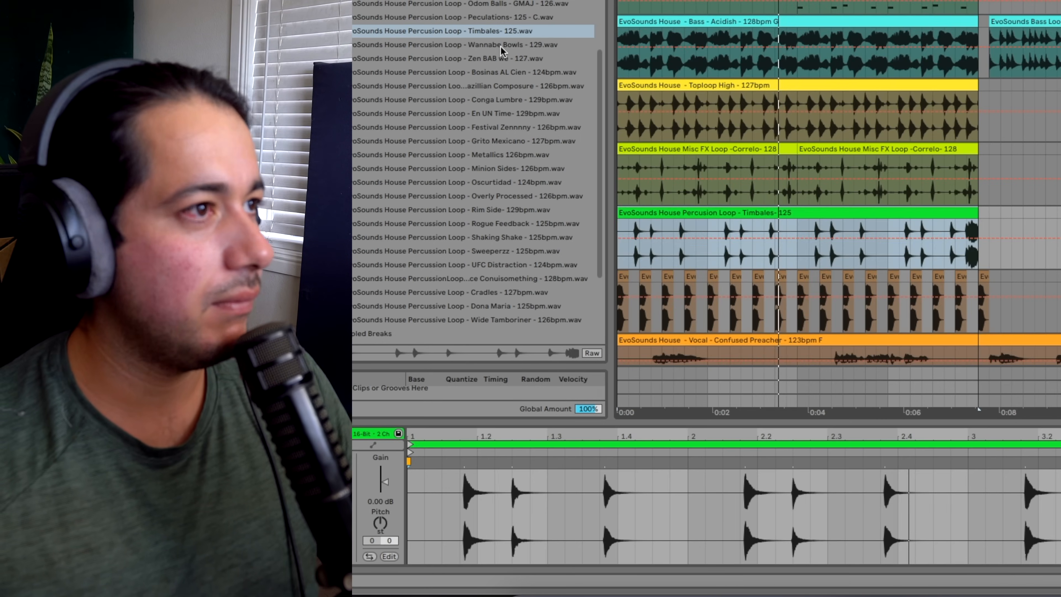
# Replace the Timbales clip with the Peculations percussion loop at bar 1 during playback and duplicate it once.
pyautogui.moveTo(501, 17); pyautogui.dragTo(641, 213)
pyautogui.press('space')
pyautogui.press('super+d')
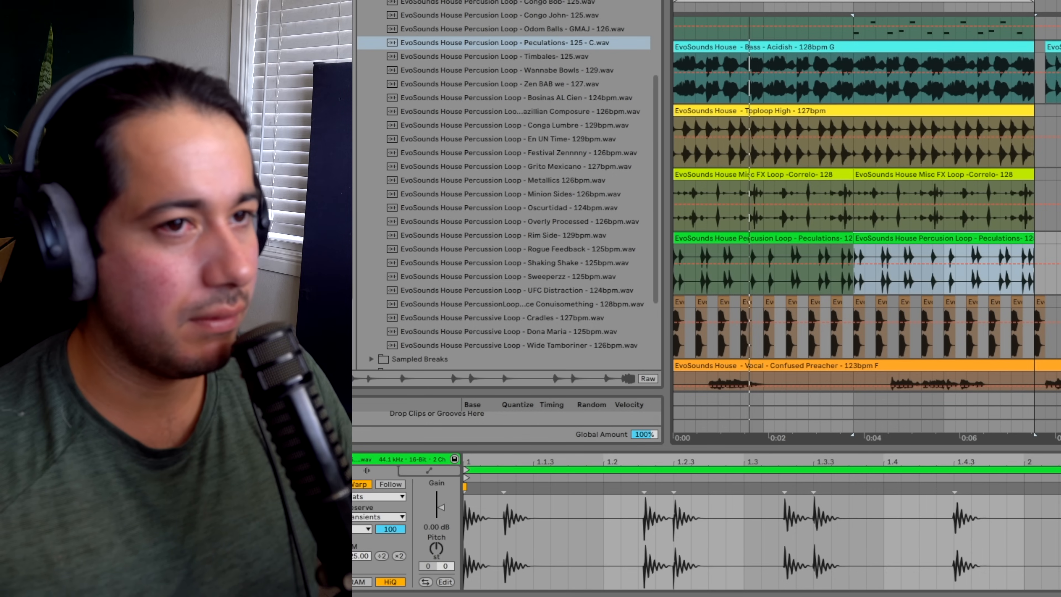
# Place the Coke Conga percussion loop at bar 1 of the percussion track and duplicate it to fill the four-bar loop.
pyautogui.scroll(3, 556, 80)
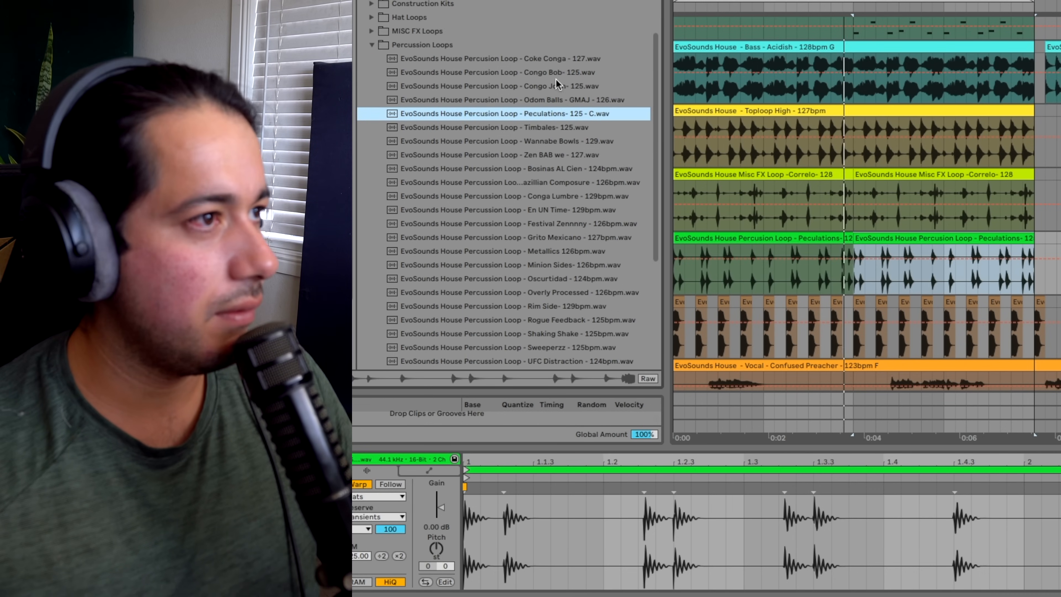
pyautogui.moveTo(506, 64); pyautogui.dragTo(682, 241)
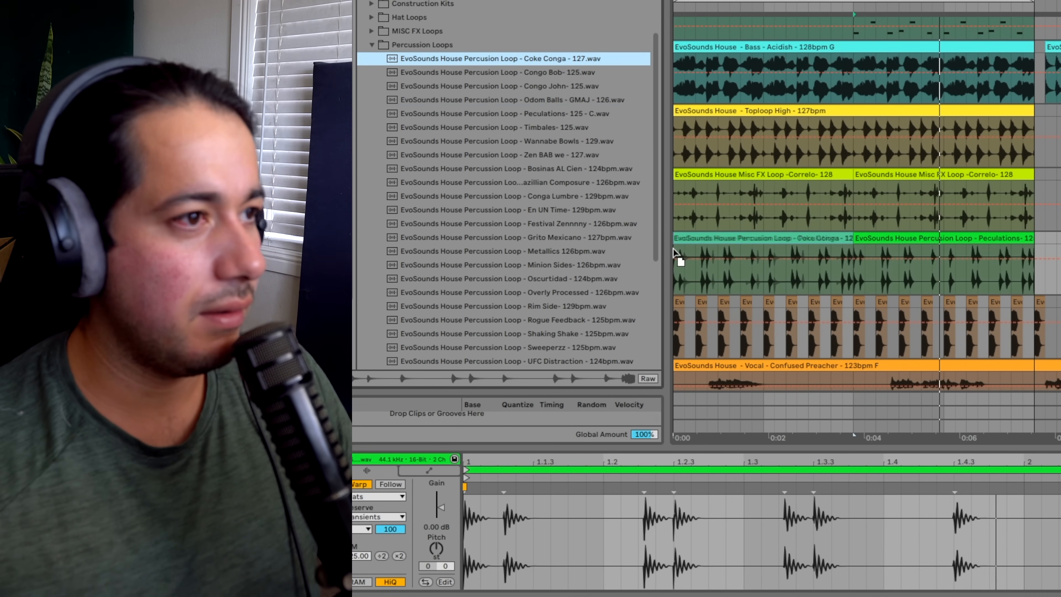
pyautogui.press('super+d')
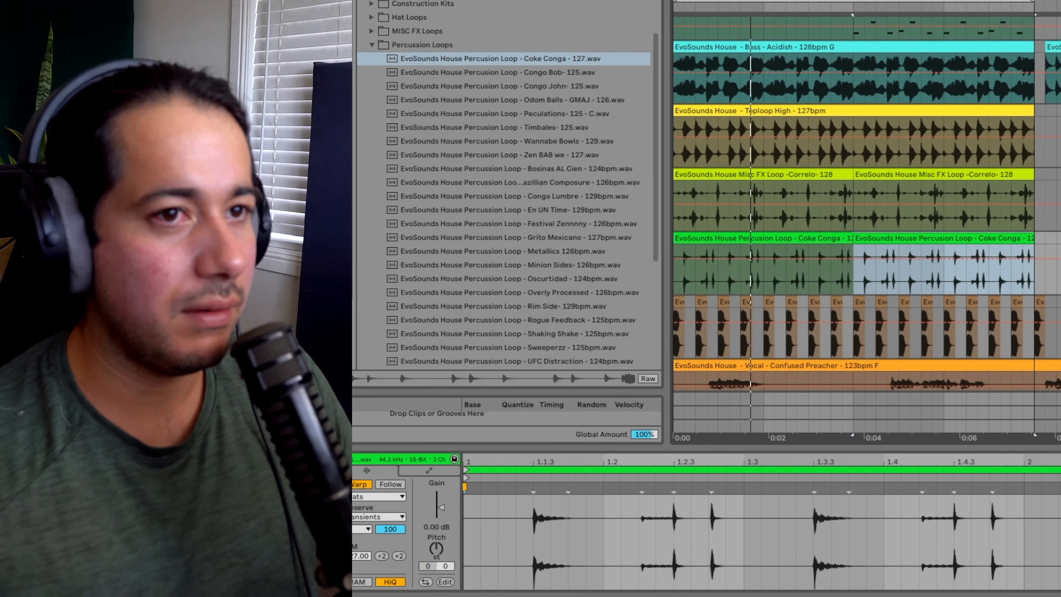
pyautogui.click(815, 238)
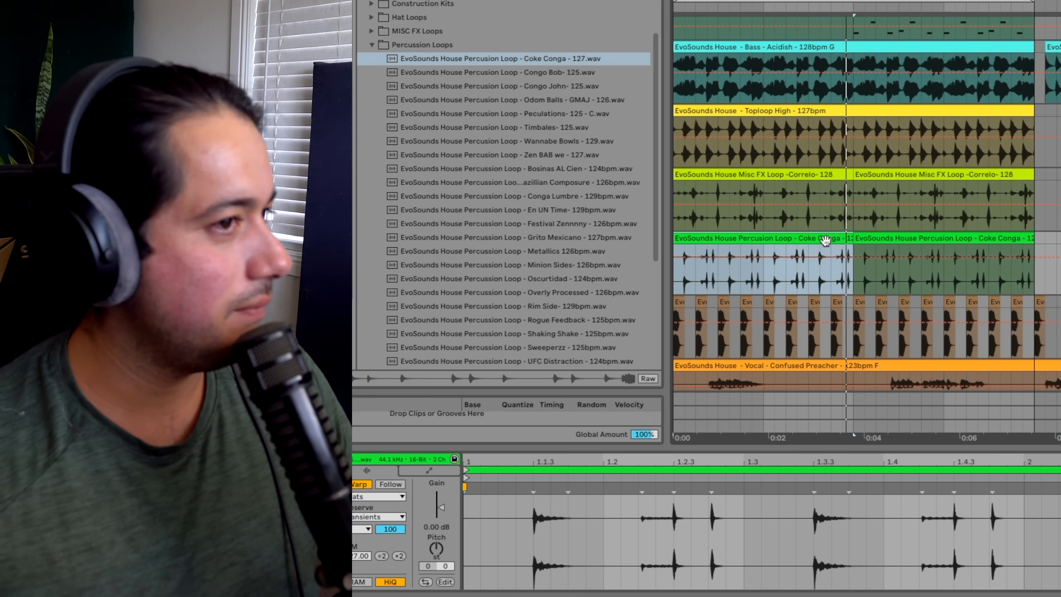
pyautogui.click(929, 242)
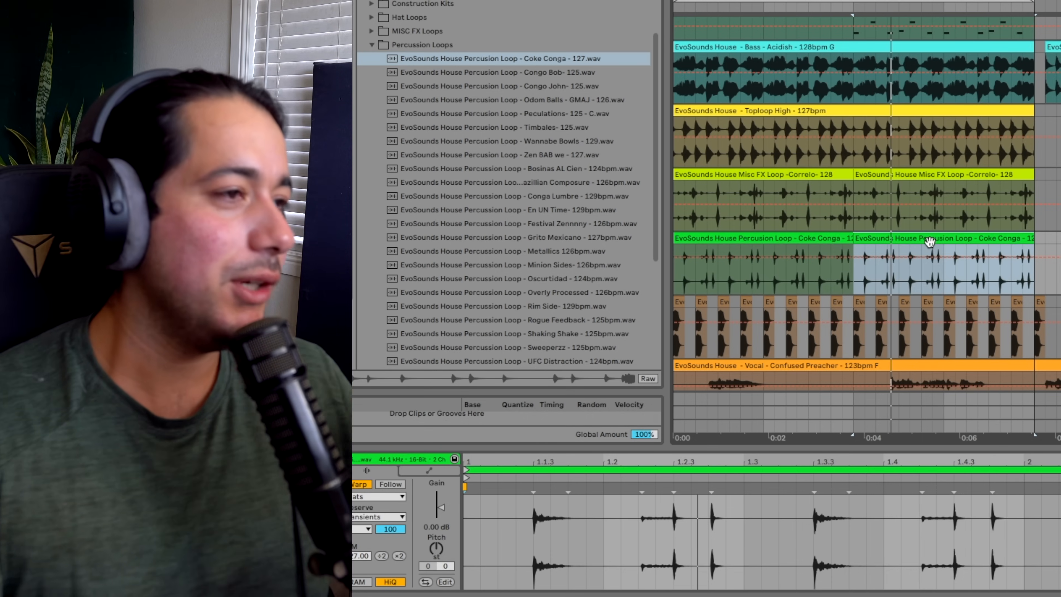
# Preview the Congo Bob, Congo John and Odom Balls percussion loops and collapse the Percussion Loops folder.
pyautogui.click(468, 73)
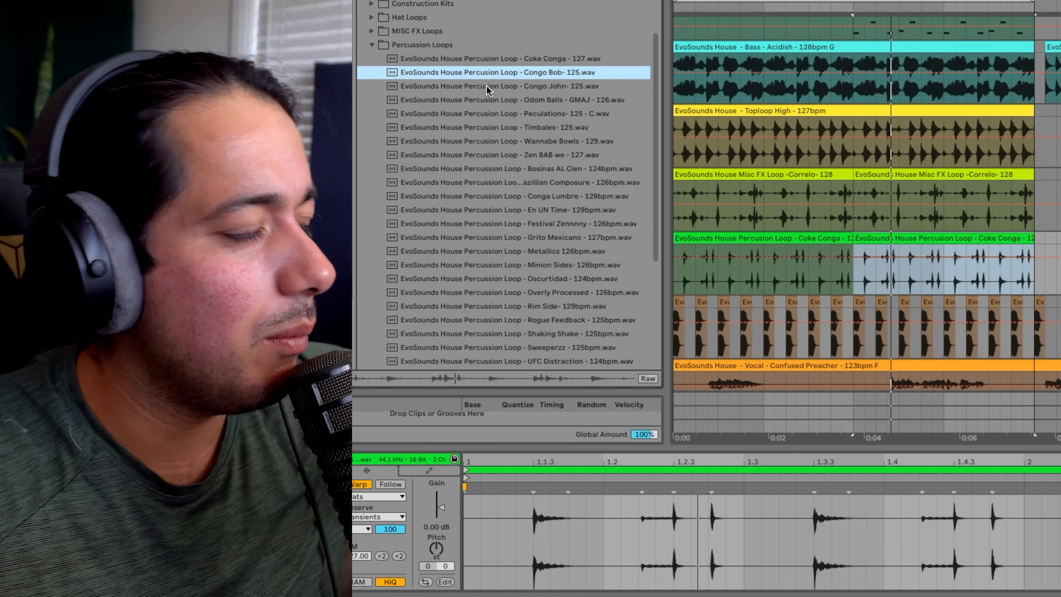
pyautogui.click(486, 86)
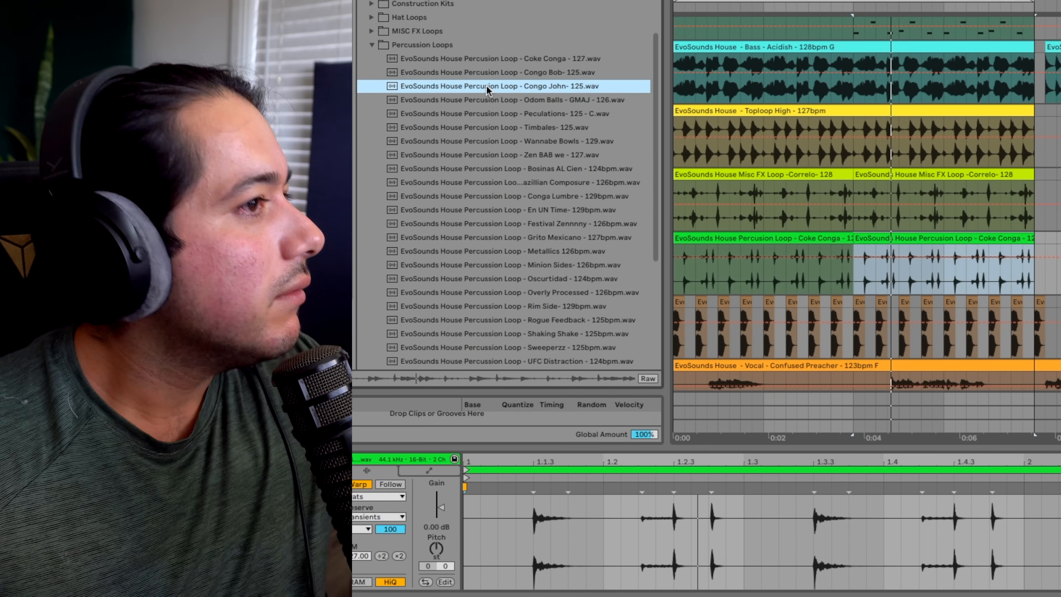
pyautogui.press('Down')
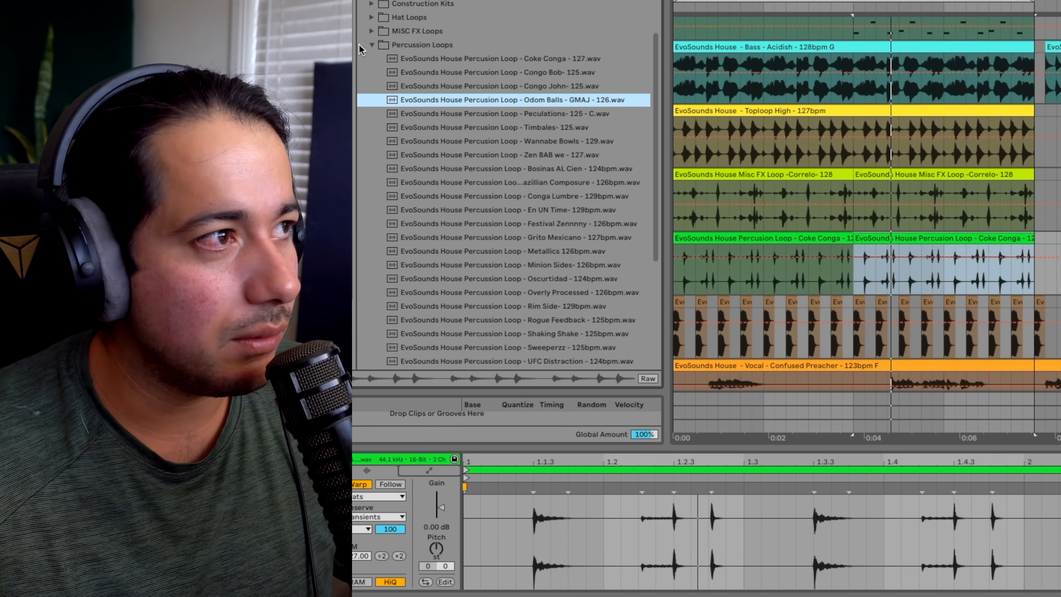
pyautogui.click(368, 45)
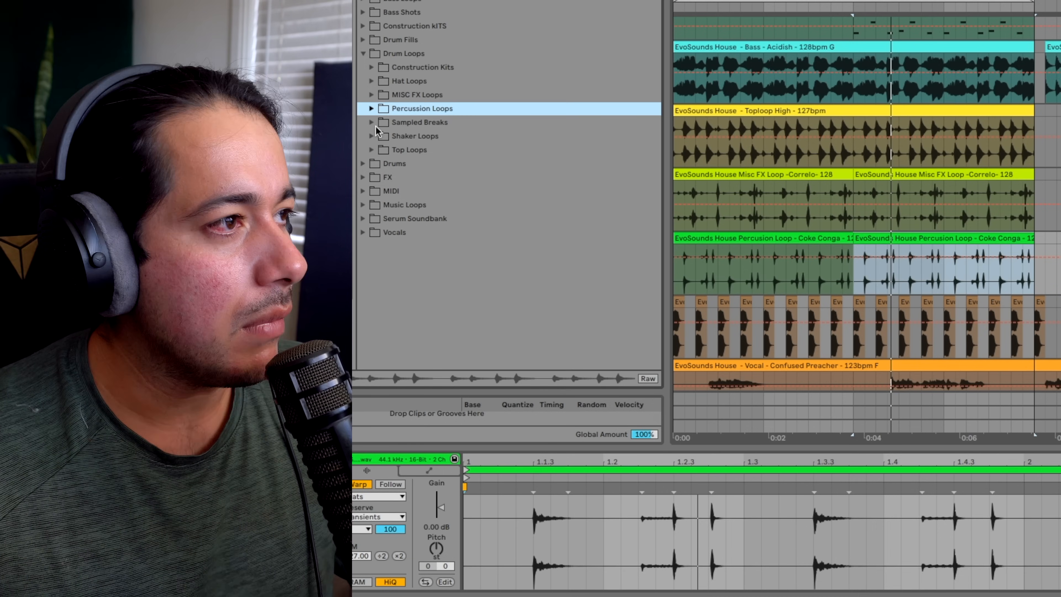
pyautogui.scroll(2, 727, 220)
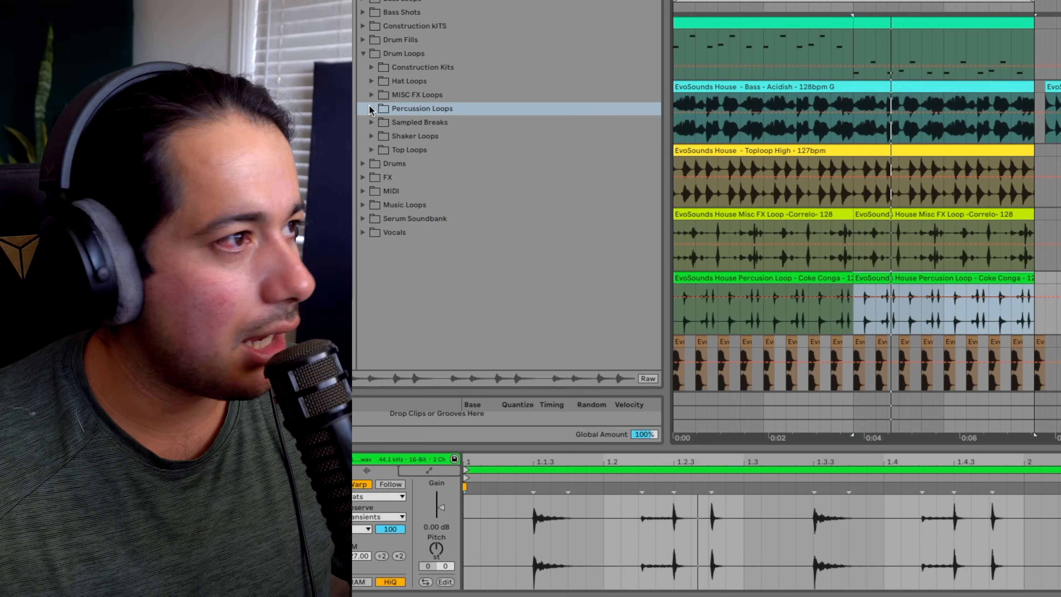
# Reopen the Percussion Loops folder and preview the Festival Zennnny, Minion Sides, Oscurtidad and Rim Side loops.
pyautogui.click(370, 109)
pyautogui.scroll(-3, 505, 222)
pyautogui.click(533, 220)
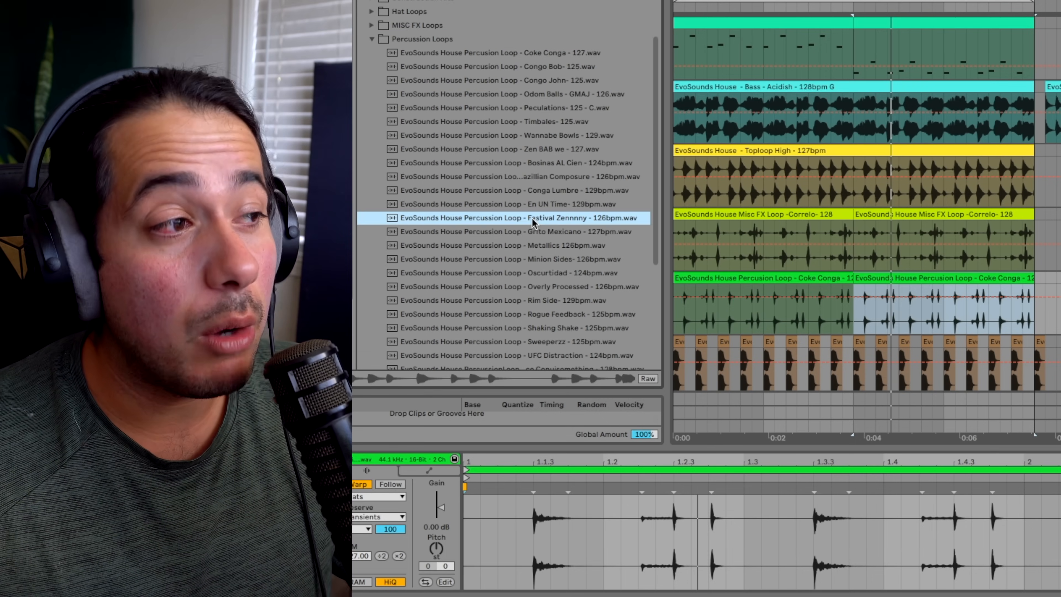
pyautogui.click(515, 262)
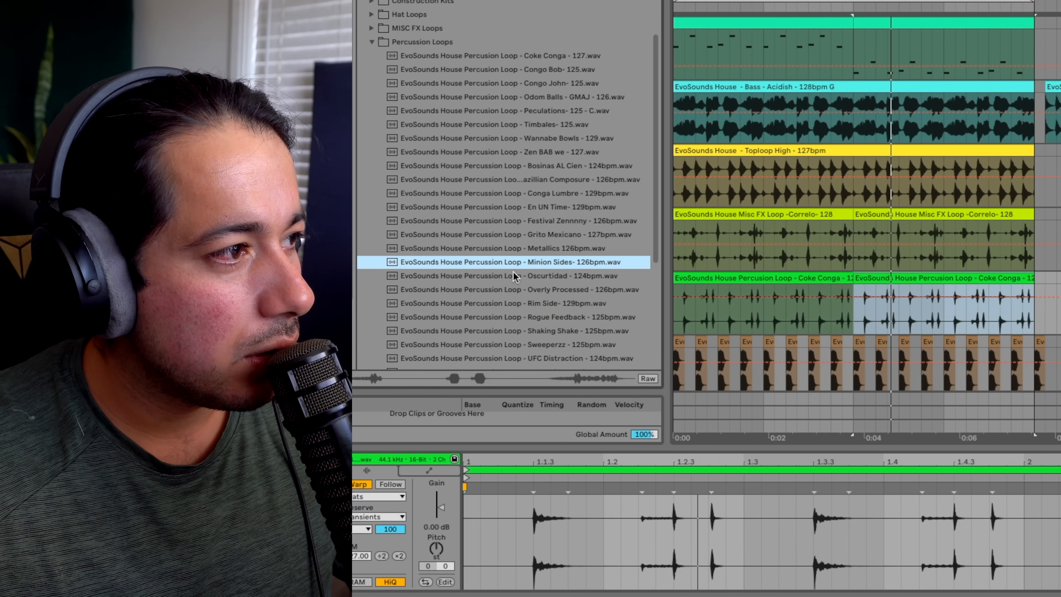
pyautogui.click(514, 277)
pyautogui.click(504, 303)
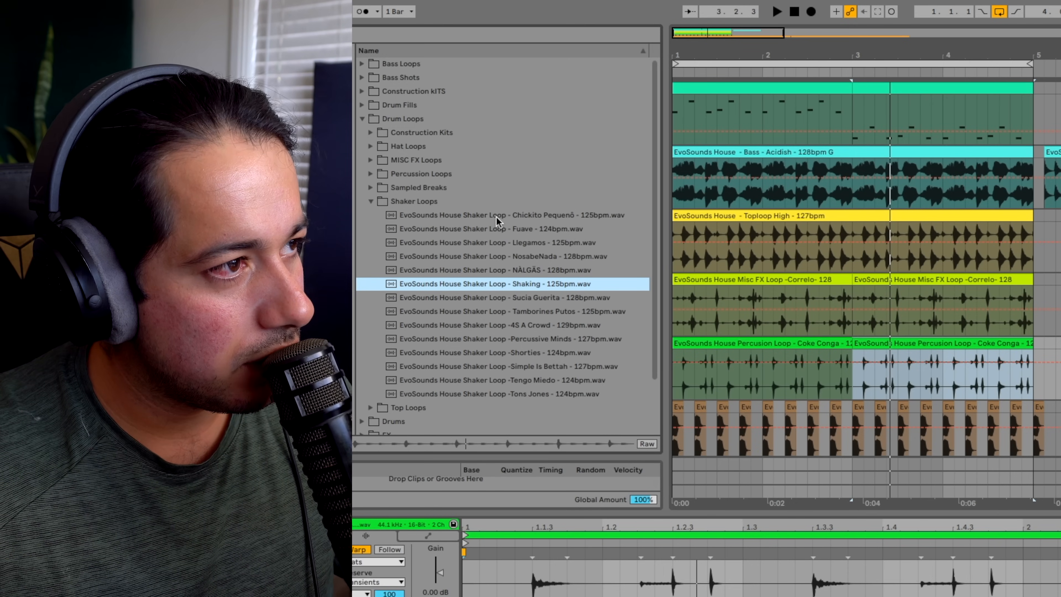
# Preview the Chickito Pequenõ, Fuave, Llegamos and Tamborines Putos shaker loops and collapse the Shaker Loops folder.
pyautogui.click(497, 217)
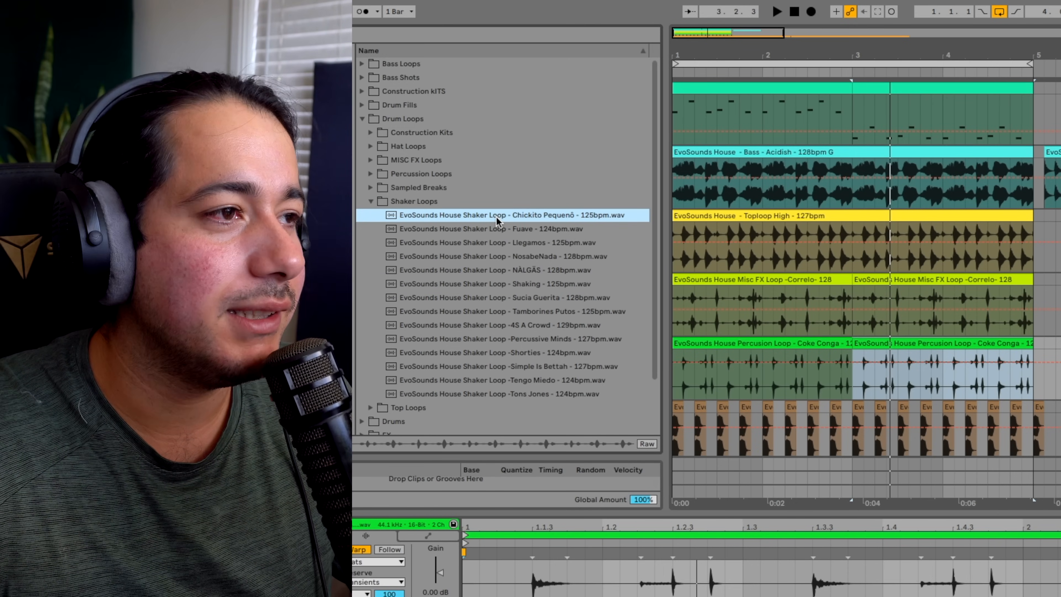
pyautogui.click(502, 227)
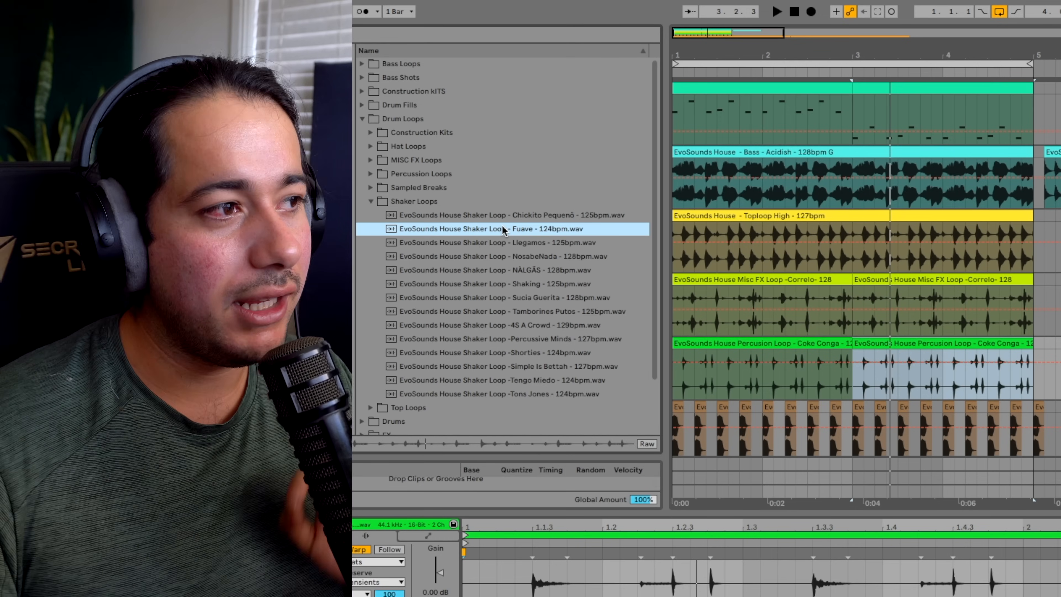
pyautogui.press('Down')
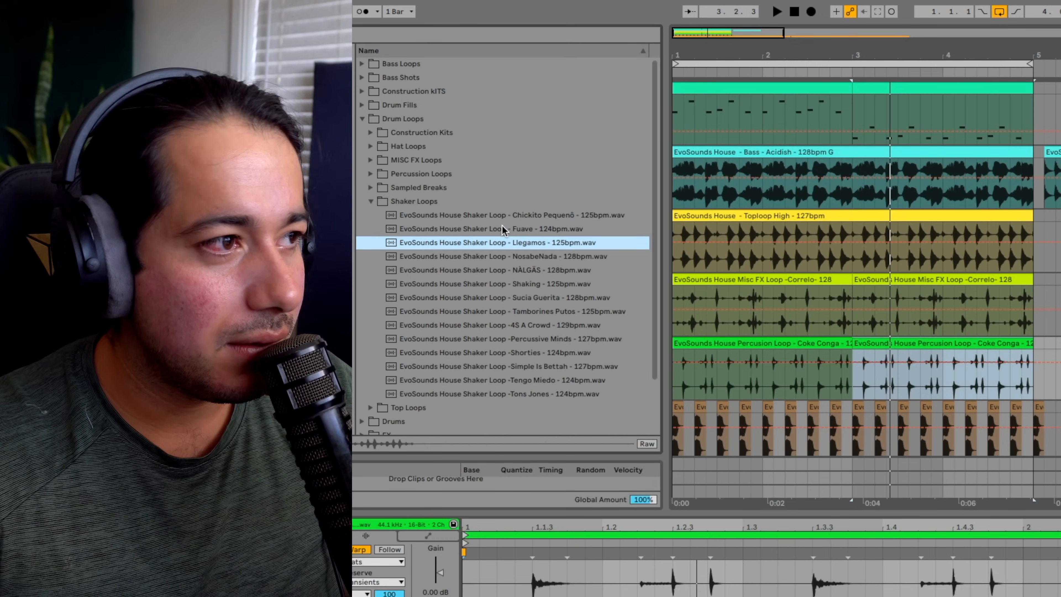
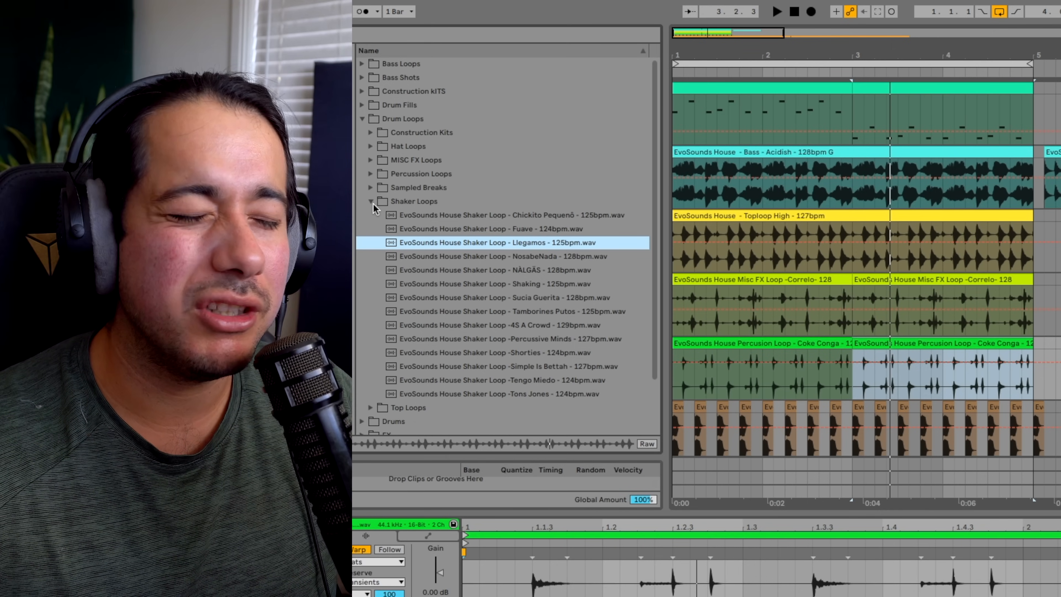
pyautogui.click(539, 311)
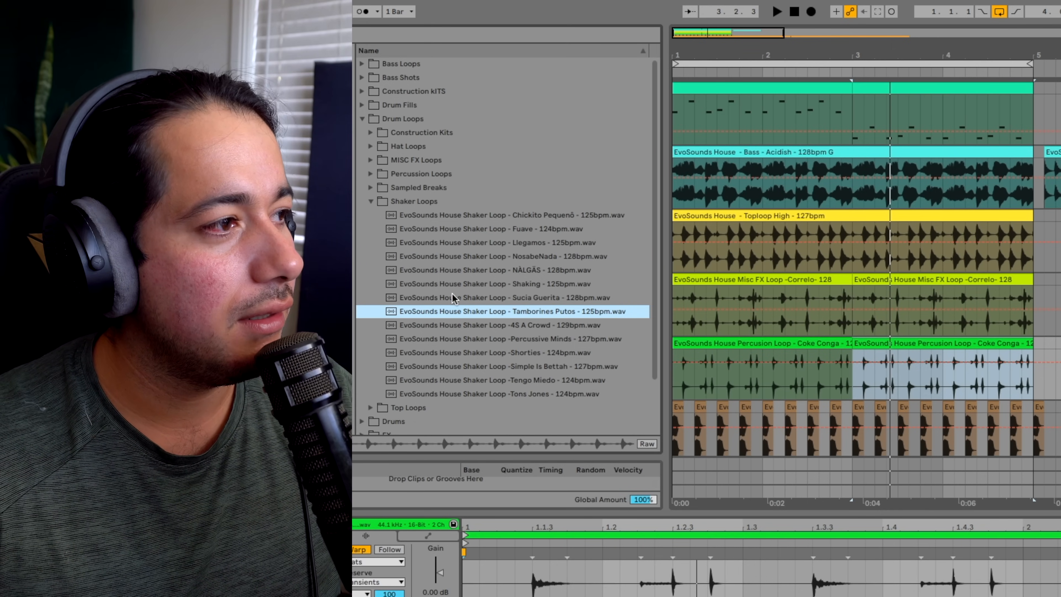
pyautogui.click(370, 201)
pyautogui.click(371, 215)
# Open Construction Kits in Drum Loops, look inside the Agressor kit, and preview the Full loops of the Walker and Sick kits.
pyautogui.click(371, 132)
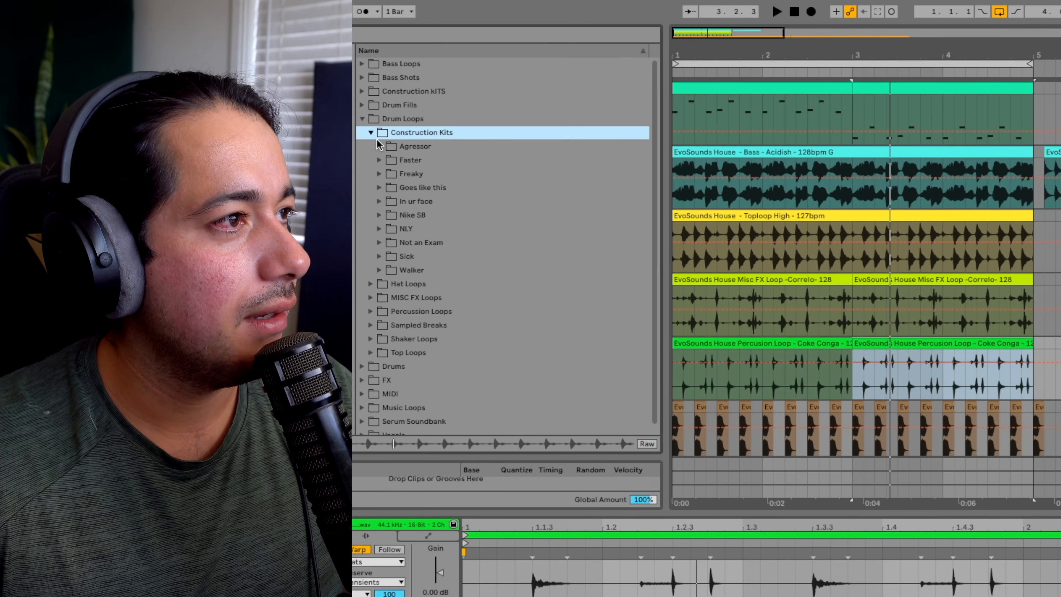
pyautogui.click(380, 151)
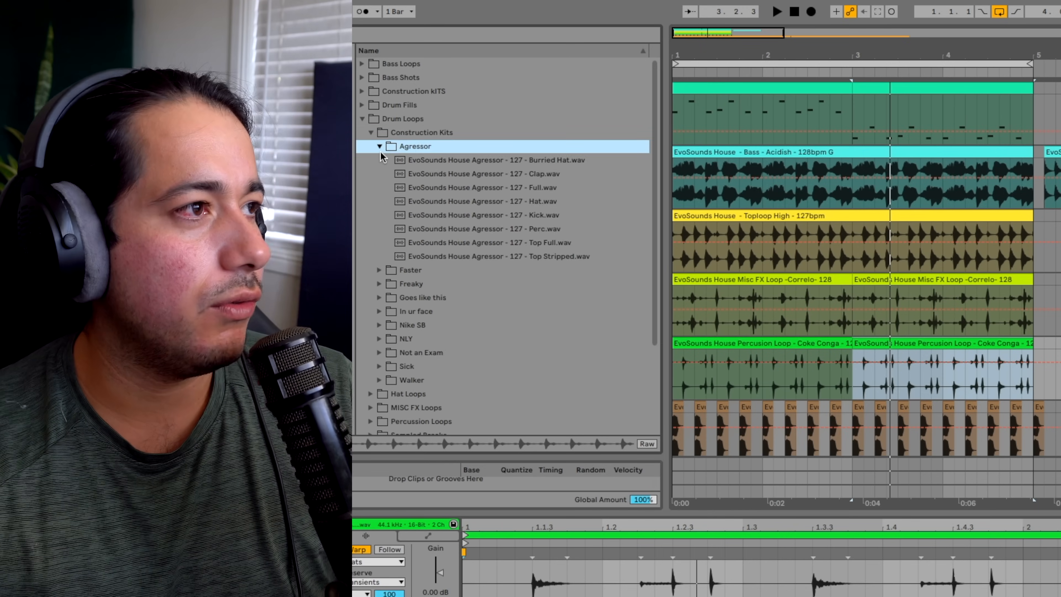
pyautogui.click(381, 152)
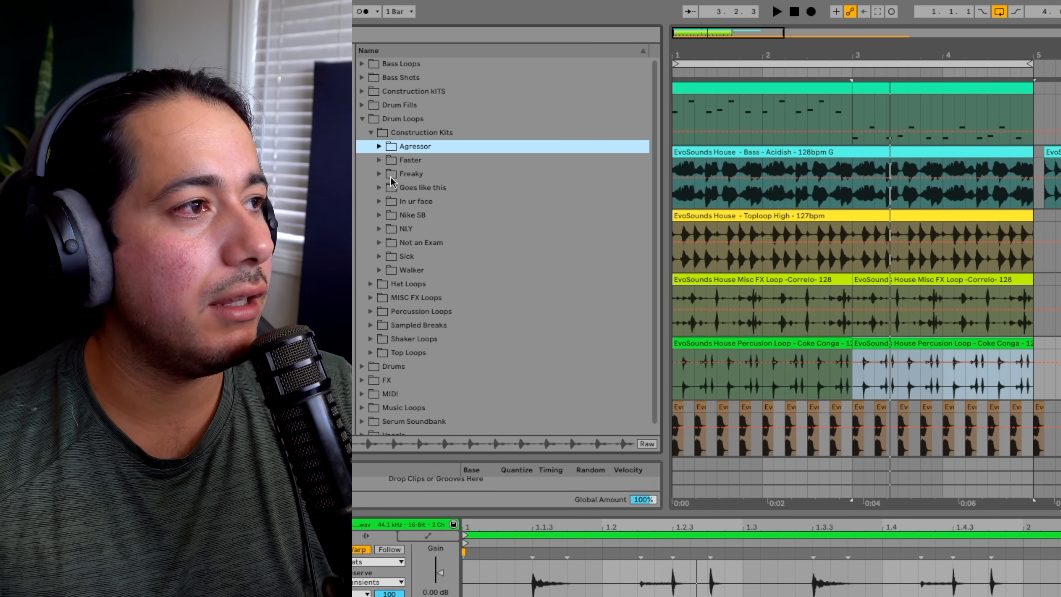
pyautogui.click(388, 271)
pyautogui.click(514, 297)
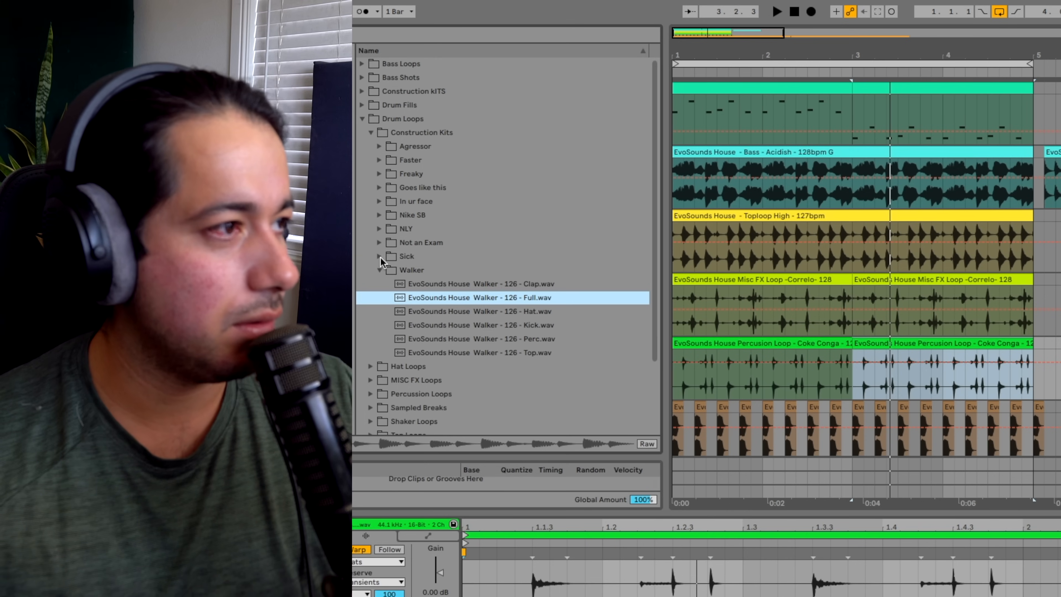
pyautogui.click(381, 257)
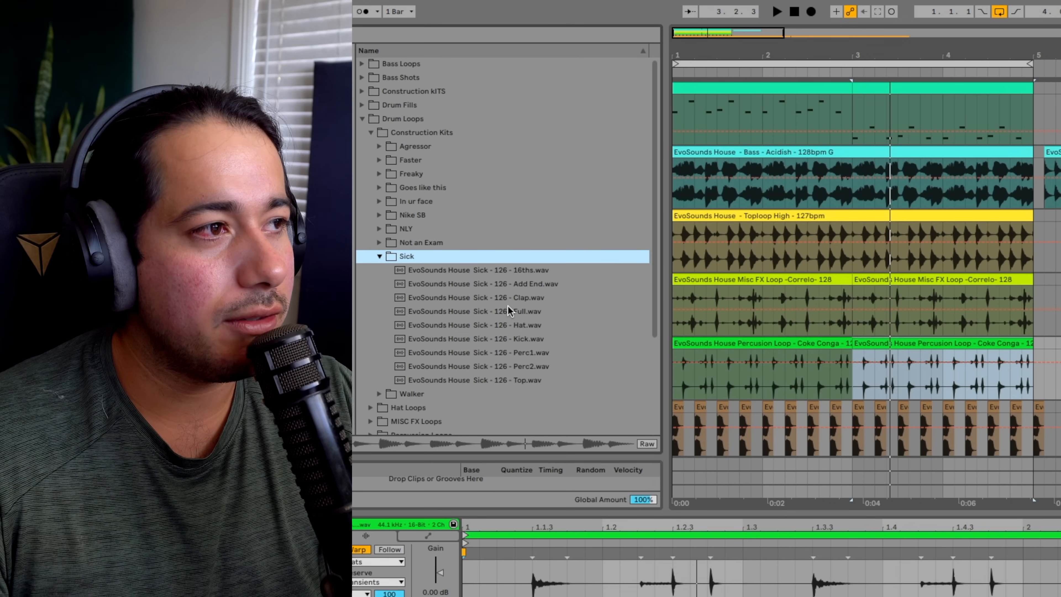
pyautogui.click(508, 311)
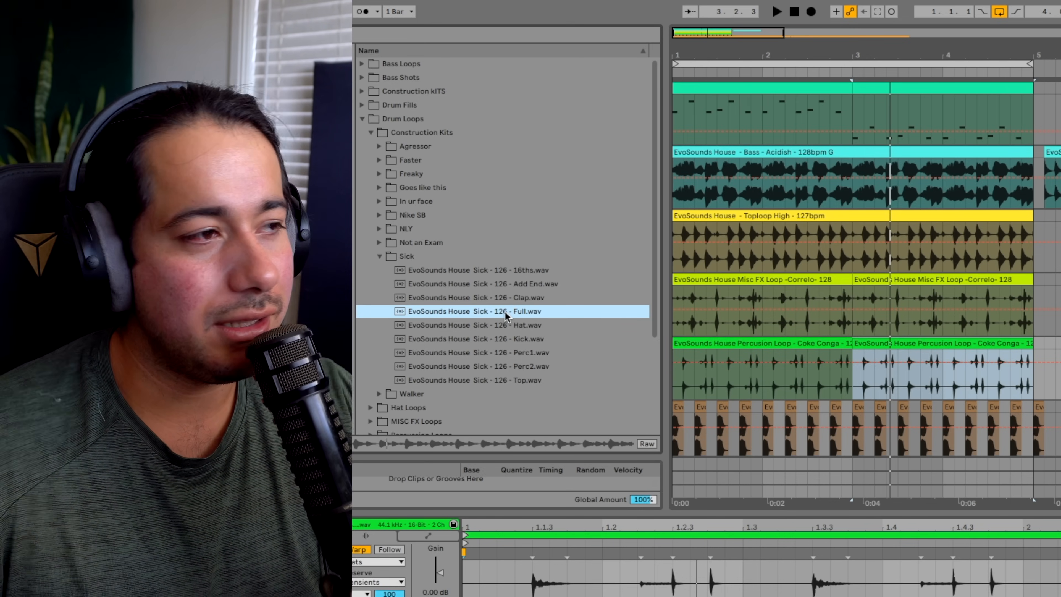
# Preview the Full loops of the Not an Exam and NLY construction kits.
pyautogui.click(381, 256)
pyautogui.click(381, 242)
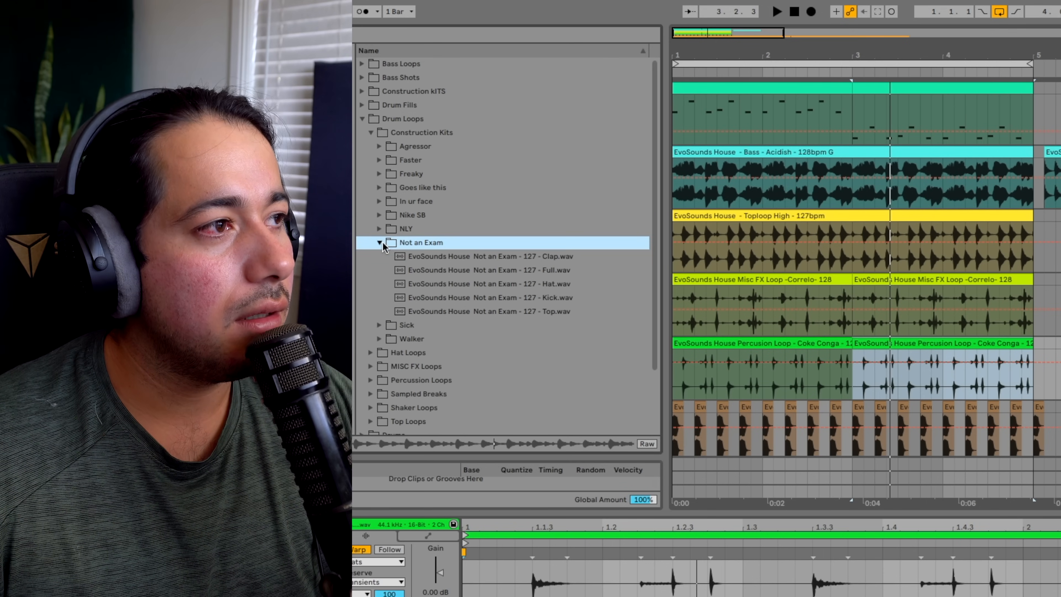
pyautogui.click(510, 274)
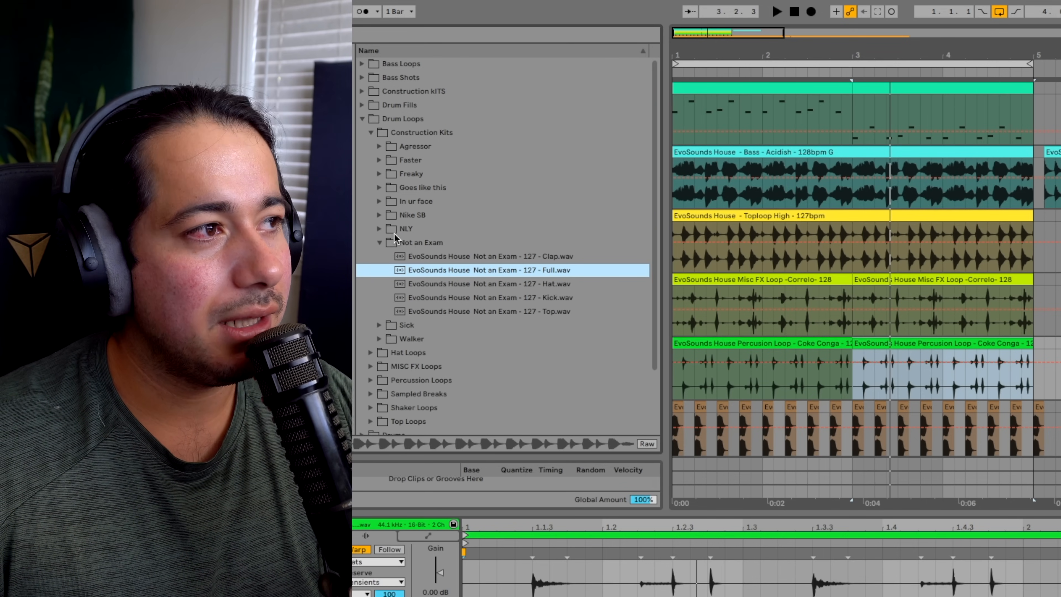
pyautogui.click(380, 228)
pyautogui.click(511, 256)
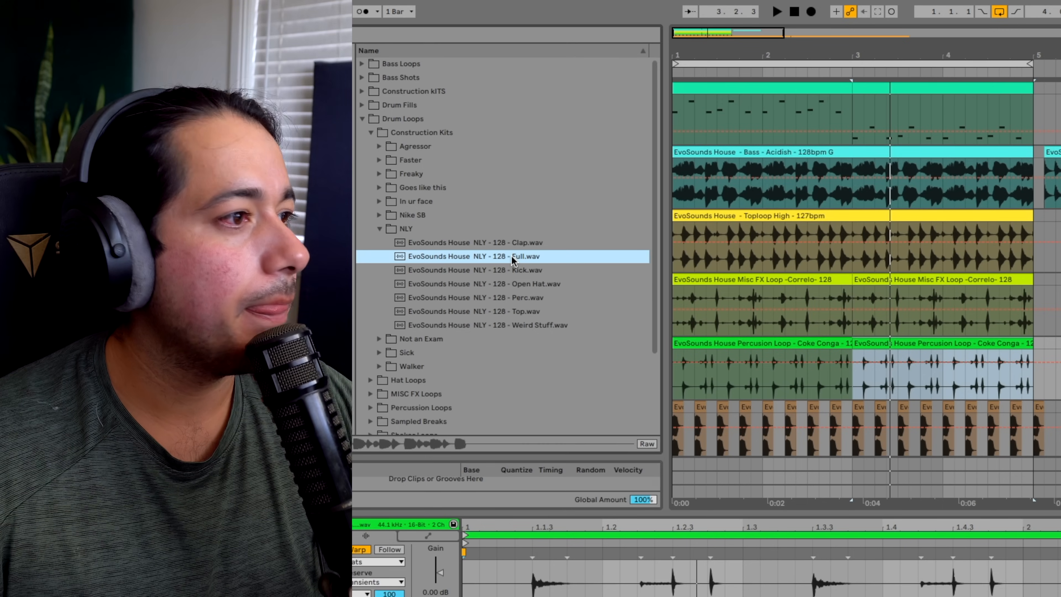
# Preview the Full loops of the Nike SB and In ur face kits and open the Goes like this kit.
pyautogui.click(380, 214)
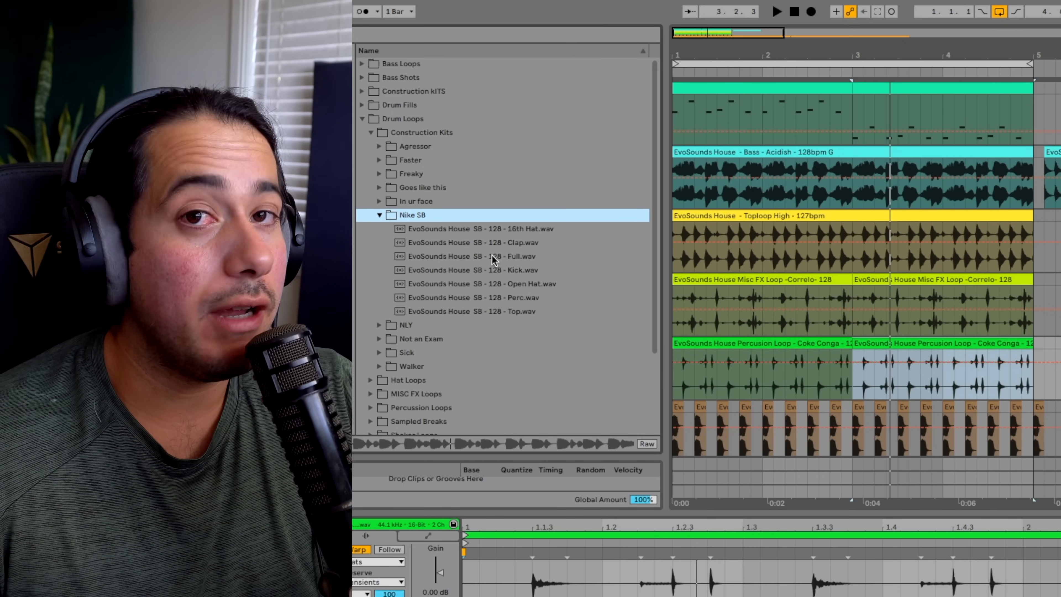
pyautogui.click(493, 256)
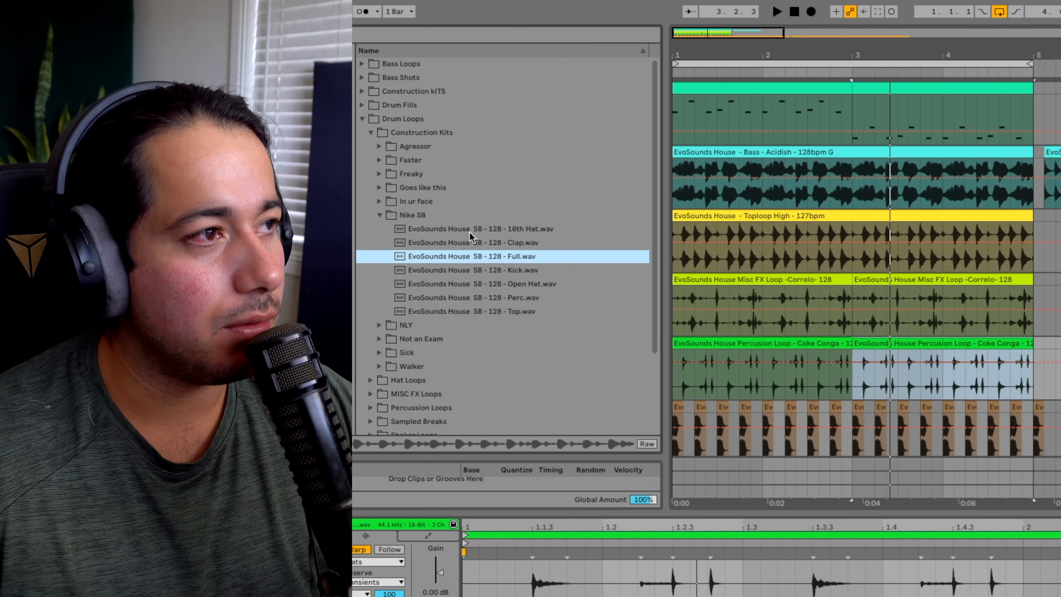
pyautogui.click(387, 201)
pyautogui.click(535, 230)
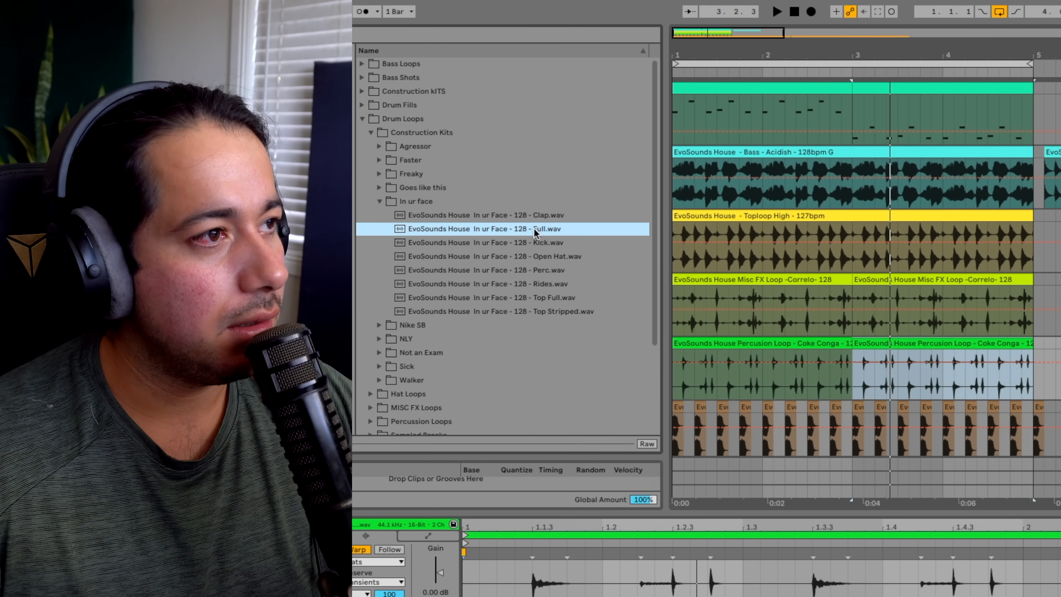
pyautogui.click(378, 185)
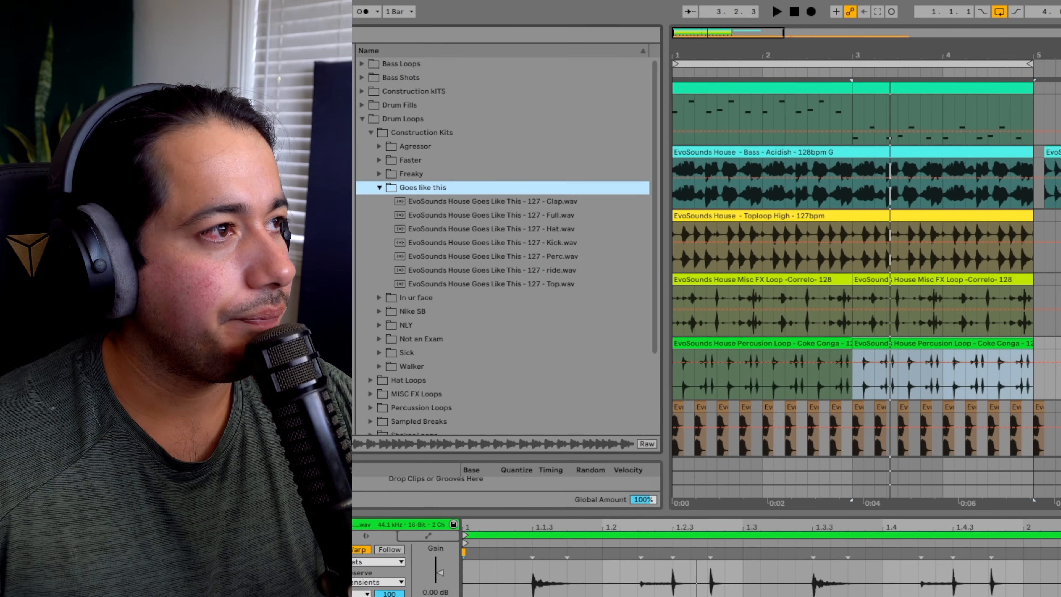
# Collapse Construction Kits, open the Sampled Breaks folder and preview the Breakbeat Marching loop.
pyautogui.click(369, 133)
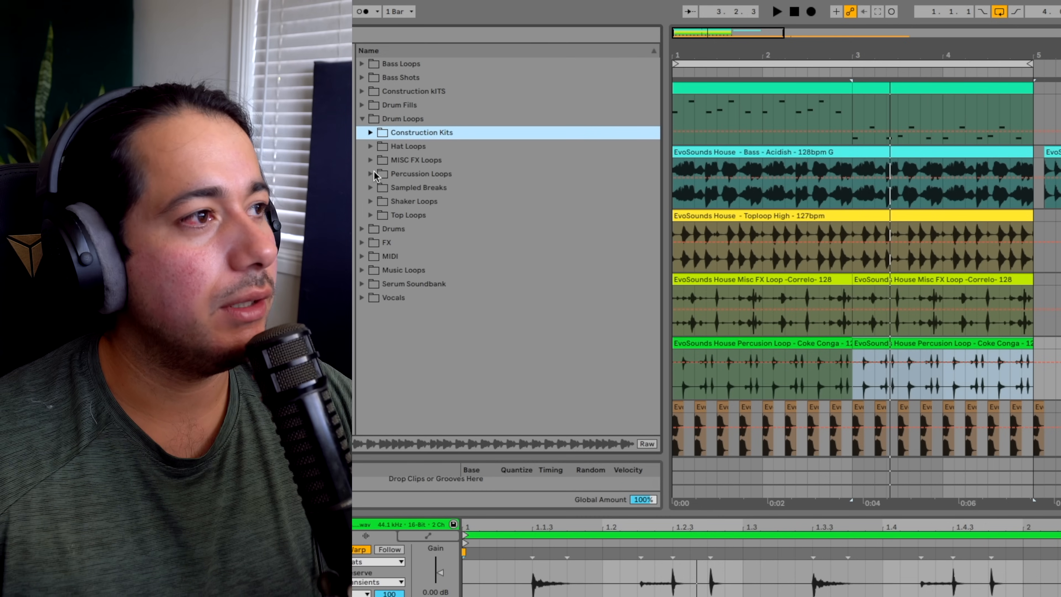
pyautogui.click(372, 187)
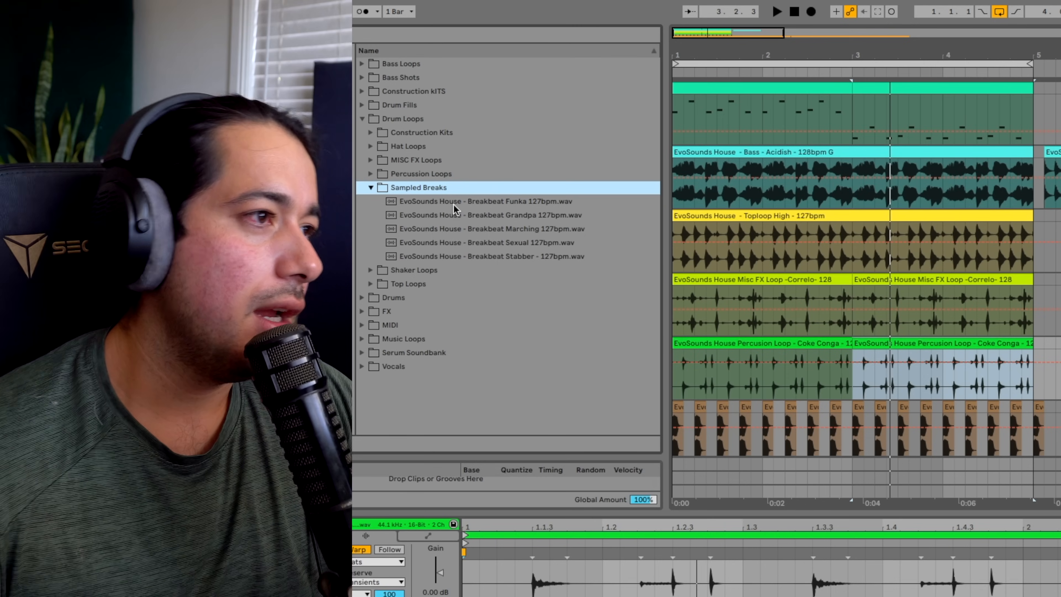
pyautogui.click(440, 225)
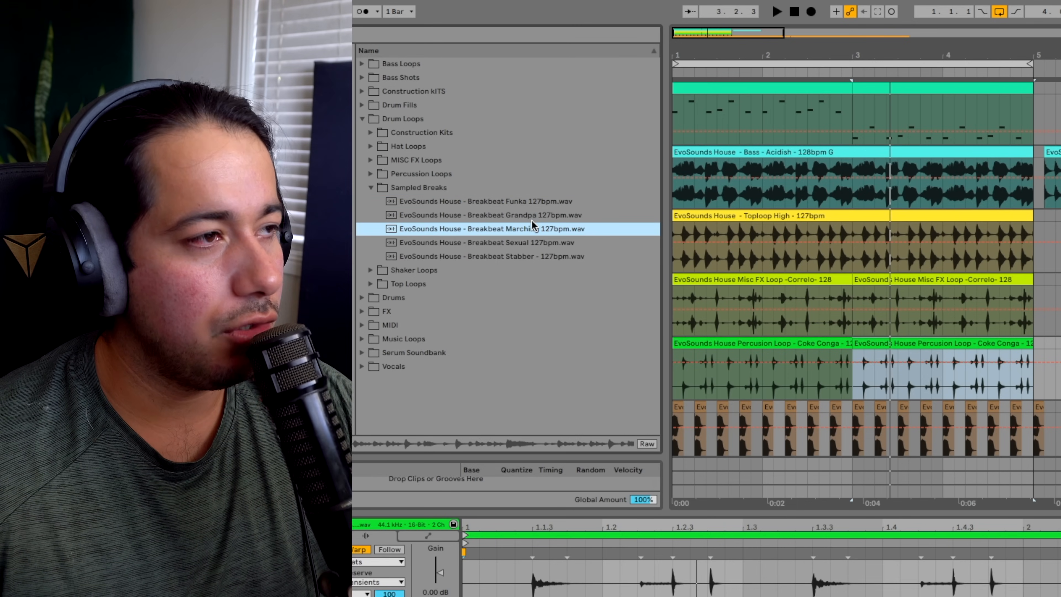
# Delete the Misc FX Correlo and Coke Conga percussion loop clips from bars 1 to 4.
pyautogui.scroll(-4, 734, 299)
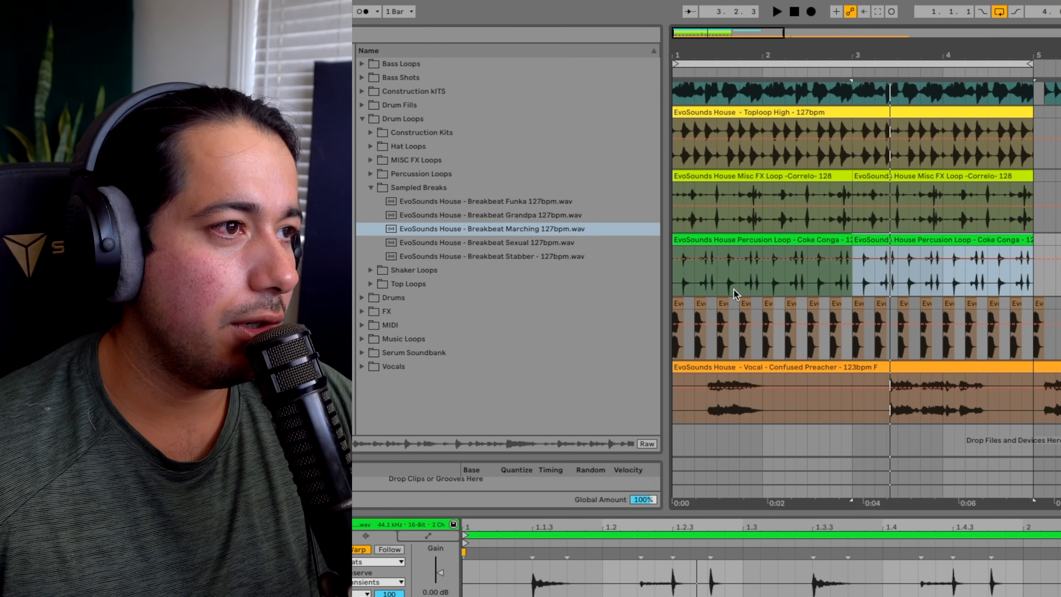
pyautogui.moveTo(1043, 284); pyautogui.dragTo(674, 178)
pyautogui.press('Delete')
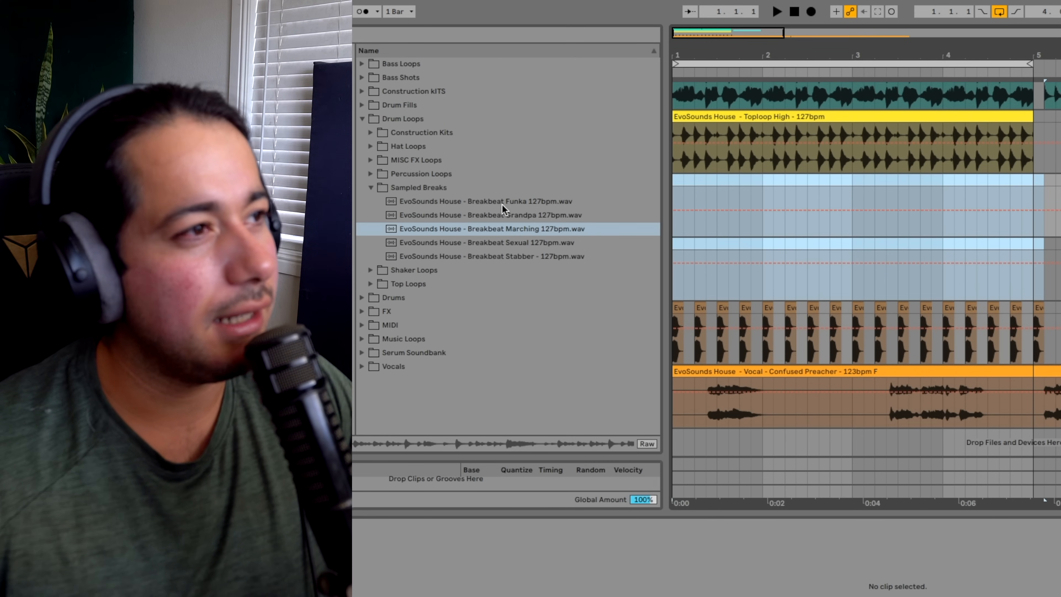
# Place the Breakbeat Grandpa loop at bar 1 on the track below Toploop High, play the arrangement and duplicate the clip.
pyautogui.moveTo(503, 211); pyautogui.dragTo(674, 207)
pyautogui.press('space')
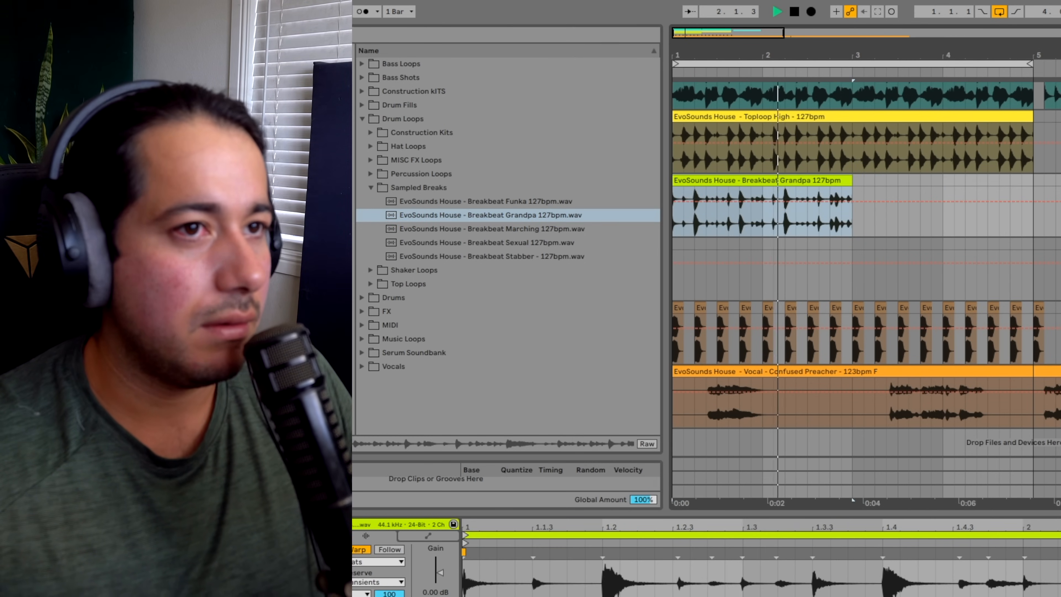
pyautogui.hotkey('ctrl', 'd')
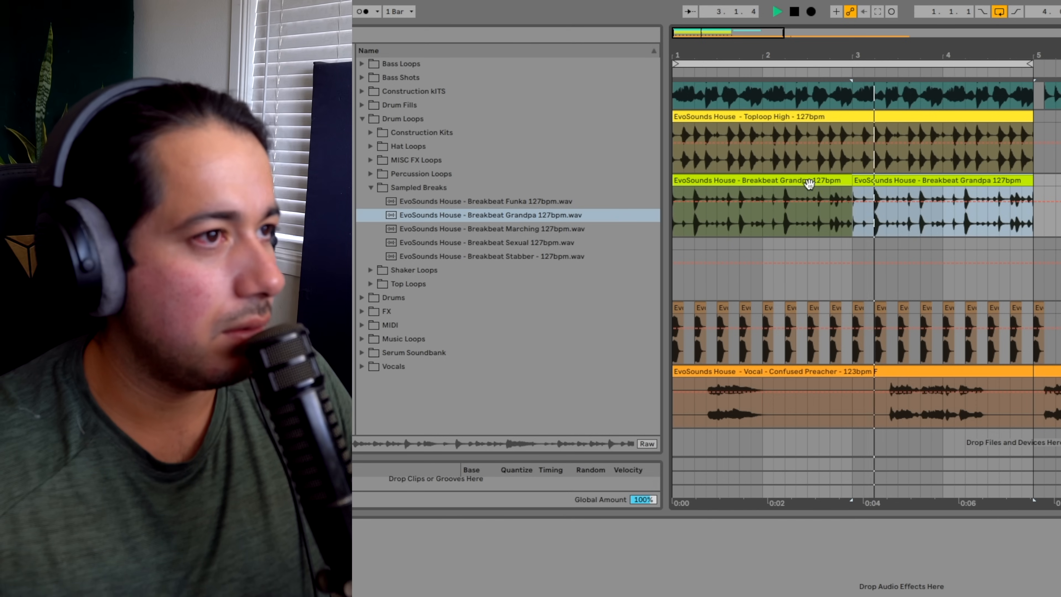
# Replace Breakbeat Grandpa with the Breakbeat Sexual loop, turn off its transient looping and lower its transient envelope.
pyautogui.moveTo(494, 243); pyautogui.dragTo(706, 180)
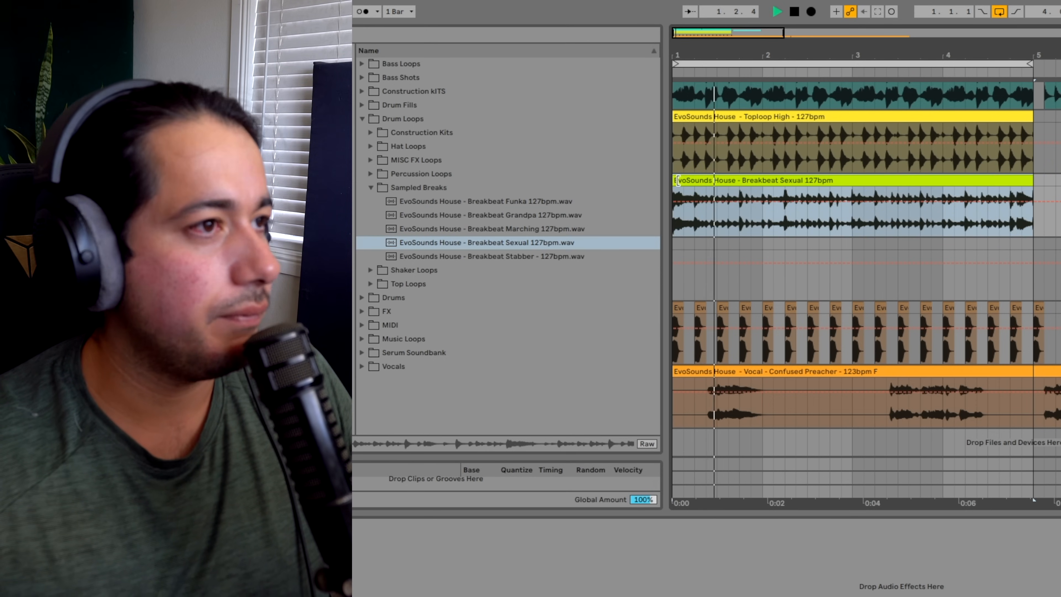
pyautogui.moveTo(683, 179); pyautogui.dragTo(691, 180)
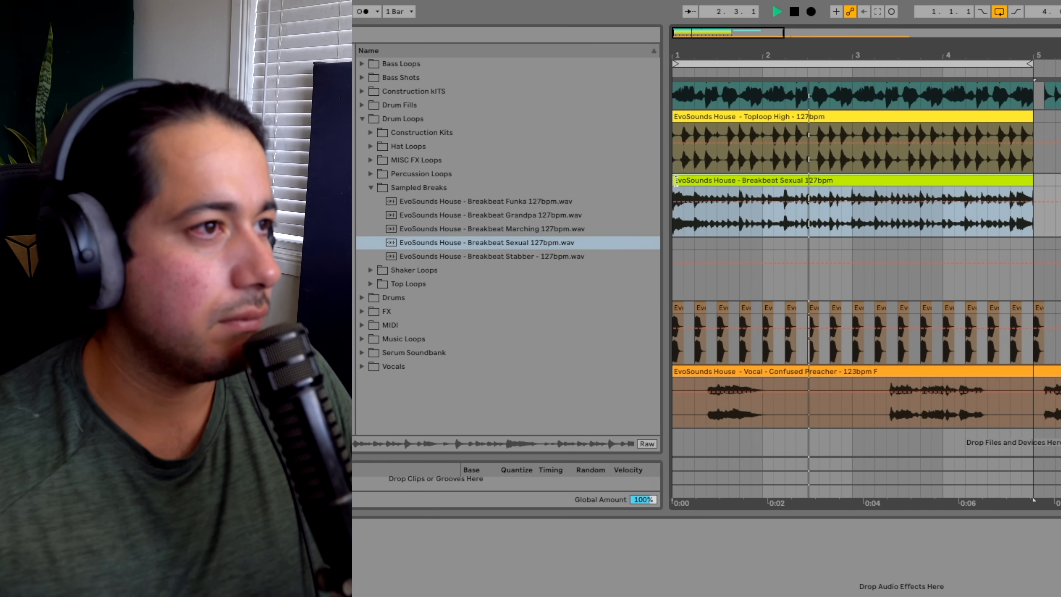
pyautogui.doubleClick(692, 180)
pyautogui.click(355, 595)
pyautogui.click(473, 521)
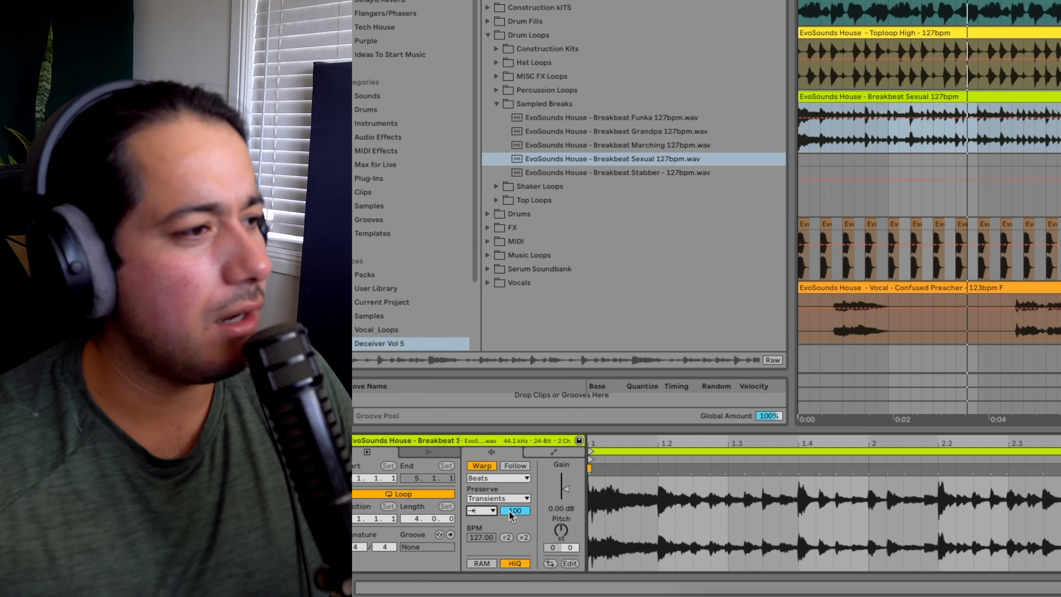
pyautogui.moveTo(515, 510); pyautogui.dragTo(516, 536)
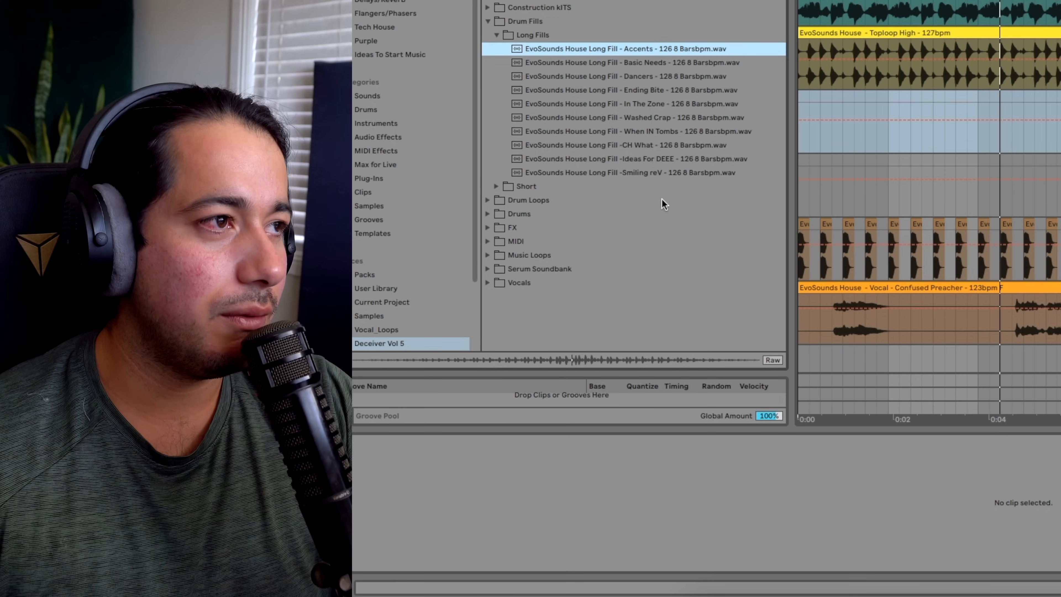
# Preview the long drum fills Basic Needs, Dancers, Ending Bite, In The Zone, Washed Crap, When IN Tombs and Ideas For DEEE.
pyautogui.click(659, 64)
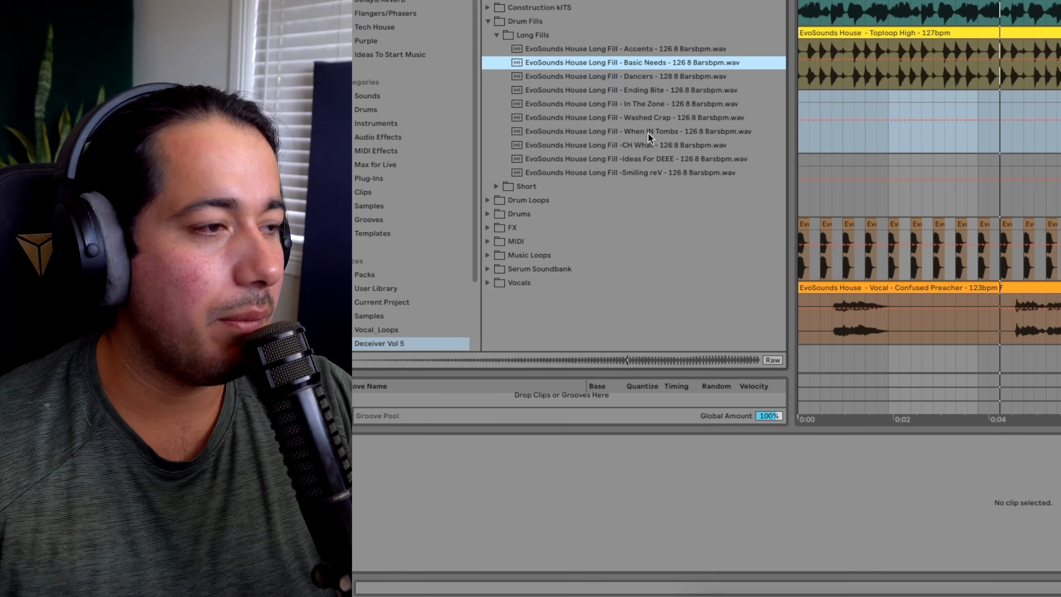
pyautogui.click(625, 78)
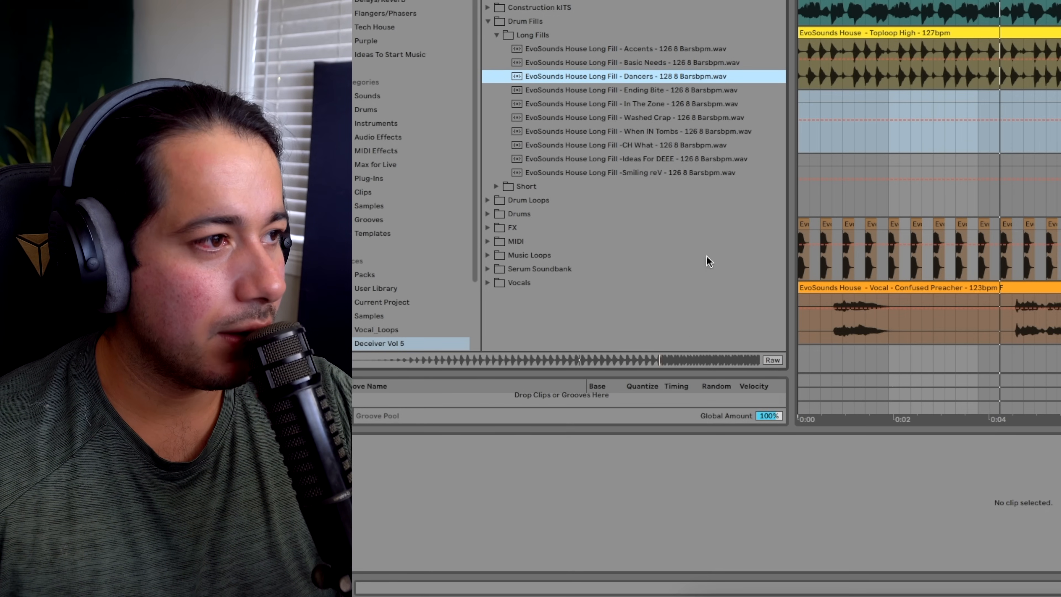
pyautogui.click(624, 92)
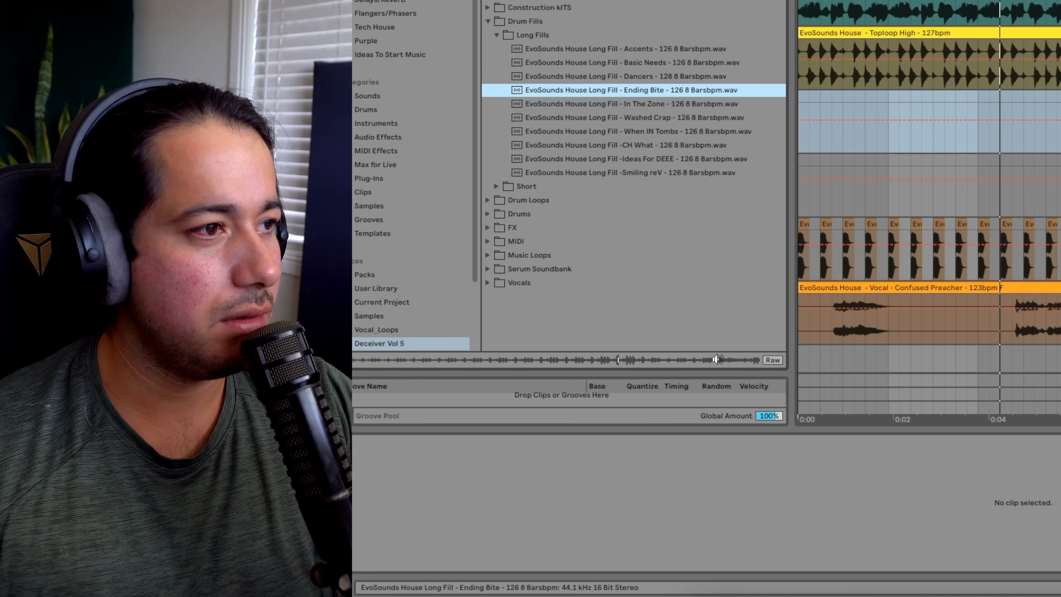
pyautogui.click(639, 104)
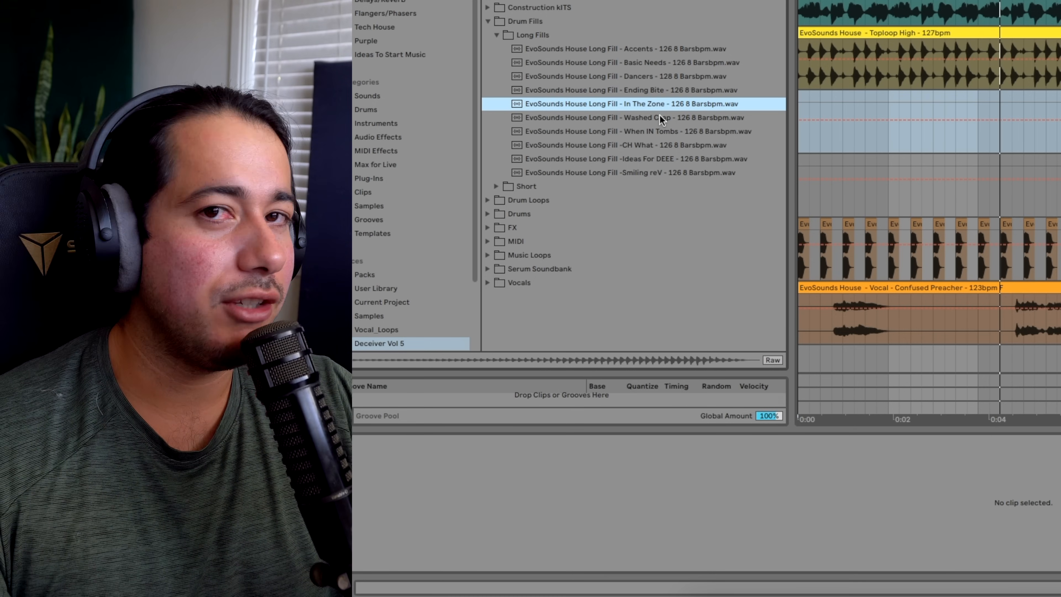
pyautogui.click(661, 117)
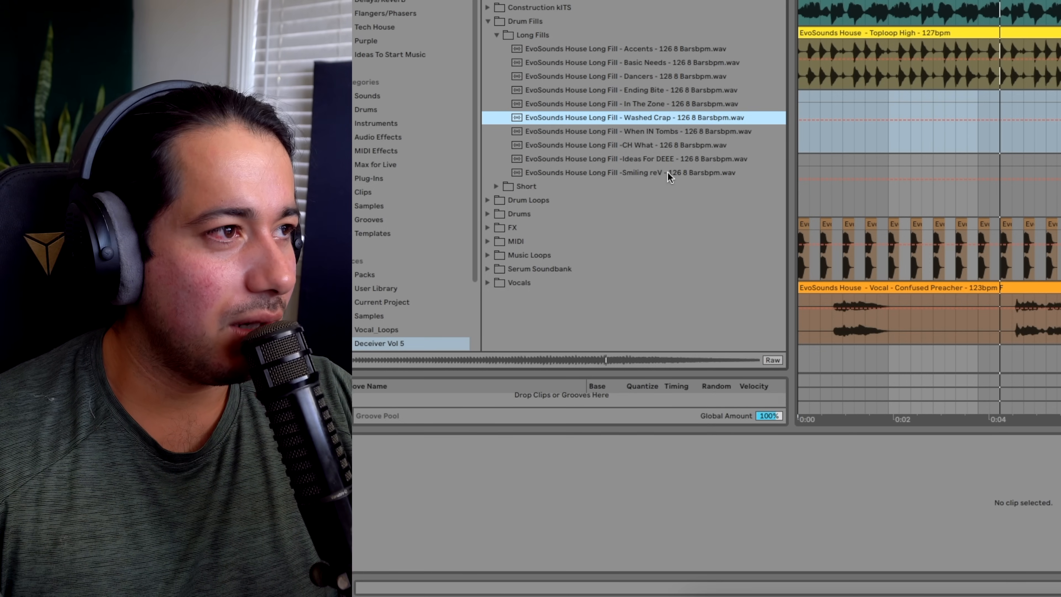
pyautogui.click(650, 132)
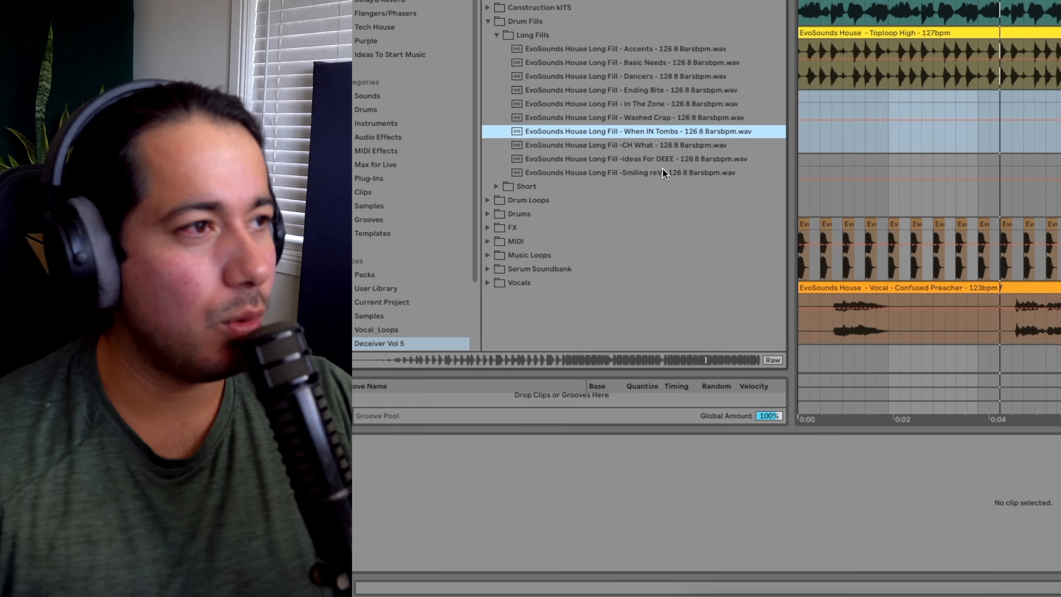
pyautogui.click(661, 158)
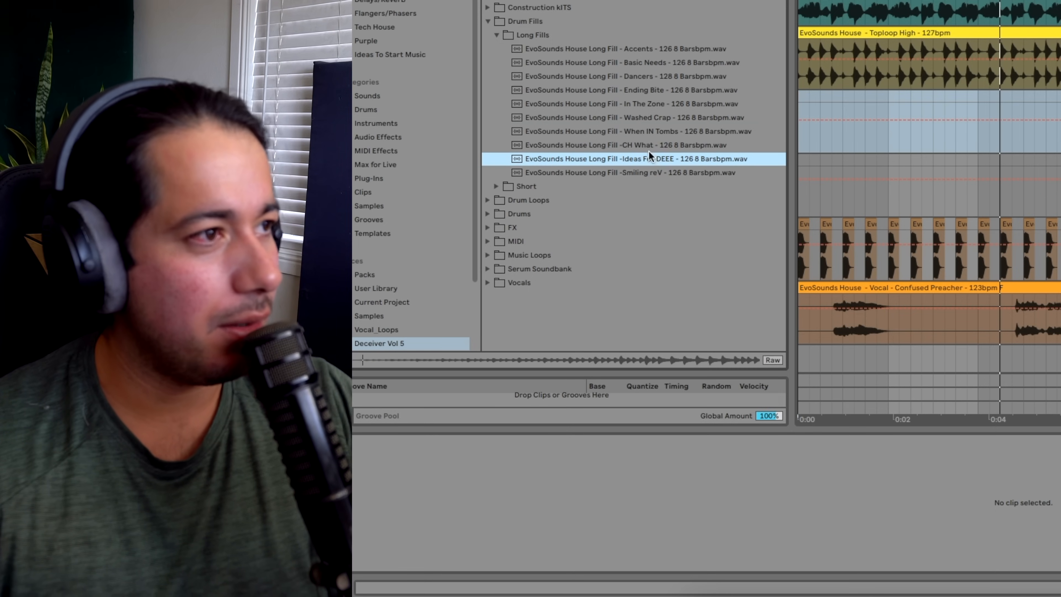
# Preview short drum fills including FestiVAL teCH, Braop, 80S Called, My PERCS and San Clemente, and collapse the Drum Fills folder.
pyautogui.click(500, 185)
pyautogui.click(587, 118)
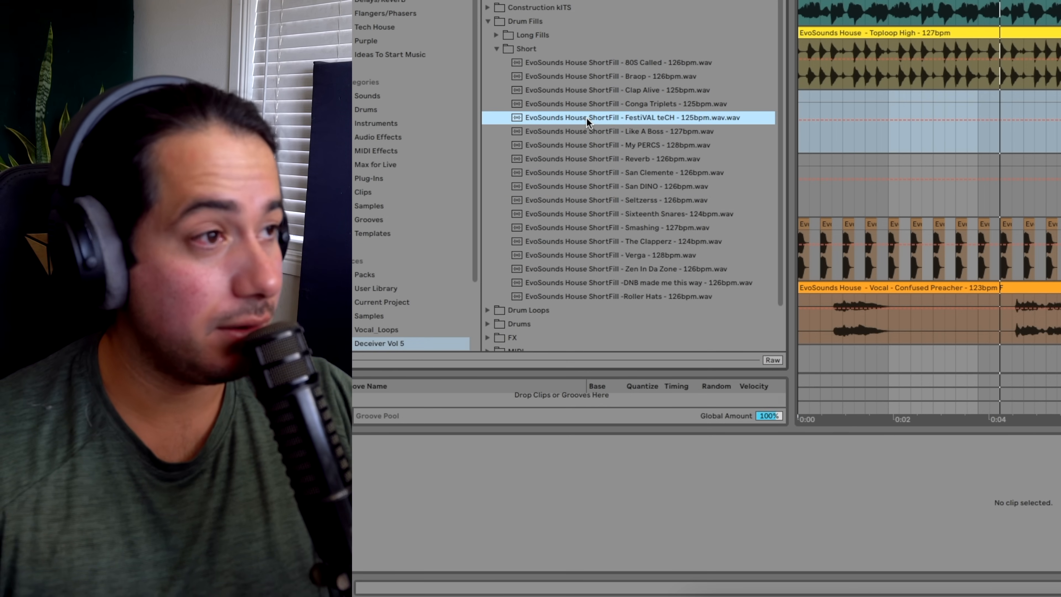
pyautogui.click(619, 79)
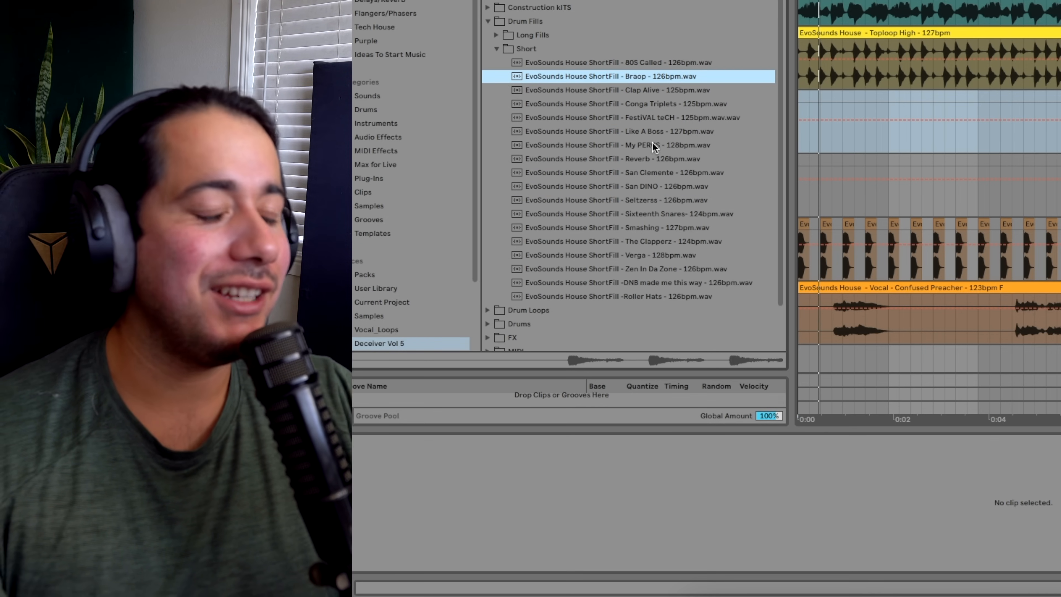
pyautogui.click(671, 66)
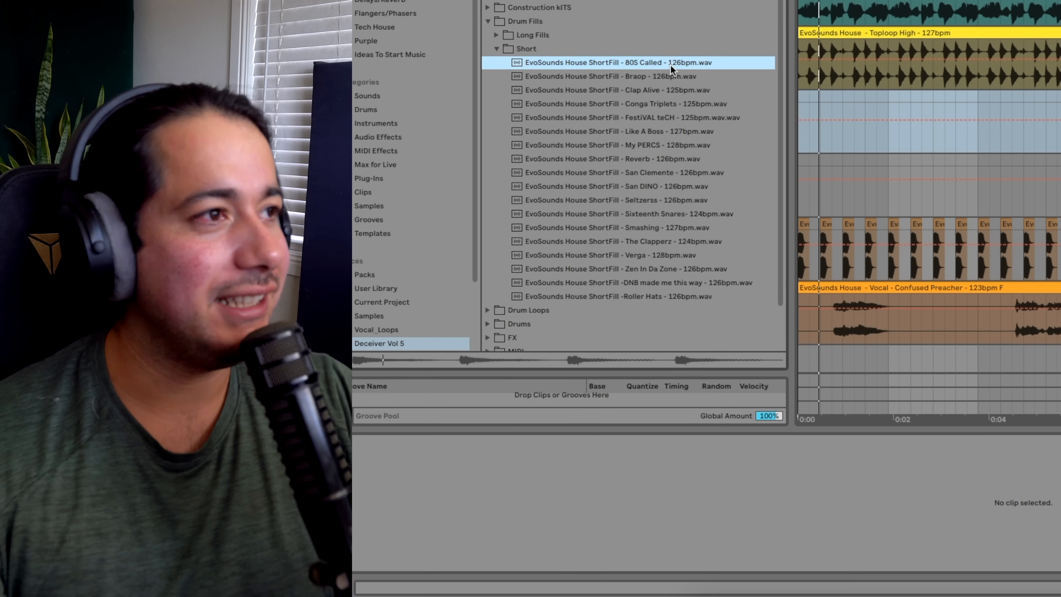
pyautogui.click(687, 145)
pyautogui.click(658, 176)
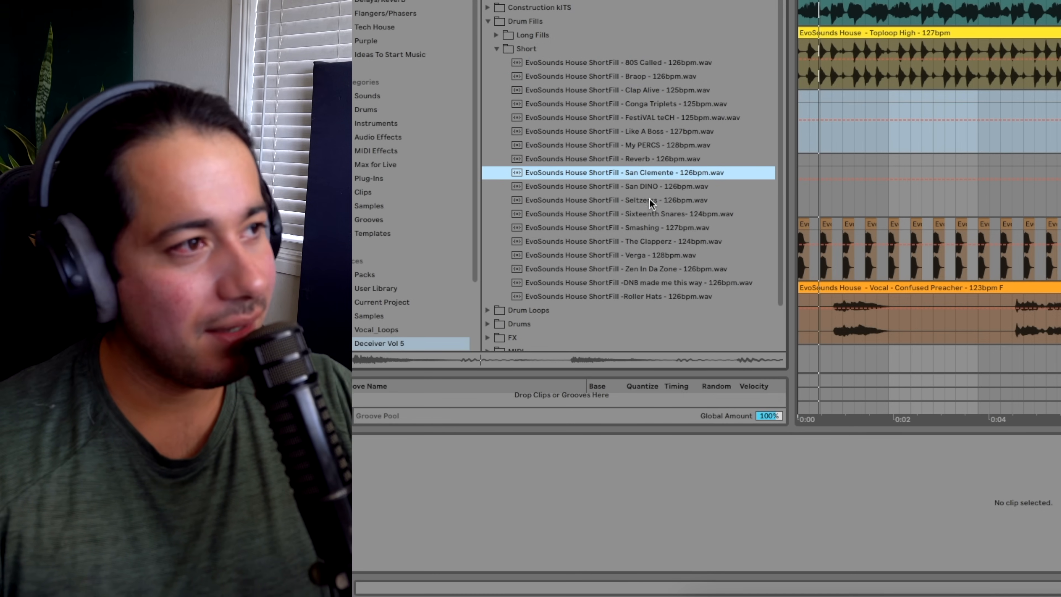
pyautogui.press('Down')
pyautogui.press('Down')
pyautogui.press('Left')
pyautogui.press('Left')
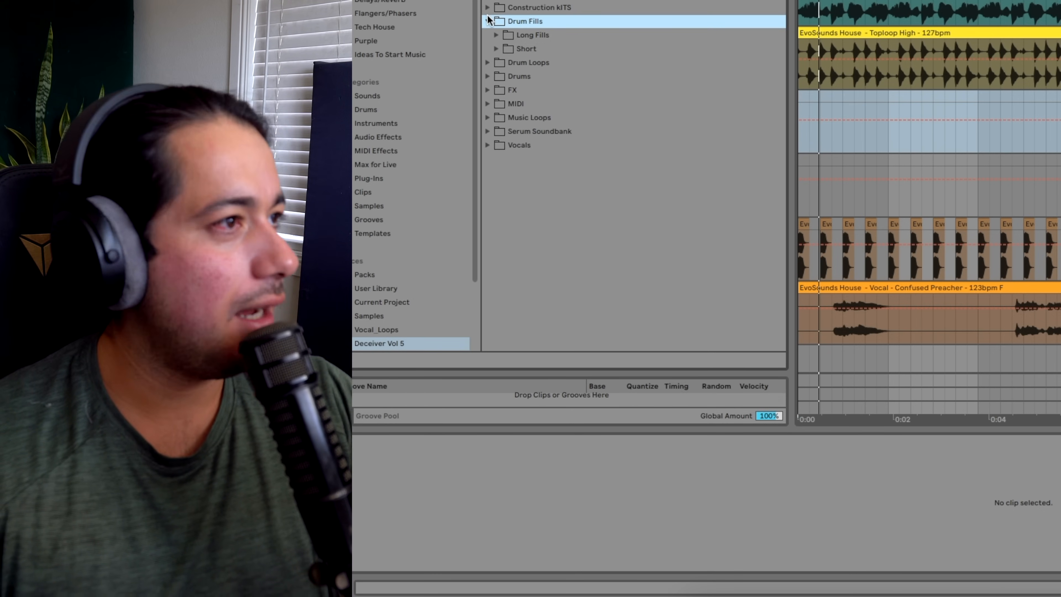
pyautogui.click(487, 22)
# Open the Music Loops folder and preview the RomaniAN sPANISH guitar and Chile De Zen sax loops.
pyautogui.click(509, 132)
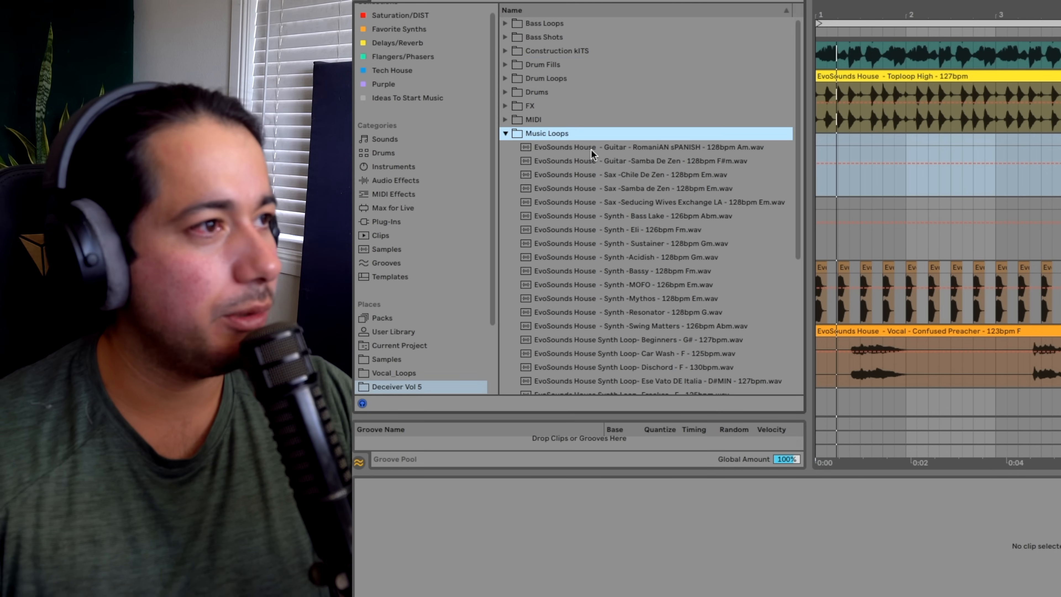
pyautogui.click(703, 151)
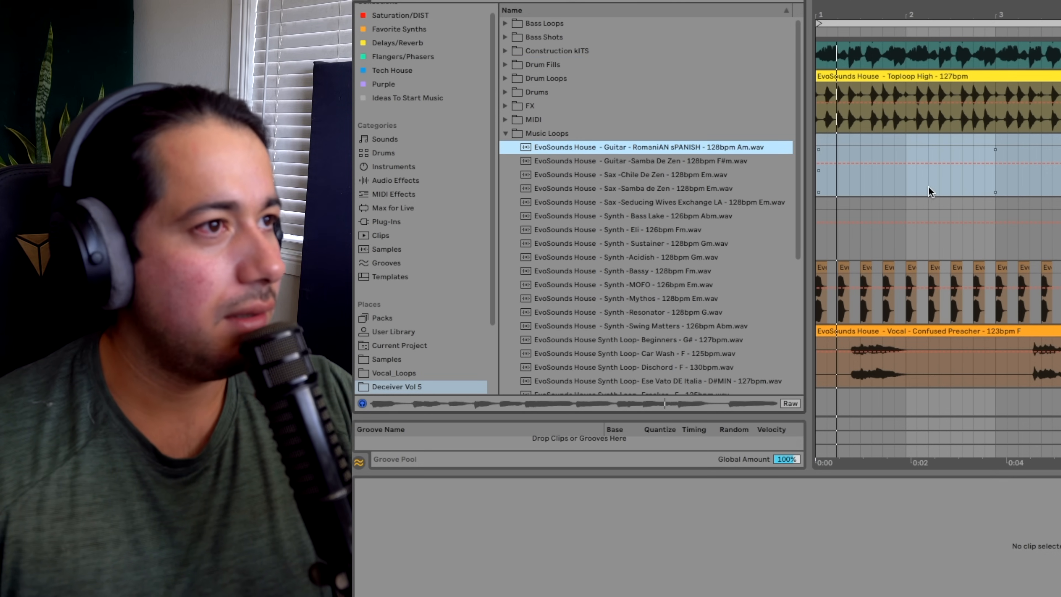
pyautogui.scroll(2, 963, 194)
pyautogui.click(690, 172)
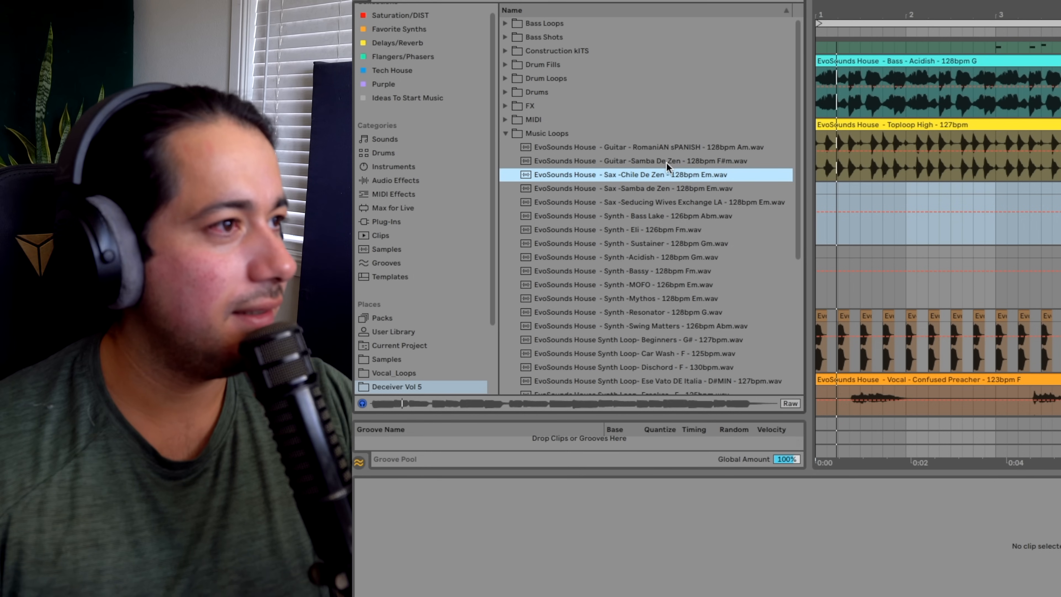
# Try the Chile De Zen sax, Samba De Zen guitar and Seducing Wives Exchange LA sax loops at bar 1, adjusting the first one's pitch.
pyautogui.moveTo(651, 173); pyautogui.dragTo(824, 216)
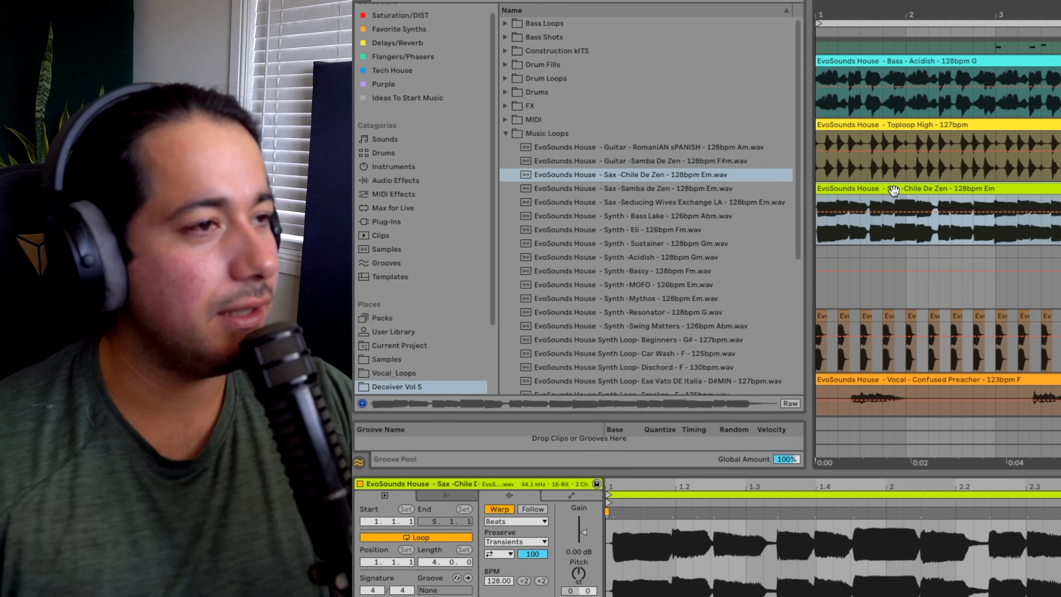
pyautogui.moveTo(571, 591); pyautogui.dragTo(571, 583)
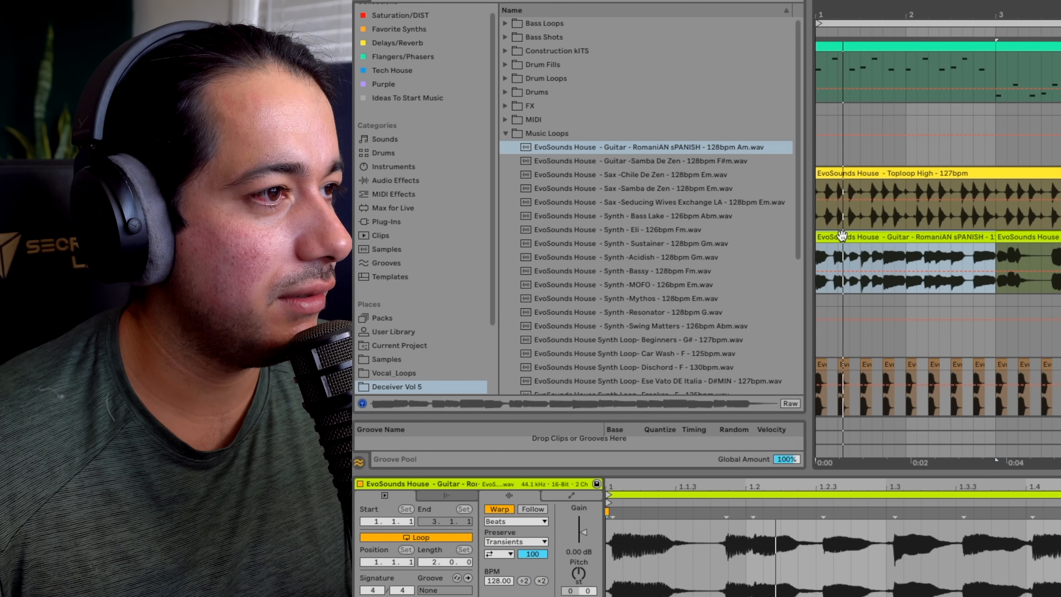
pyautogui.moveTo(614, 161); pyautogui.dragTo(821, 273)
pyautogui.moveTo(615, 202); pyautogui.dragTo(820, 261)
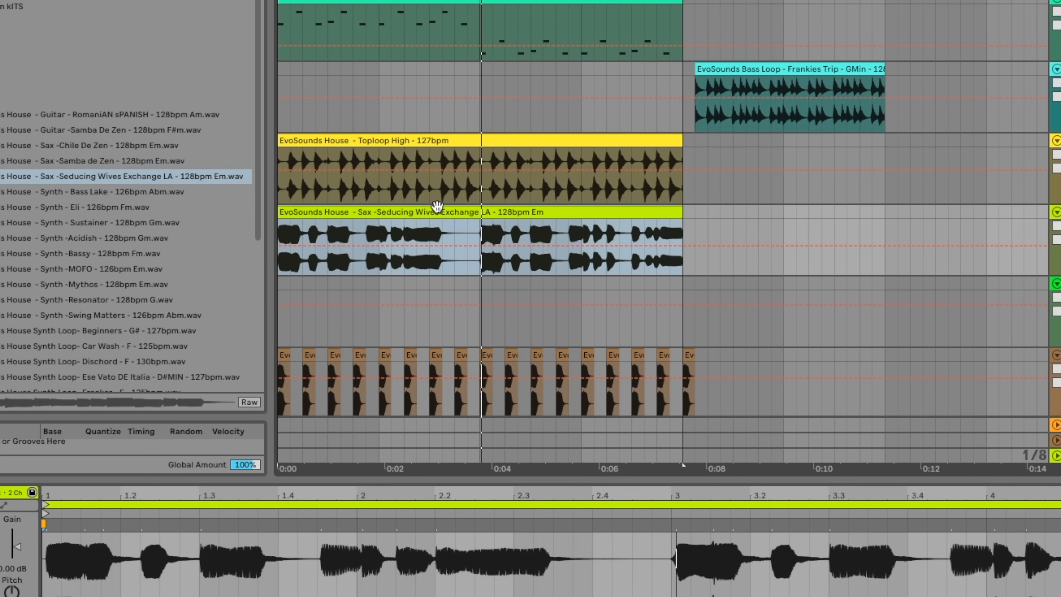
# Try the Bass Lake and Sustainer synth loops at bar 1 below Toploop High and replace them with the Pay OuTZ synth loop.
pyautogui.click(93, 193)
pyautogui.moveTo(93, 193); pyautogui.dragTo(281, 226)
pyautogui.moveTo(215, 223); pyautogui.dragTo(279, 224)
pyautogui.scroll(-3, 126, 209)
pyautogui.moveTo(242, 126); pyautogui.dragTo(276, 230)
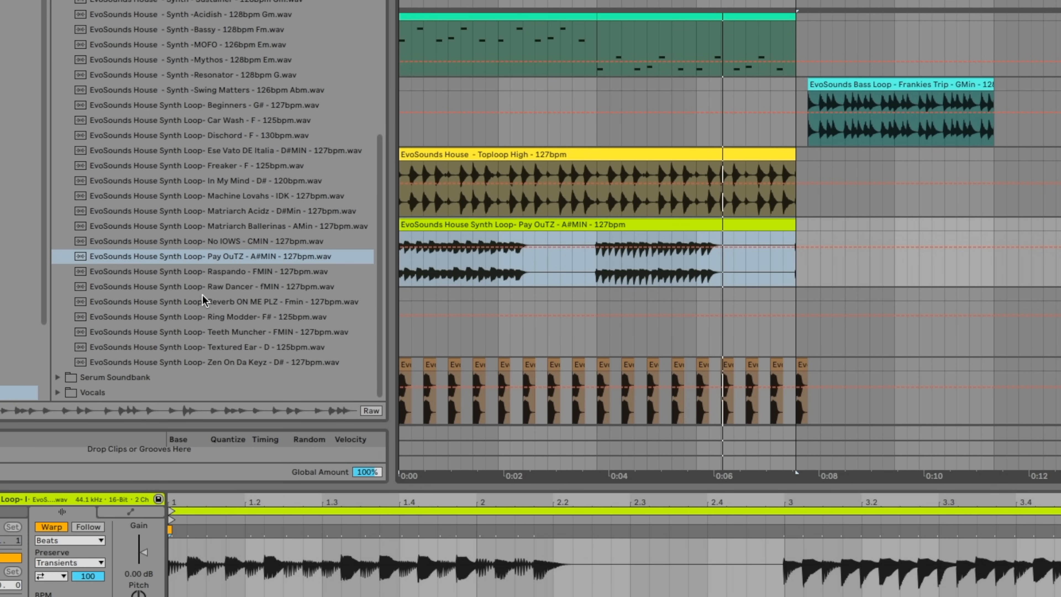
# Look through the BASS MIDI and Synth MIDI folders and collapse the MIDI folder.
pyautogui.scroll(5, 202, 294)
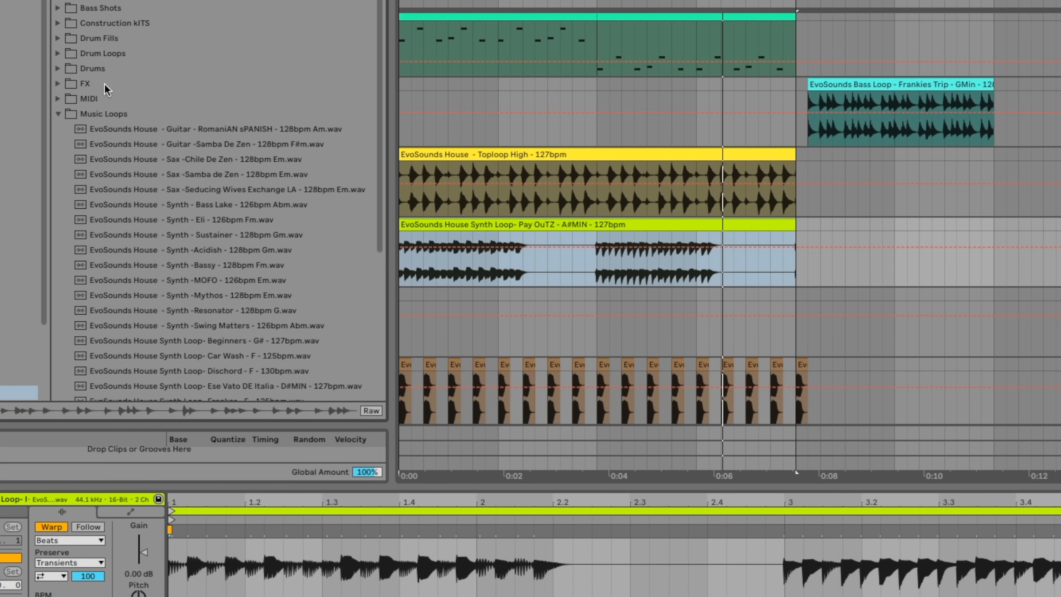
pyautogui.click(58, 98)
pyautogui.click(67, 114)
pyautogui.click(67, 129)
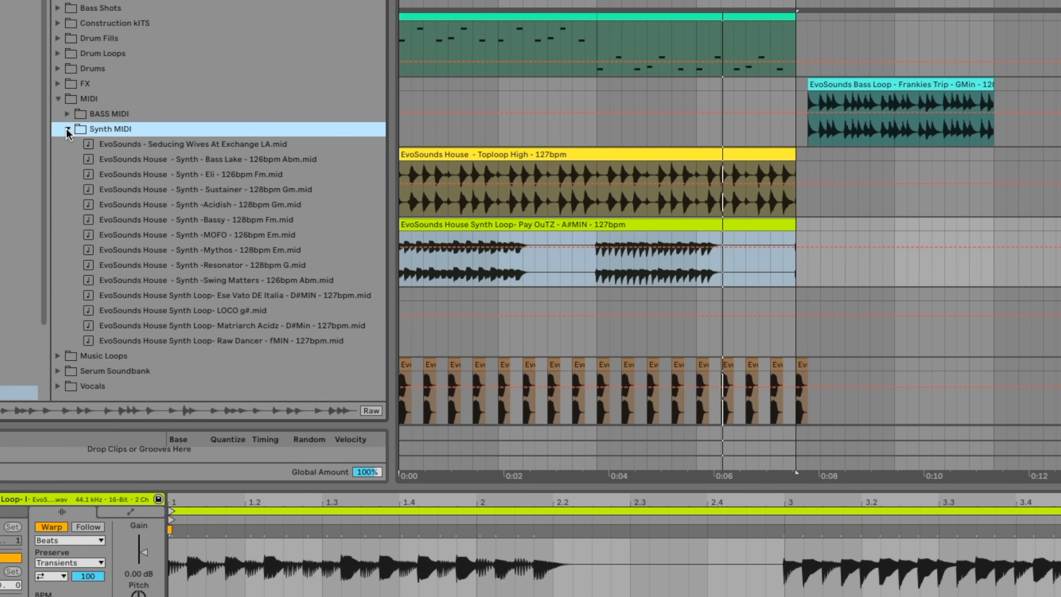
pyautogui.click(67, 129)
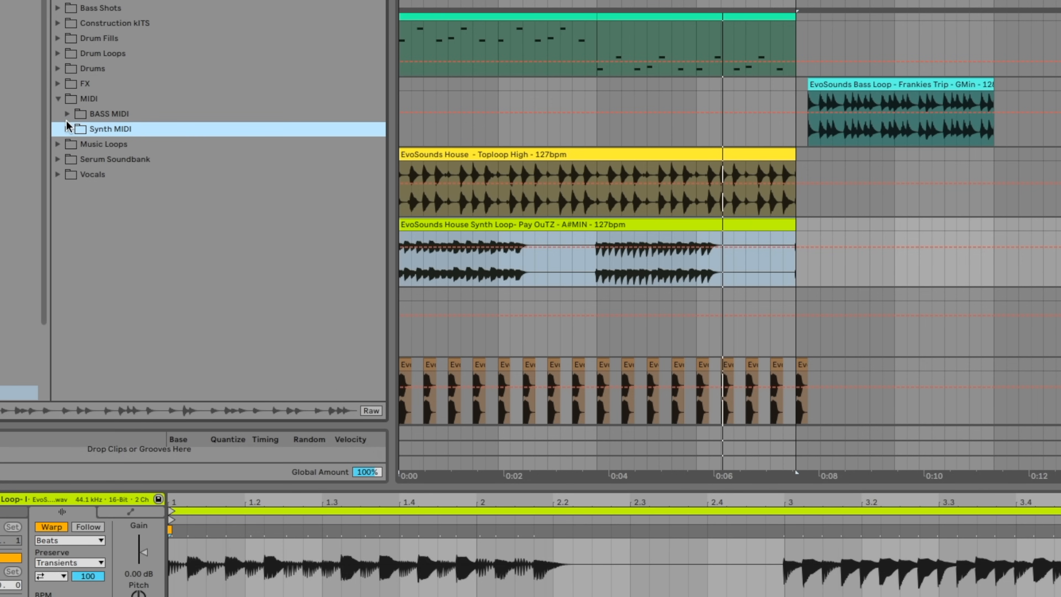
pyautogui.click(63, 100)
# Open the Vocals folder, look through its samples and preview the Baje La Cintura and Boom vocals.
pyautogui.click(58, 144)
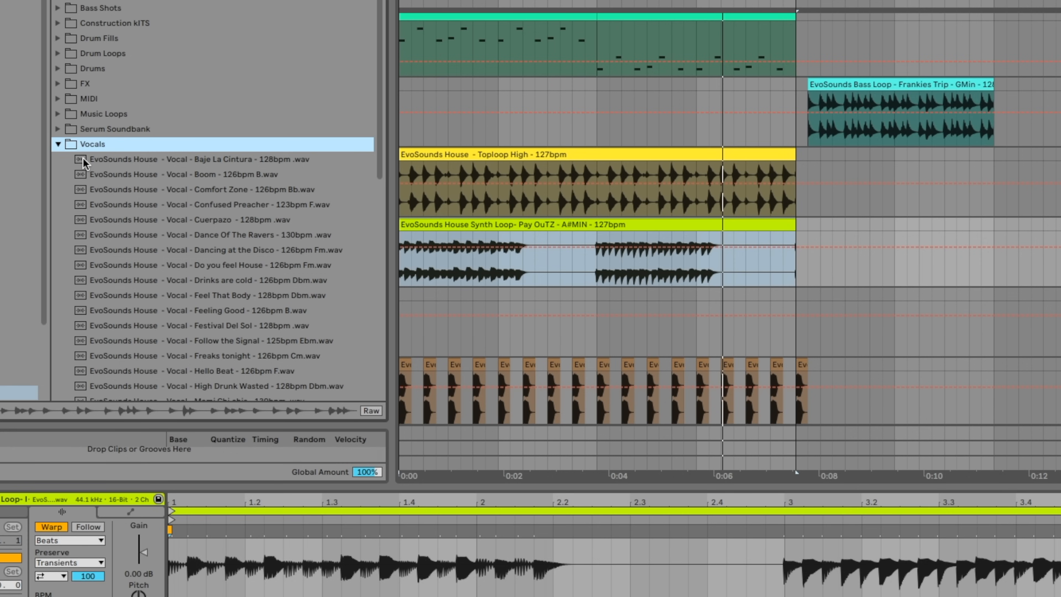
pyautogui.scroll(-10, 83, 158)
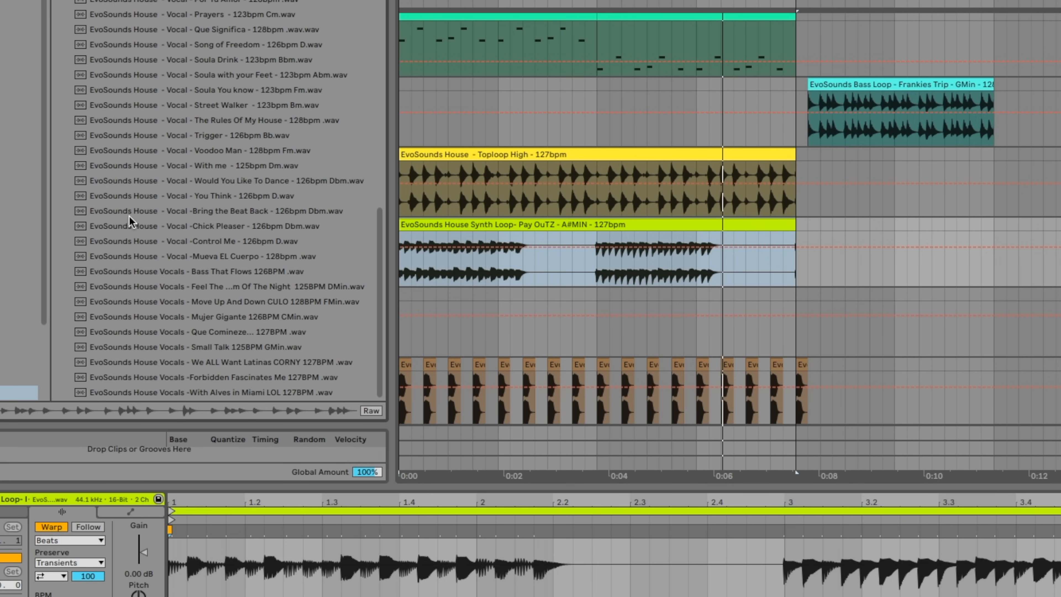
pyautogui.scroll(10, 130, 216)
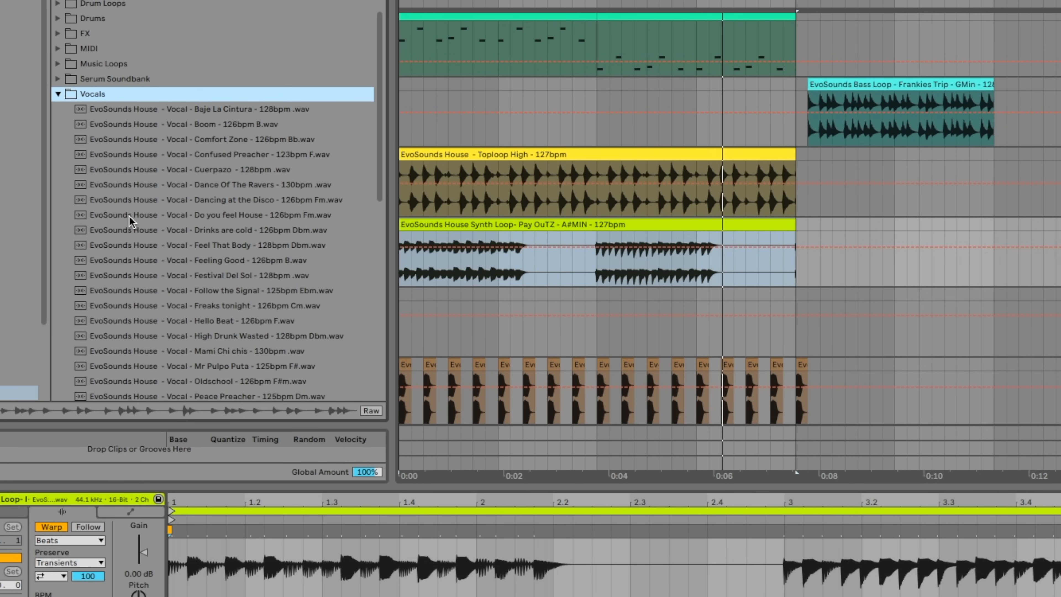
pyautogui.click(265, 107)
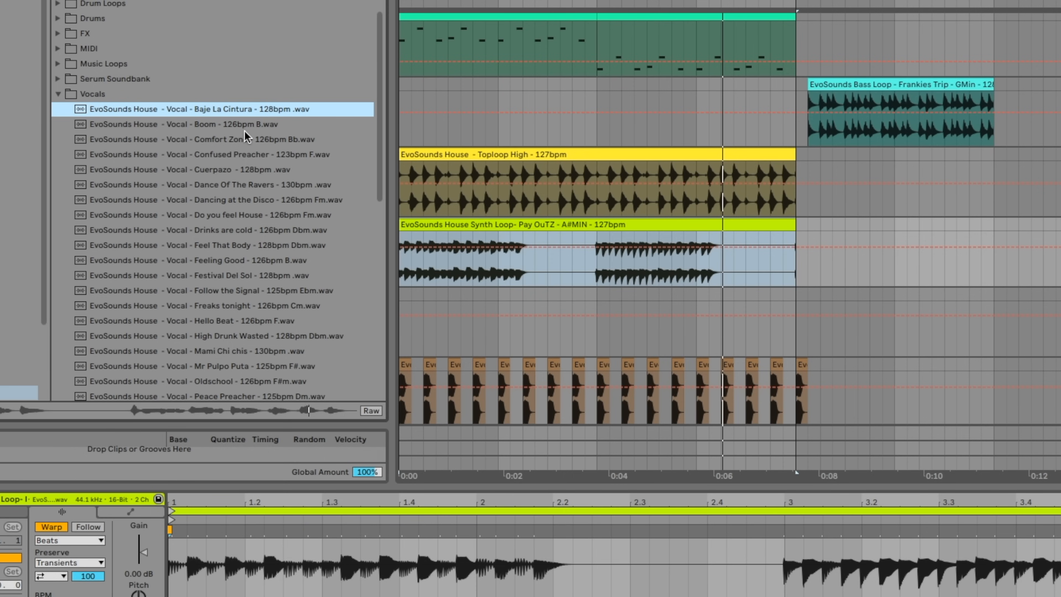
pyautogui.click(233, 127)
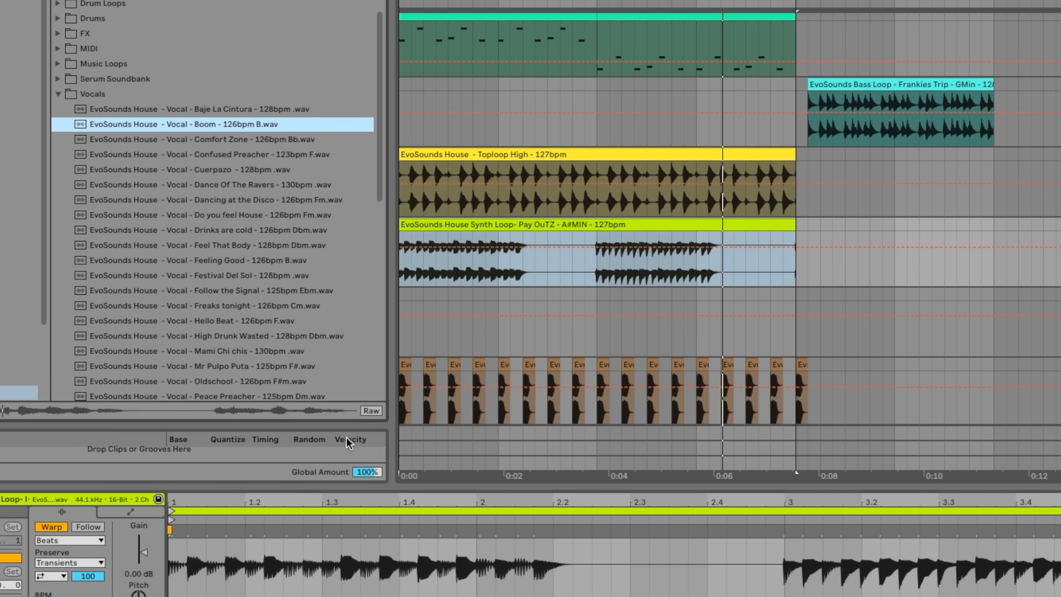
# Preview the Comfort Zone, Confused Preacher and Cuerpazo vocals in the Vocals folder.
pyautogui.click(225, 142)
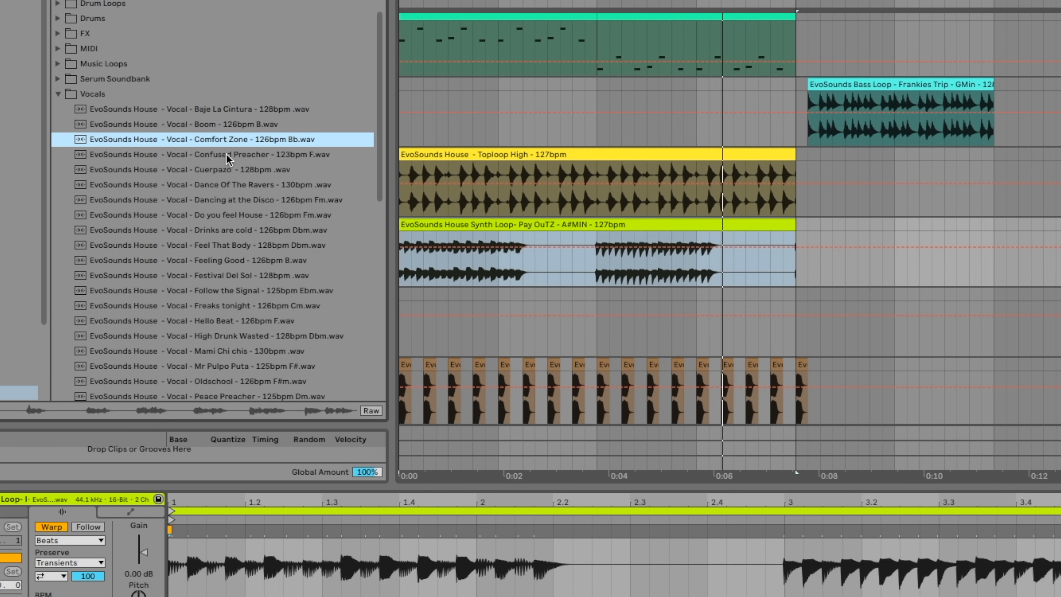
pyautogui.click(228, 158)
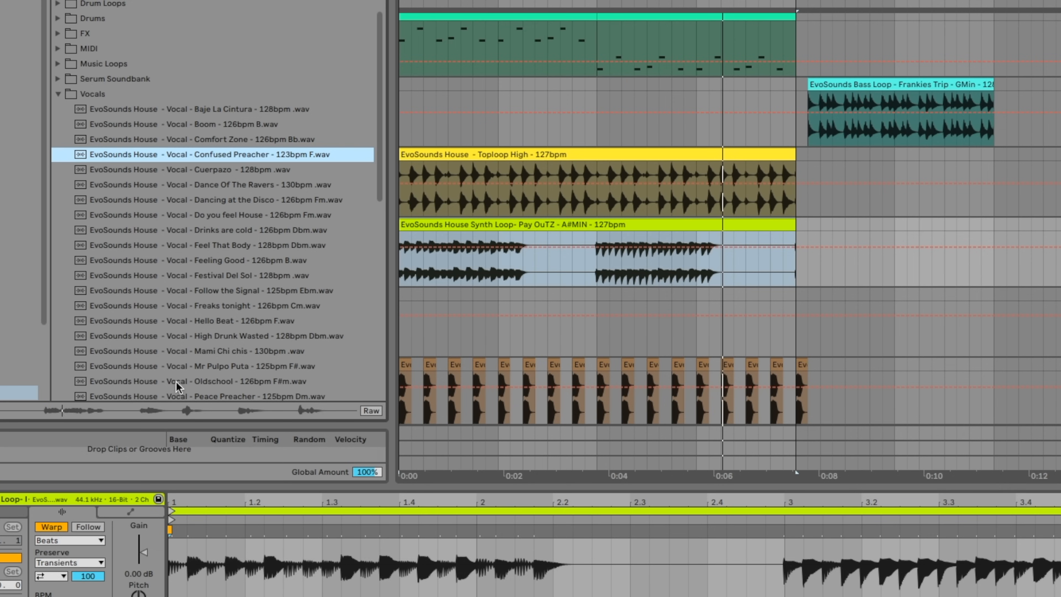
pyautogui.click(293, 413)
pyautogui.click(233, 170)
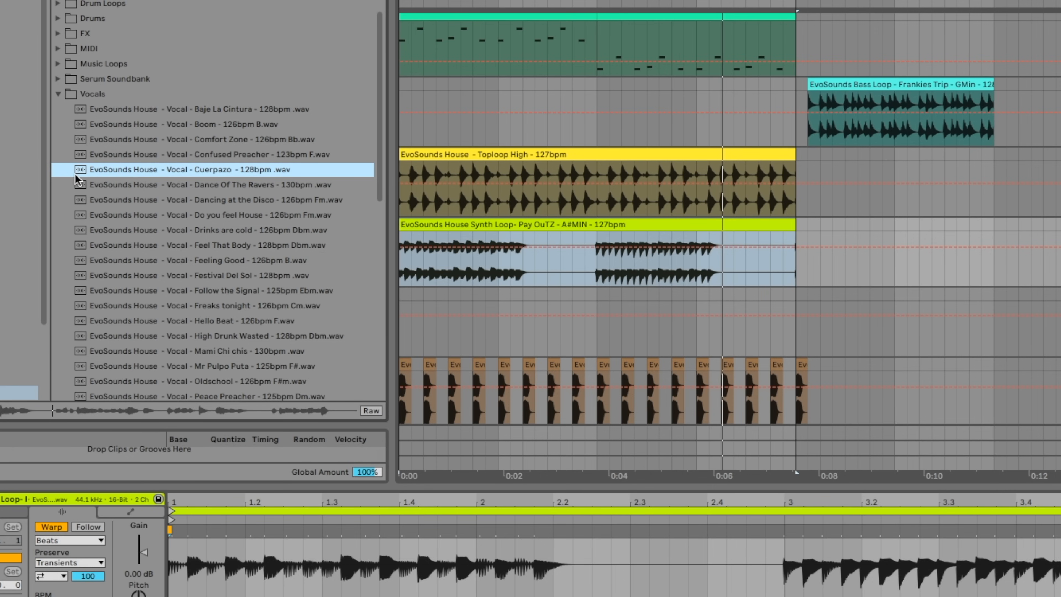
pyautogui.hotkey('ctrl', 'Up')
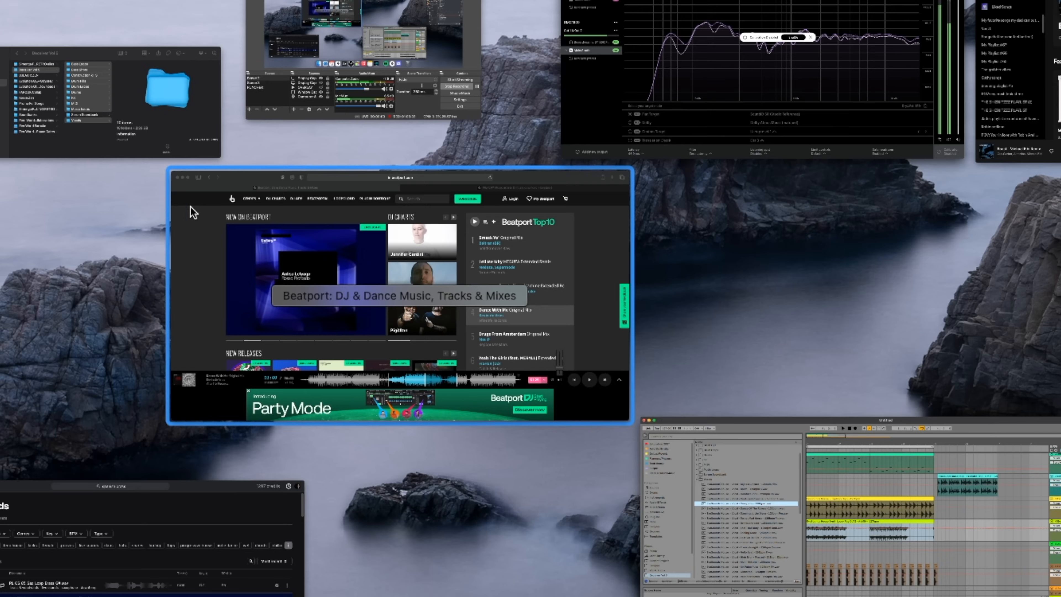
pyautogui.click(715, 485)
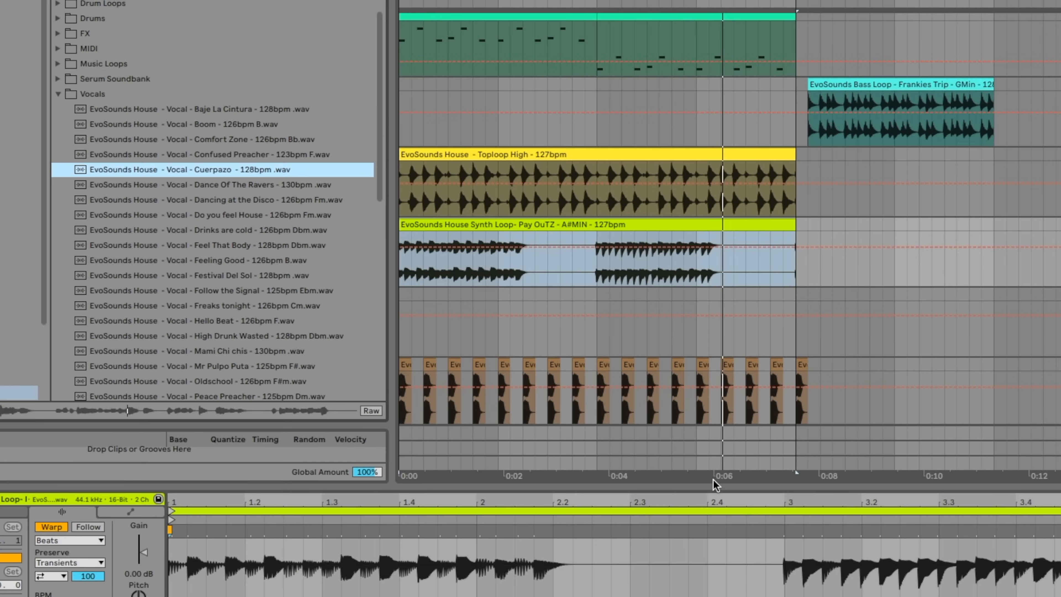
# Preview the Dance Of The Ravers, Dancing at the Disco, Do you feel House, Oldschool and Perrra vocals.
pyautogui.click(245, 184)
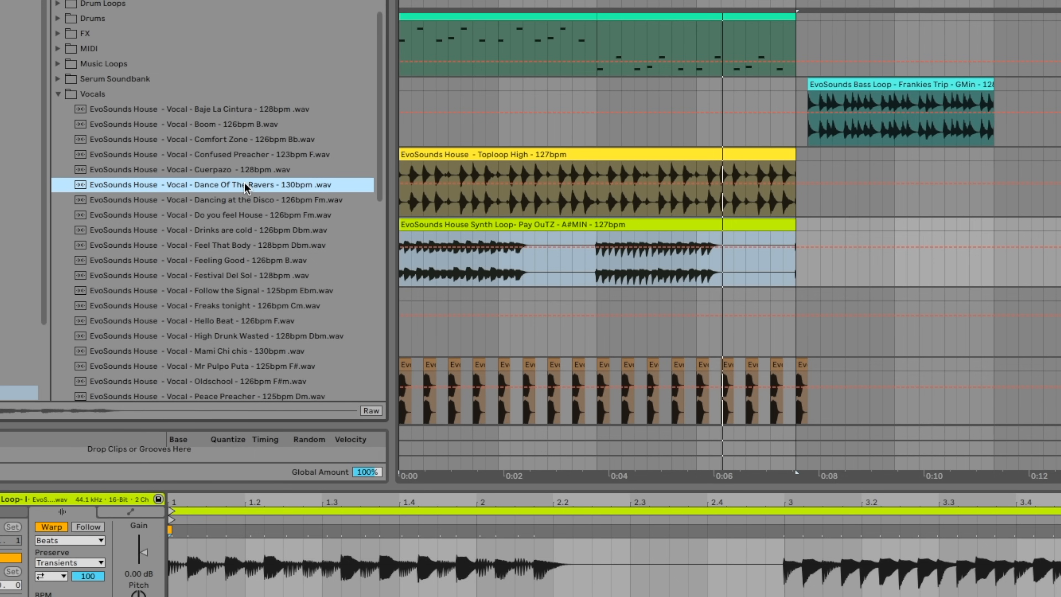
pyautogui.click(239, 202)
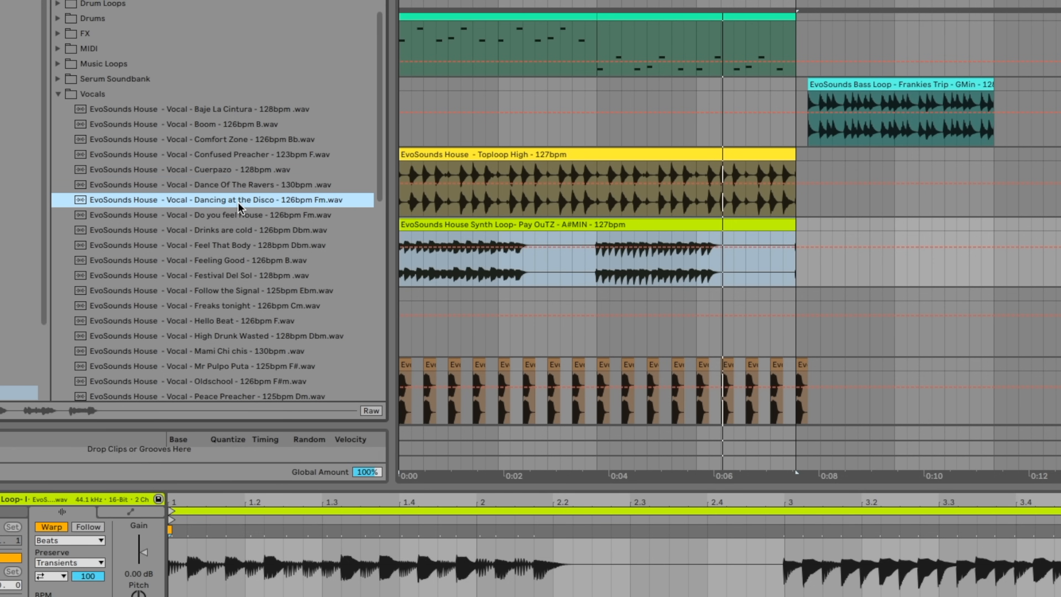
pyautogui.click(236, 218)
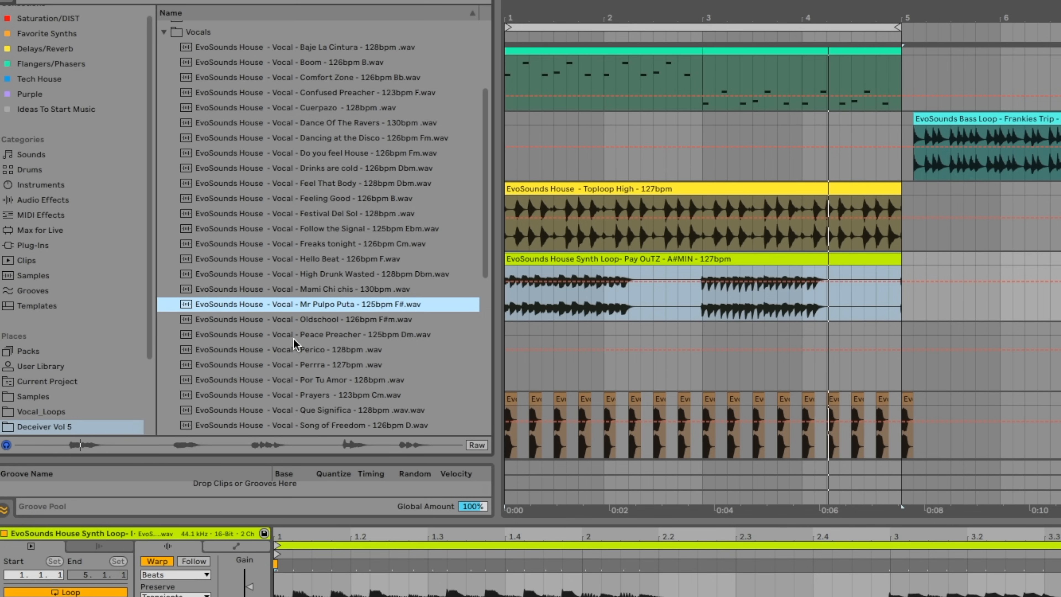
pyautogui.scroll(-5, 299, 343)
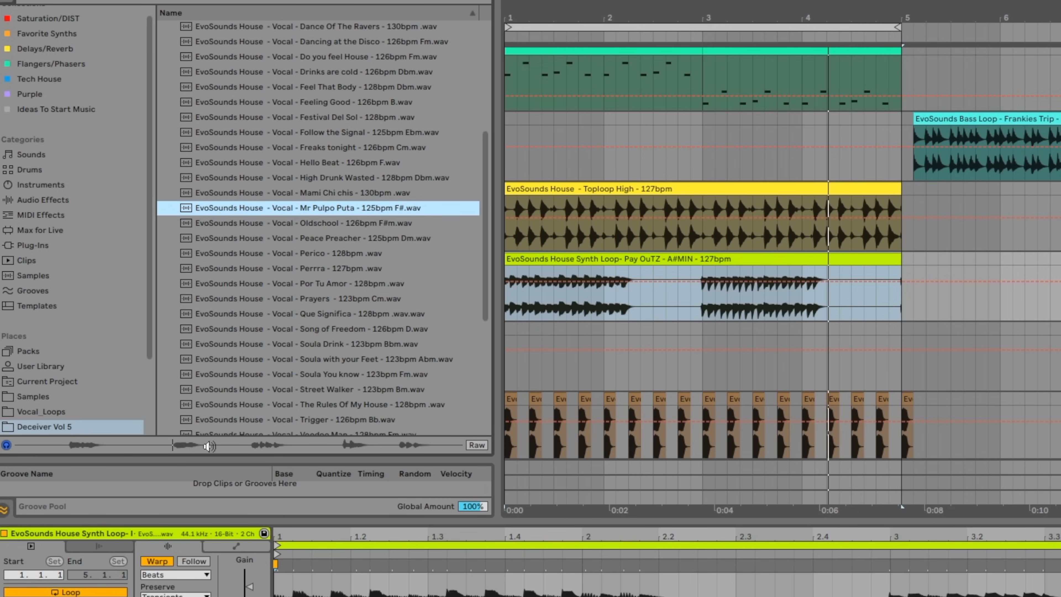
pyautogui.click(329, 225)
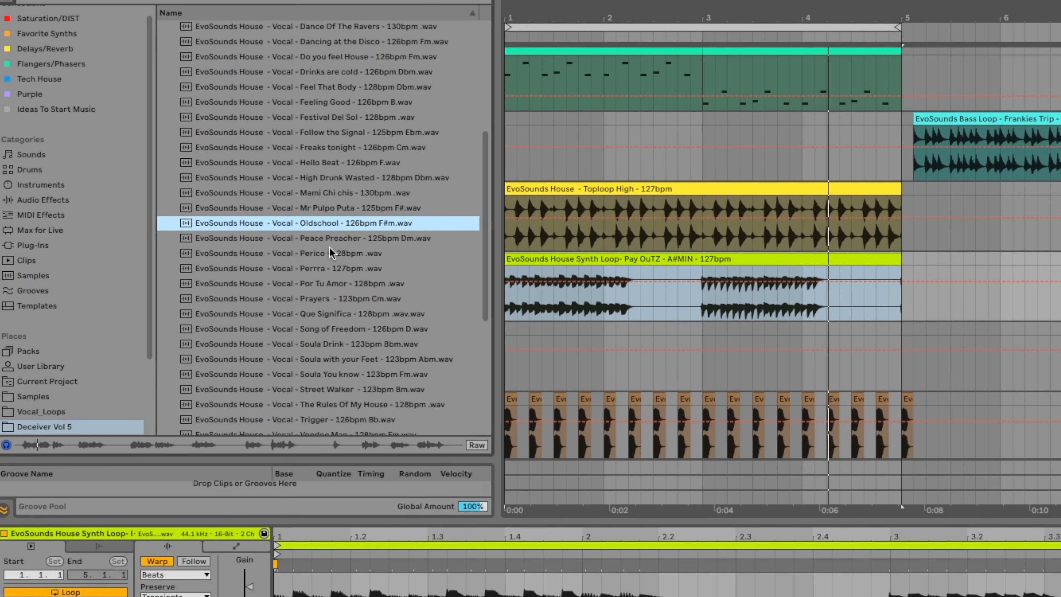
pyautogui.click(324, 272)
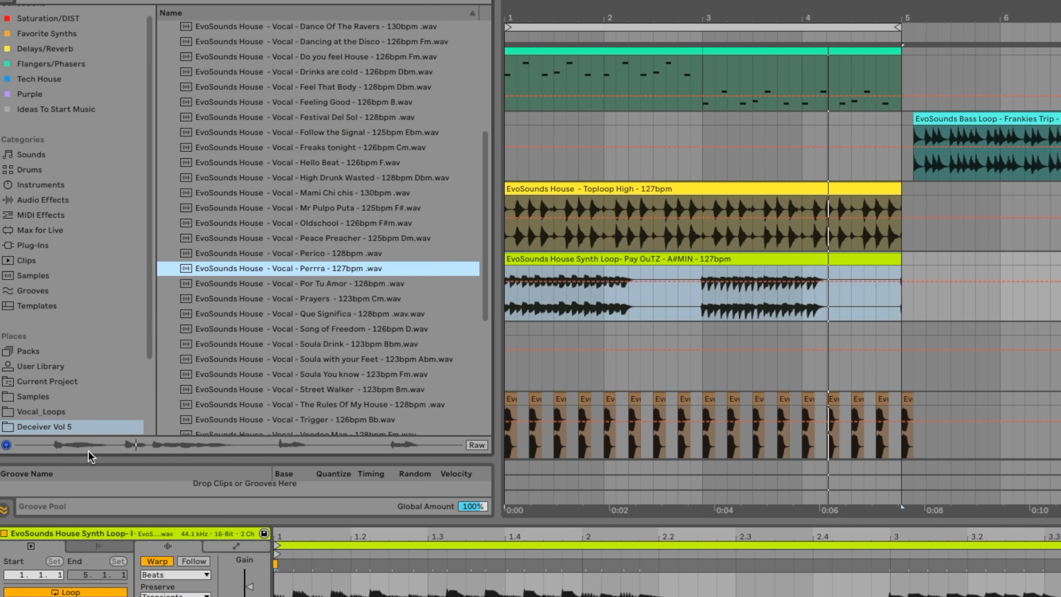
# Preview the You Think, Bring the Beat Back, Chick Pleaser, Control Me and Mueva EL Cuerpo vocals further down the folder.
pyautogui.scroll(-5, 310, 282)
pyautogui.click(313, 279)
pyautogui.click(321, 291)
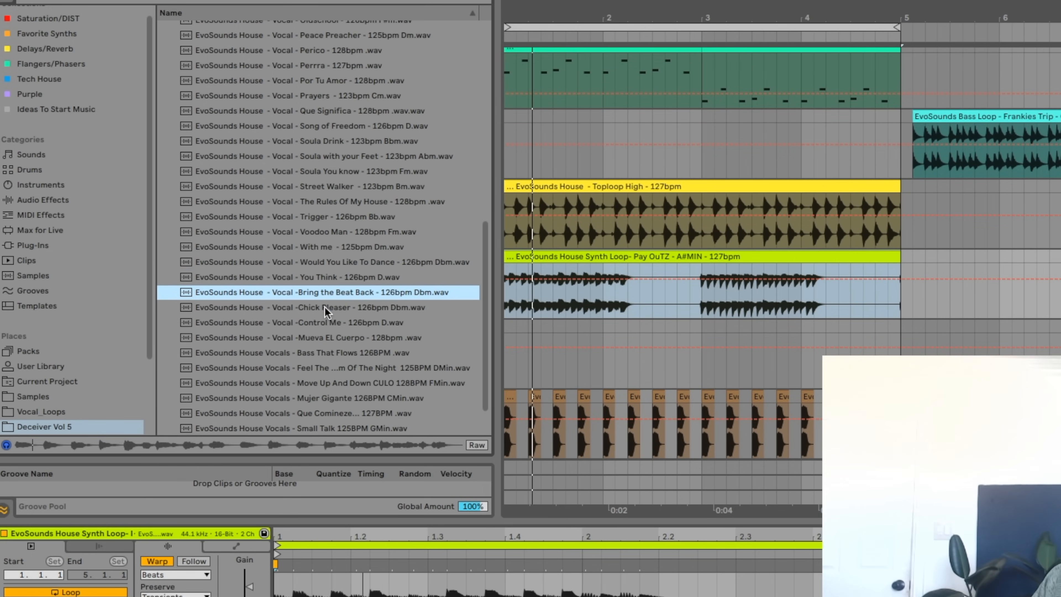
pyautogui.click(325, 306)
pyautogui.click(326, 324)
pyautogui.click(326, 331)
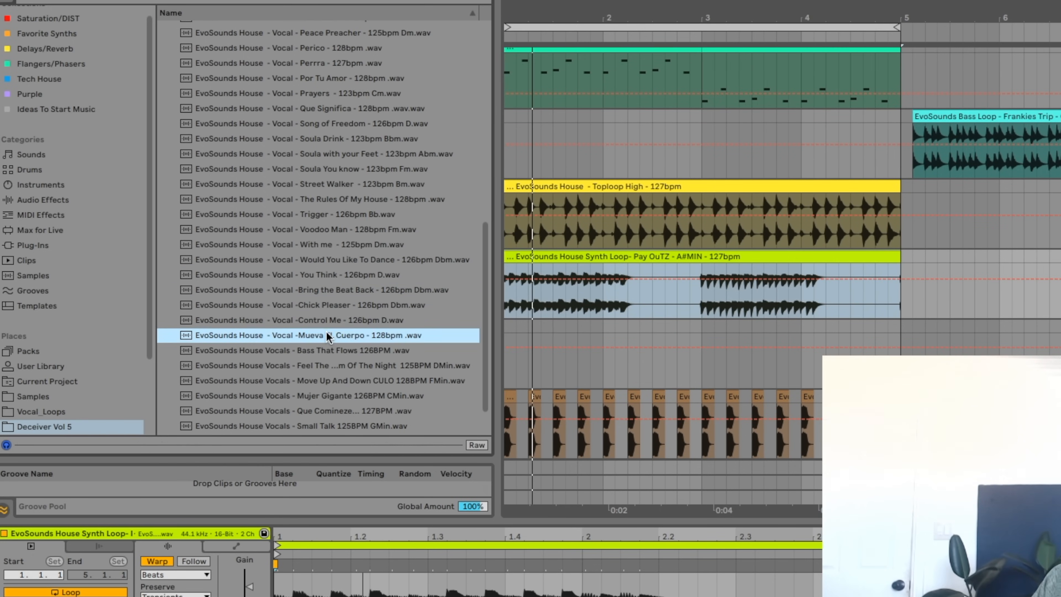
# Preview the Bass That Flows 126BPM vocal and the 125BPM DMin "Of The Night" vocal near the folder's end.
pyautogui.scroll(-1, 326, 331)
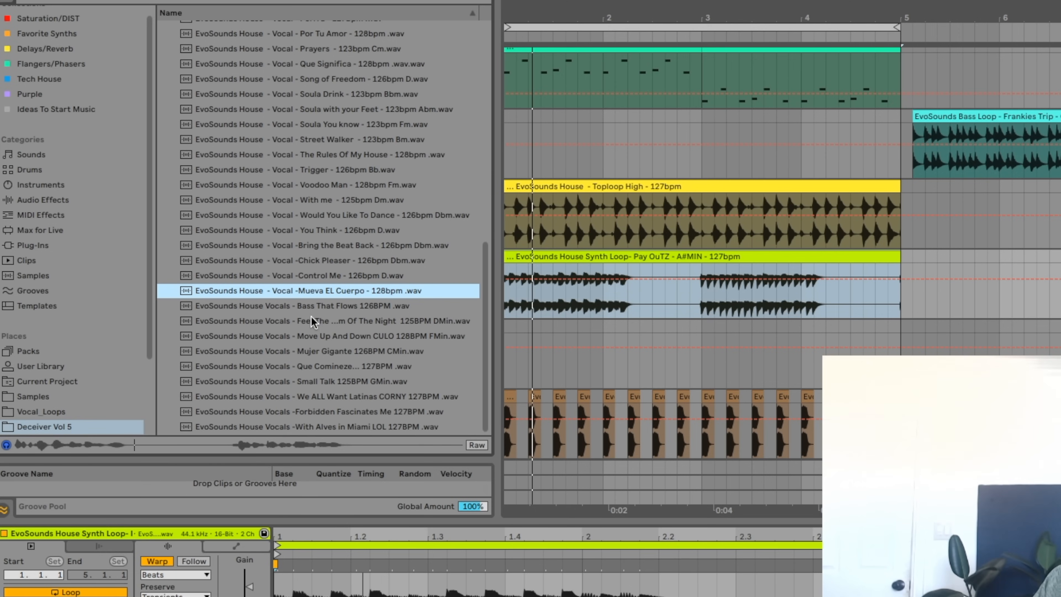
pyautogui.click(325, 310)
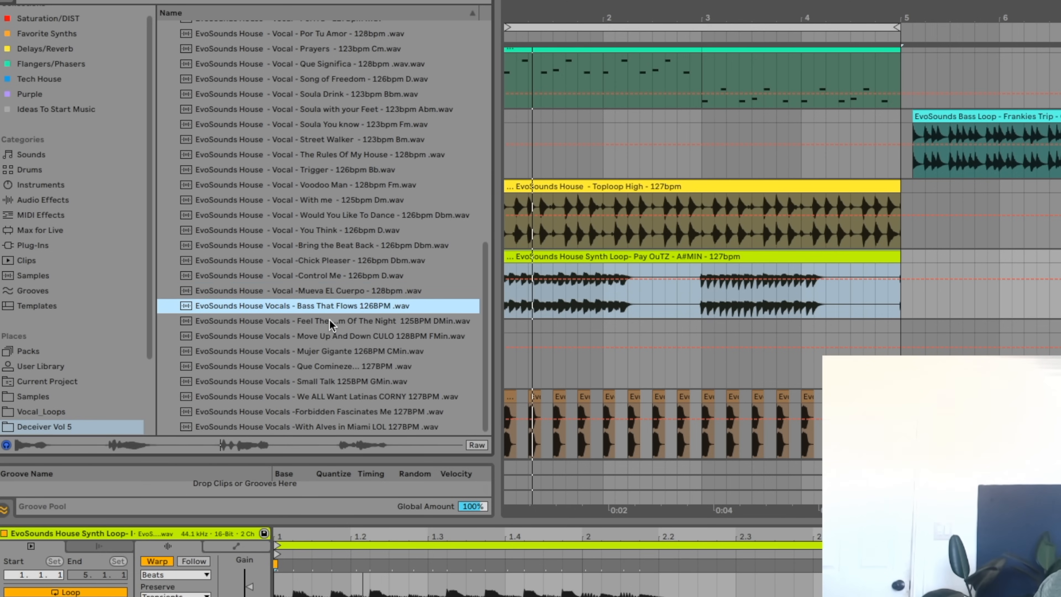
pyautogui.click(331, 322)
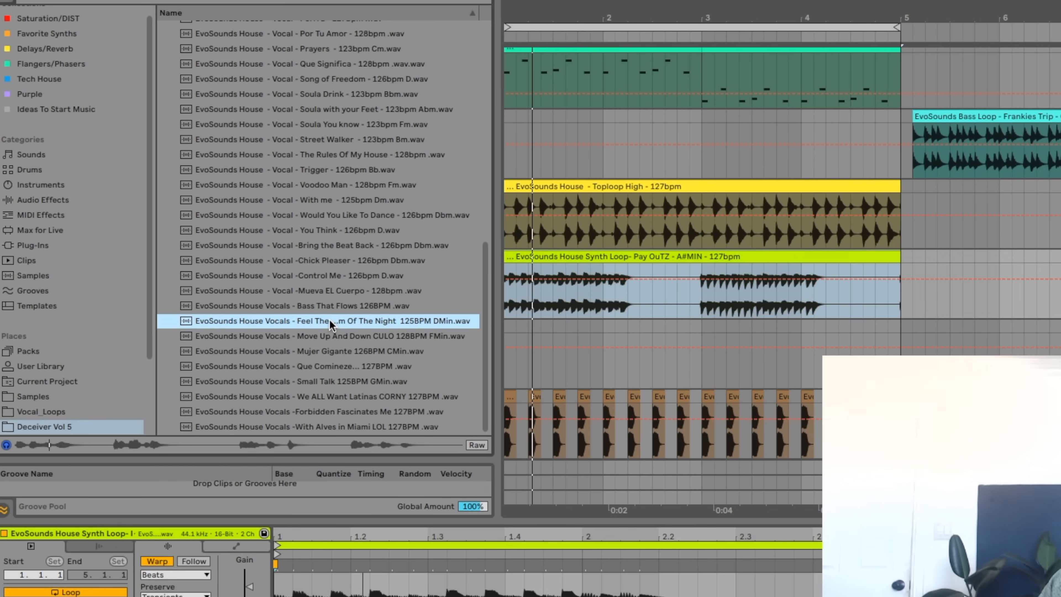